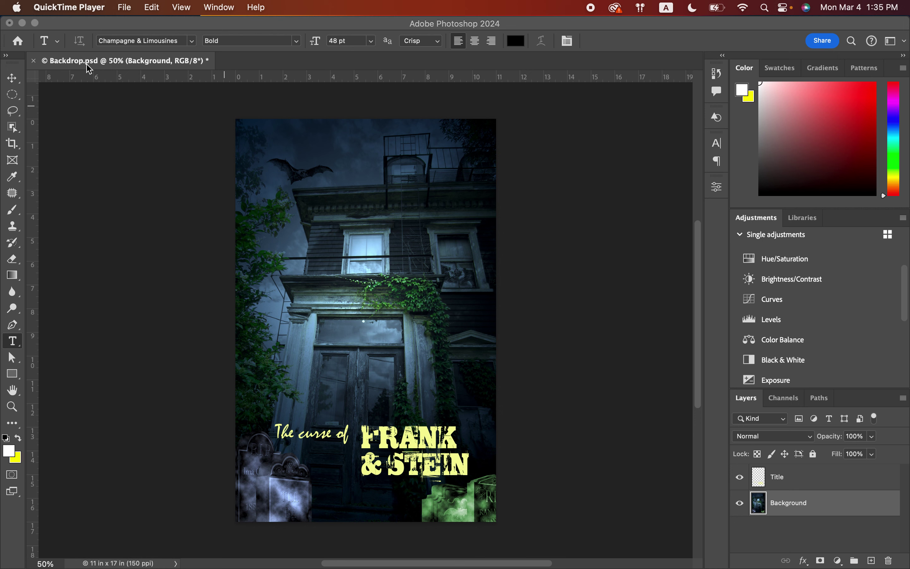
# In Backdrop.psd, briefly hide the Title layer, show it again, then open the File menu.
pyautogui.click(740, 481)
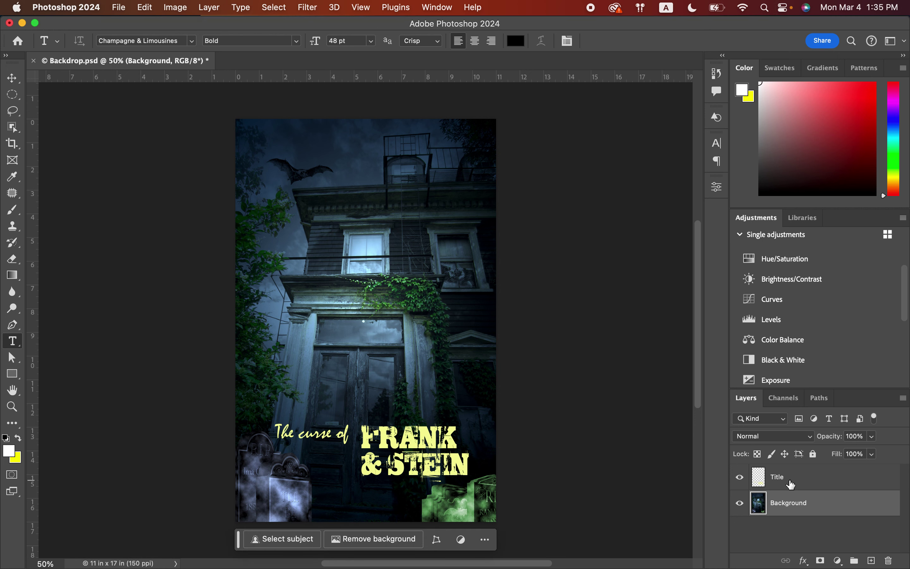
pyautogui.click(740, 477)
pyautogui.click(740, 478)
pyautogui.click(118, 7)
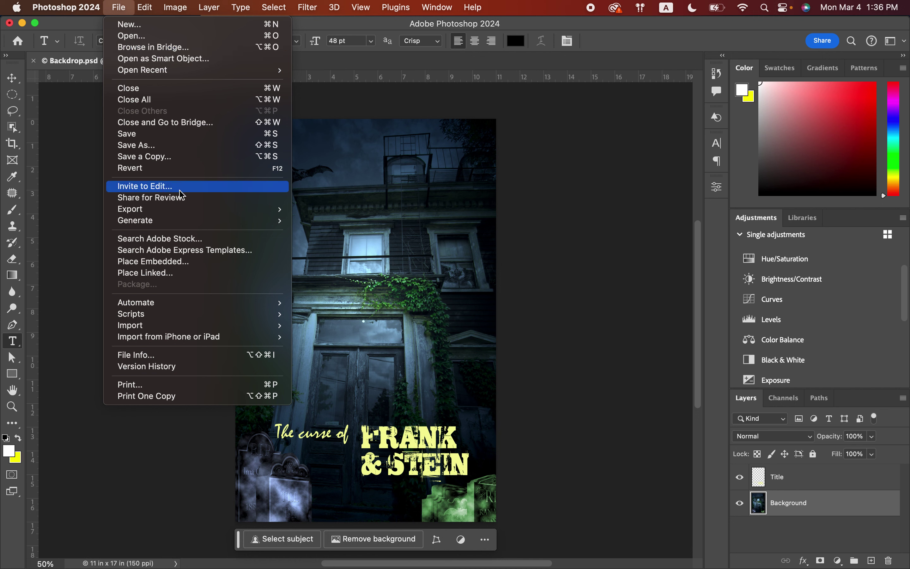
# Place Bolts.psd from Lesson09 > Monster_Makeup as an embedded layer and commit it.
pyautogui.click(166, 263)
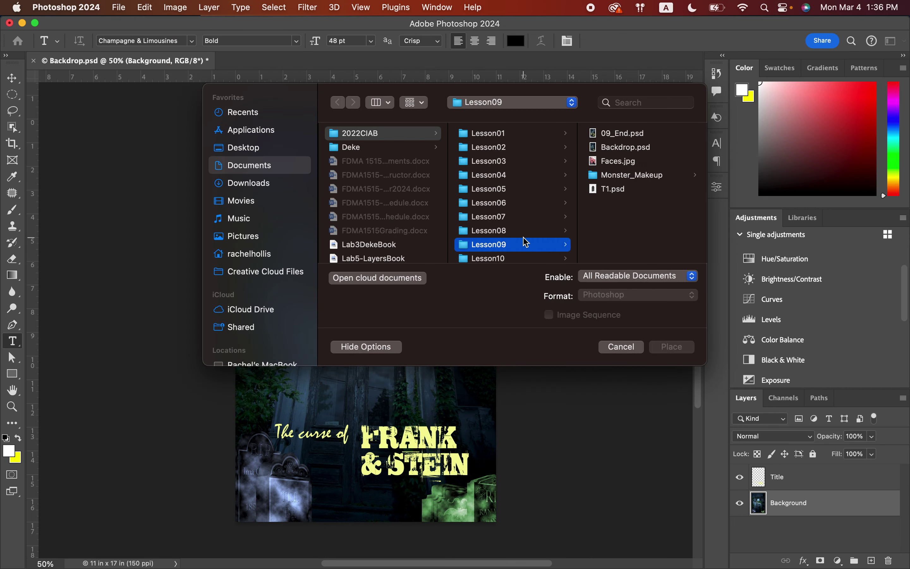
pyautogui.click(614, 179)
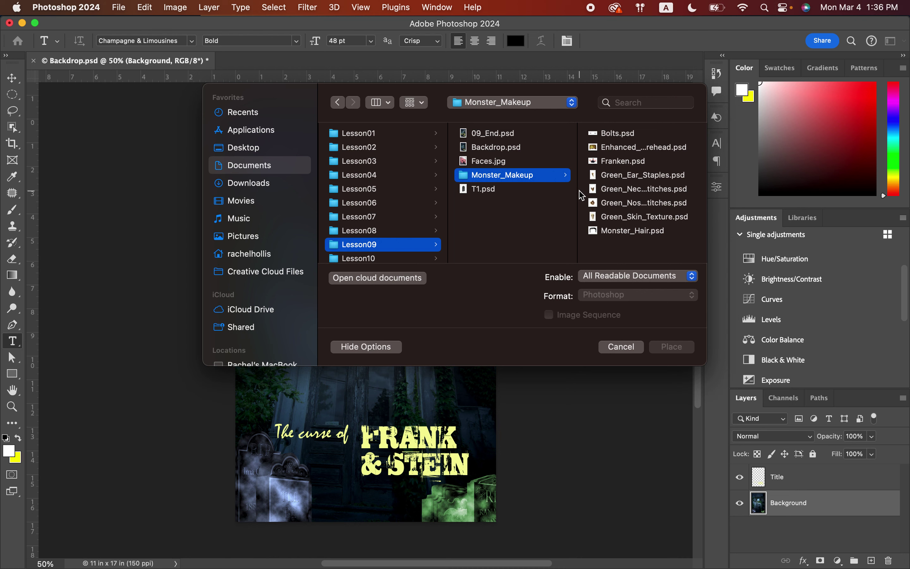
pyautogui.click(617, 133)
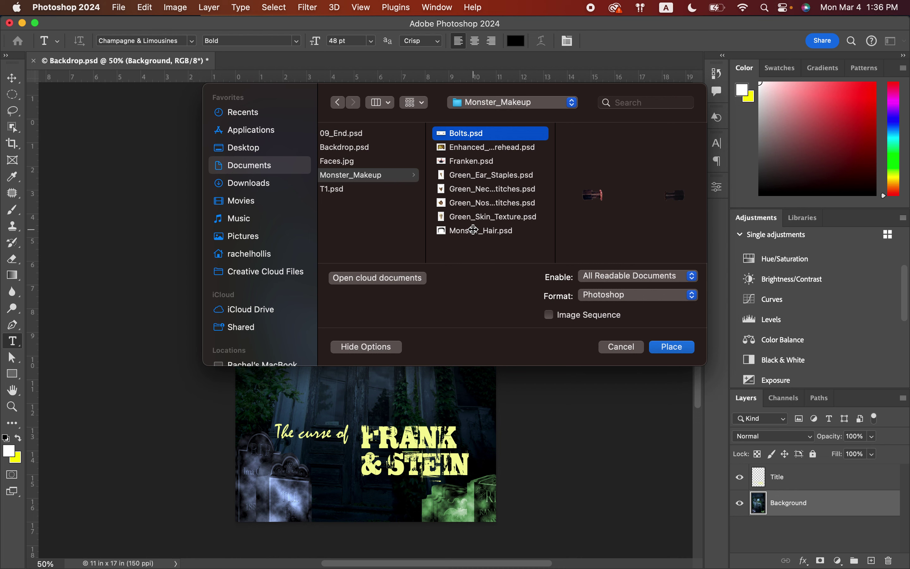
pyautogui.click(671, 347)
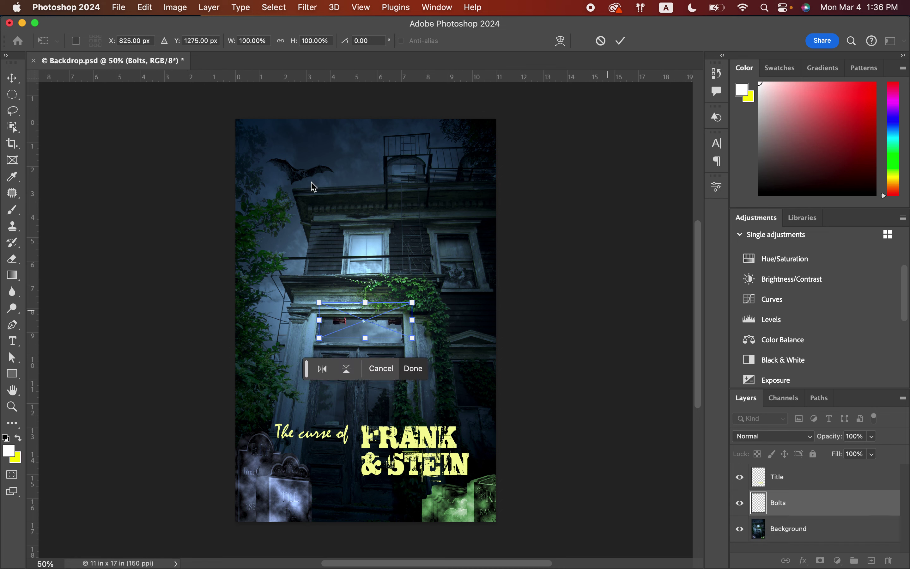
pyautogui.click(117, 8)
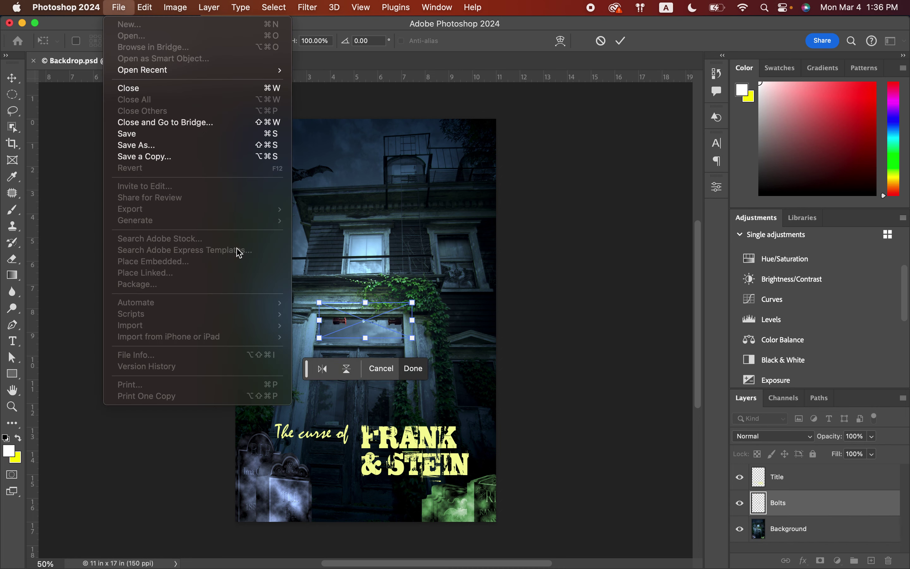
pyautogui.click(621, 53)
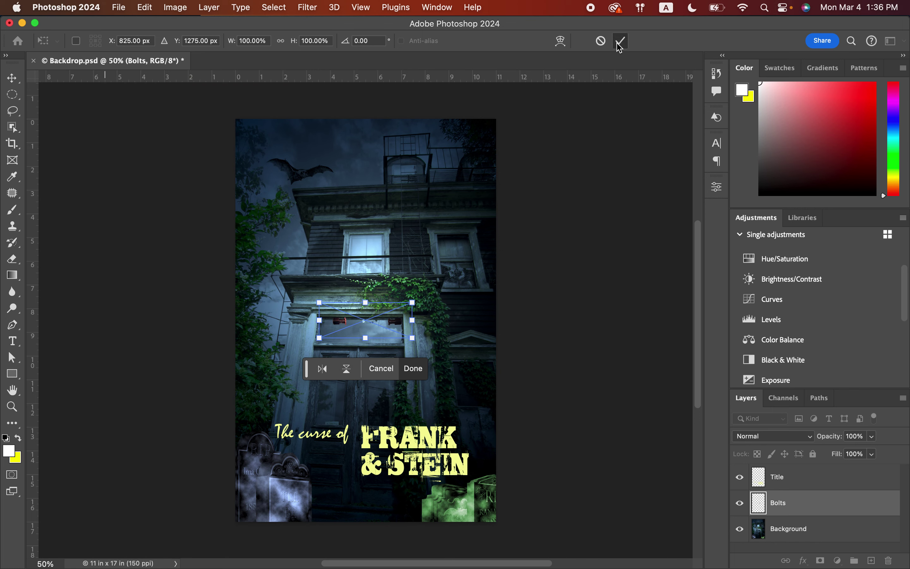
pyautogui.click(620, 41)
pyautogui.click(119, 9)
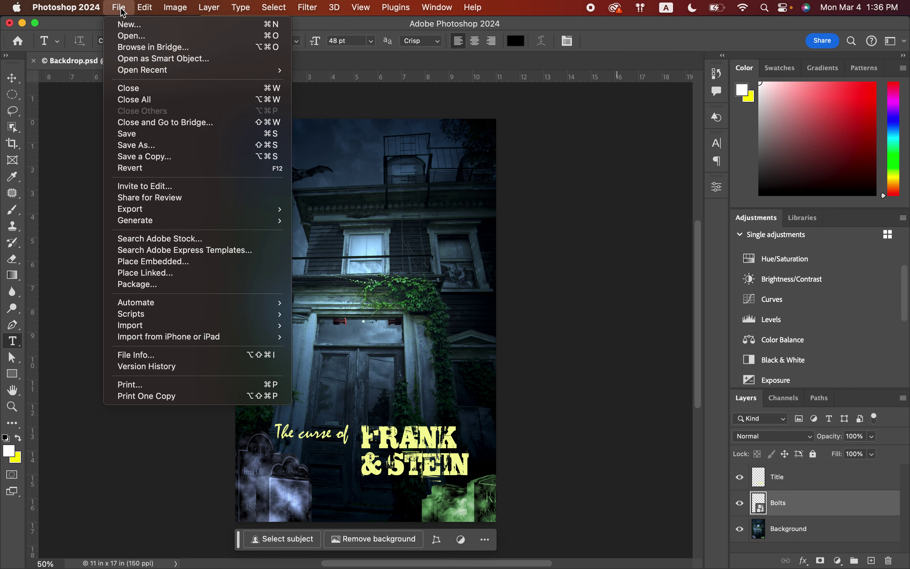
# Place Enhanced_Green_Forehead as an embedded layer and commit it.
pyautogui.click(213, 264)
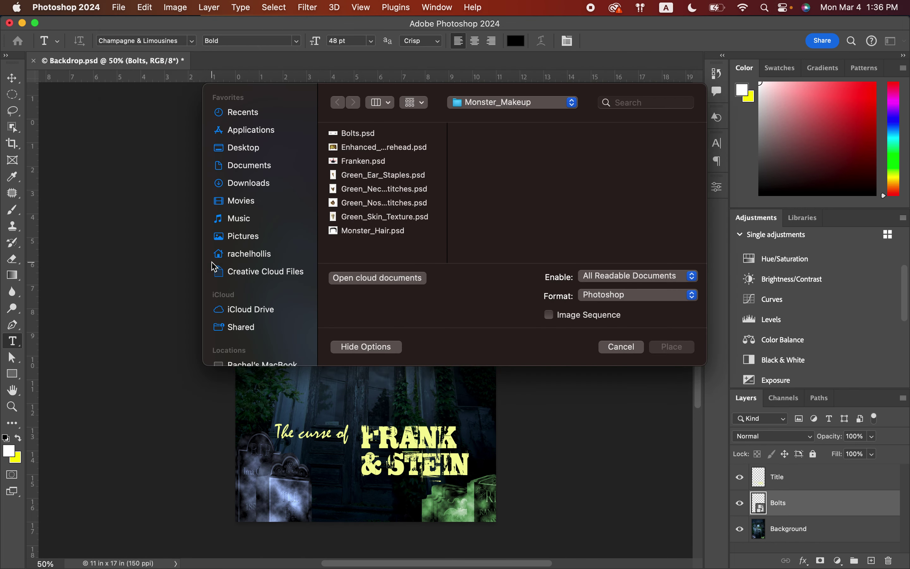
pyautogui.click(404, 150)
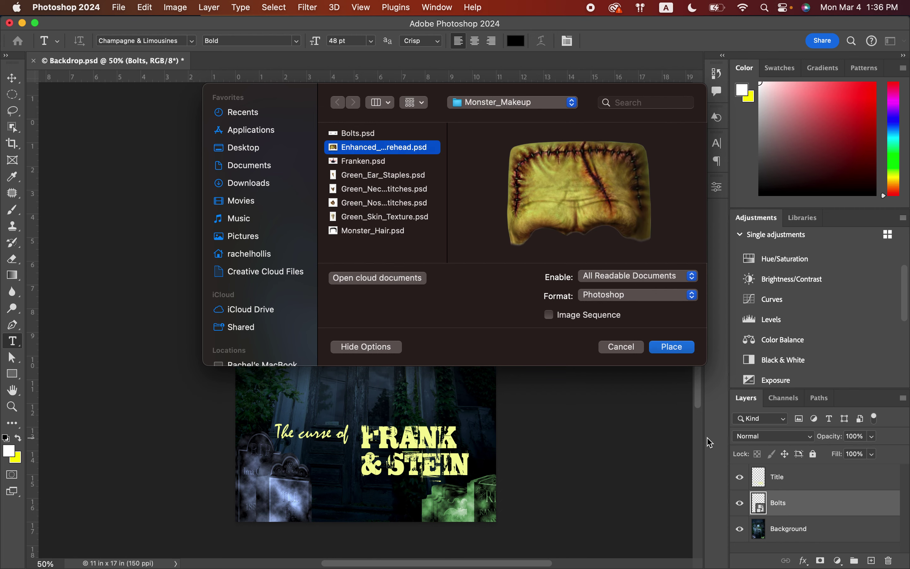
pyautogui.click(672, 346)
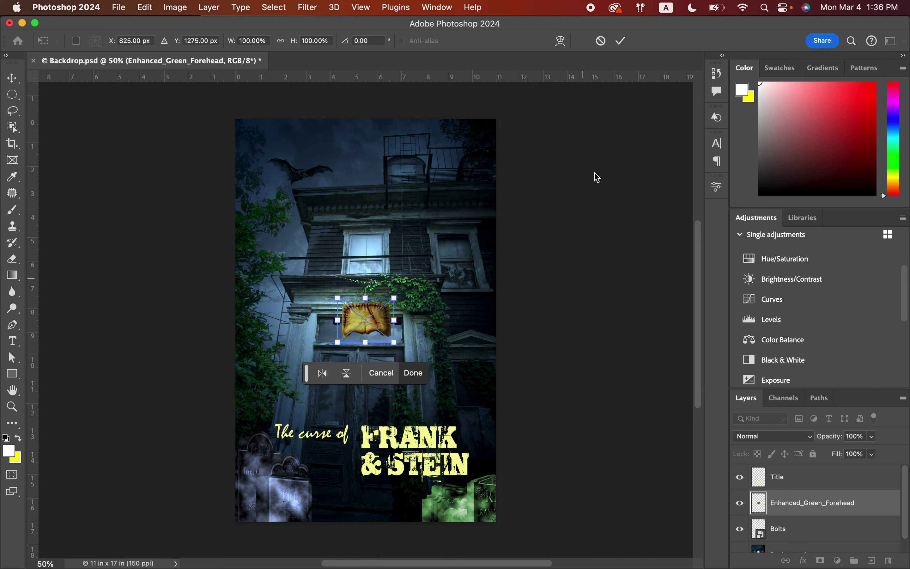
pyautogui.click(620, 41)
pyautogui.click(122, 8)
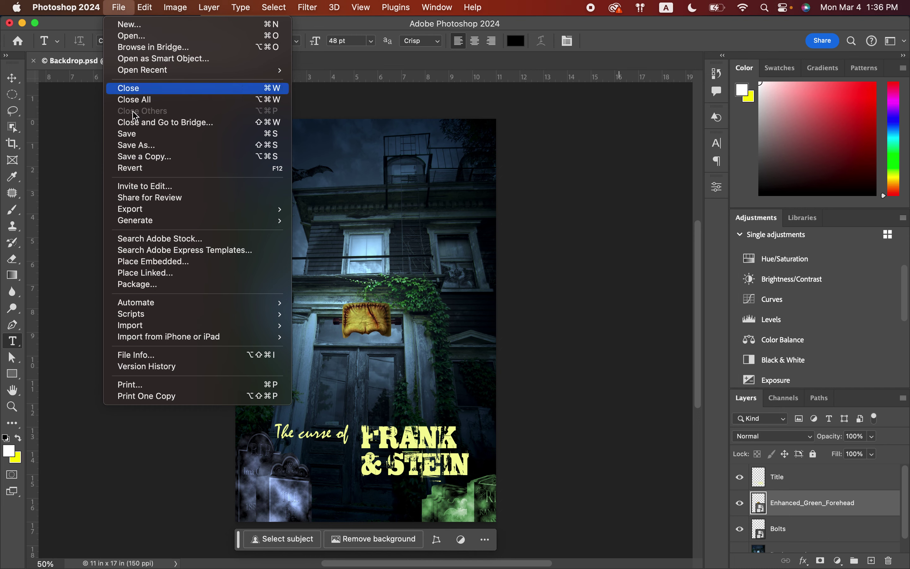
# Place the Franken.psd photo as an embedded layer and commit it.
pyautogui.click(180, 262)
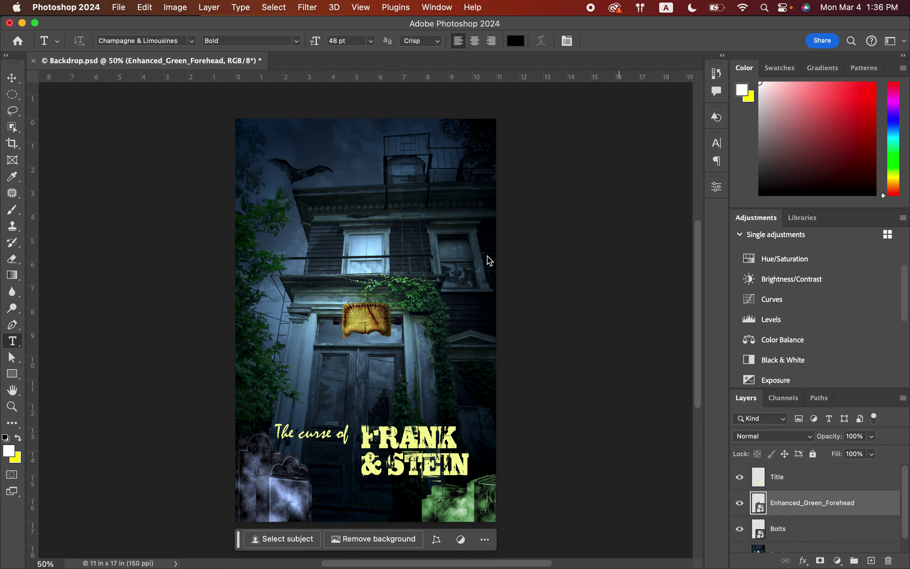
pyautogui.click(400, 161)
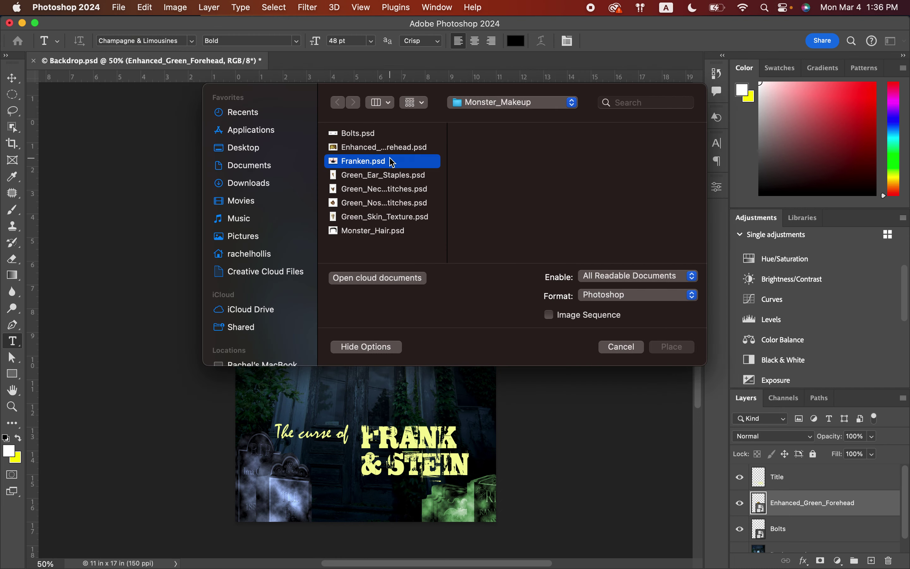
pyautogui.click(671, 347)
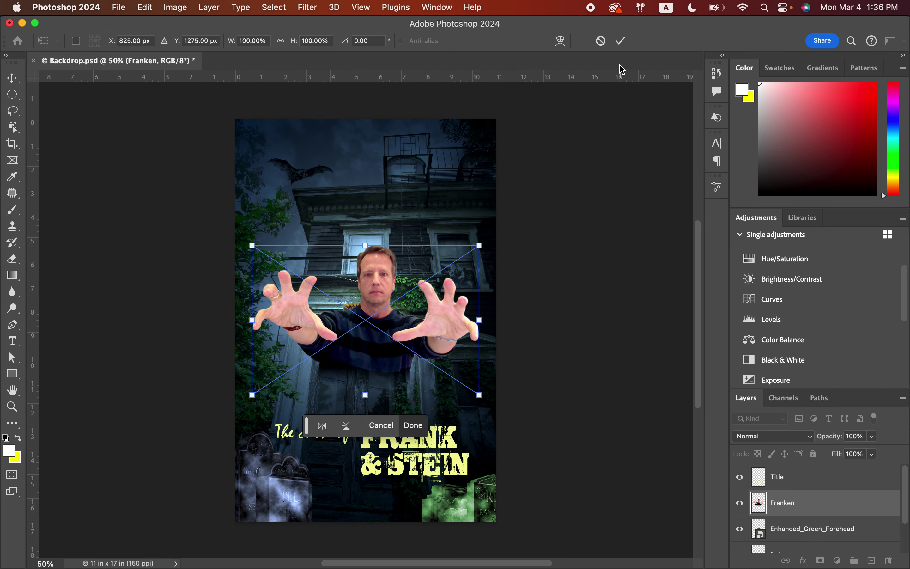
pyautogui.click(621, 41)
pyautogui.click(119, 8)
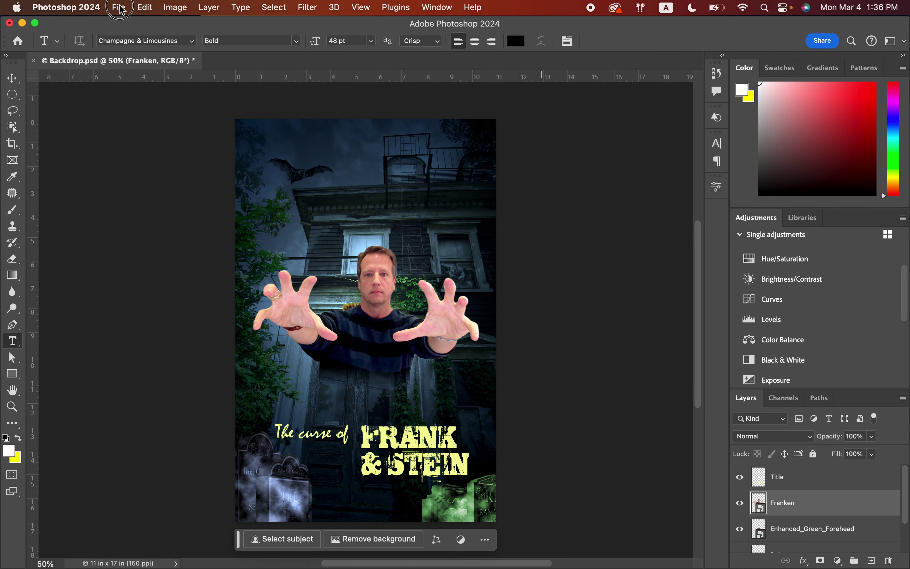
# Place Green_Ear_Staples.psd as an embedded layer and commit it.
pyautogui.click(215, 262)
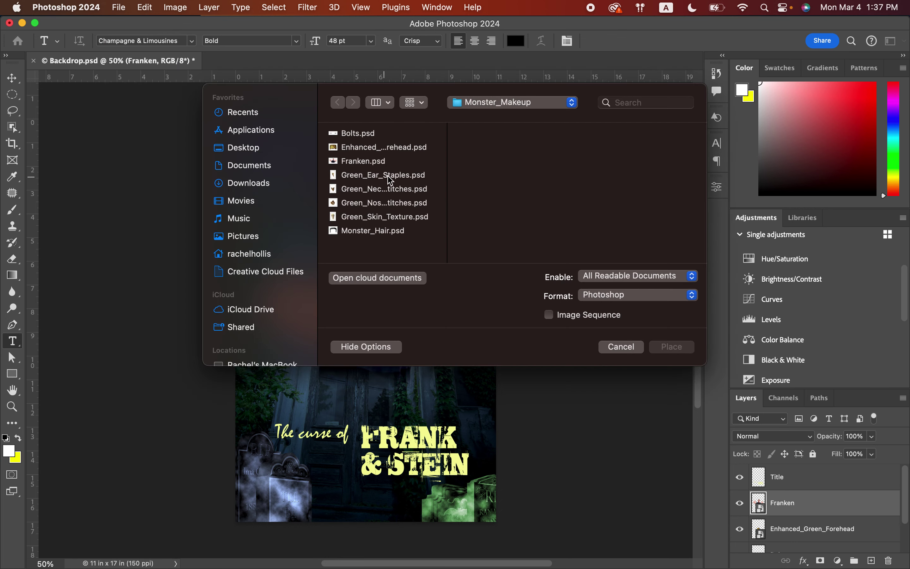
pyautogui.click(394, 176)
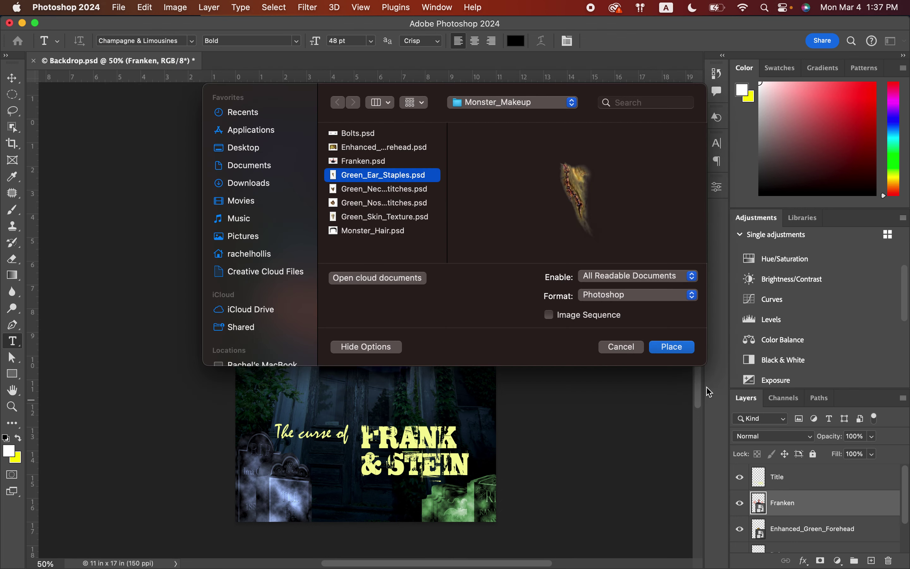
pyautogui.click(684, 347)
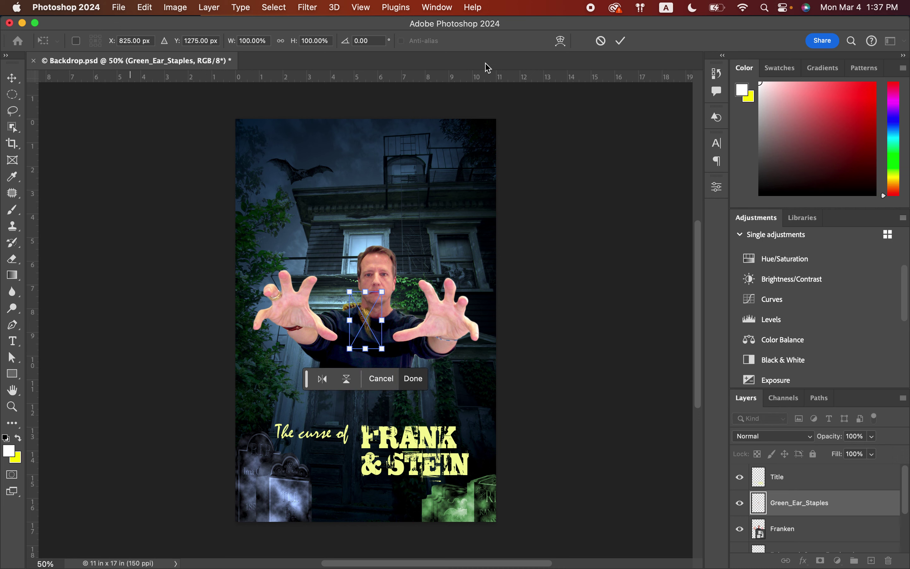
pyautogui.click(621, 41)
# Place Green_Neck_Stitches as an embedded layer and commit it.
pyautogui.click(119, 8)
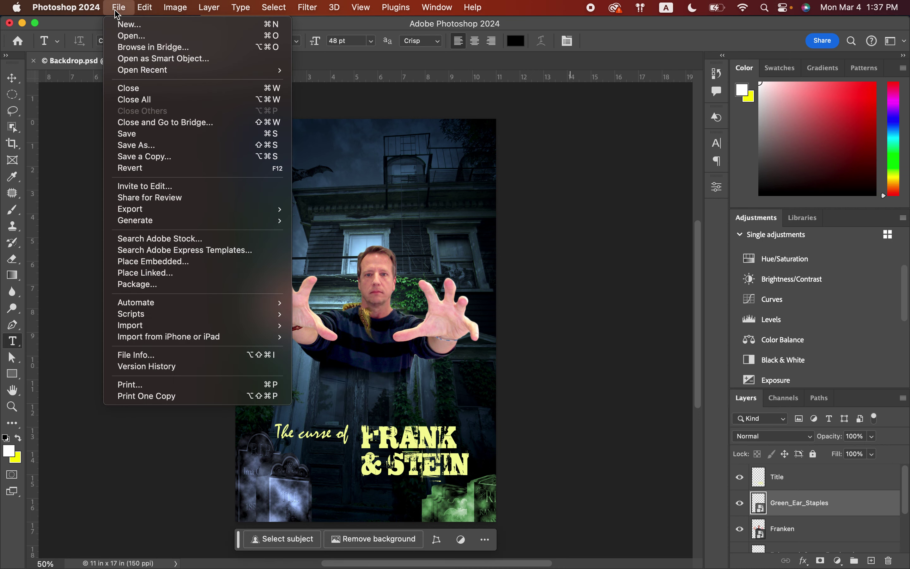
pyautogui.click(194, 262)
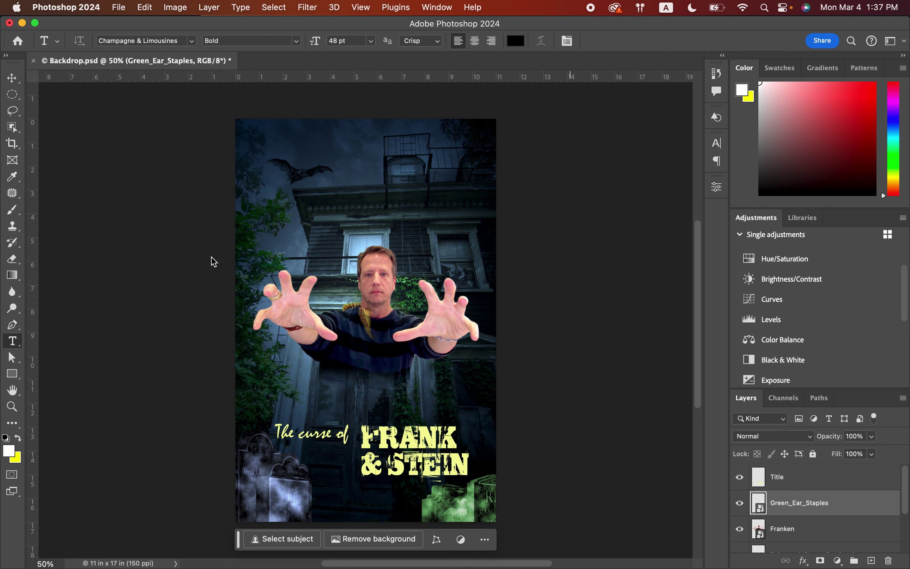
pyautogui.click(410, 190)
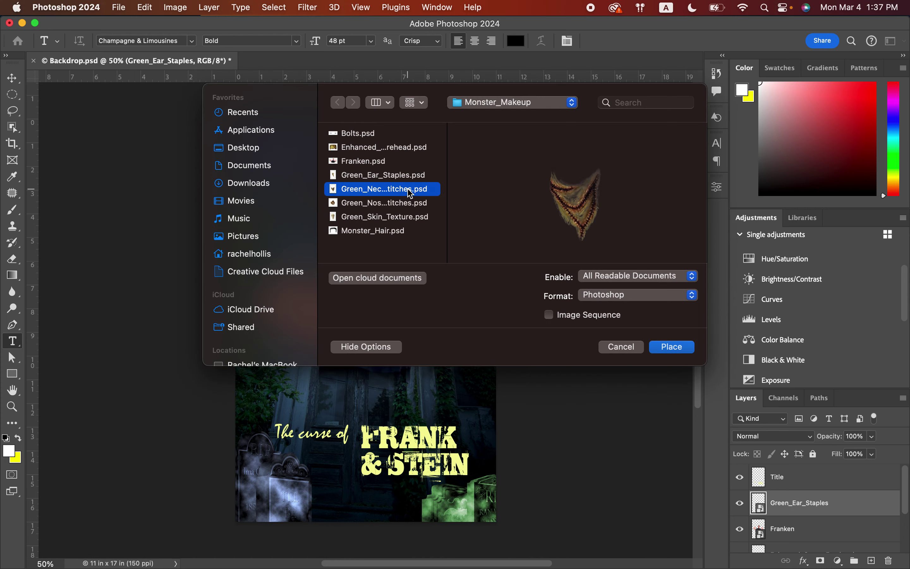
pyautogui.click(684, 346)
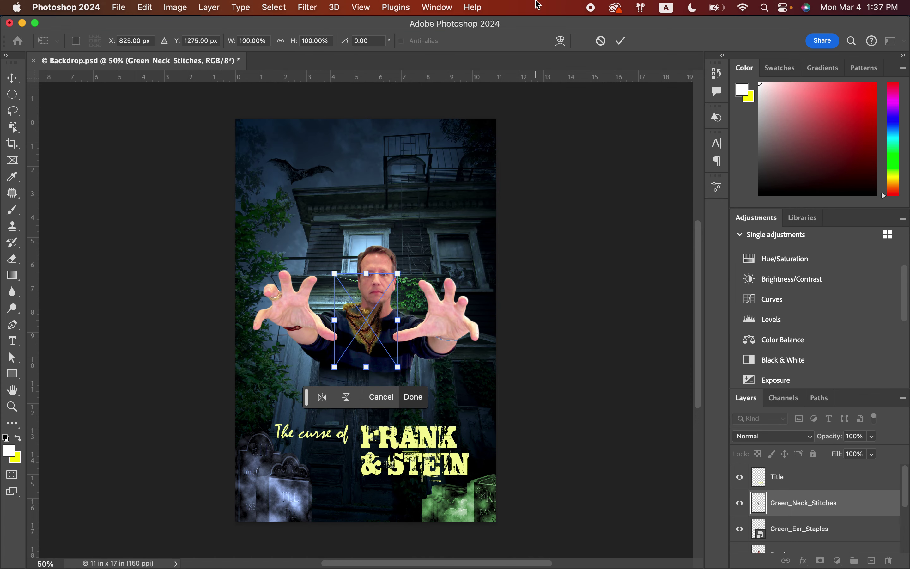
pyautogui.click(620, 41)
# Place Green_Nose_Stitches as an embedded layer and commit it.
pyautogui.click(118, 8)
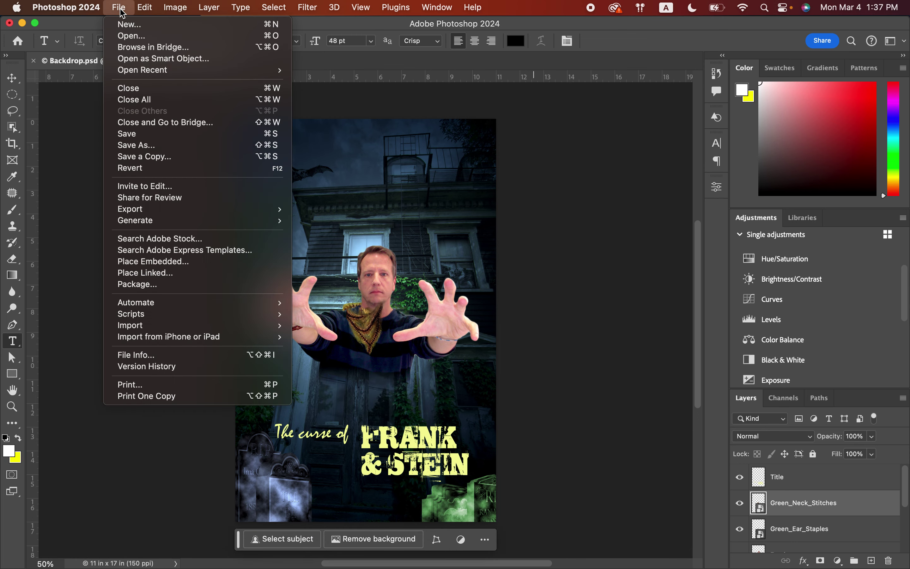
pyautogui.click(191, 268)
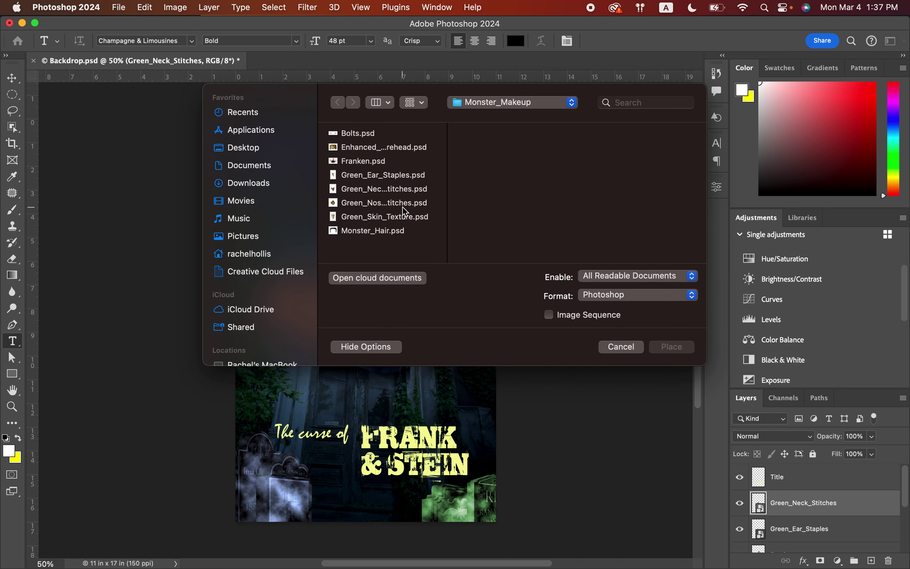
pyautogui.click(403, 203)
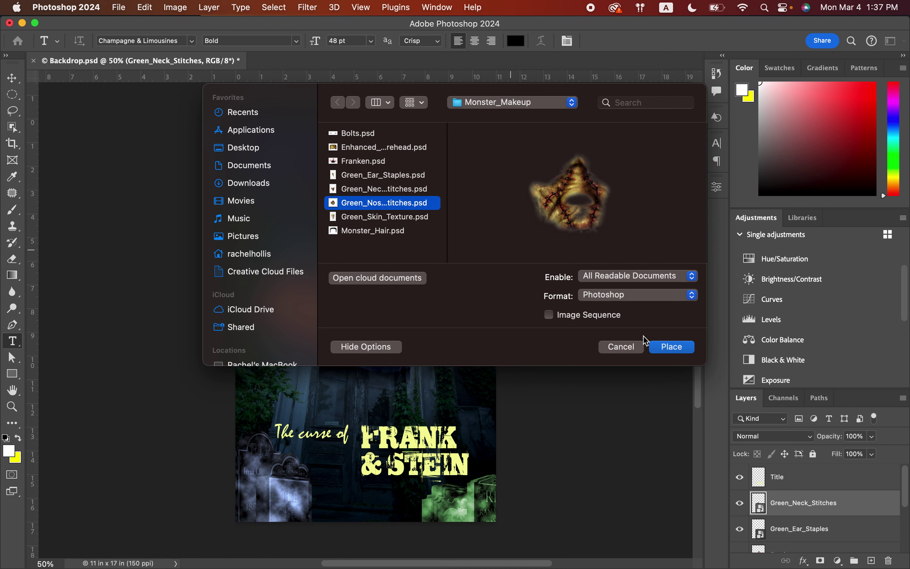
pyautogui.click(673, 350)
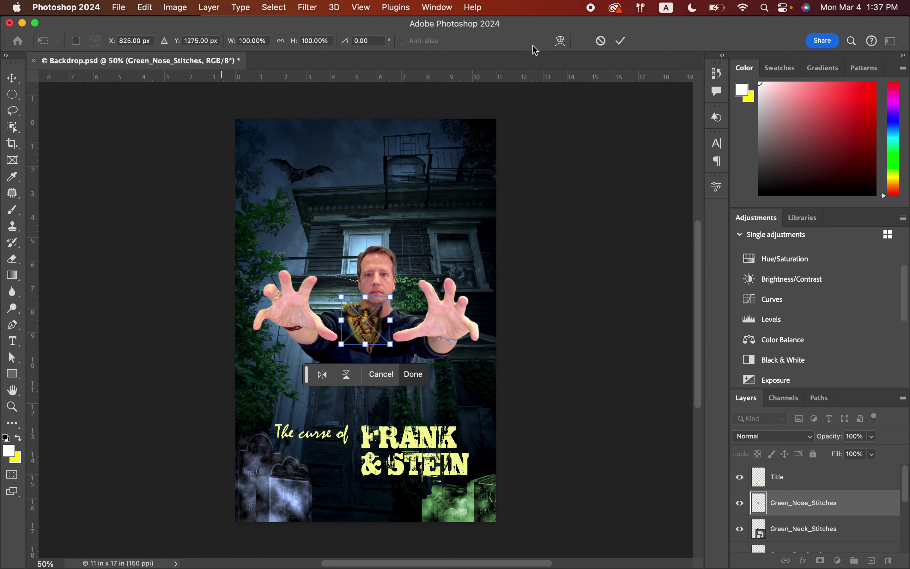
pyautogui.click(621, 42)
# Place Green_Skin_Texture.psd as an embedded layer and commit it.
pyautogui.click(119, 7)
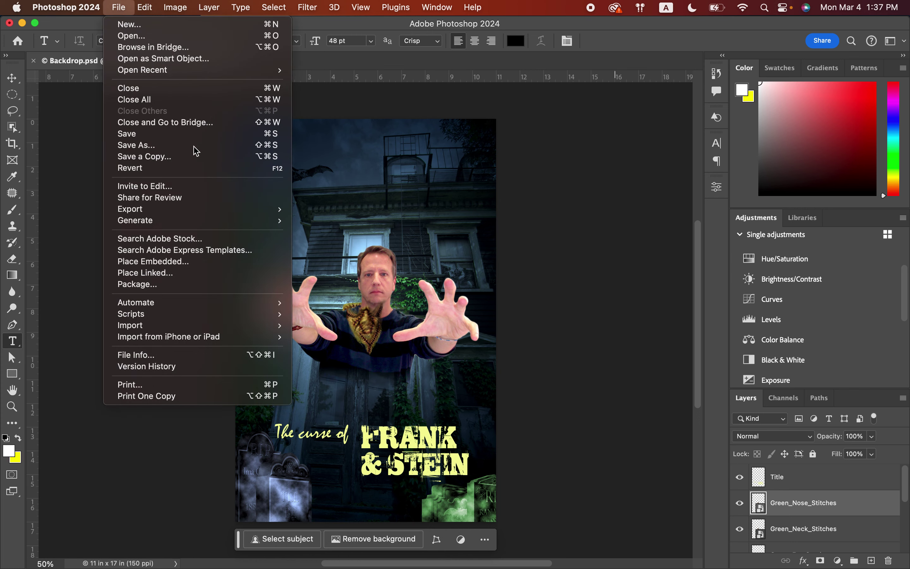
pyautogui.click(200, 264)
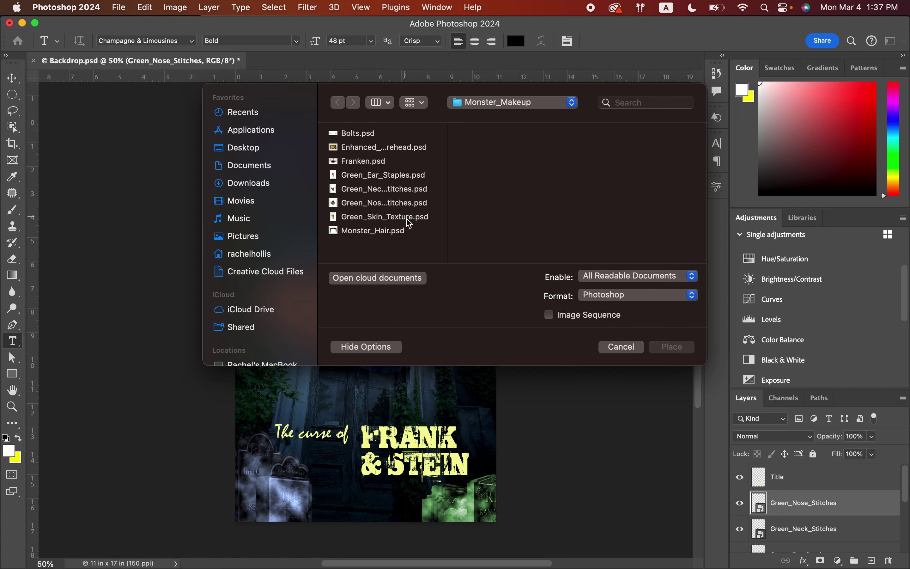
pyautogui.click(409, 222)
pyautogui.click(683, 347)
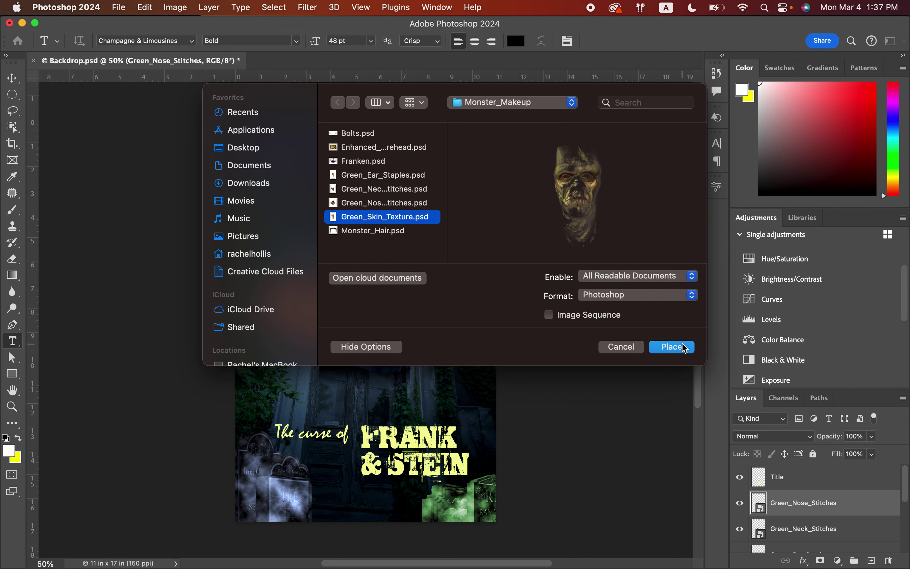
pyautogui.click(620, 41)
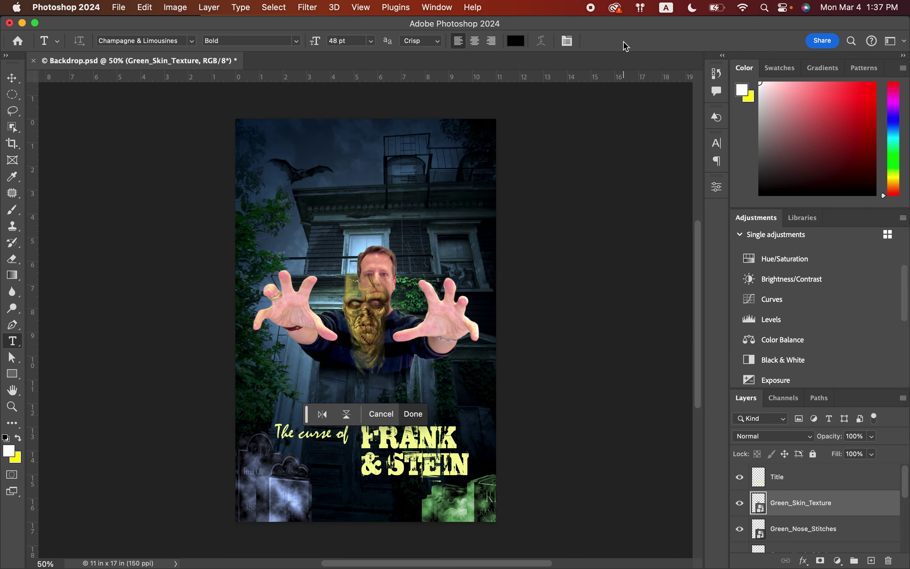
pyautogui.click(128, 6)
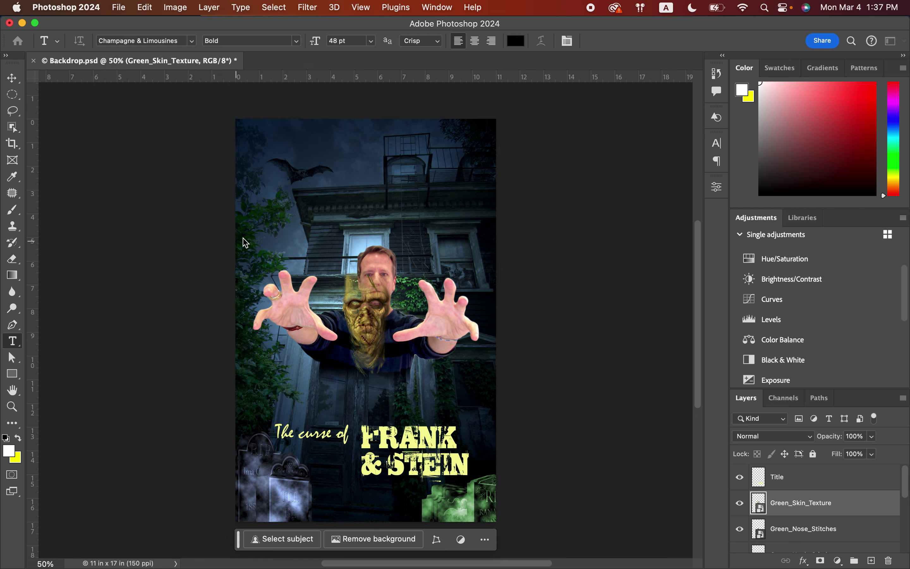
# Place Monster_Hair.psd as an embedded layer and commit it.
pyautogui.click(377, 231)
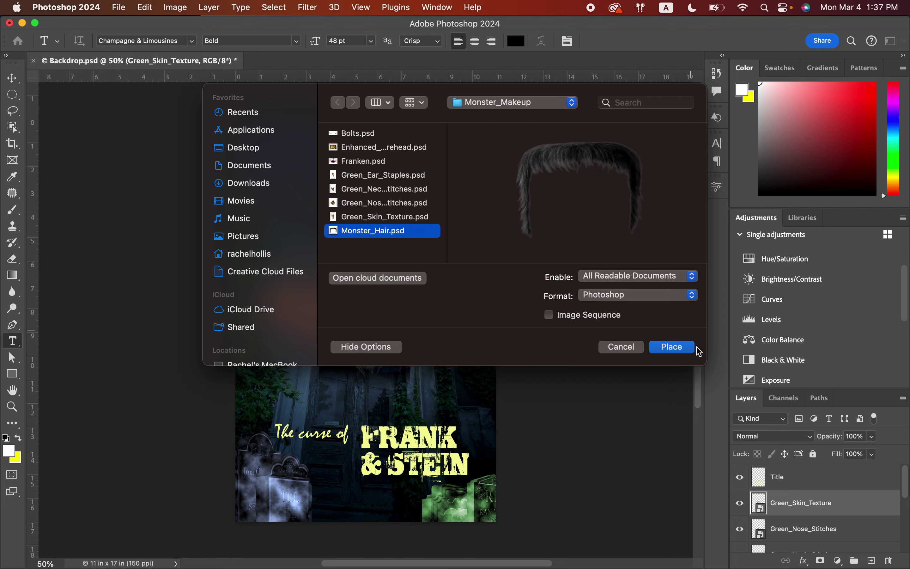
pyautogui.click(688, 351)
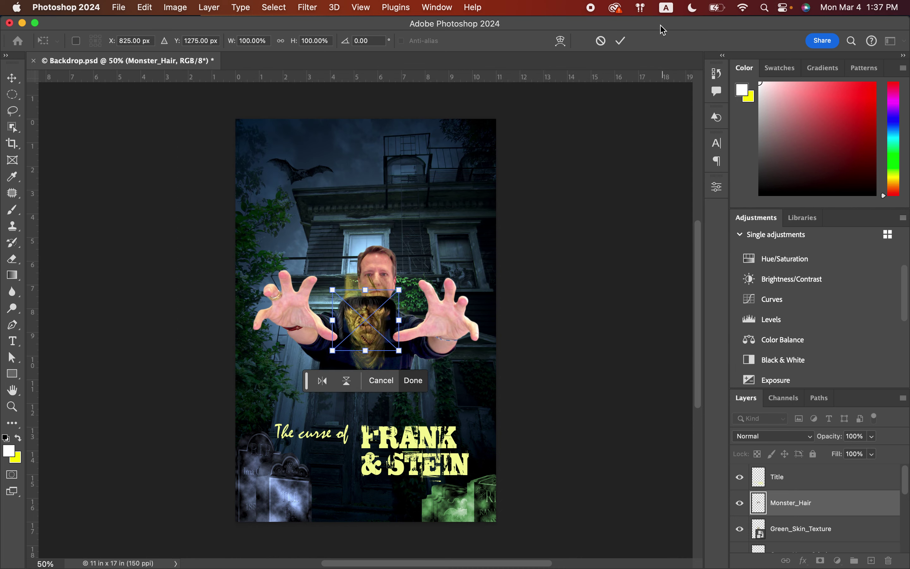
pyautogui.click(621, 41)
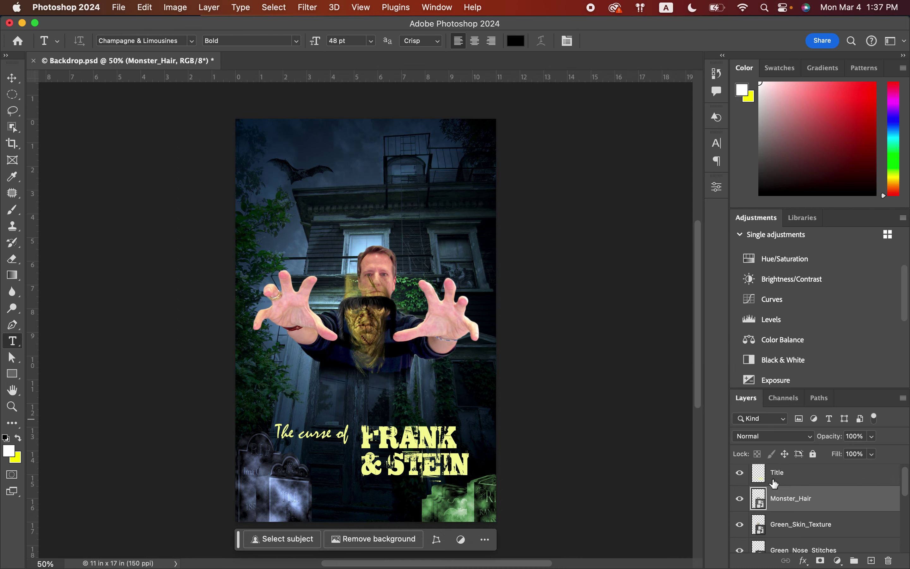
pyautogui.scroll(-5, 773, 486)
pyautogui.scroll(3, 774, 483)
pyautogui.scroll(2, 774, 484)
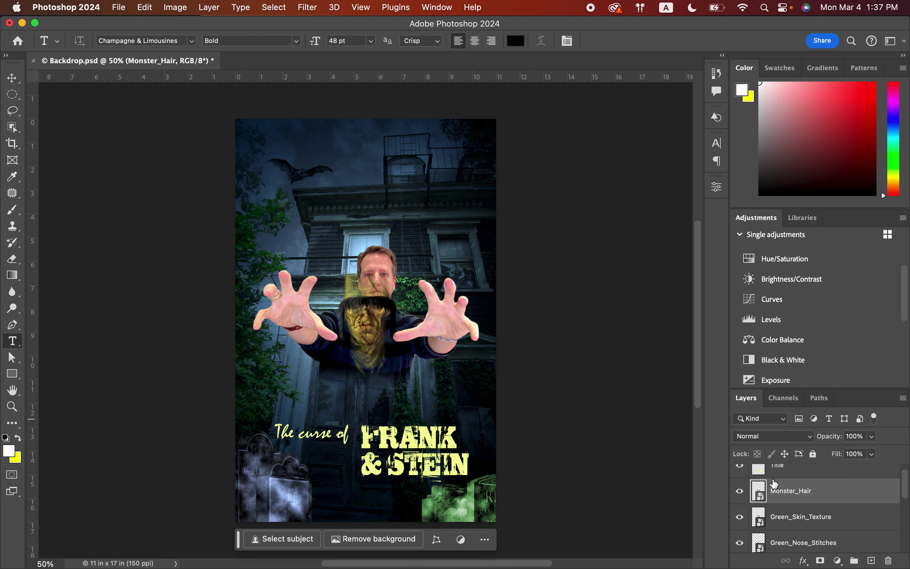
pyautogui.scroll(-2, 774, 484)
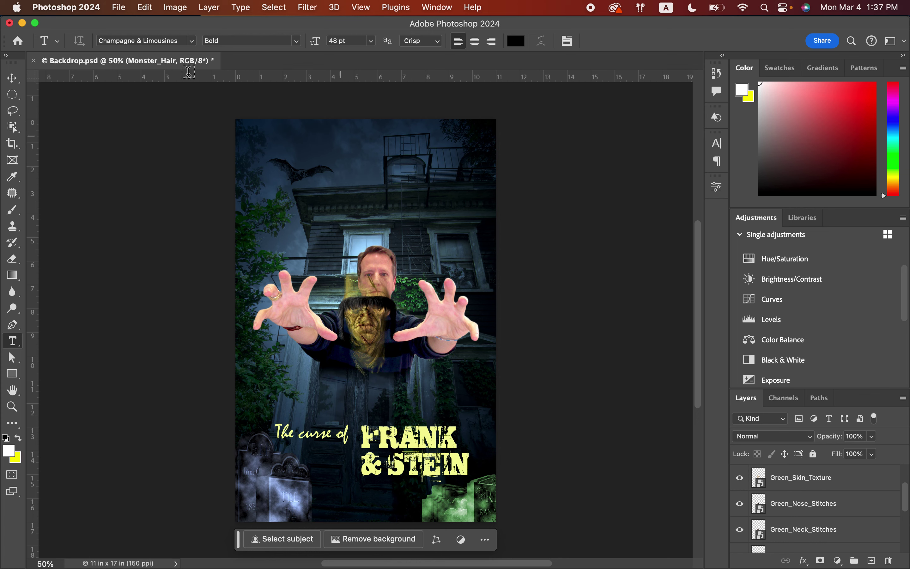
# Save the poster as 09Working.psd, keeping Maximize Compatibility on.
pyautogui.click(116, 9)
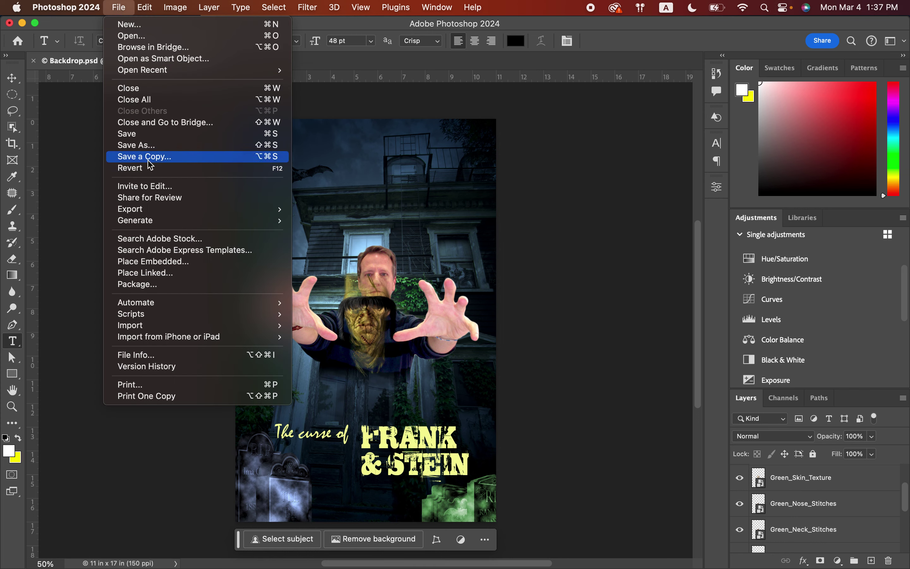
pyautogui.click(144, 145)
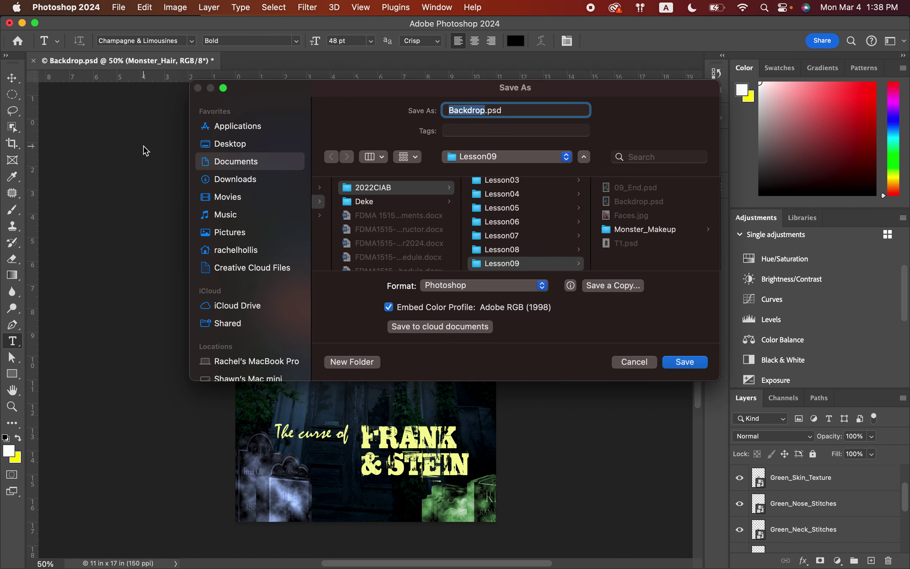
pyautogui.write('09Working')
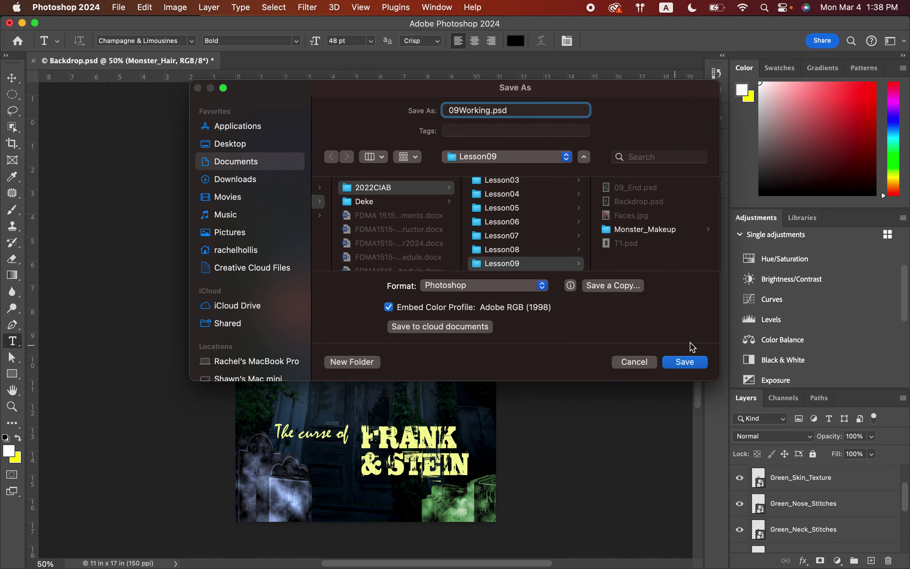
pyautogui.click(685, 363)
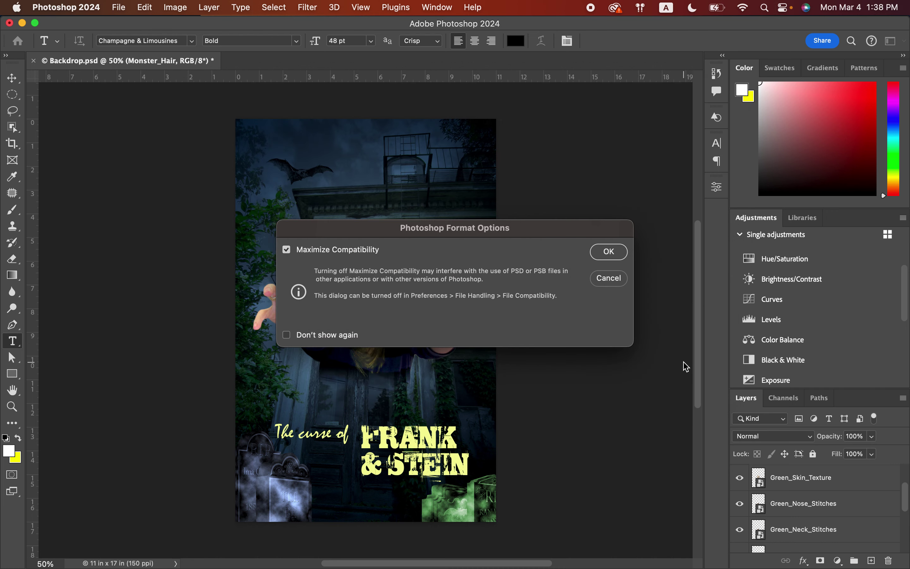
pyautogui.click(603, 254)
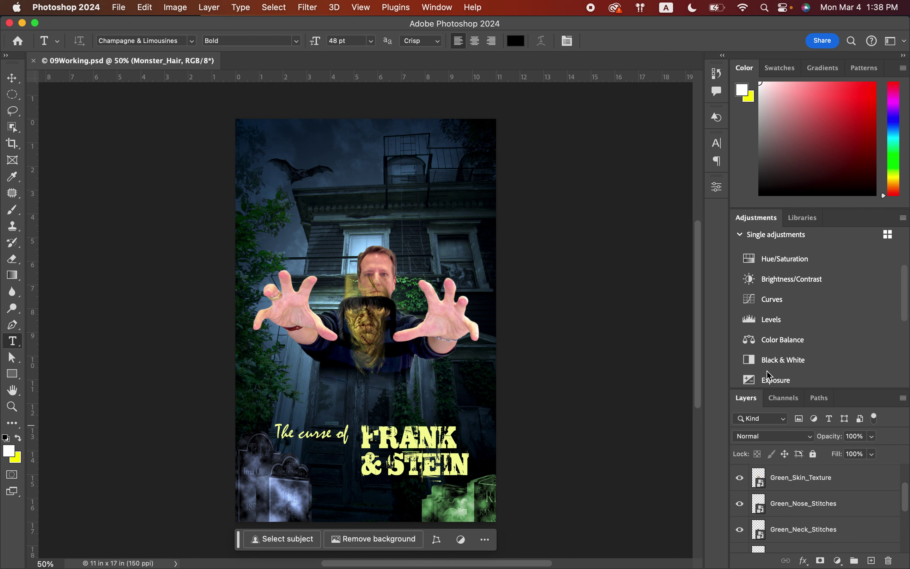
# Collapse the Adjustments panel and move the Title layer down to sit just above Background.
pyautogui.doubleClick(758, 220)
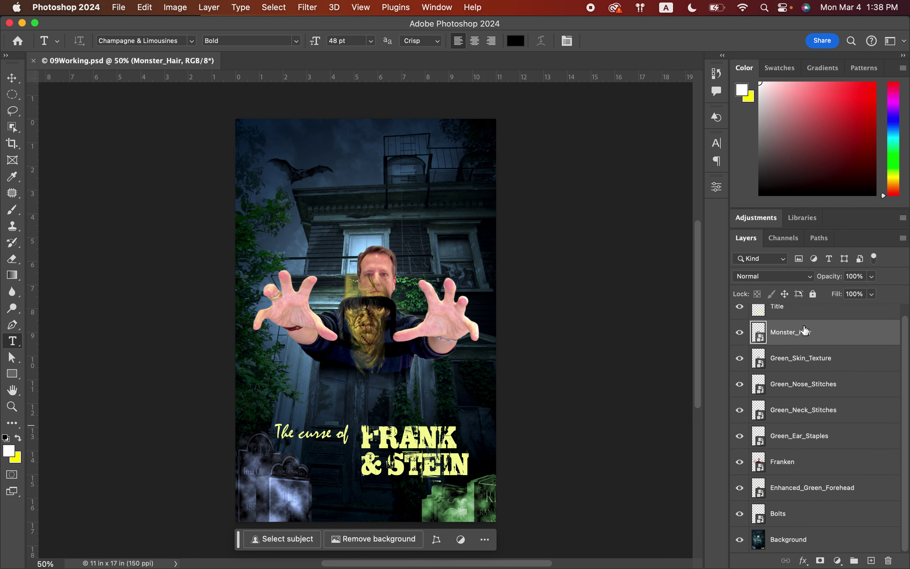
pyautogui.scroll(1, 794, 382)
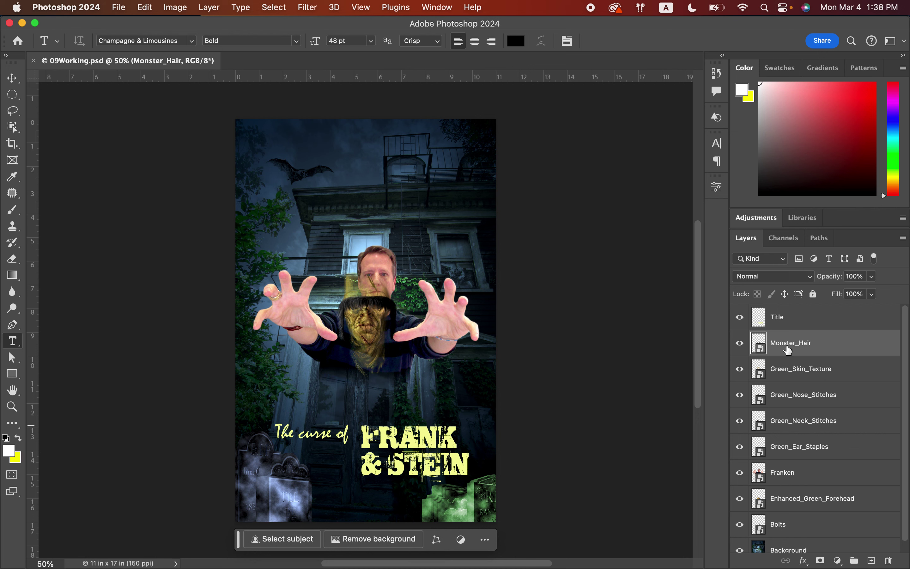
pyautogui.click(788, 320)
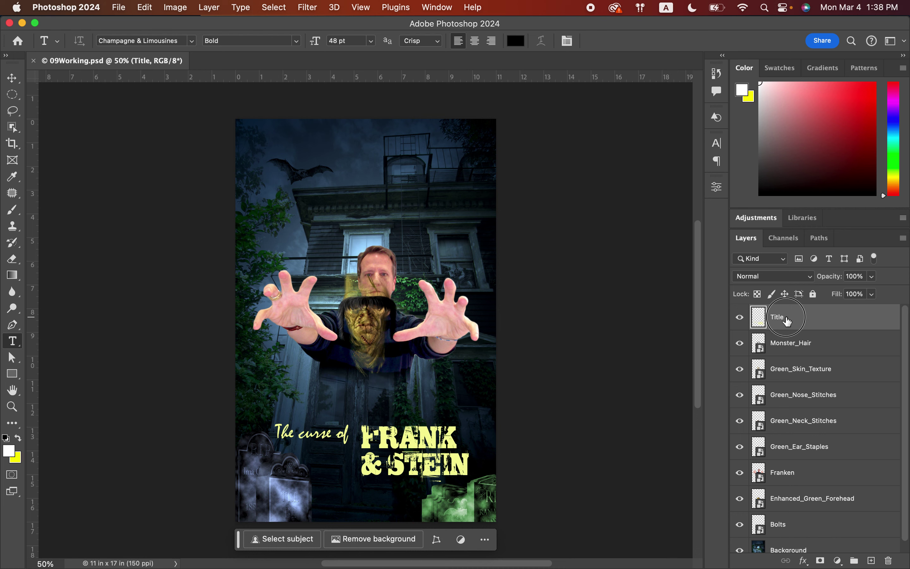
pyautogui.moveTo(787, 321); pyautogui.dragTo(802, 433)
pyautogui.moveTo(803, 532); pyautogui.dragTo(805, 542)
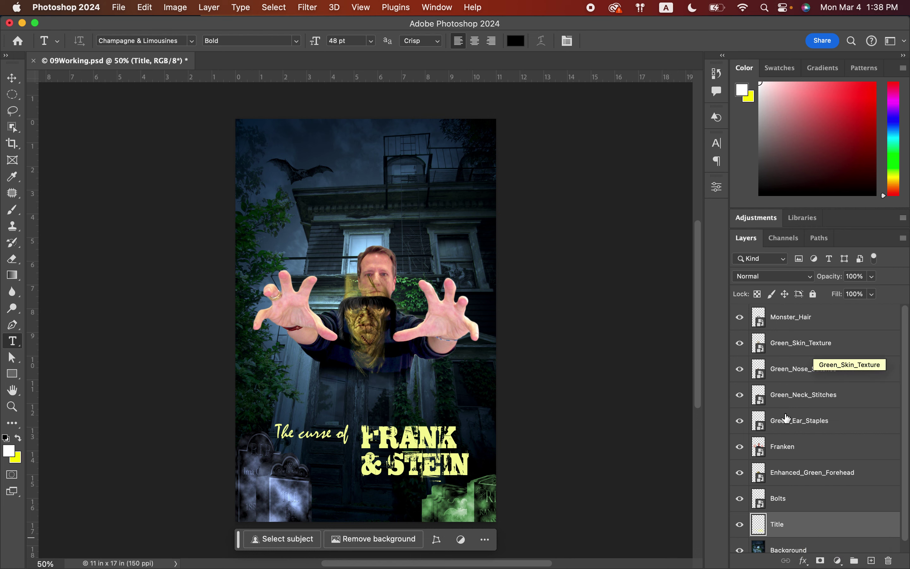
# Stack Bolts, forehead, ear staples, neck stitches and nose stitches directly under Monster_Hair.
pyautogui.click(800, 503)
pyautogui.moveTo(800, 503); pyautogui.dragTo(819, 337)
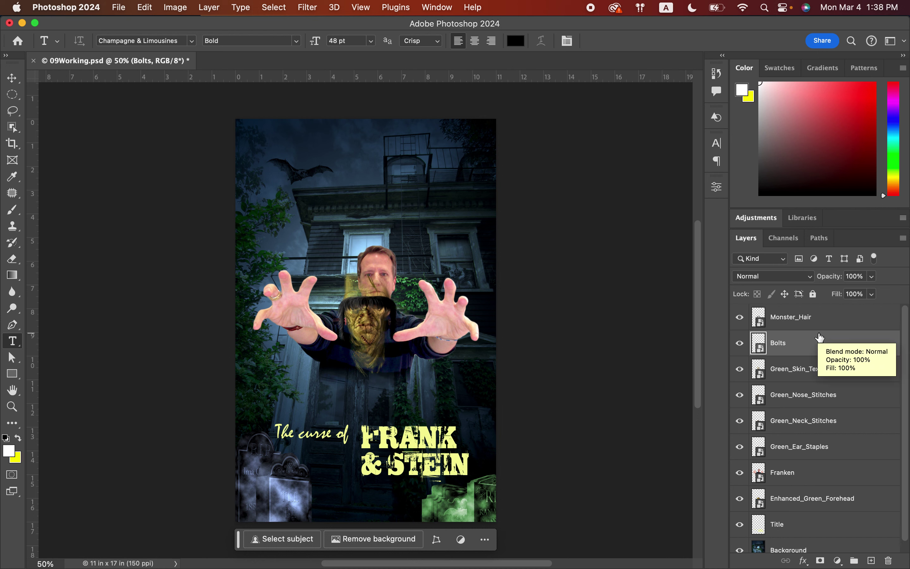
pyautogui.moveTo(820, 500); pyautogui.dragTo(823, 361)
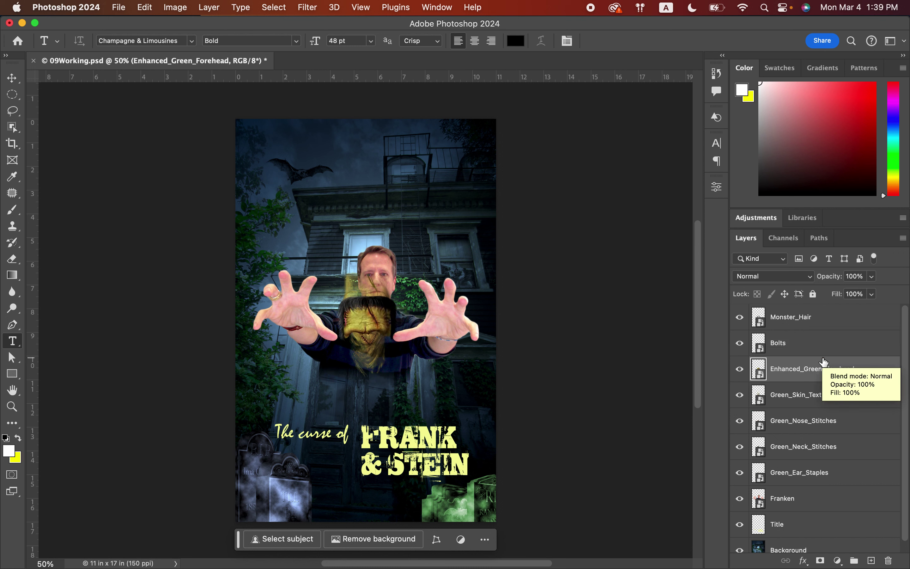
pyautogui.click(822, 473)
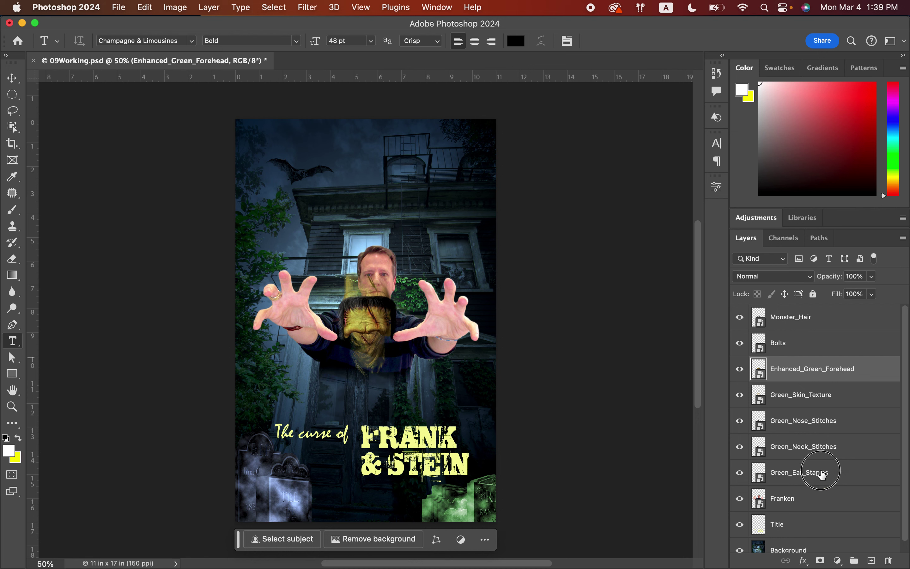
pyautogui.moveTo(822, 473); pyautogui.dragTo(826, 394)
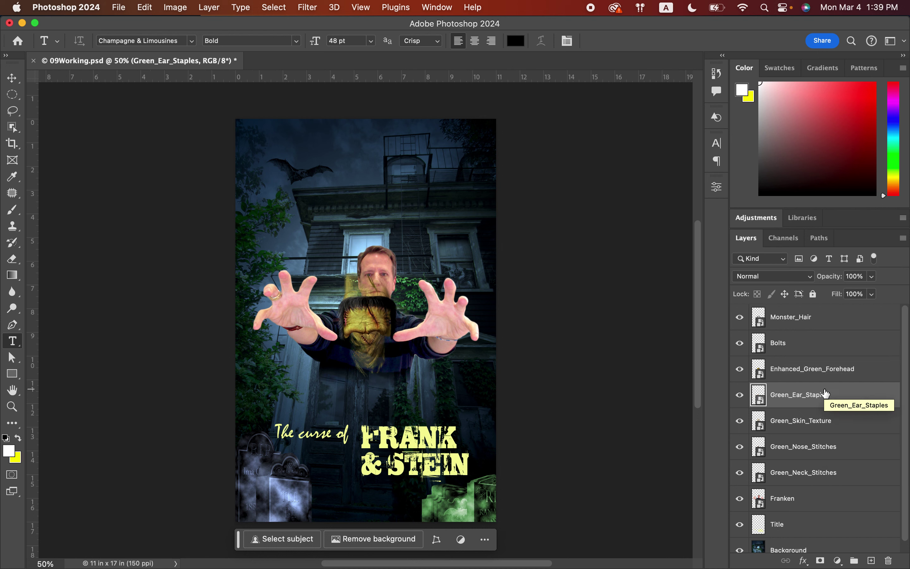
pyautogui.moveTo(820, 472); pyautogui.dragTo(823, 415)
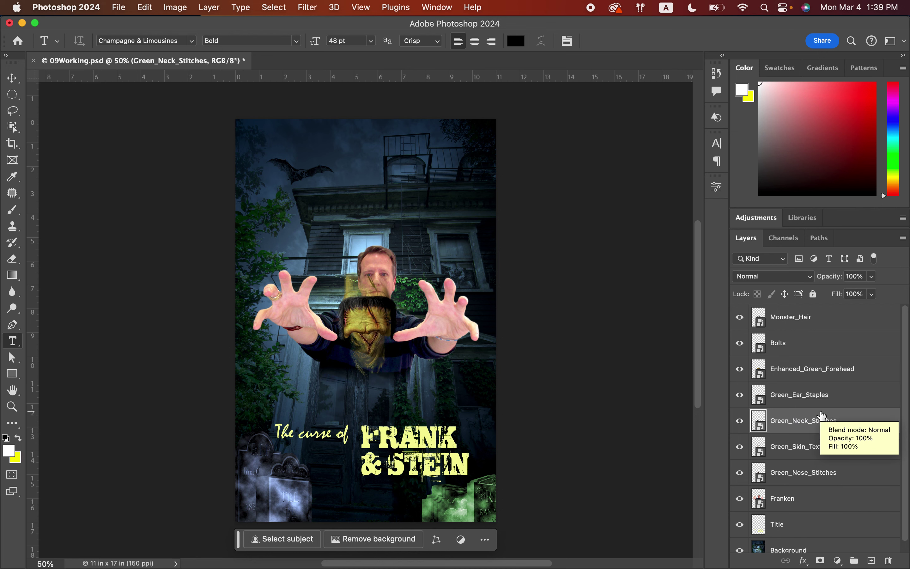
pyautogui.moveTo(811, 472); pyautogui.dragTo(812, 446)
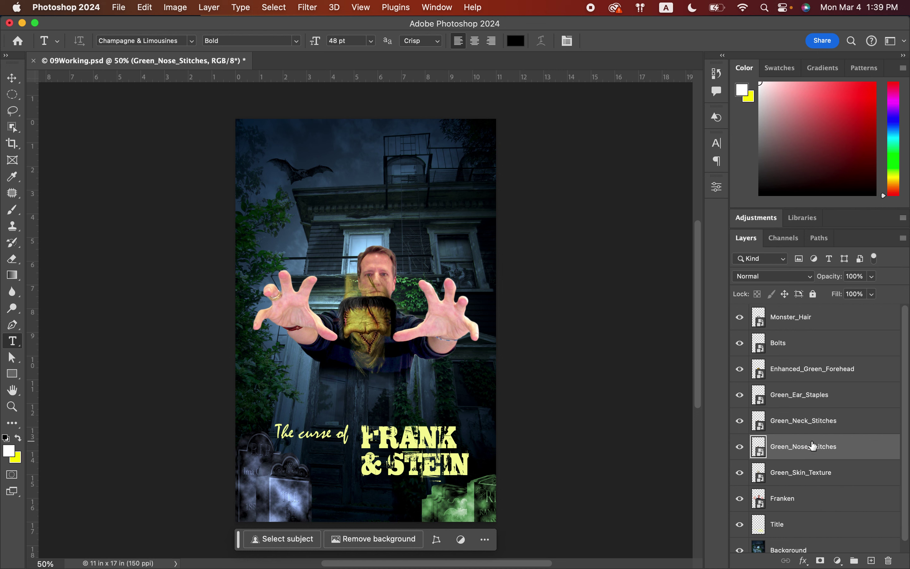
pyautogui.scroll(-1, 813, 446)
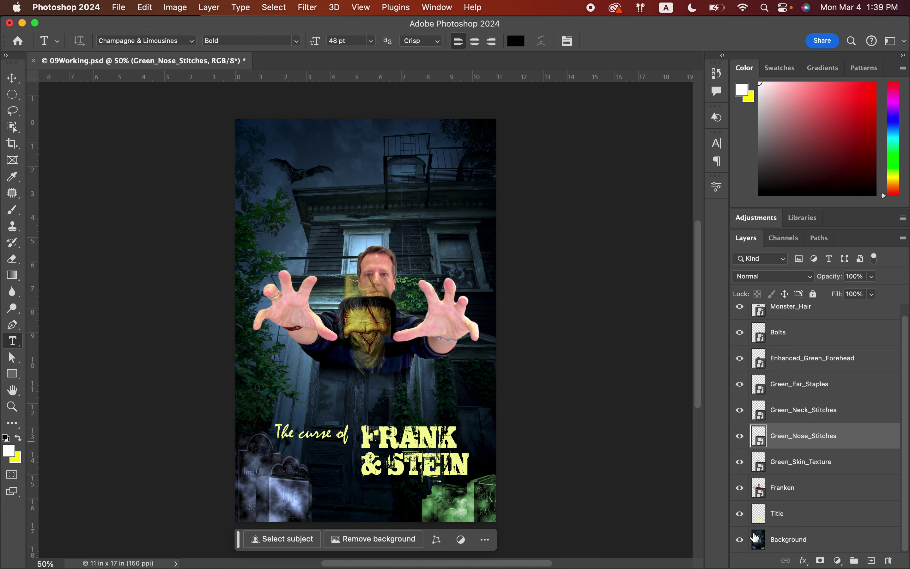
# Hide Background and Title, then select all layers from Green_Skin_Texture up to Monster_Hair.
pyautogui.click(740, 541)
pyautogui.click(740, 514)
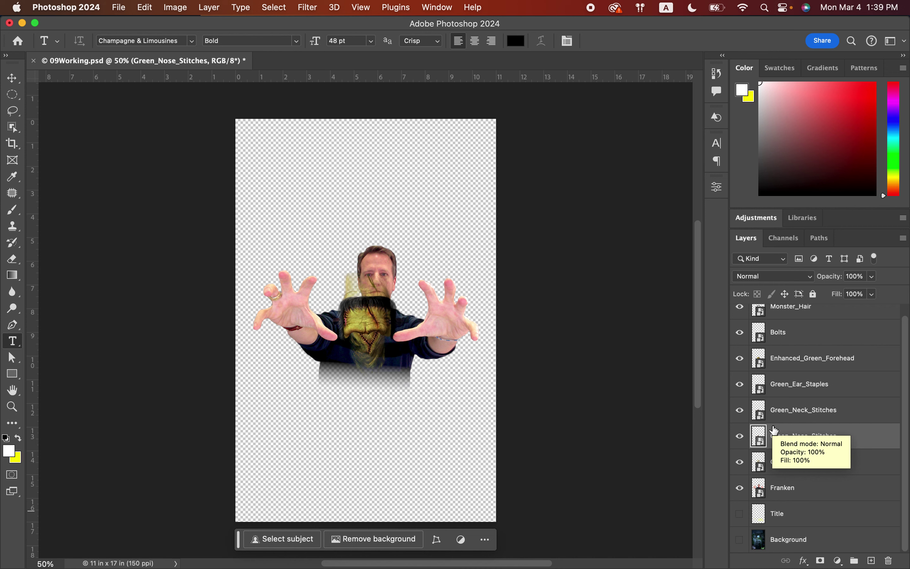
pyautogui.click(777, 473)
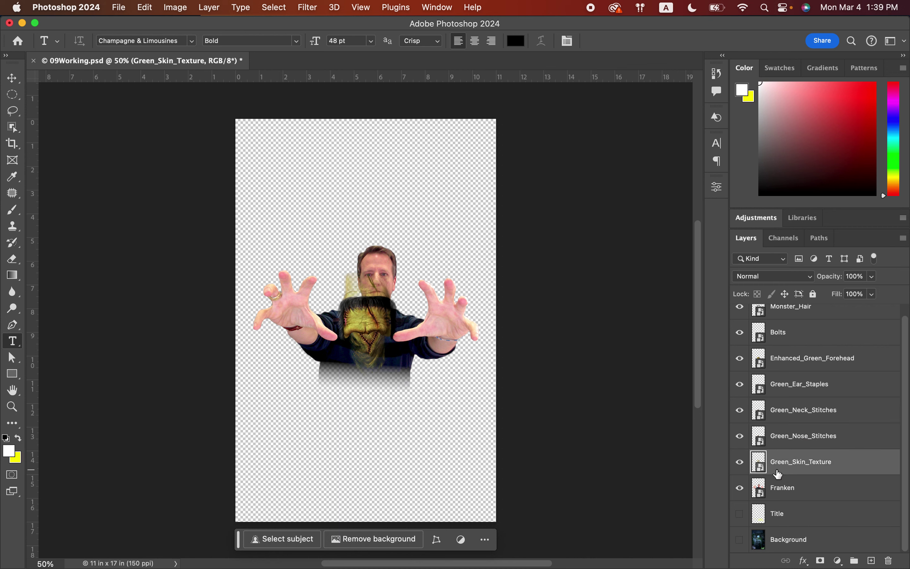
pyautogui.scroll(1, 800, 362)
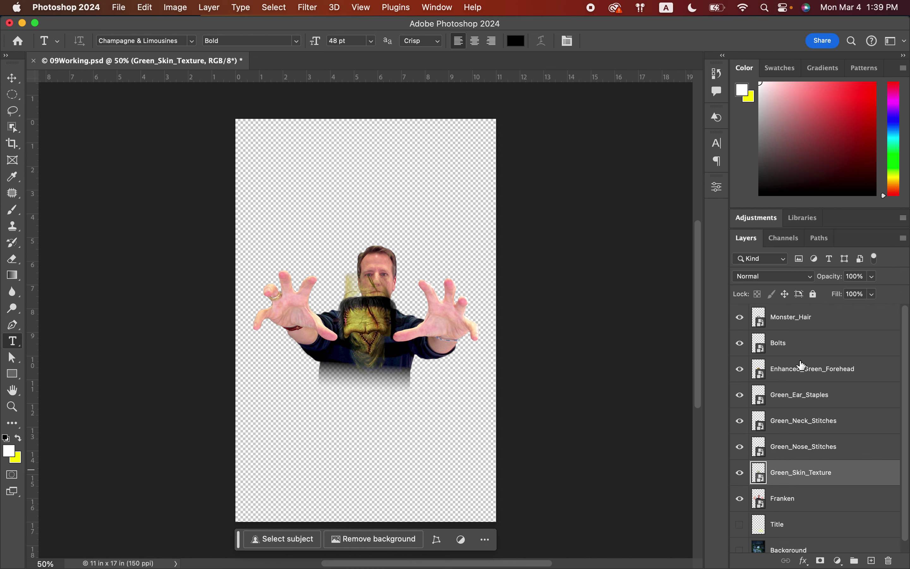
pyautogui.keyDown('shift'); pyautogui.click(800, 320); pyautogui.keyUp('shift')
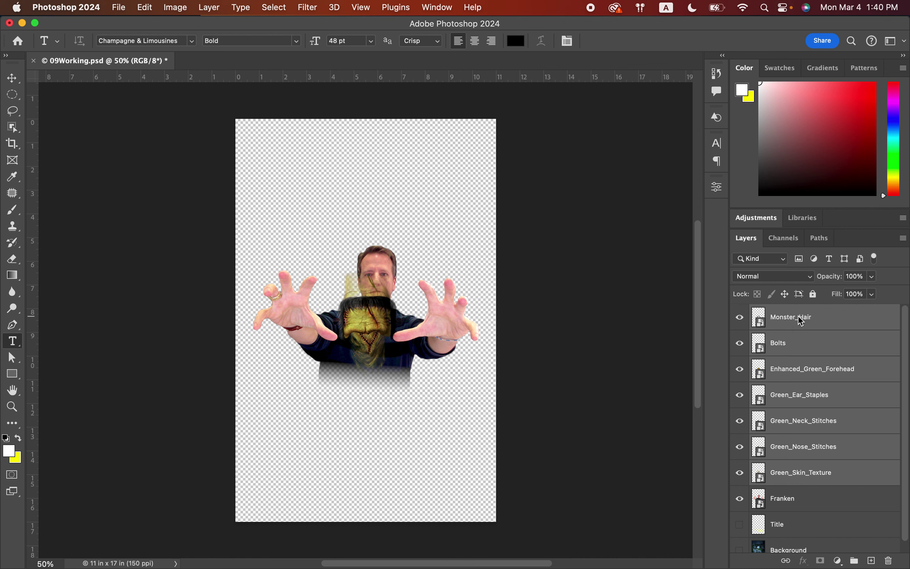
# Free Transform the selected makeup layers proportionally to 50% and move them up onto the man's head.
pyautogui.press('super+t')
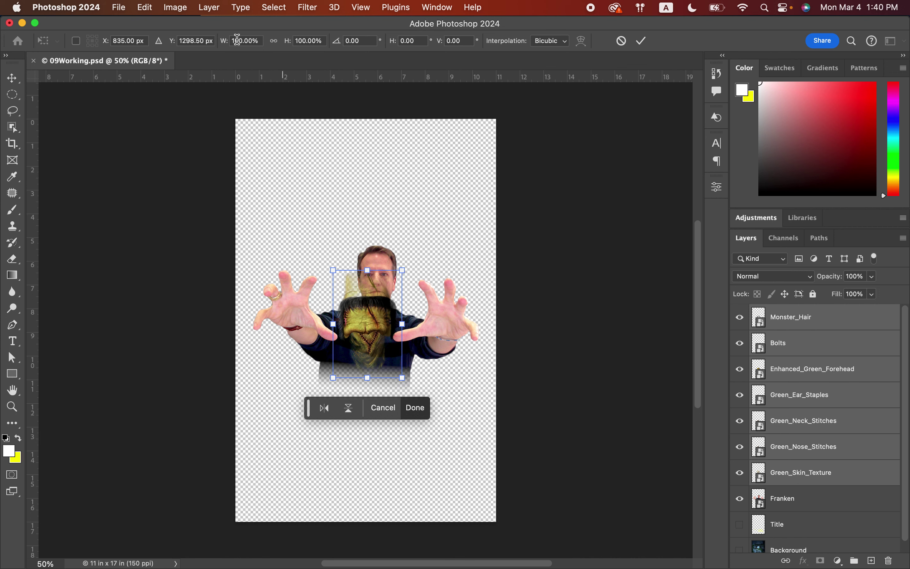
pyautogui.click(274, 41)
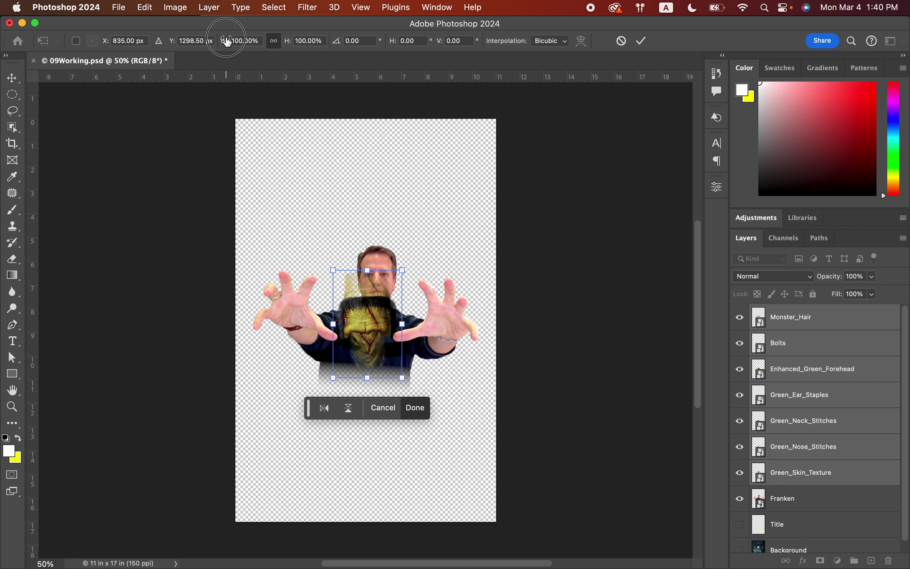
pyautogui.moveTo(224, 40); pyautogui.dragTo(194, 38)
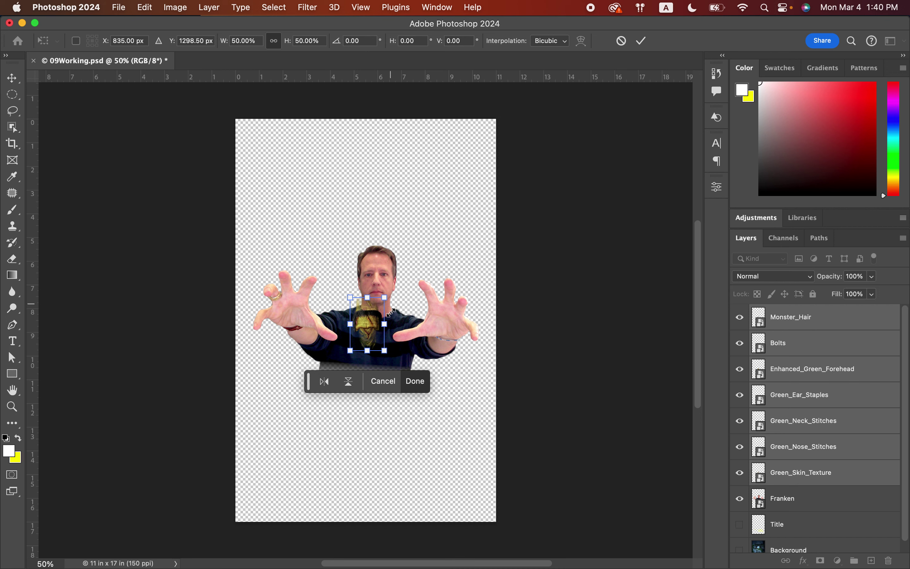
pyautogui.click(367, 322)
pyautogui.moveTo(366, 323); pyautogui.dragTo(371, 257)
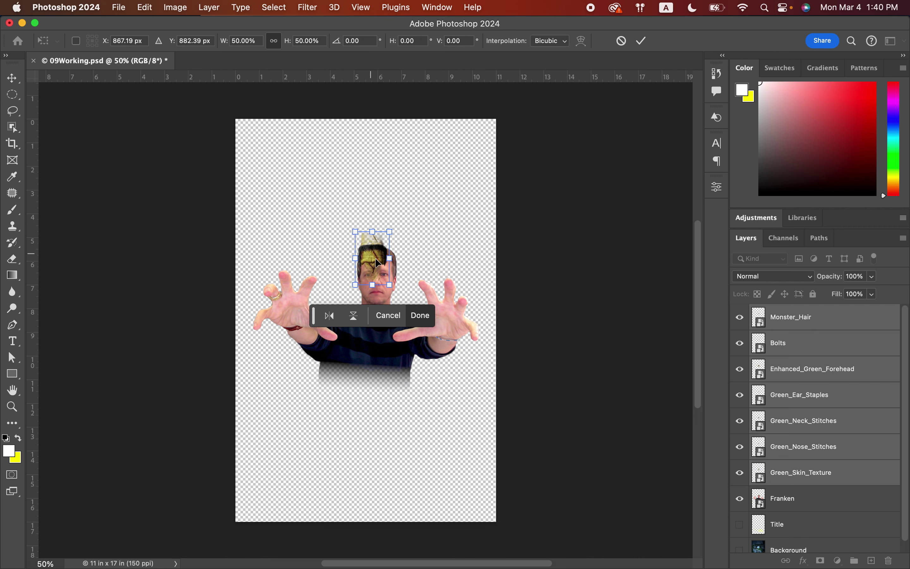
# Enlarge the overlays to about 71.5%, nudge them into place, then commit and zoom to 200% on the face.
pyautogui.moveTo(389, 285); pyautogui.dragTo(407, 305)
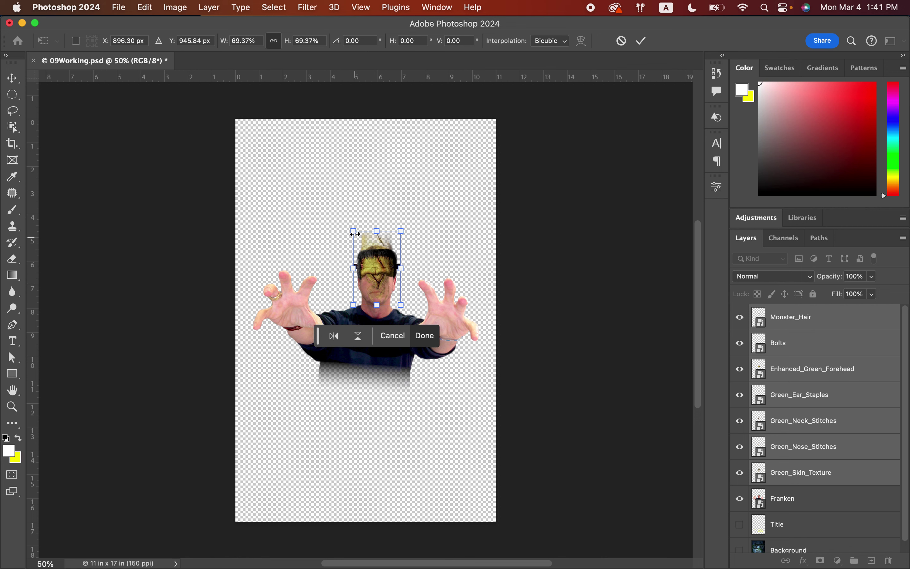
pyautogui.click(354, 231)
pyautogui.moveTo(354, 231); pyautogui.dragTo(352, 229)
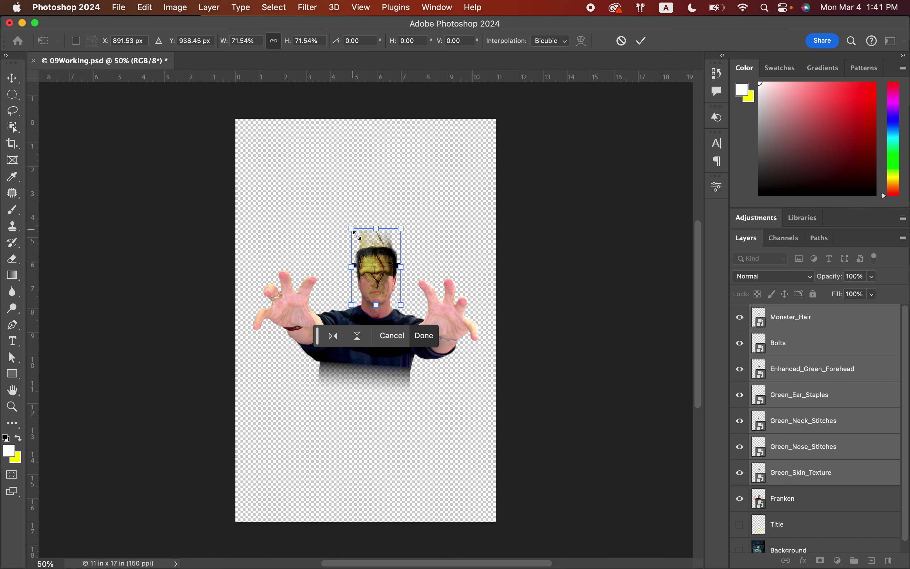
pyautogui.click(383, 274)
pyautogui.moveTo(383, 274); pyautogui.dragTo(384, 273)
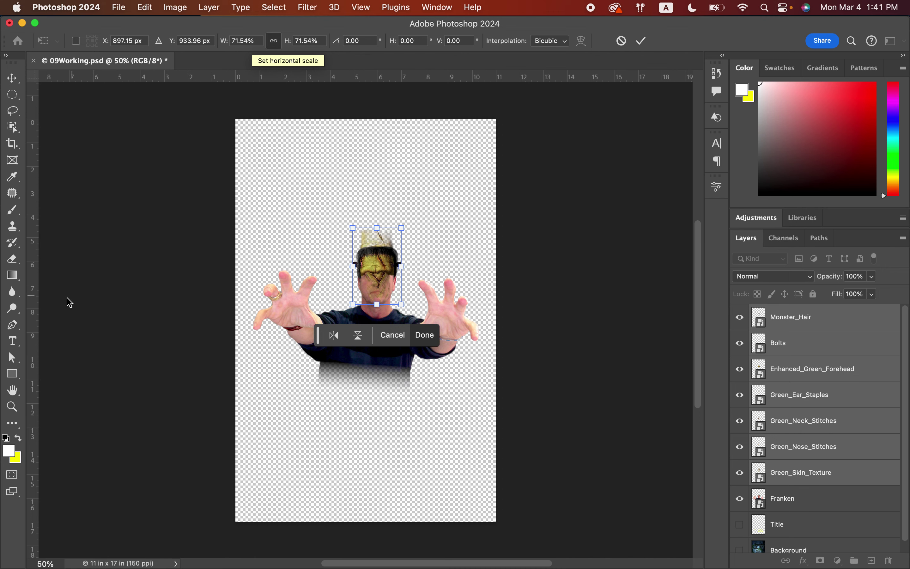
pyautogui.click(12, 406)
pyautogui.click(352, 324)
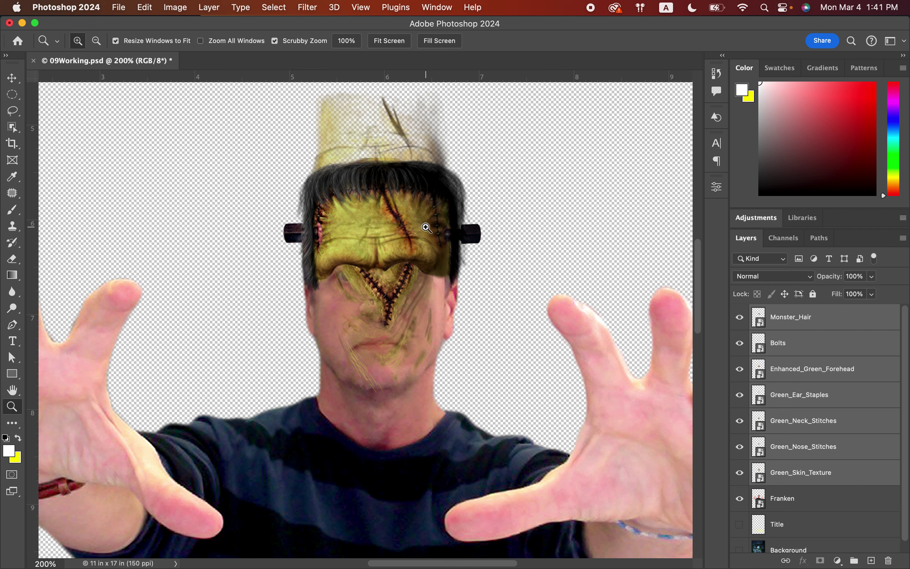
# At 100% zoom with Franken active, hide the hair, bolts, forehead, ear staples, neck and nose stitches layers.
pyautogui.keyDown('alt'); pyautogui.click(426, 228); pyautogui.keyUp('alt')
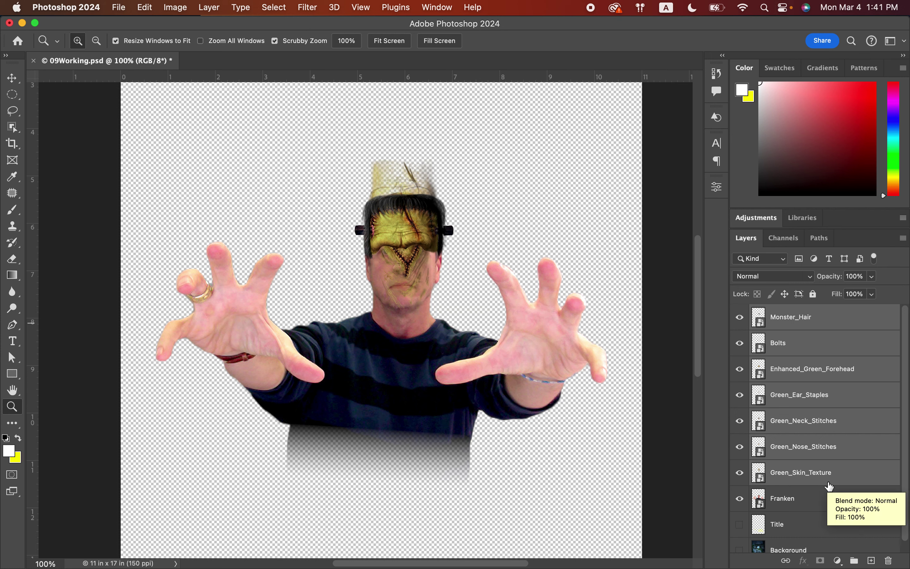
pyautogui.click(842, 507)
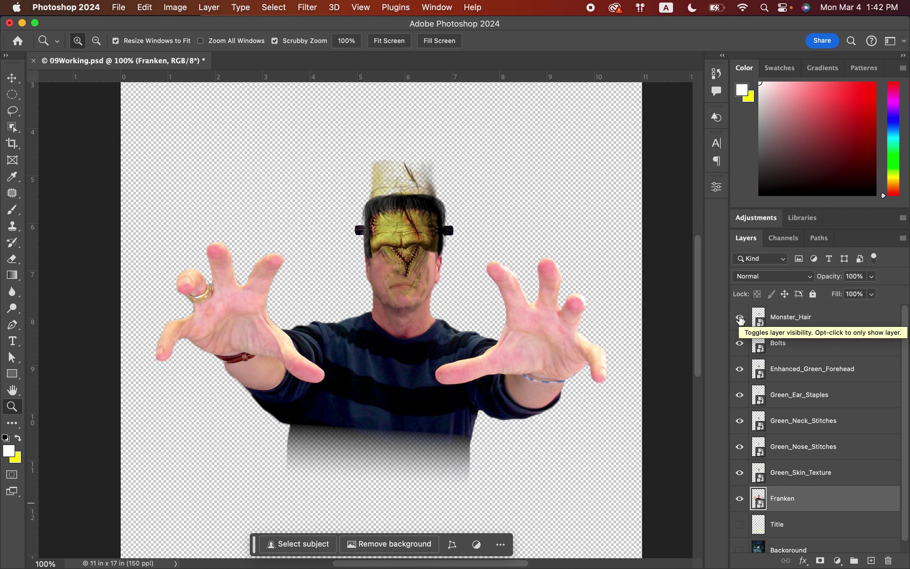
pyautogui.click(740, 320)
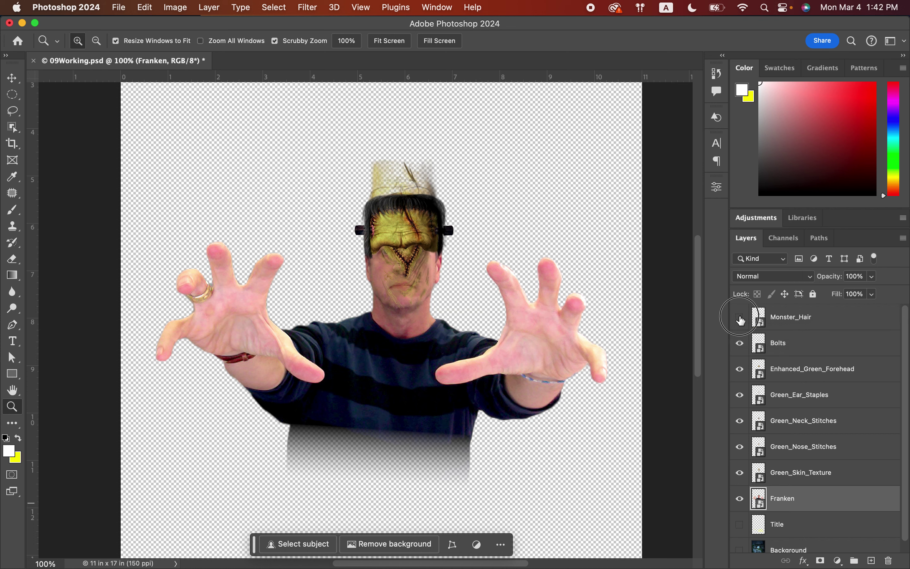
pyautogui.click(740, 343)
pyautogui.click(740, 368)
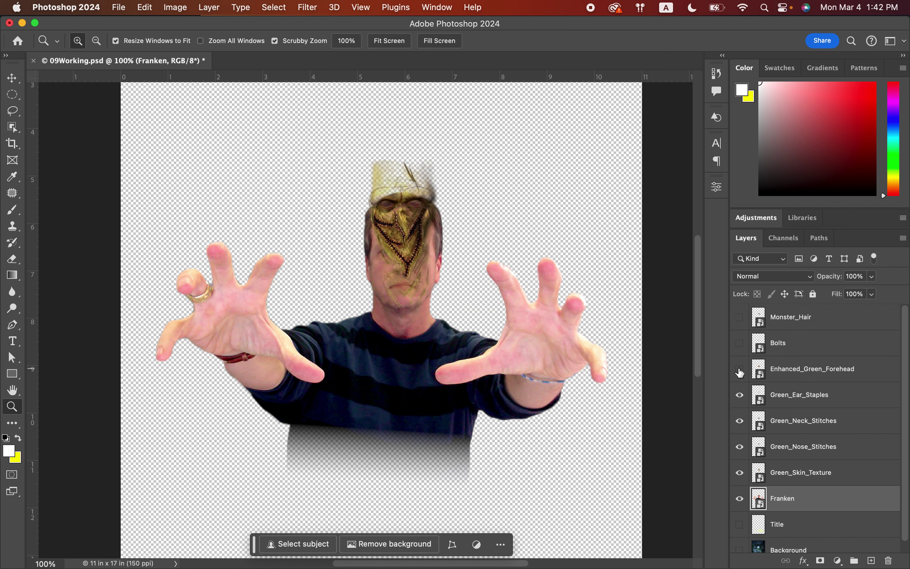
pyautogui.click(740, 395)
pyautogui.click(740, 421)
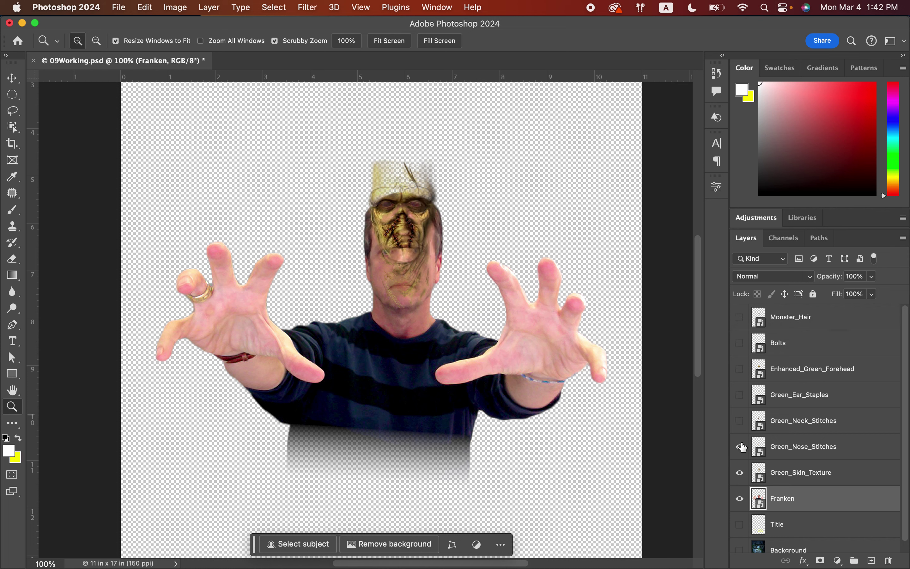
pyautogui.click(740, 447)
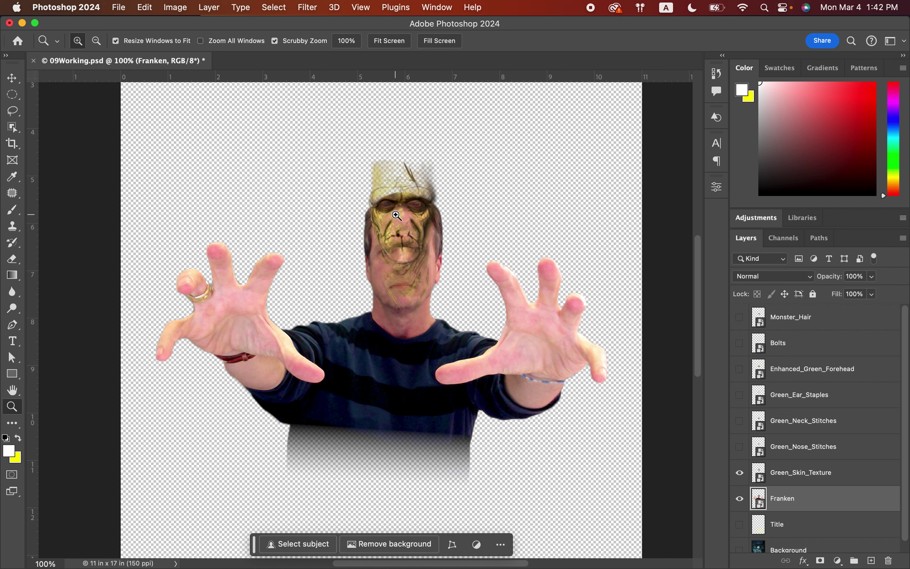
# Move Green_Skin_Texture down onto the face and scale it to about 79% by 73%.
pyautogui.press('v')
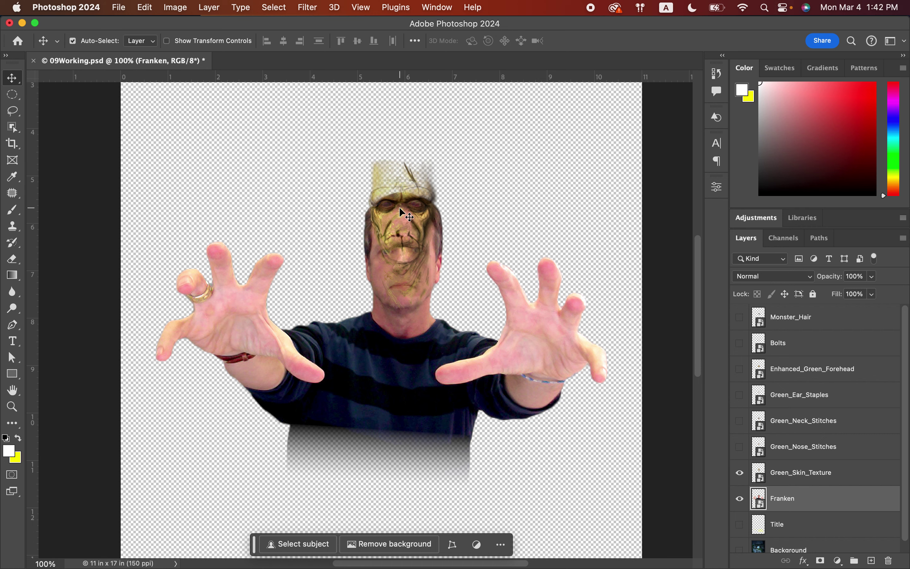
pyautogui.moveTo(399, 207); pyautogui.dragTo(401, 252)
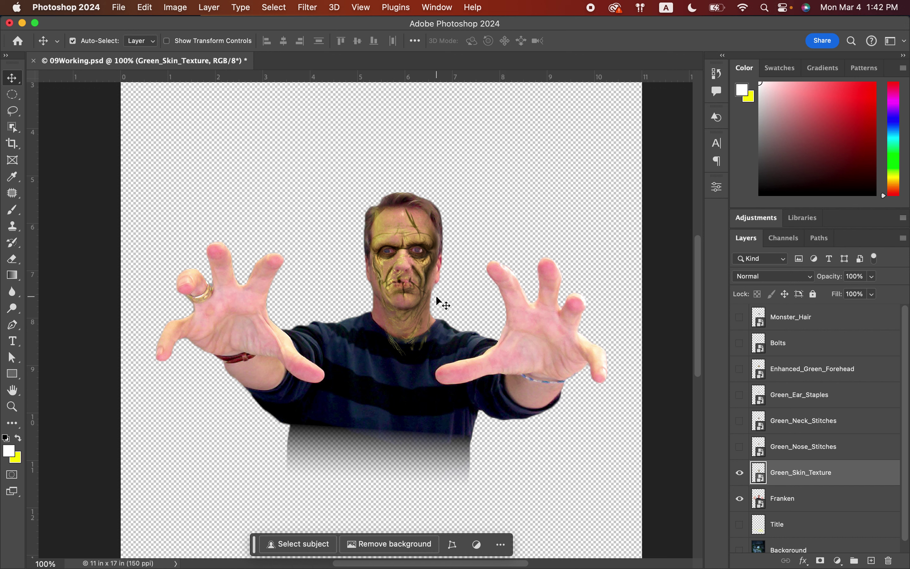
pyautogui.press('super+t')
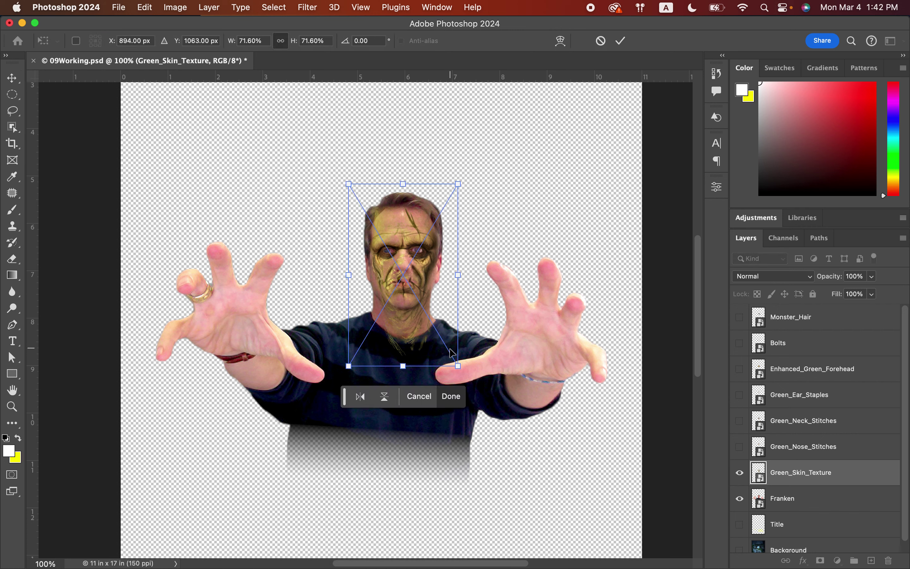
pyautogui.moveTo(456, 369); pyautogui.dragTo(463, 370)
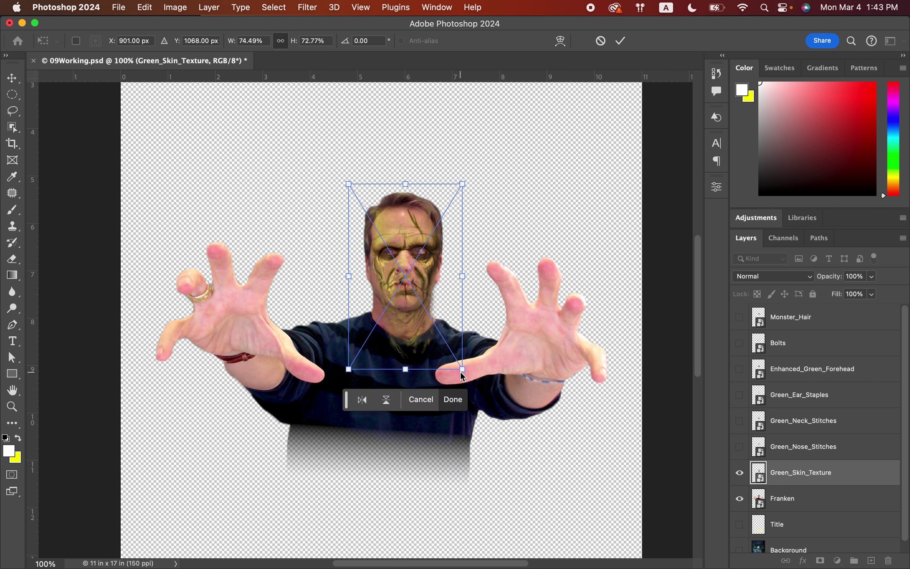
pyautogui.moveTo(348, 185); pyautogui.dragTo(345, 186)
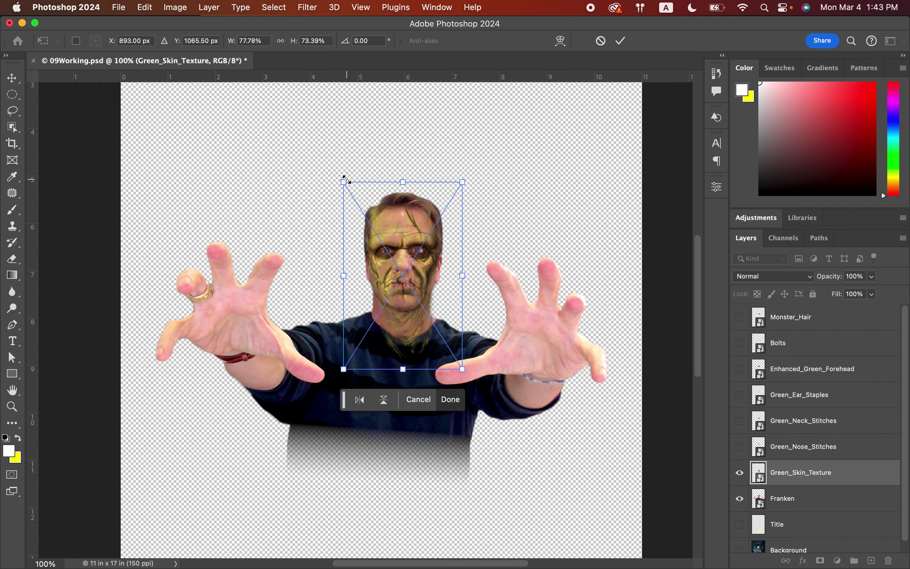
pyautogui.moveTo(344, 181); pyautogui.dragTo(344, 182)
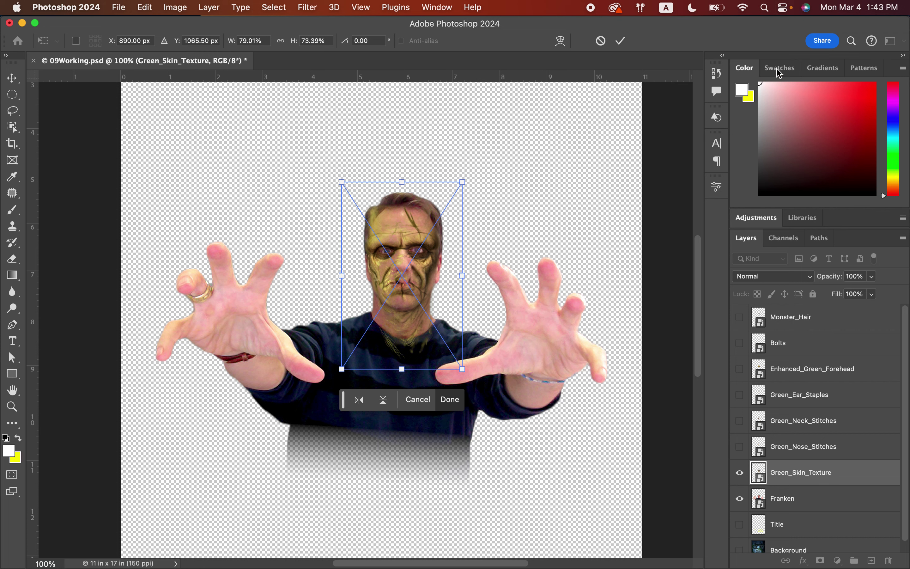
pyautogui.click(620, 41)
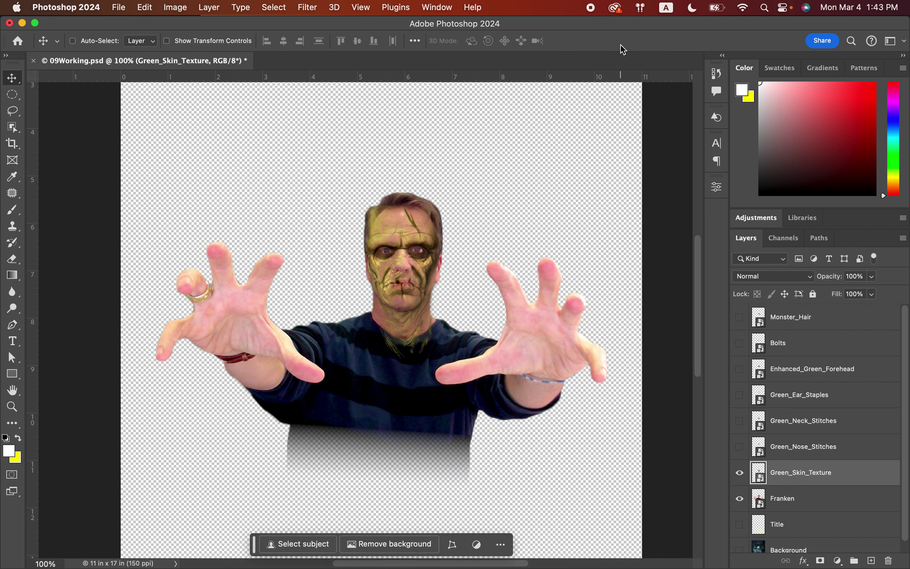
# Save the working poster document and bring up the Filter menu.
pyautogui.press('super+s')
pyautogui.click(308, 8)
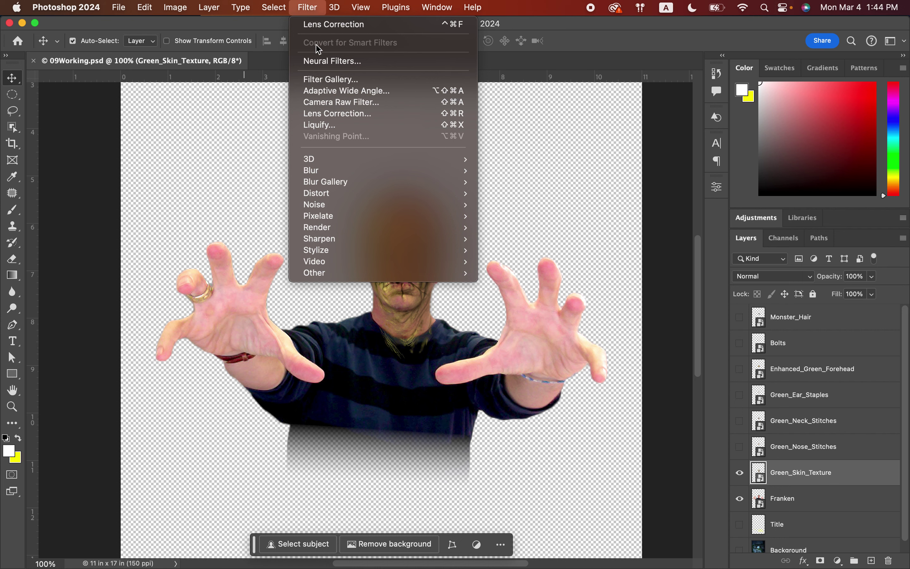
pyautogui.click(309, 9)
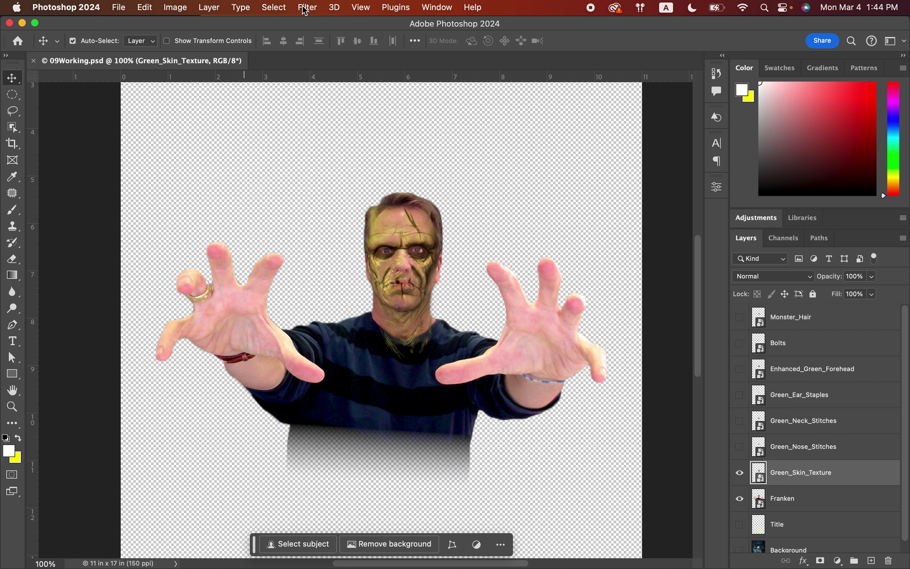
pyautogui.click(305, 9)
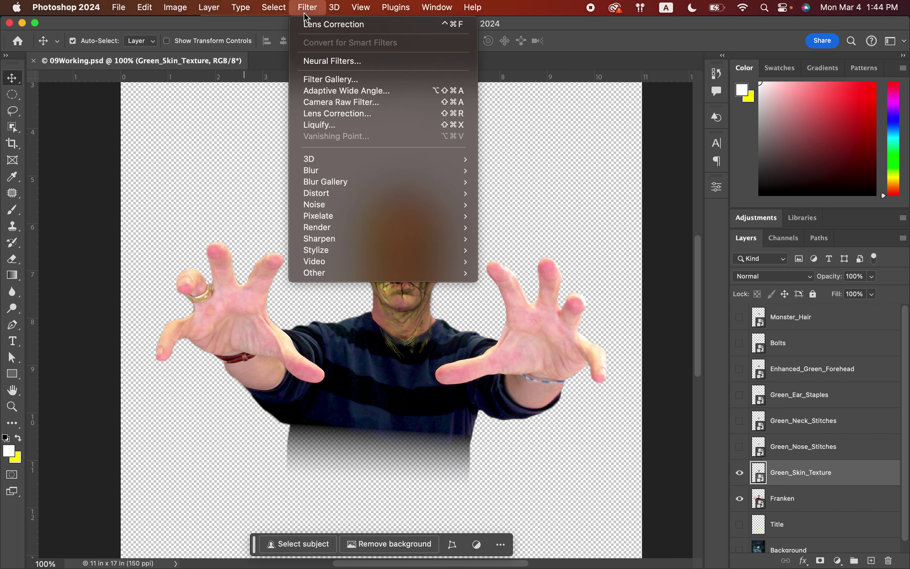
# Launch Liquify on Green_Skin_Texture and turn on Show Backdrop in View Options.
pyautogui.click(320, 125)
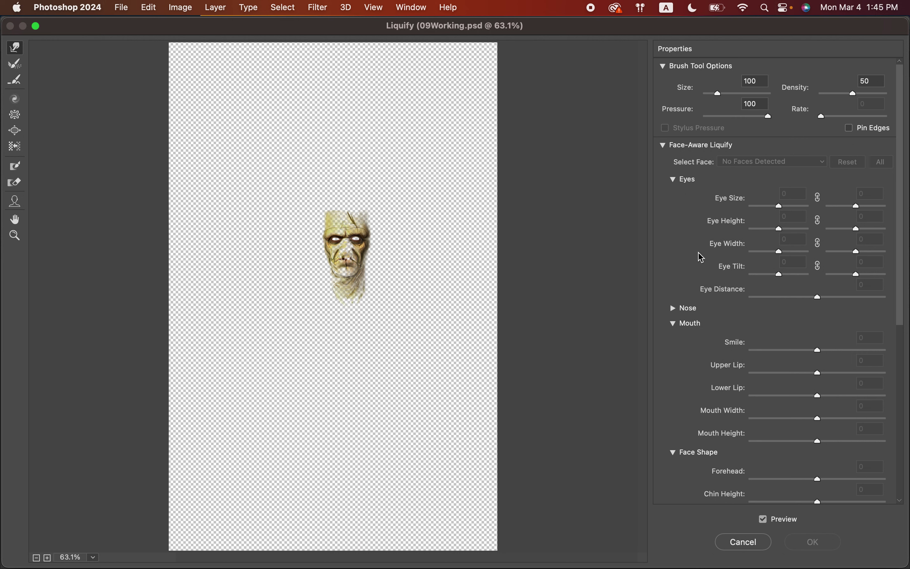
pyautogui.scroll(-10, 780, 246)
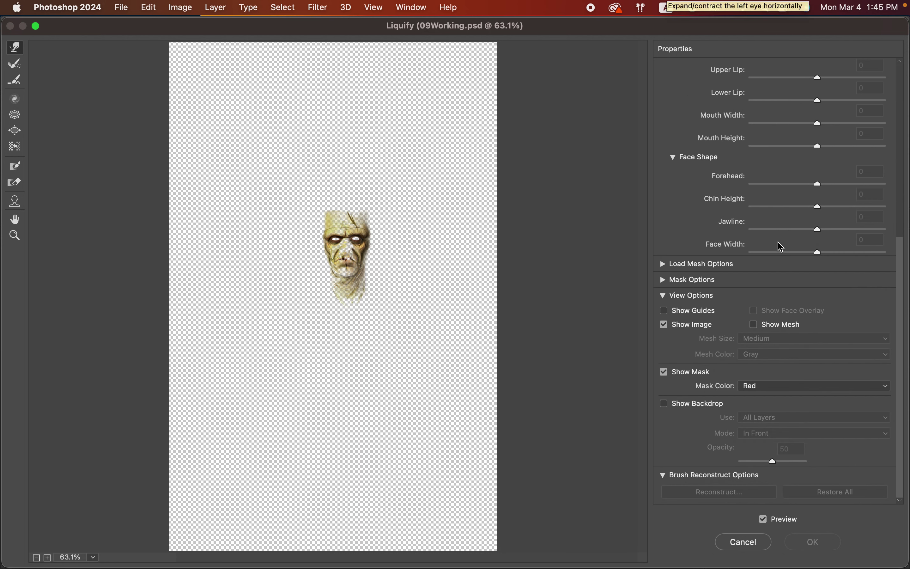
pyautogui.scroll(10, 781, 246)
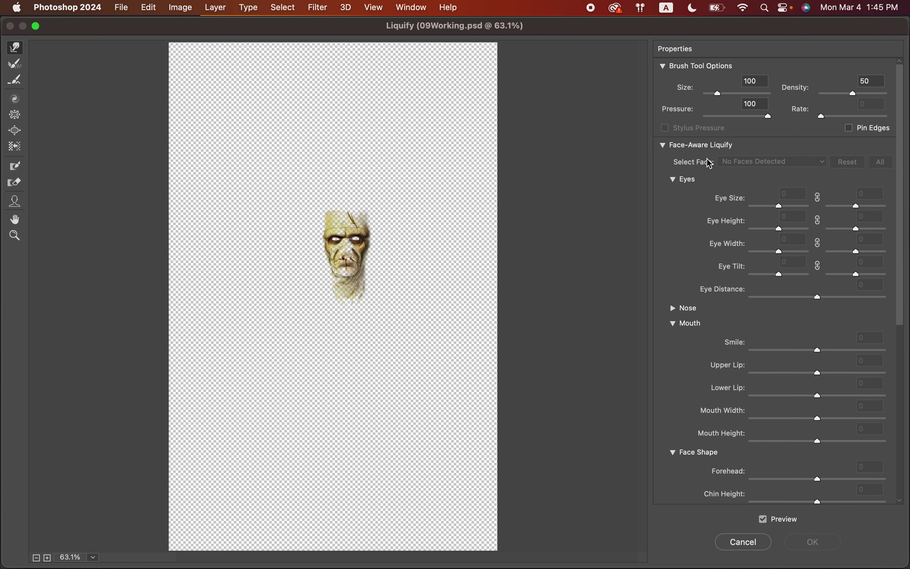
pyautogui.scroll(-8, 709, 163)
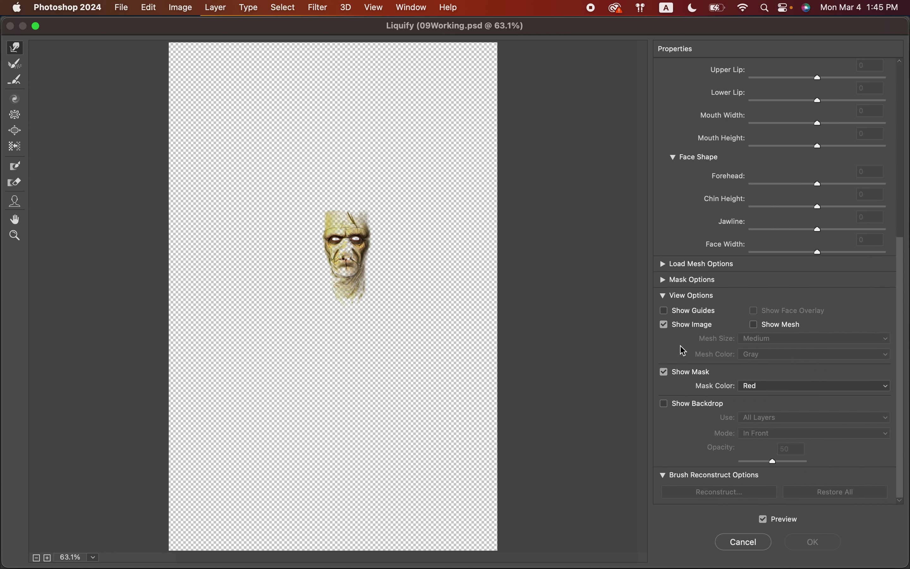
pyautogui.click(664, 404)
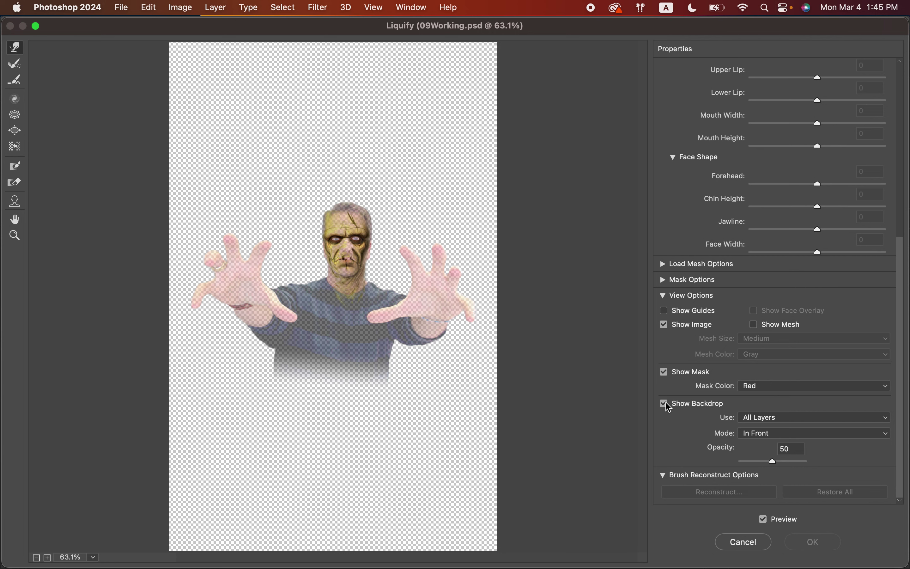
# Raise the Liquify backdrop opacity to 75 and zoom to 300% on the face.
pyautogui.click(773, 463)
pyautogui.moveTo(775, 466); pyautogui.dragTo(793, 464)
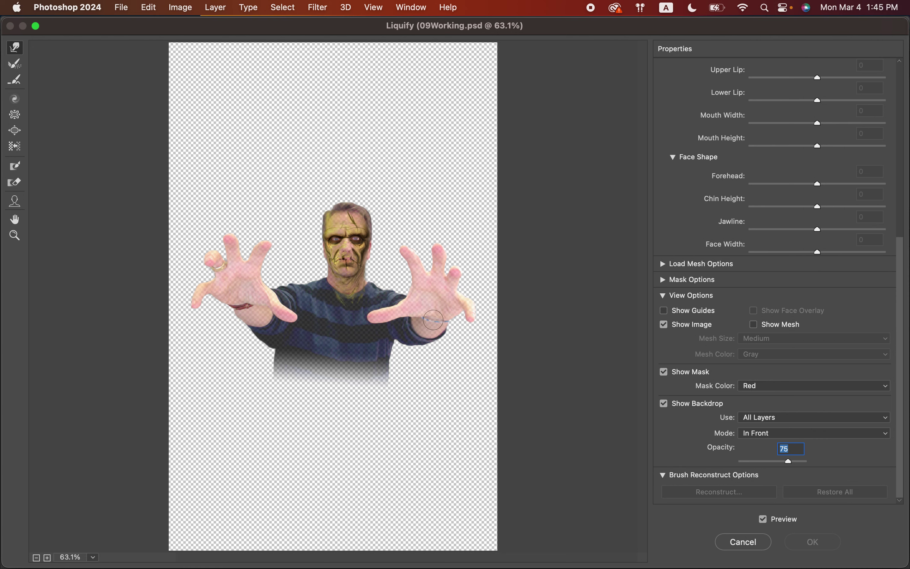
pyautogui.click(14, 235)
pyautogui.click(350, 259)
pyautogui.click(350, 259)
pyautogui.click(350, 259)
pyautogui.click(350, 259)
pyautogui.scroll(-6, 350, 258)
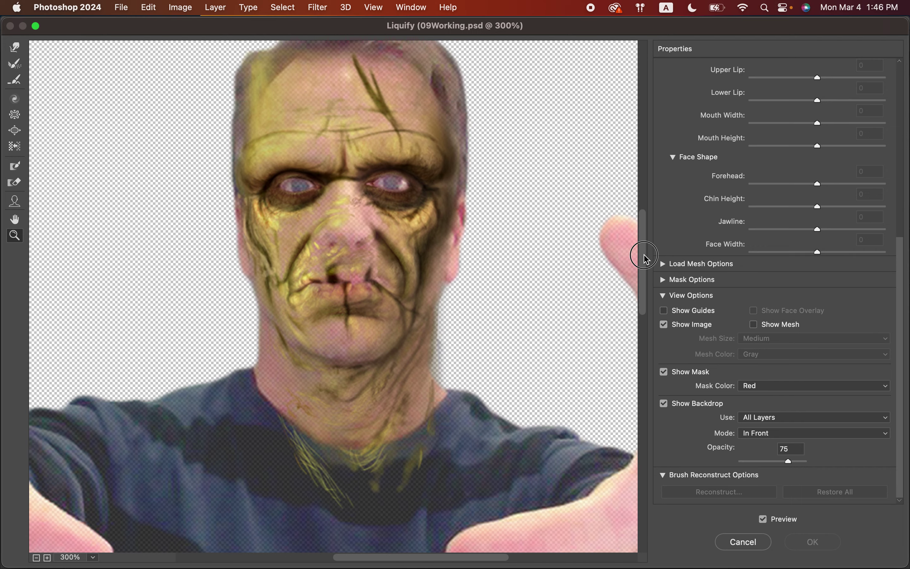
pyautogui.moveTo(644, 255); pyautogui.dragTo(645, 249)
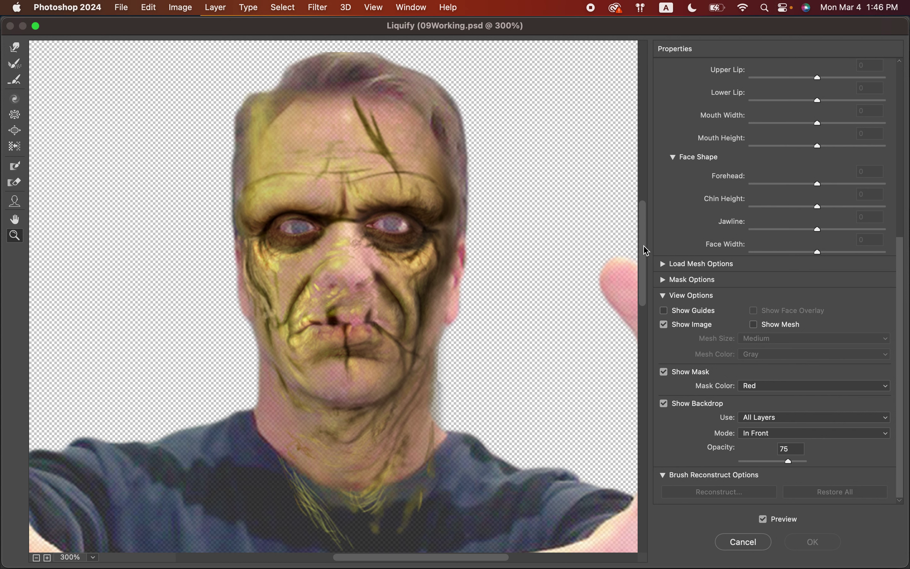
# Try a Forward Warp stroke across the face, then undo it.
pyautogui.click(16, 55)
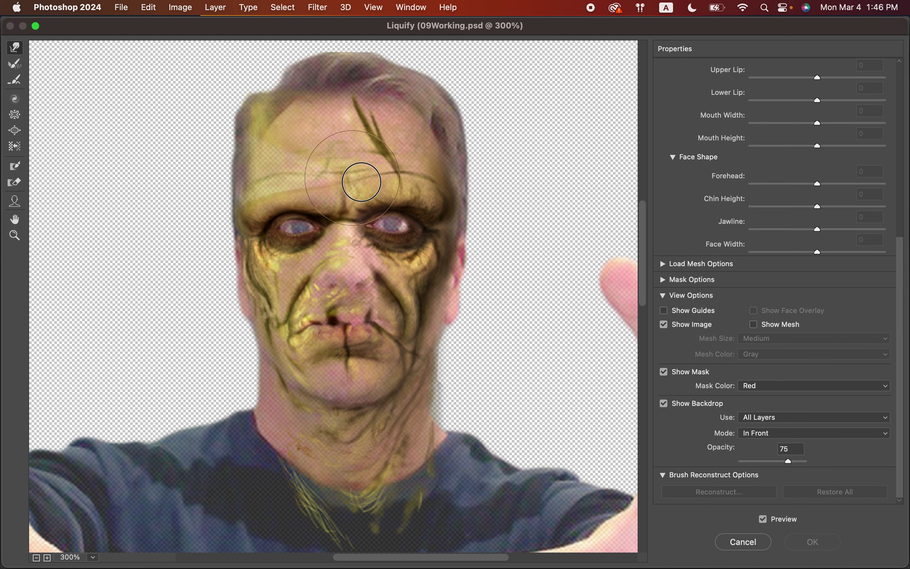
pyautogui.moveTo(362, 181)
pyautogui.mouseDown()
pyautogui.moveTo(368, 218)
pyautogui.moveTo(263, 247)
pyautogui.moveTo(220, 244)
pyautogui.moveTo(271, 205)
pyautogui.mouseUp()
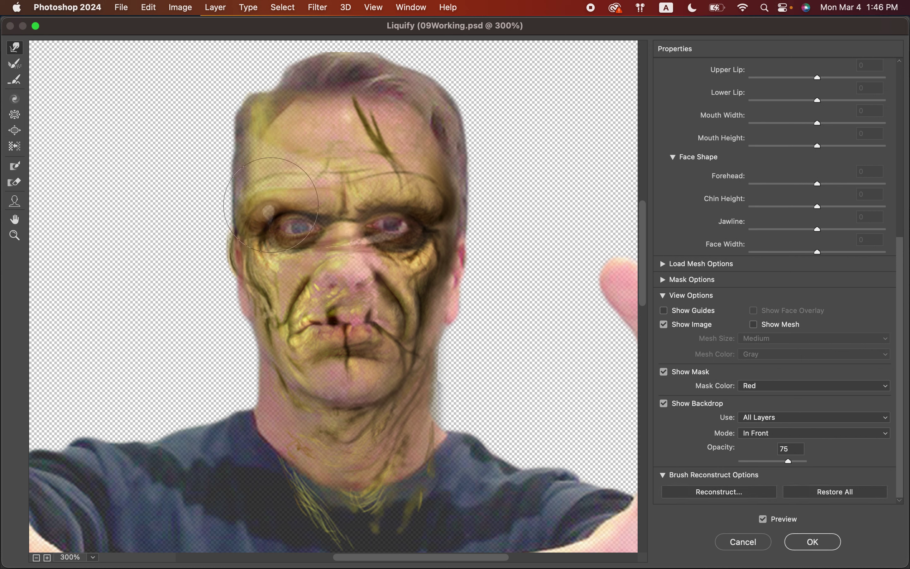
pyautogui.press('super+alt+z')
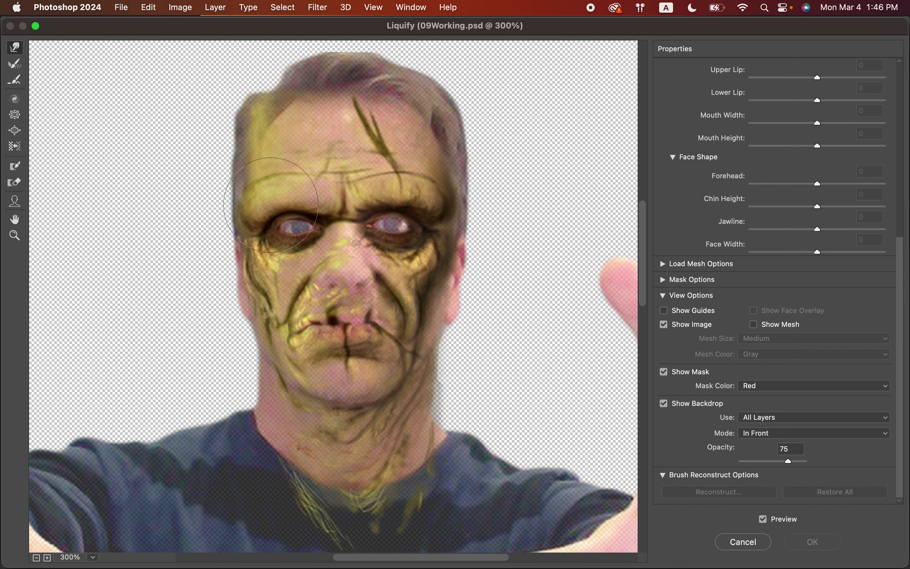
pyautogui.scroll(10, 738, 180)
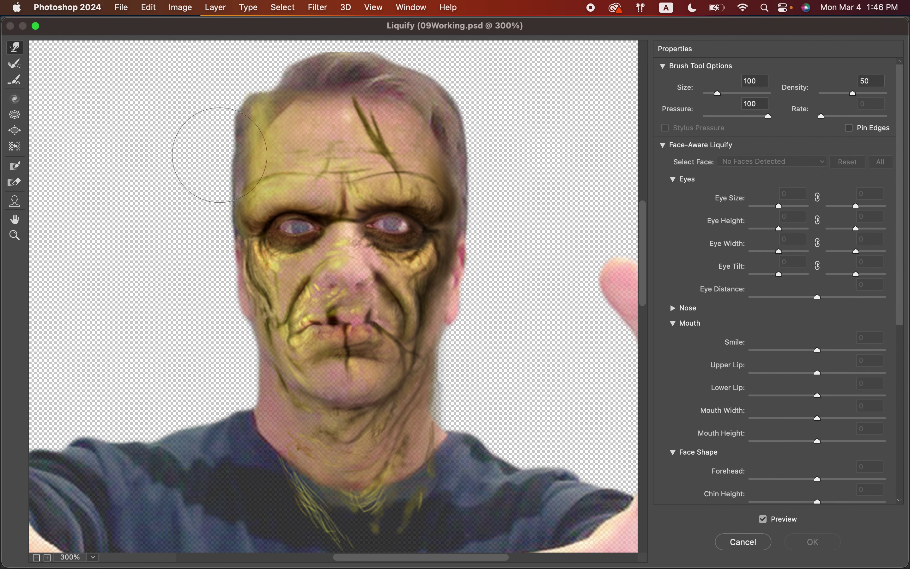
# Set the warp brush to size 150 and pressure 75, then nudge the left brow right.
pyautogui.press(']')
pyautogui.press(']')
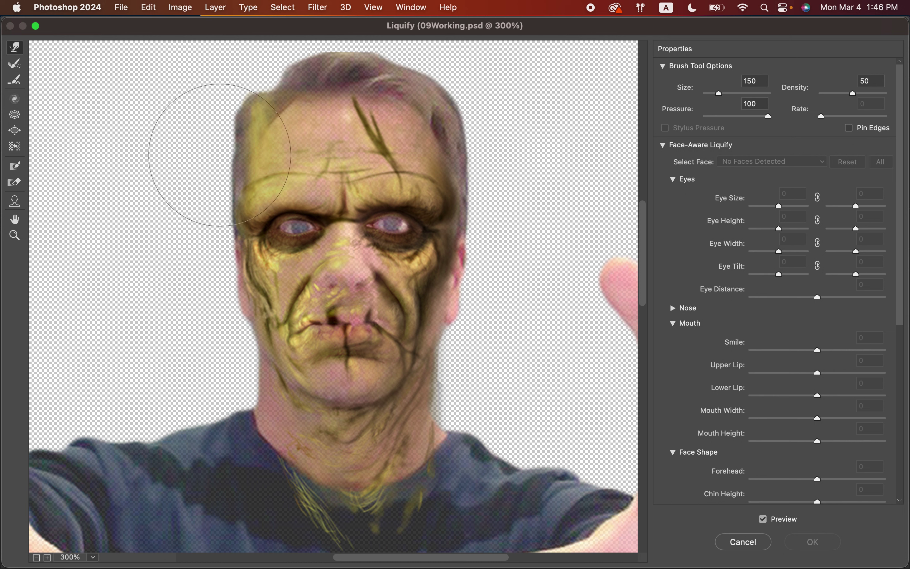
pyautogui.click(768, 118)
pyautogui.moveTo(768, 118); pyautogui.dragTo(754, 119)
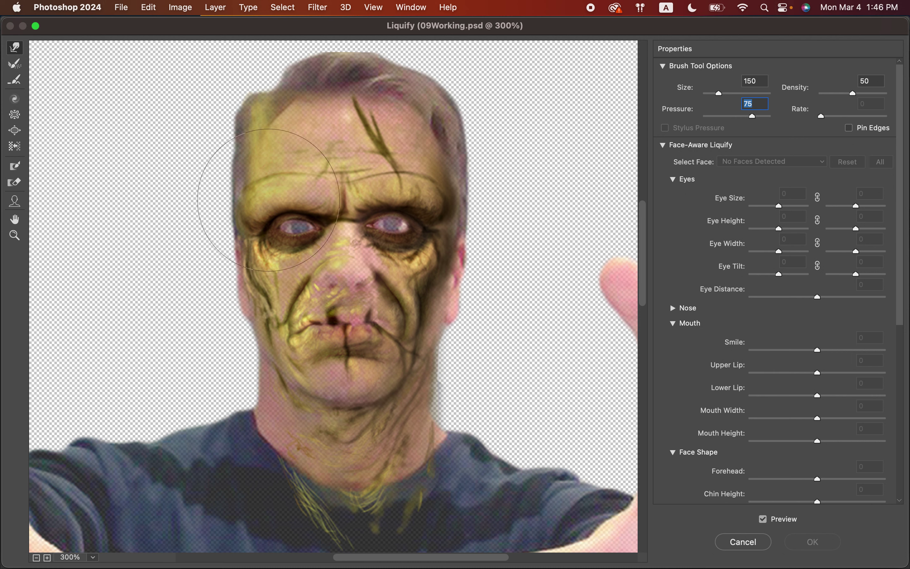
pyautogui.click(273, 202)
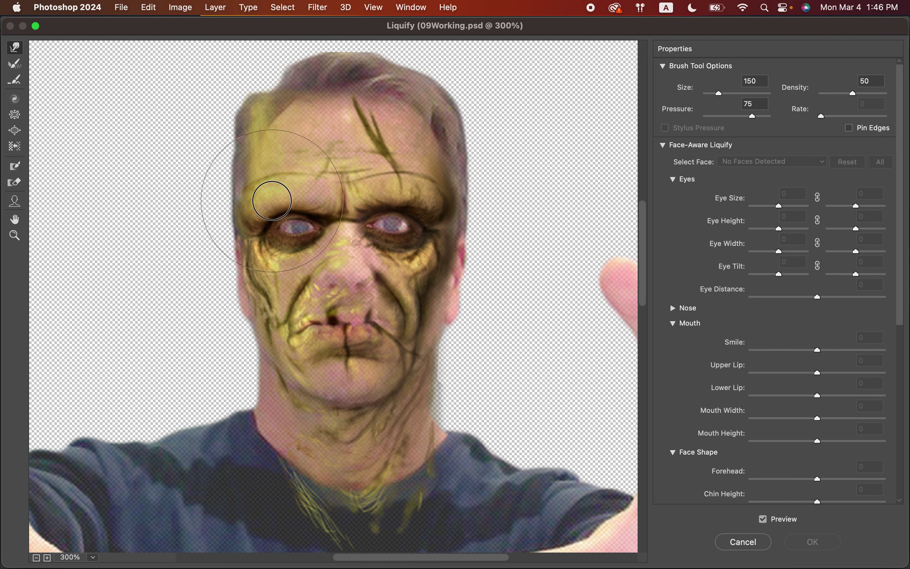
pyautogui.moveTo(275, 202); pyautogui.dragTo(284, 204)
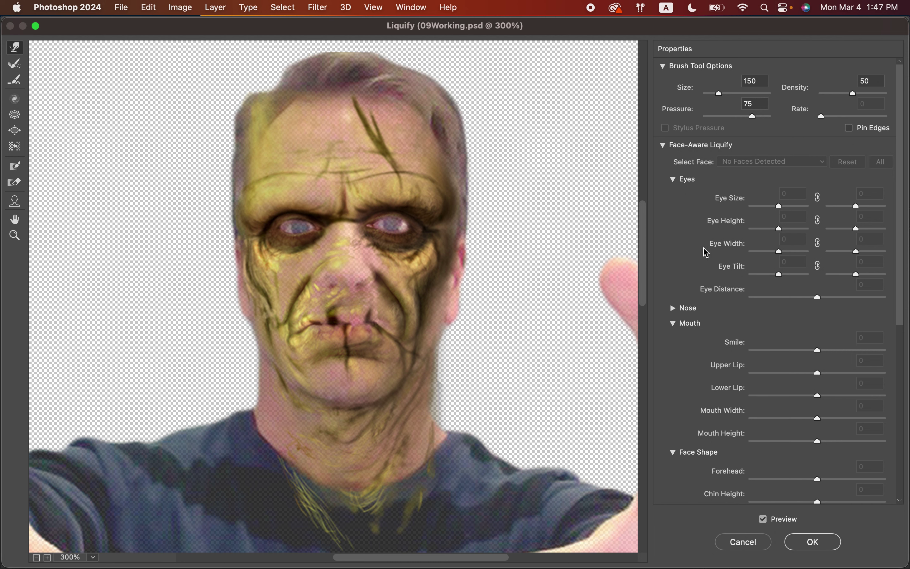
# Set the backdrop mode to Behind using All Layers, undoing a trial brow warp along the way.
pyautogui.scroll(-2, 753, 260)
pyautogui.scroll(-10, 753, 259)
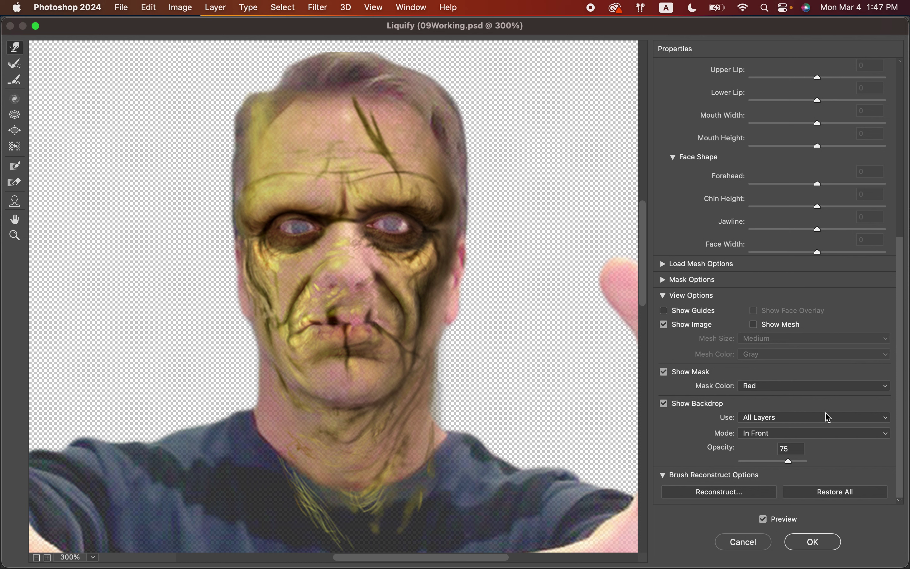
pyautogui.click(796, 432)
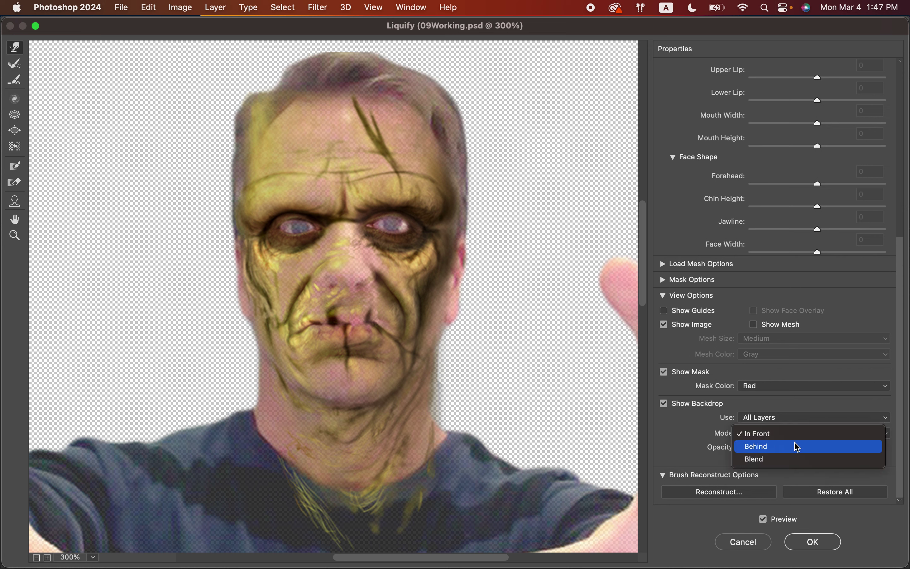
pyautogui.click(795, 443)
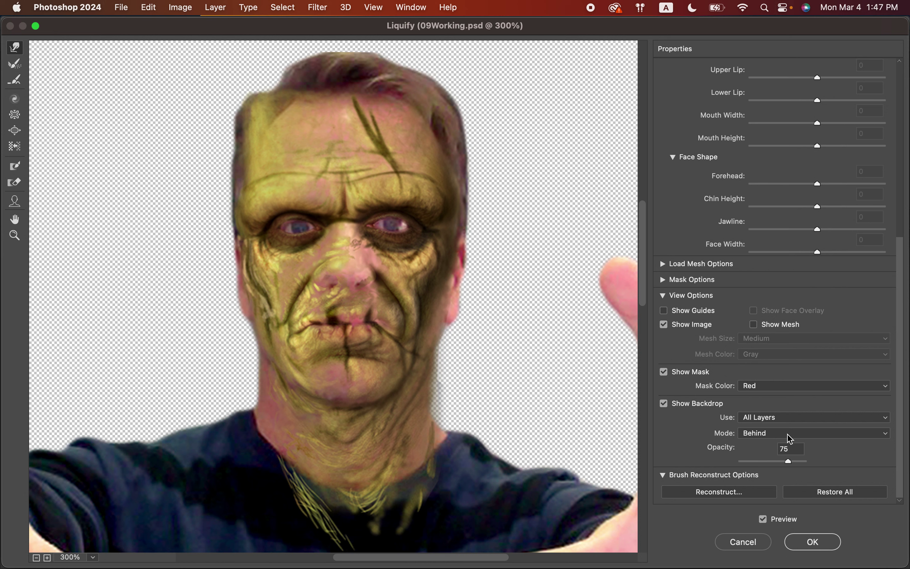
pyautogui.moveTo(279, 209)
pyautogui.mouseDown()
pyautogui.moveTo(279, 198)
pyautogui.moveTo(282, 209)
pyautogui.mouseUp()
pyautogui.press('super+z')
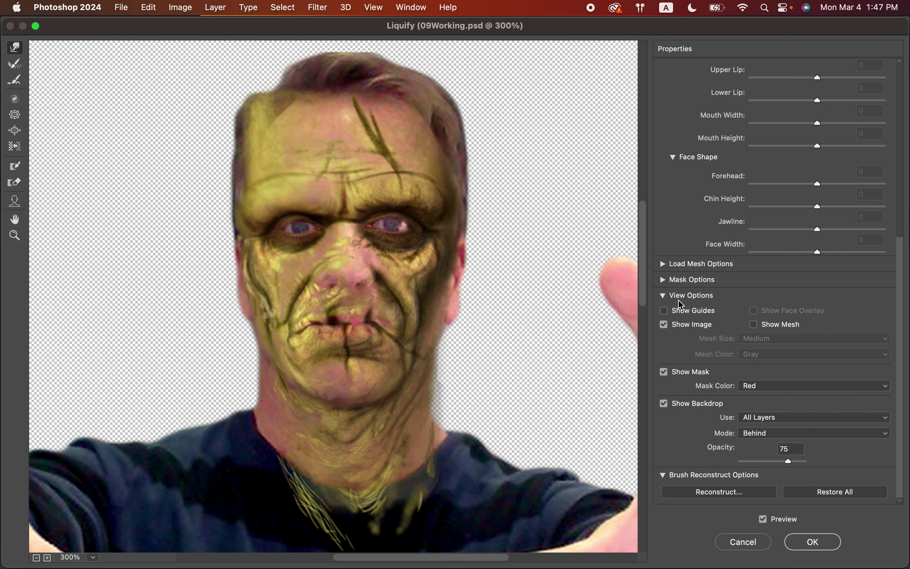
pyautogui.click(761, 419)
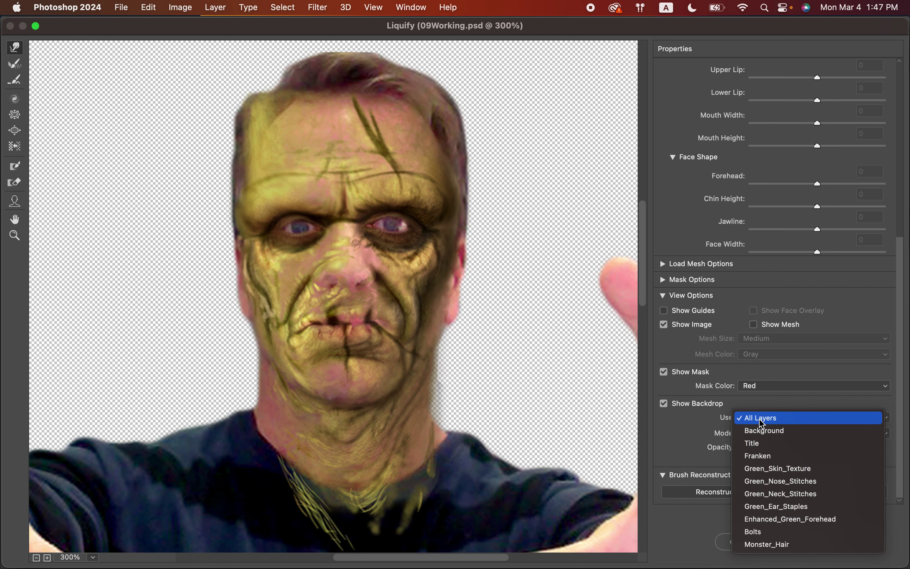
pyautogui.click(762, 422)
pyautogui.click(760, 435)
pyautogui.click(760, 435)
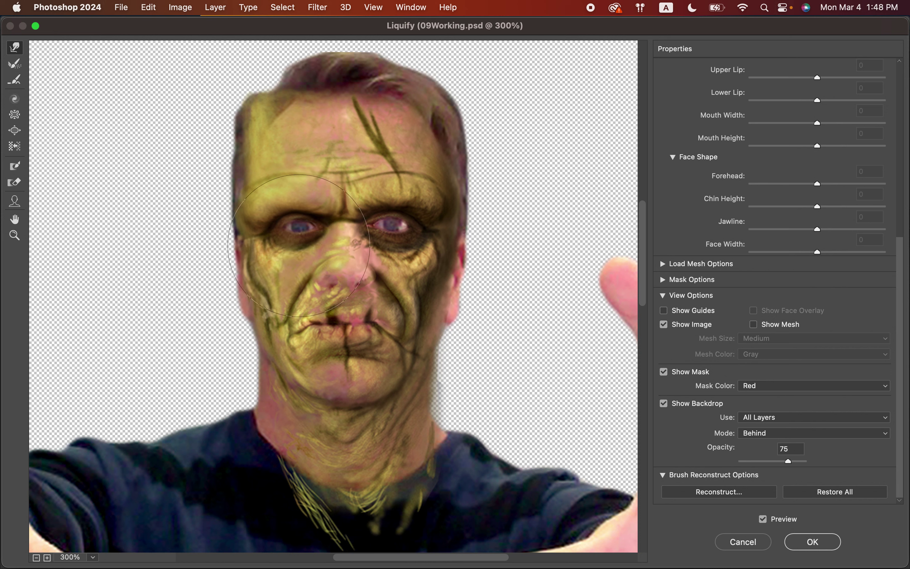
# Push the left eye toward the nose, drag under-eye skin down, and lift the outer right brow.
pyautogui.moveTo(288, 223); pyautogui.dragTo(313, 231)
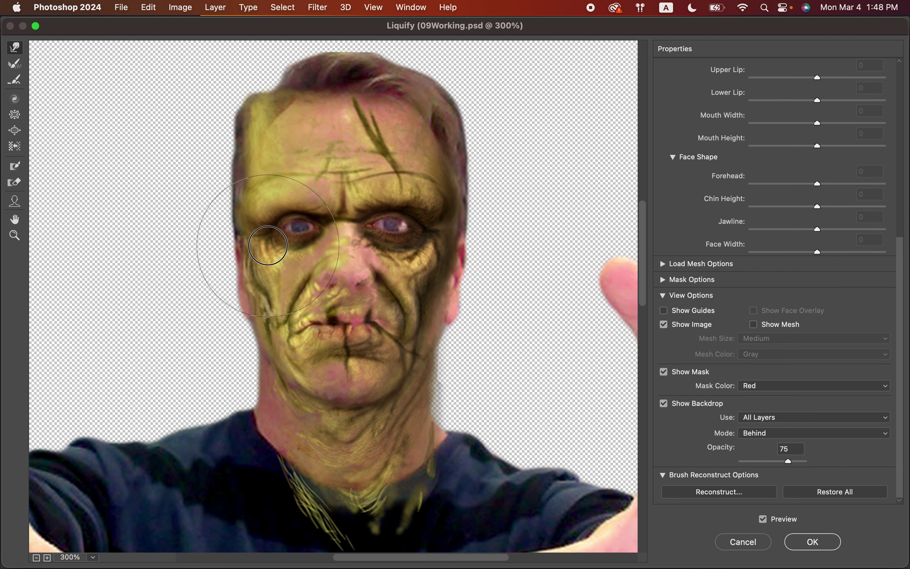
pyautogui.moveTo(272, 240)
pyautogui.mouseDown()
pyautogui.moveTo(290, 216)
pyautogui.moveTo(295, 243)
pyautogui.mouseUp()
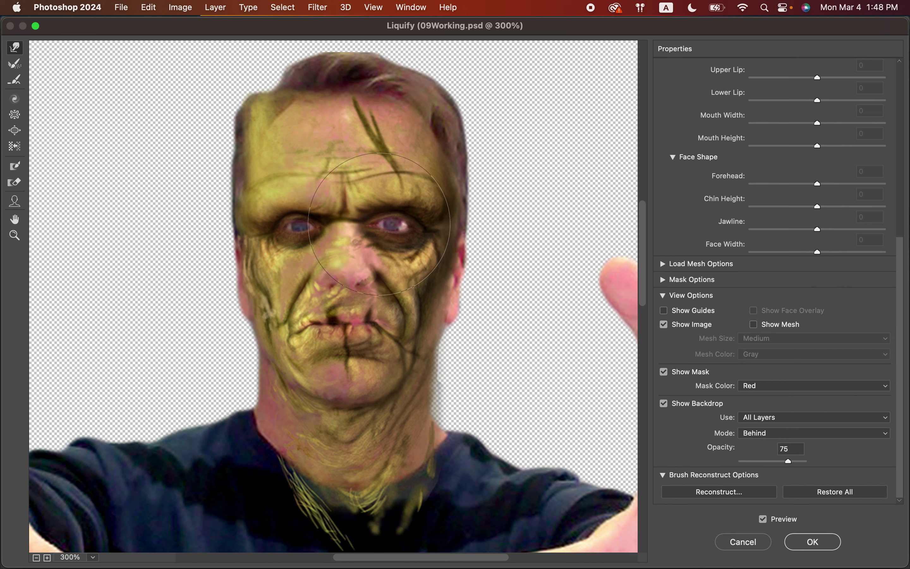
pyautogui.moveTo(407, 220); pyautogui.dragTo(406, 255)
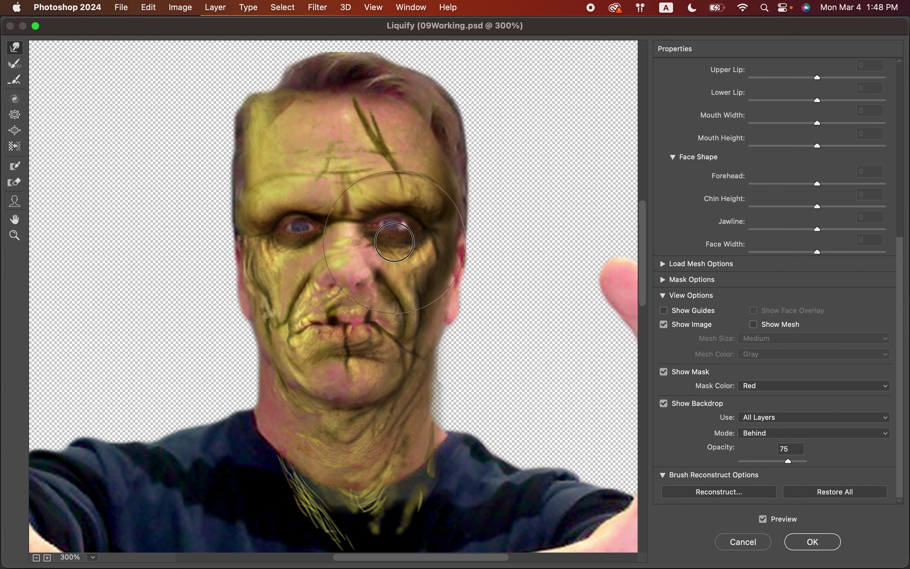
pyautogui.moveTo(395, 243); pyautogui.dragTo(417, 205)
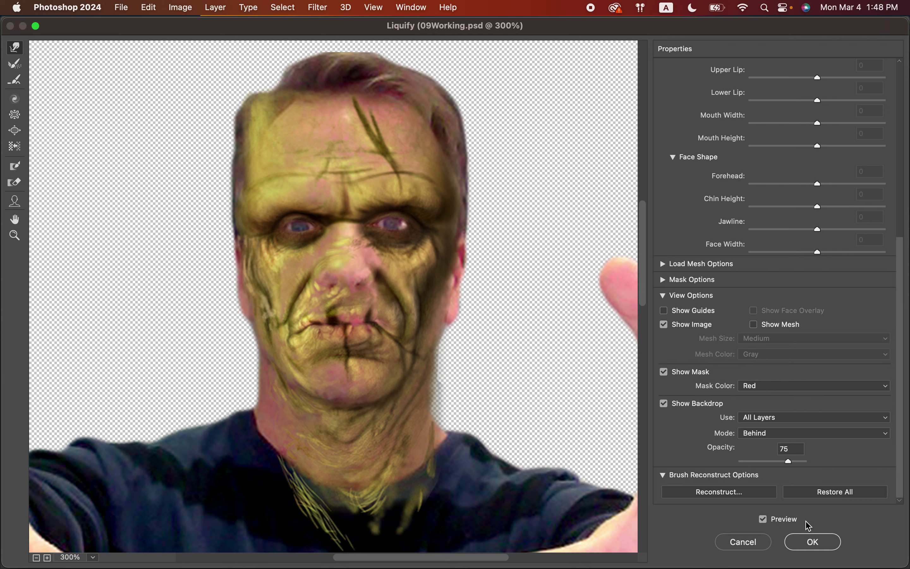
# Apply Liquify as a smart filter on Green_Skin_Texture and toggle its visibility to compare.
pyautogui.click(801, 543)
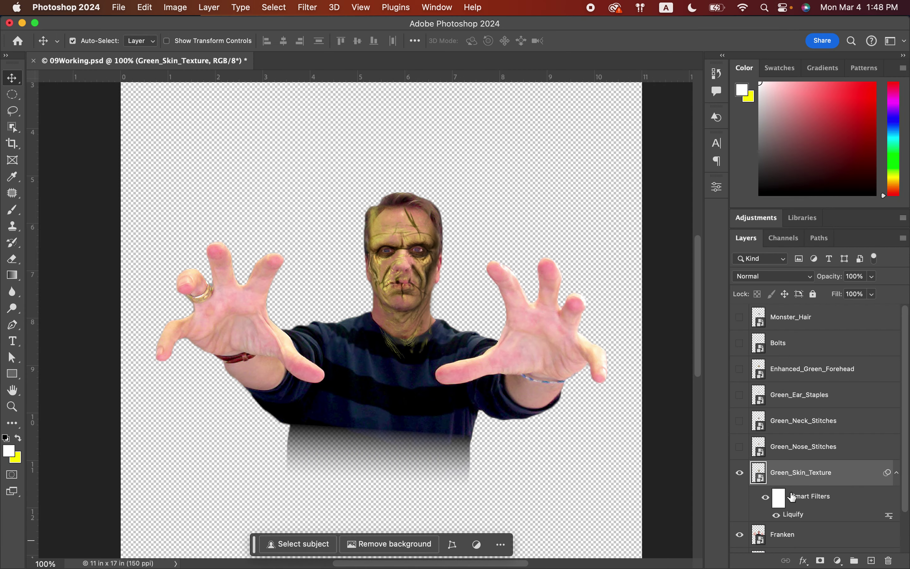
pyautogui.click(777, 516)
pyautogui.click(777, 515)
pyautogui.click(777, 516)
pyautogui.click(798, 518)
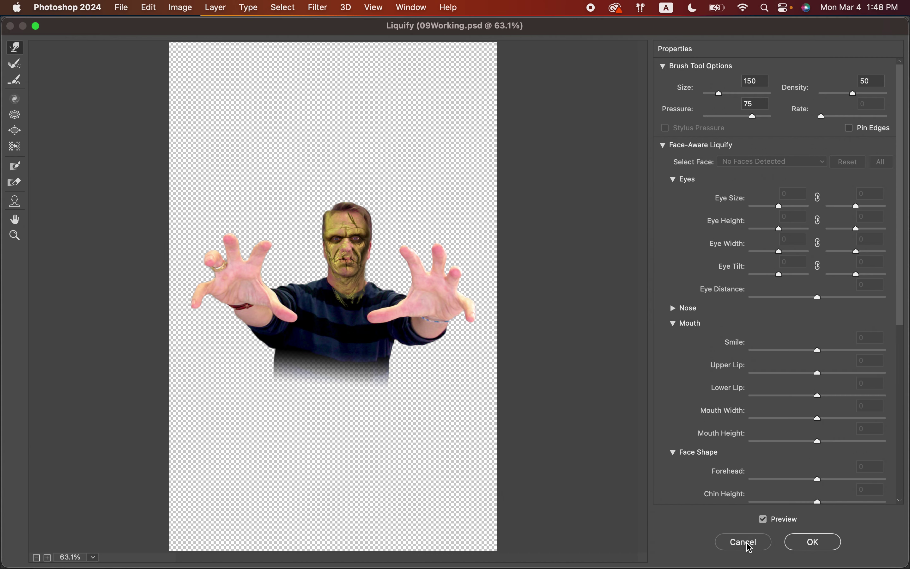
pyautogui.click(747, 545)
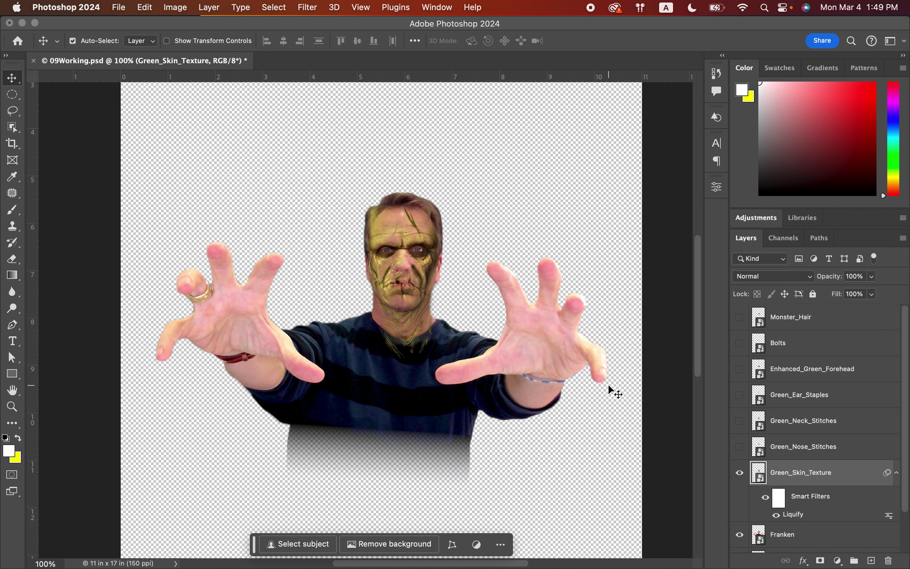
# Show the Green_Nose_Stitches layer and zoom in on the face.
pyautogui.click(739, 447)
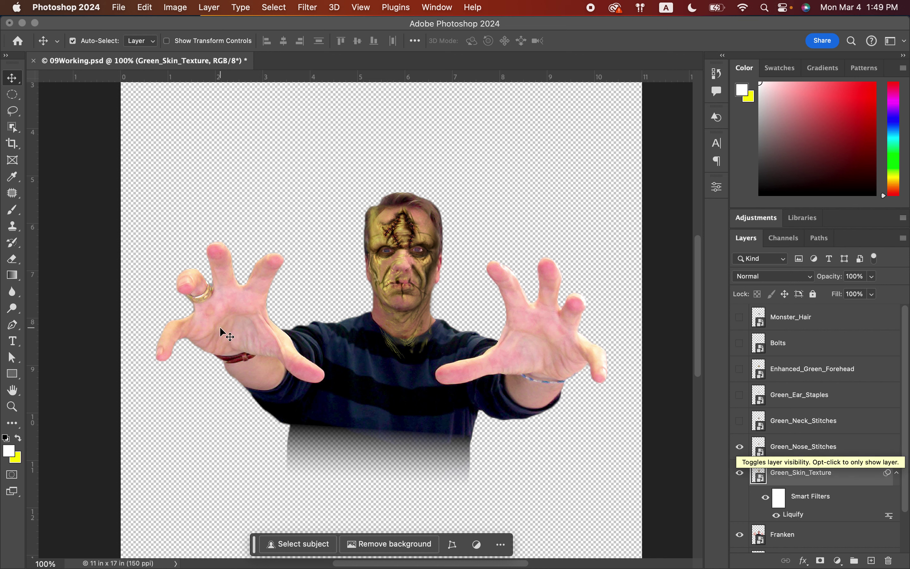
pyautogui.click(12, 407)
pyautogui.click(378, 281)
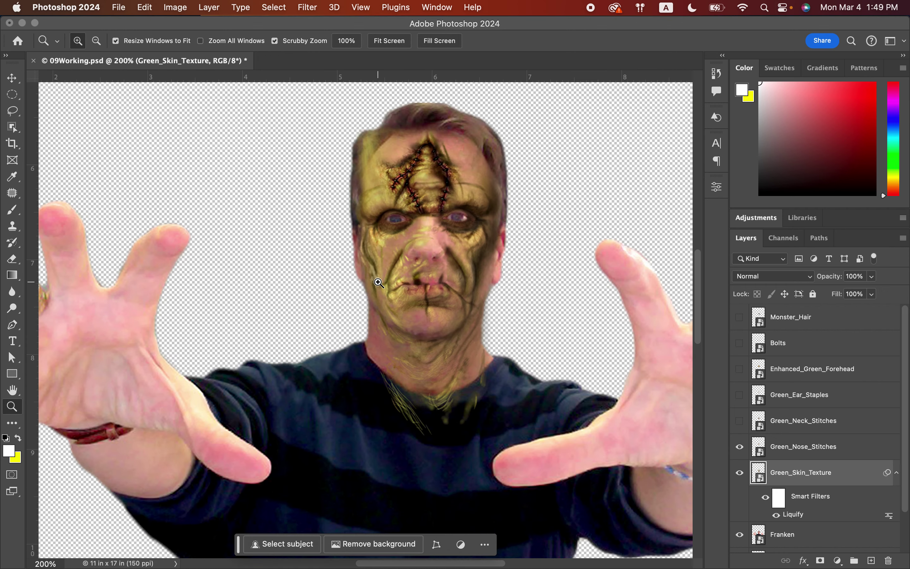
pyautogui.hscroll(3, 378, 282)
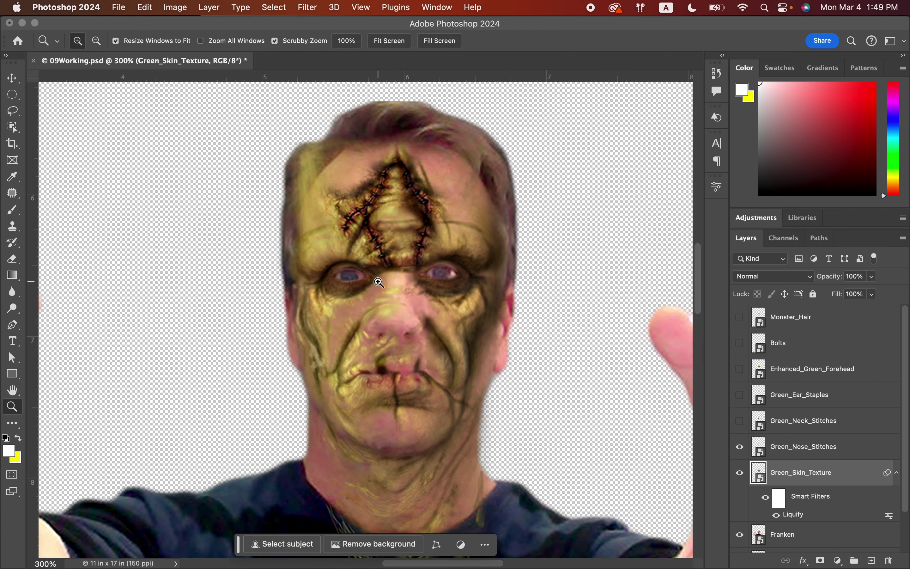
# Move Green_Nose_Stitches from the forehead onto the nose and shrink them to about 67% by 69%.
pyautogui.click(809, 452)
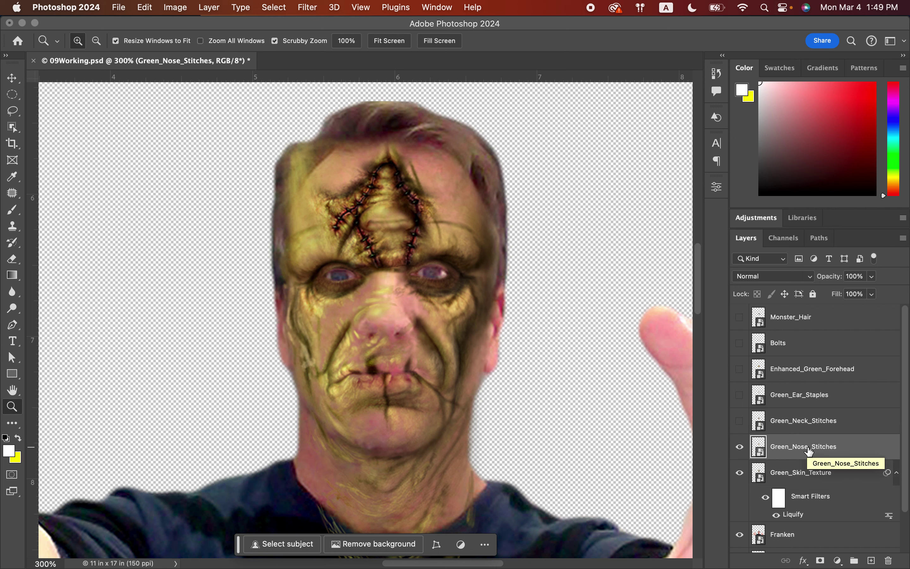
pyautogui.press('super+t')
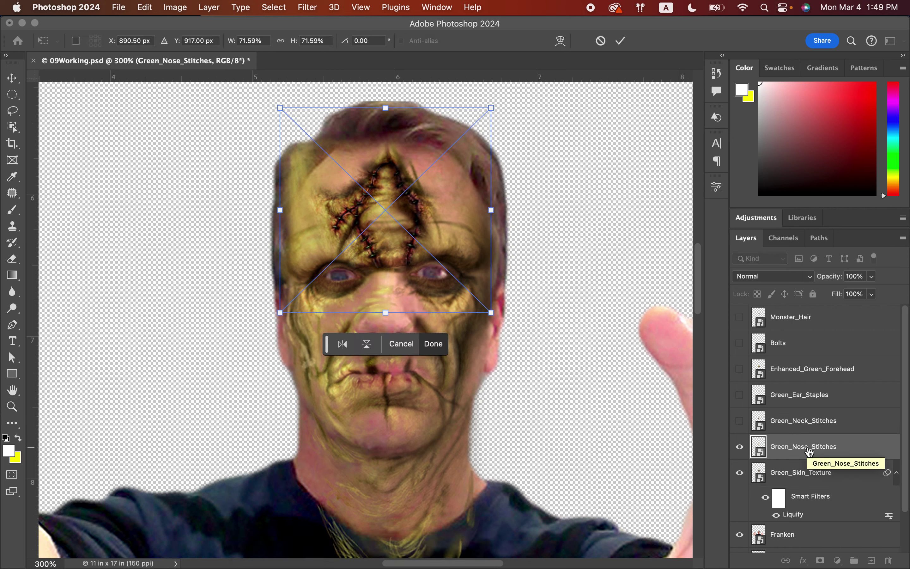
pyautogui.moveTo(395, 229); pyautogui.dragTo(398, 335)
pyautogui.press('Left')
pyautogui.press('Left')
pyautogui.press('Left')
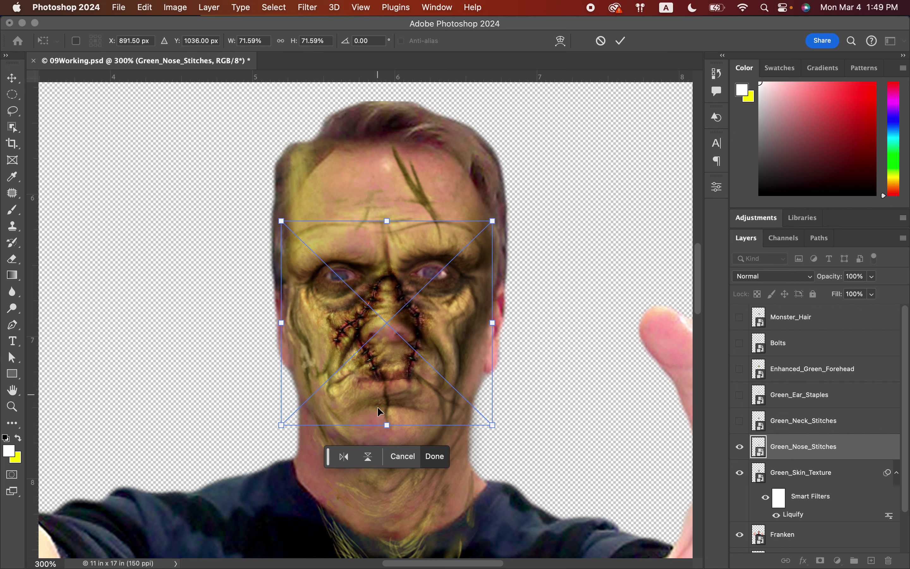
pyautogui.moveTo(491, 426); pyautogui.dragTo(479, 422)
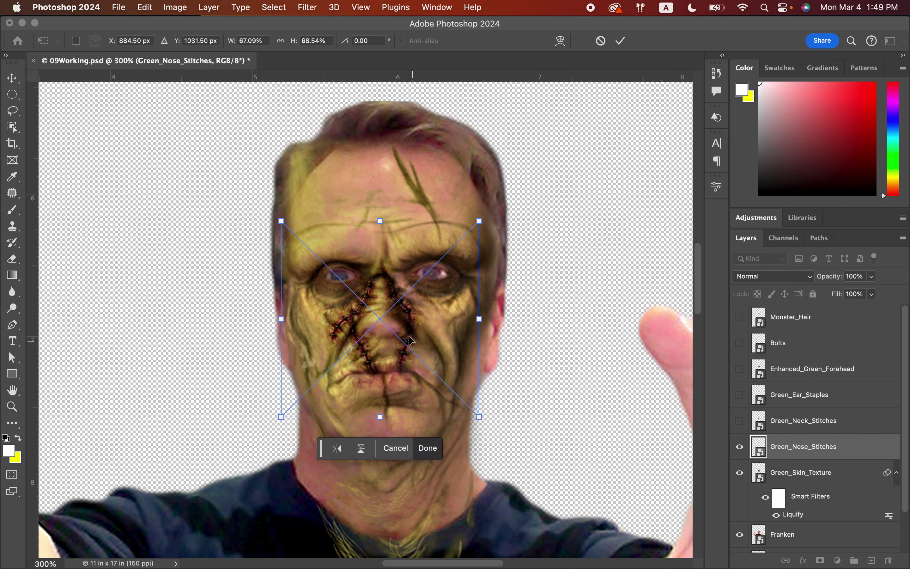
pyautogui.moveTo(409, 328); pyautogui.dragTo(412, 328)
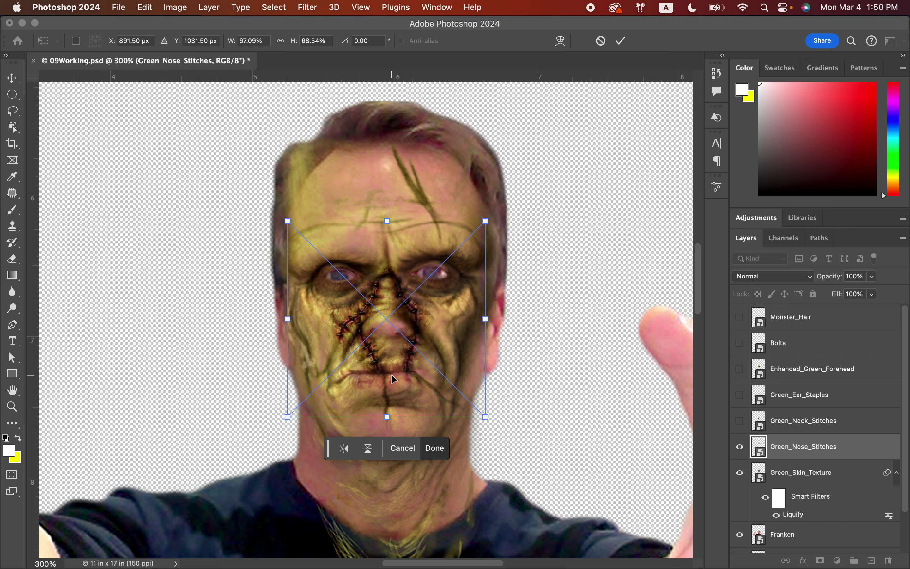
pyautogui.click(620, 41)
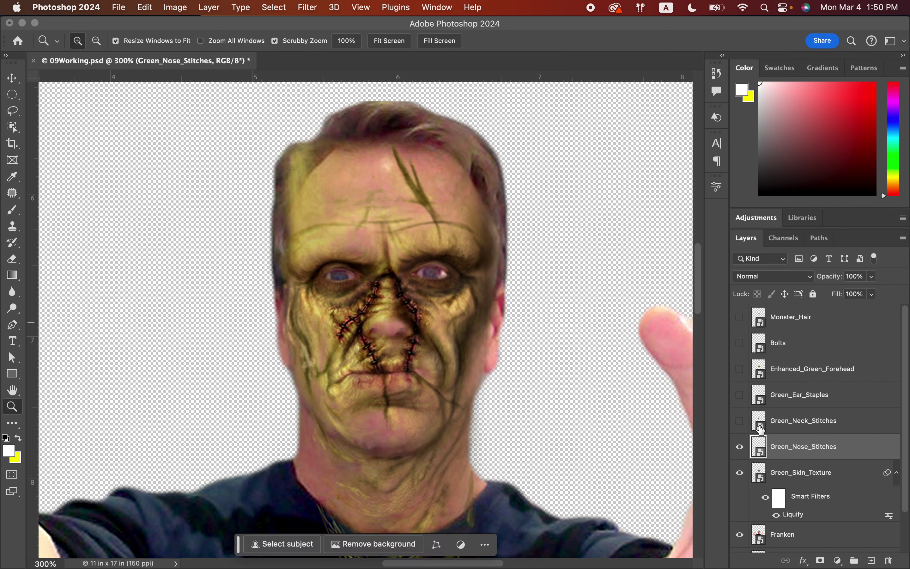
# Show Green_Neck_Stitches and move the stitches down onto the neck.
pyautogui.click(740, 421)
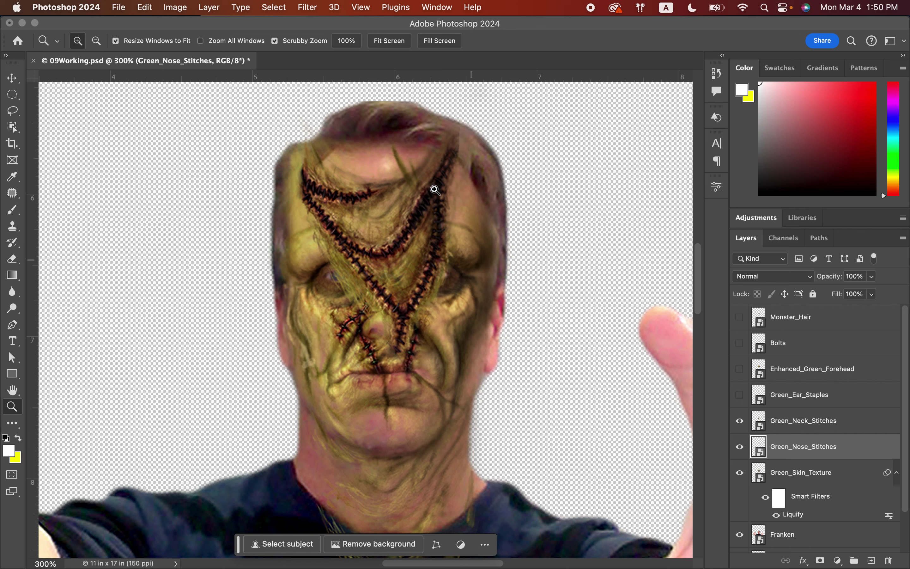
pyautogui.press('v')
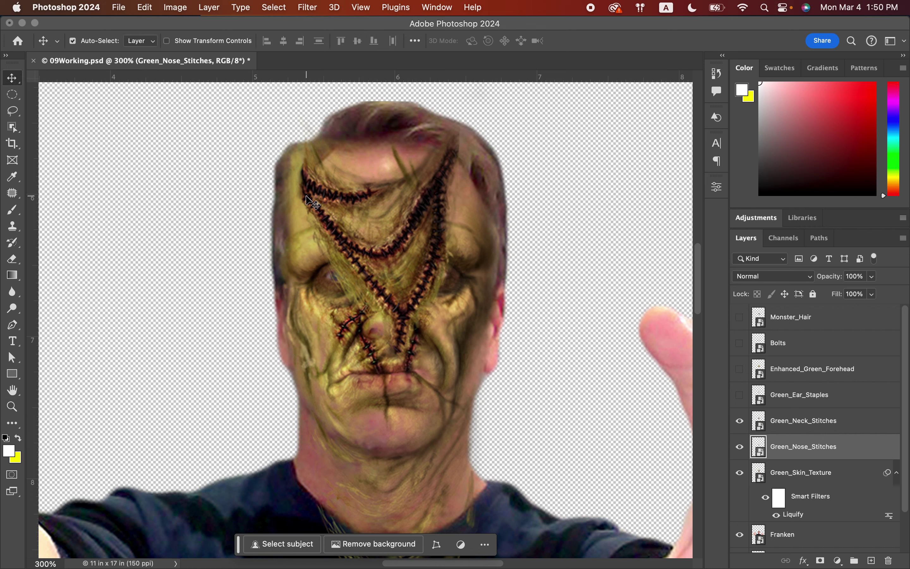
pyautogui.moveTo(372, 206); pyautogui.dragTo(383, 484)
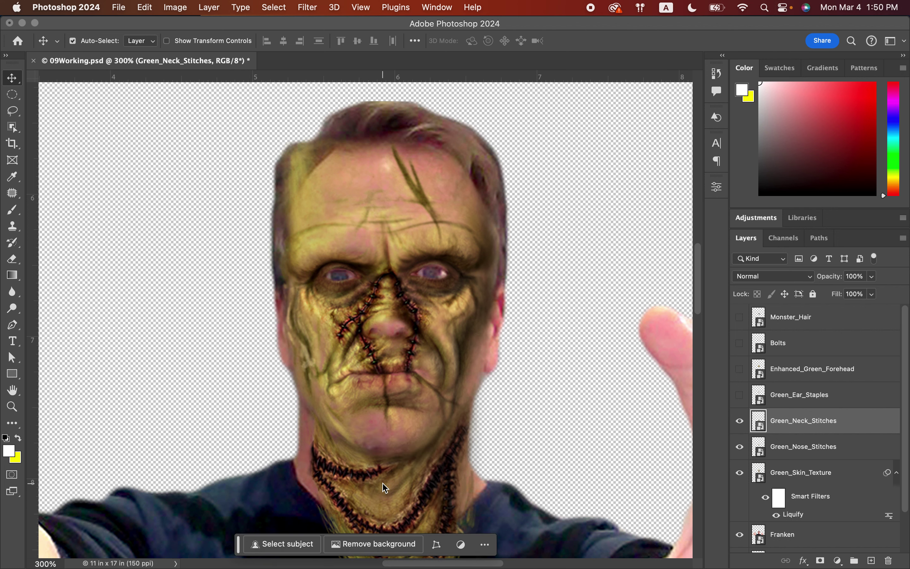
pyautogui.scroll(-5, 384, 487)
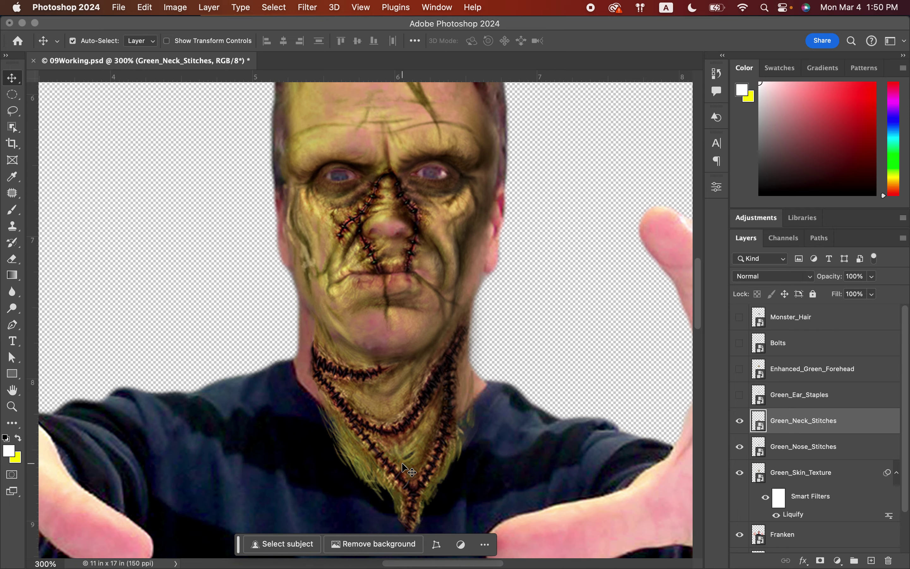
# Enlarge the neck stitches to about 80% by 74%, nudge them into place, and commit.
pyautogui.press('super')
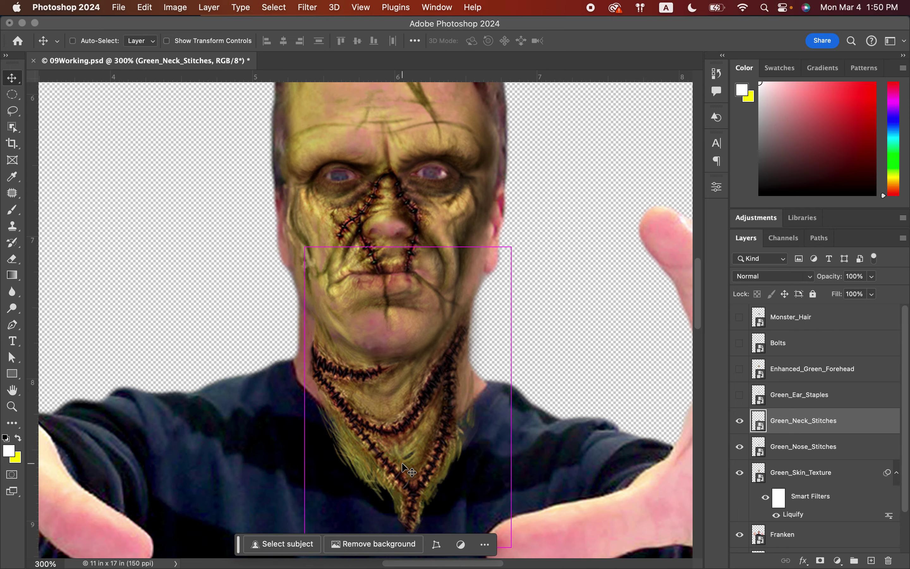
pyautogui.press('super+t')
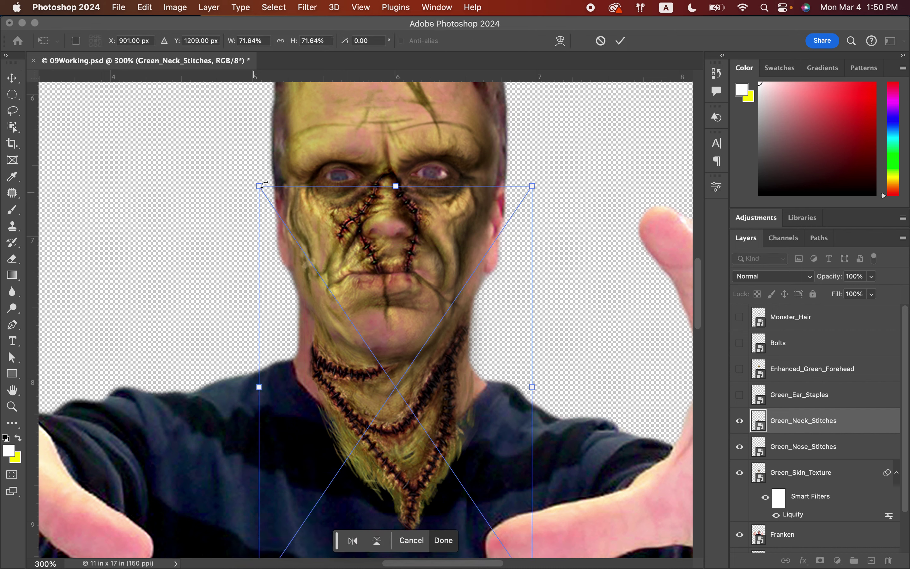
pyautogui.moveTo(259, 186); pyautogui.dragTo(244, 174)
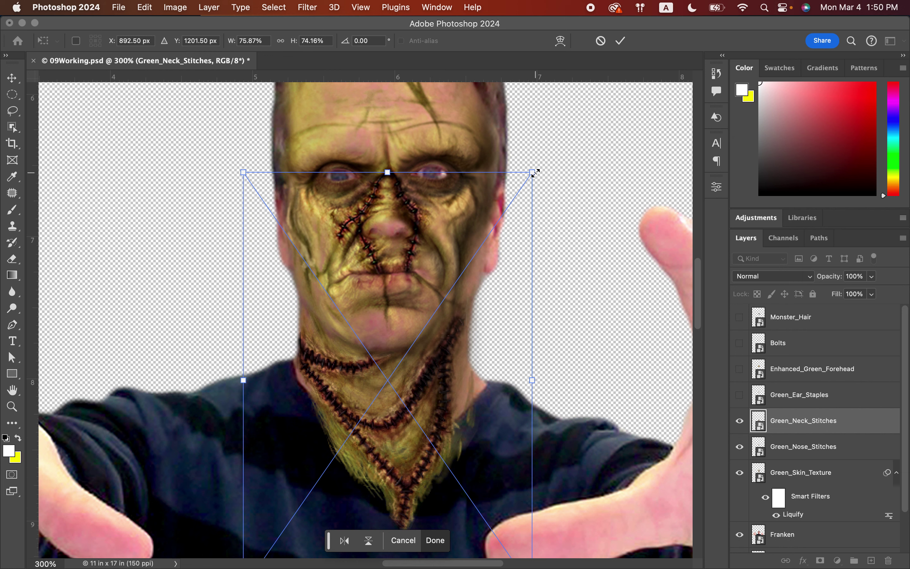
pyautogui.moveTo(536, 173); pyautogui.dragTo(547, 177)
pyautogui.moveTo(243, 174); pyautogui.dragTo(240, 172)
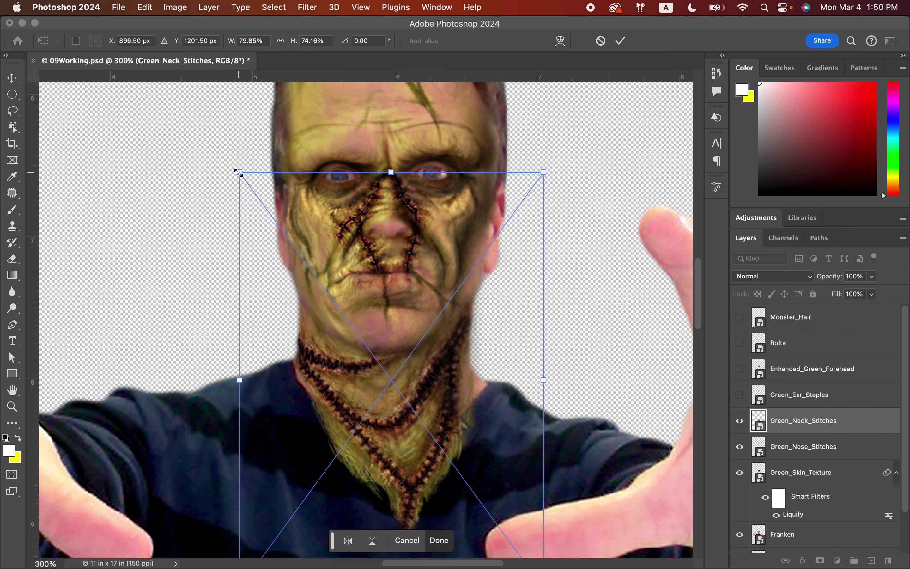
pyautogui.press('Down')
pyautogui.press('Down')
pyautogui.press('Down')
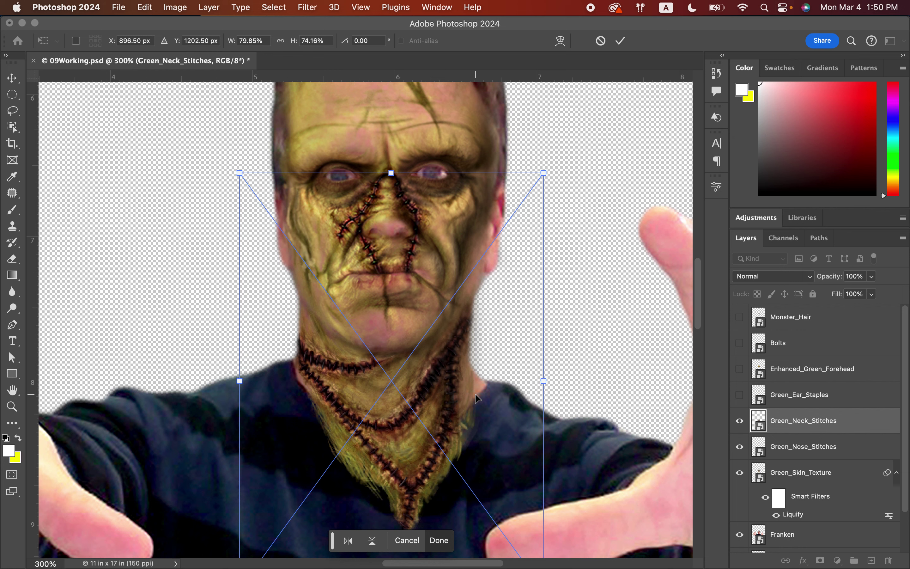
pyautogui.press('Up')
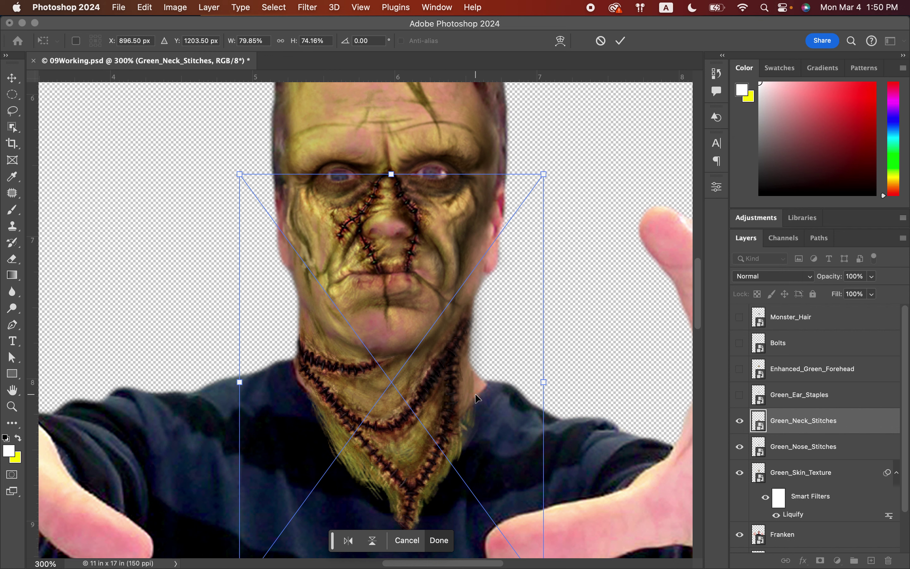
pyautogui.press('Return')
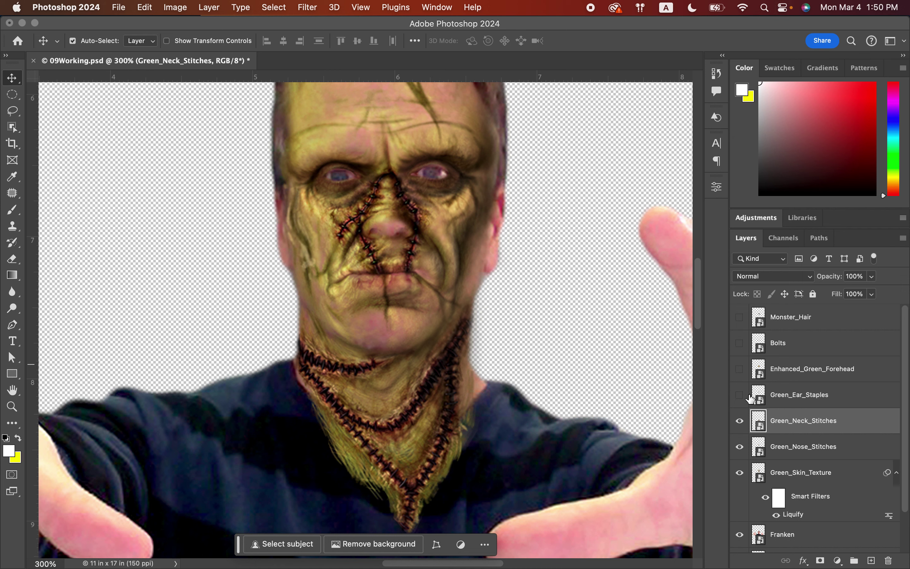
# Show Green_Ear_Staples, move it onto the left cheek and start scaling it down.
pyautogui.click(740, 396)
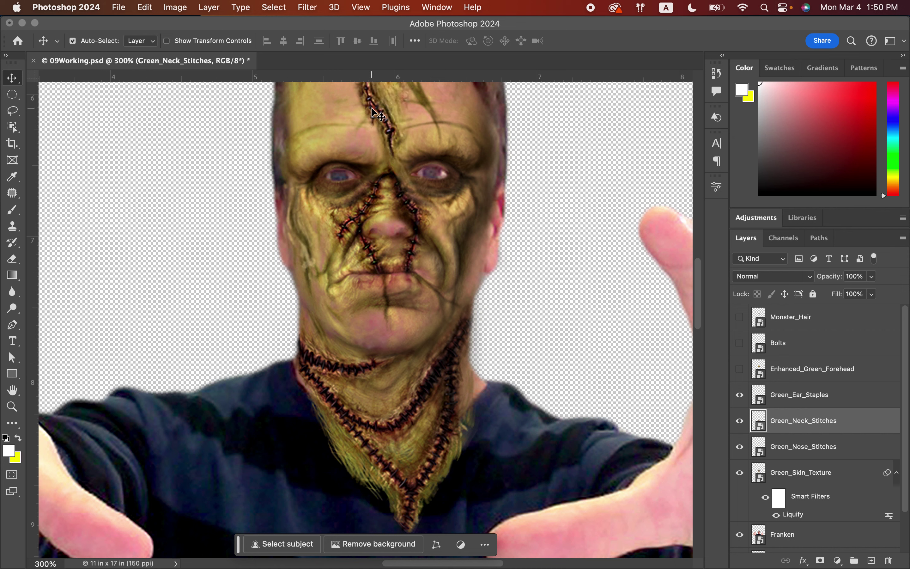
pyautogui.moveTo(376, 108)
pyautogui.mouseDown()
pyautogui.moveTo(374, 100)
pyautogui.moveTo(293, 209)
pyautogui.moveTo(294, 227)
pyautogui.mouseUp()
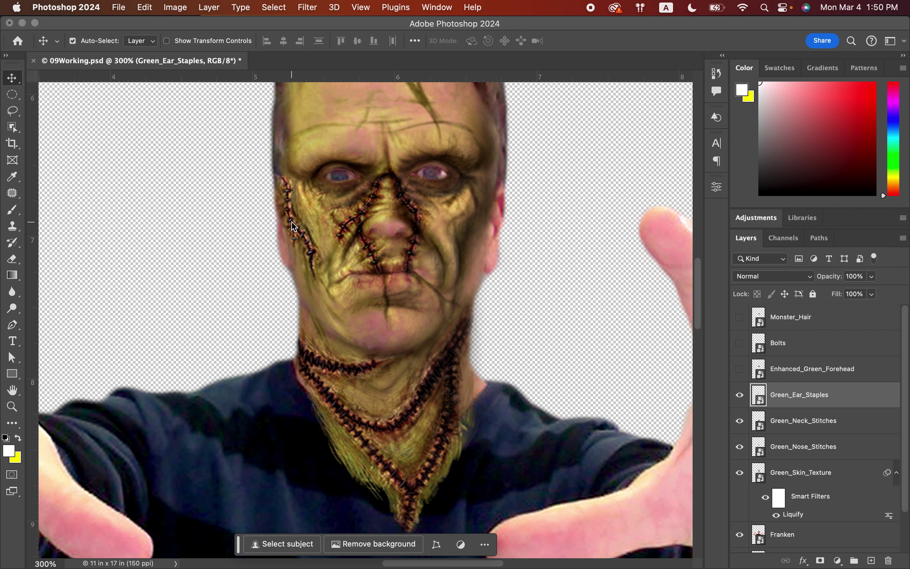
pyautogui.press('super+t')
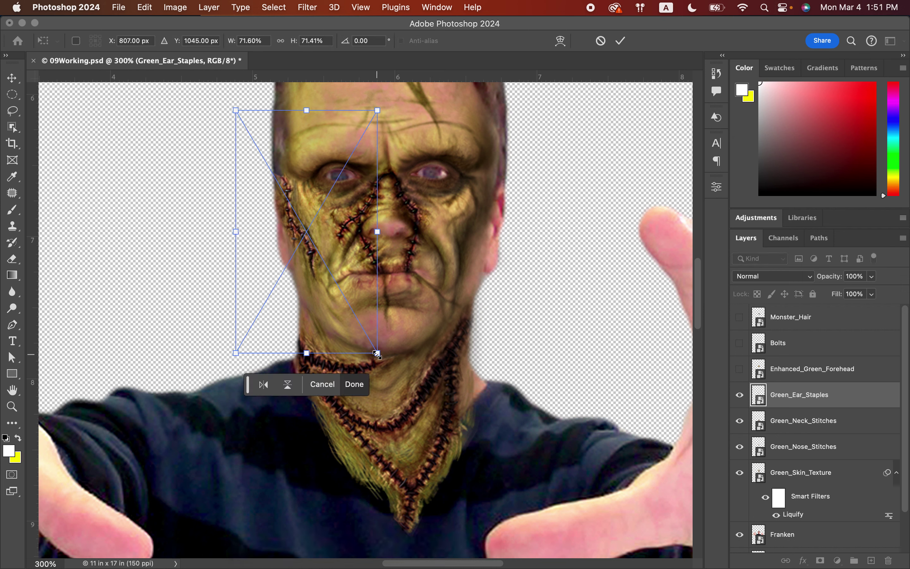
pyautogui.moveTo(377, 352); pyautogui.dragTo(355, 332)
# Fine-position the staples beside the ear and commit them at about 63% by 65%.
pyautogui.moveTo(299, 222); pyautogui.dragTo(300, 230)
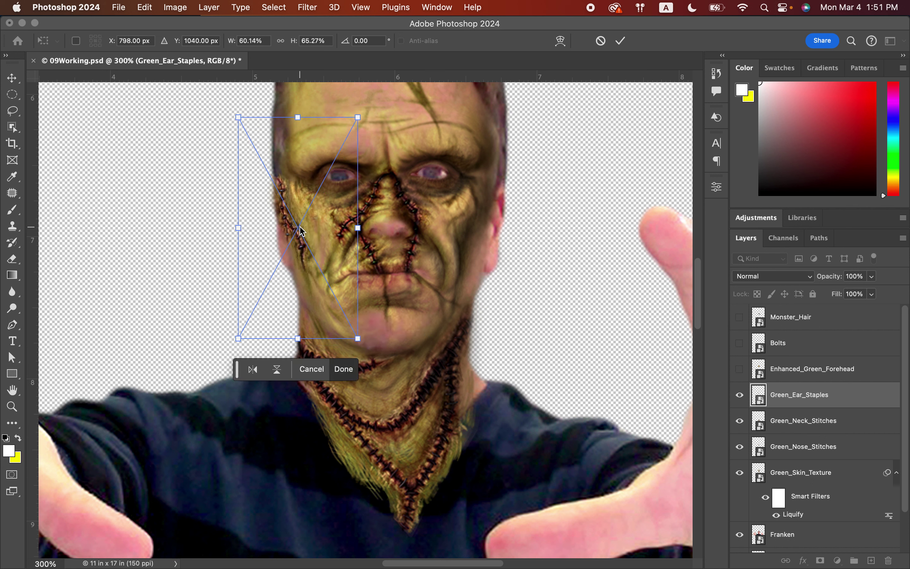
pyautogui.press('Down')
pyautogui.press('Down')
pyautogui.press('Down')
pyautogui.press('Down')
pyautogui.press('Down')
pyautogui.press('Down')
pyautogui.press('Down')
pyautogui.press('Down')
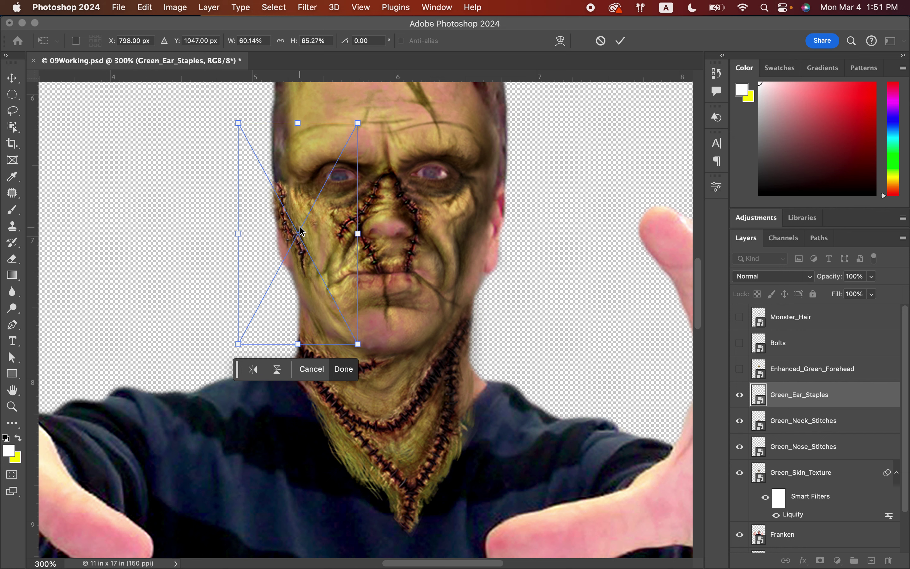
pyautogui.press('Down')
pyautogui.press('Down')
pyautogui.press('Down')
pyautogui.press('Down')
pyautogui.press('Down')
pyautogui.press('Down')
pyautogui.press('Down')
pyautogui.press('Down')
pyautogui.press('Down')
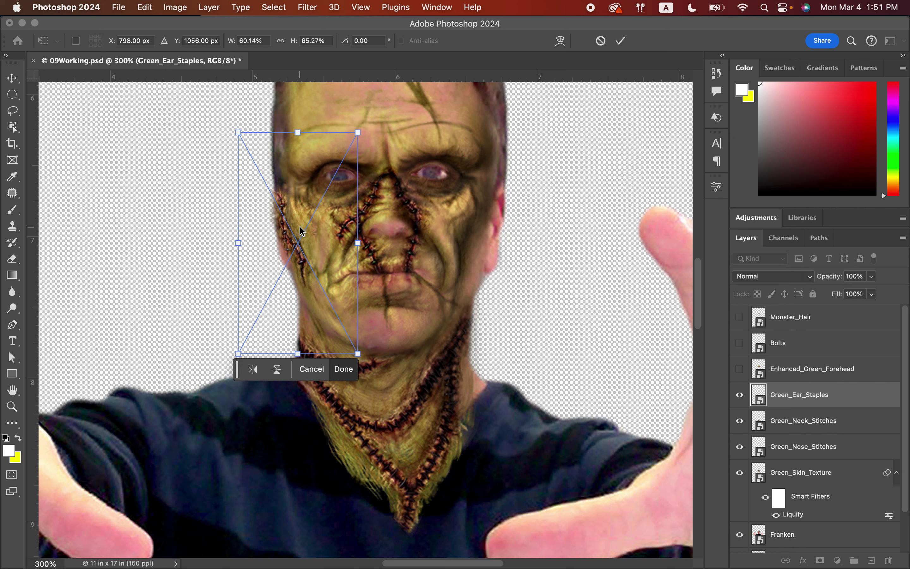
pyautogui.press('Down')
pyautogui.press('Down')
pyautogui.press('Down')
pyautogui.press('Down')
pyautogui.press('Down')
pyautogui.press('Down')
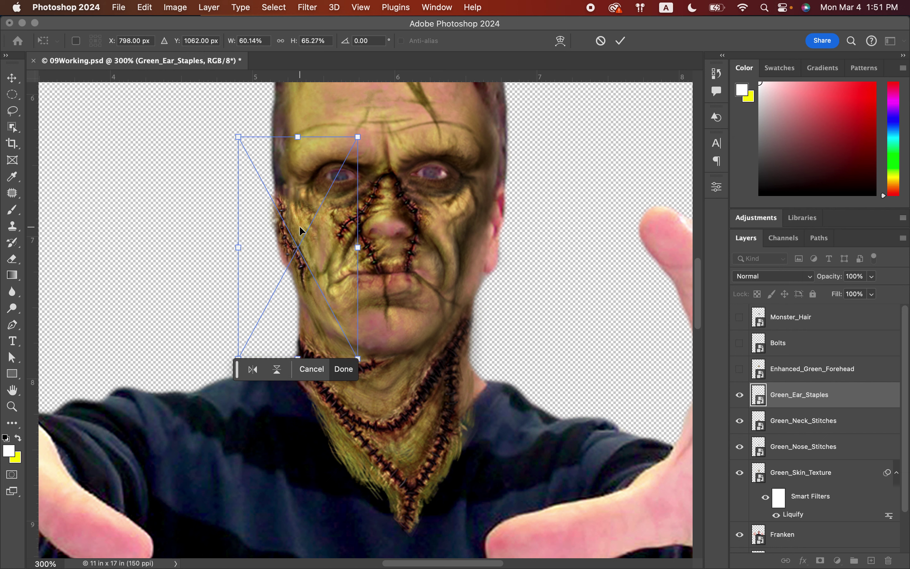
pyautogui.press('Down')
pyautogui.press('Down')
pyautogui.press('Down')
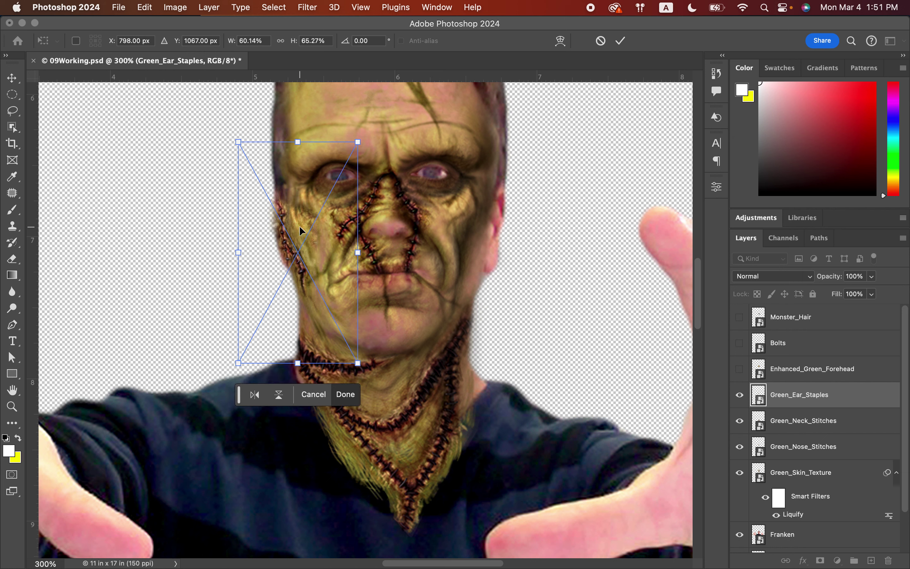
pyautogui.press('Right')
pyautogui.press('Up')
pyautogui.press('Up')
pyautogui.press('Up')
pyautogui.press('Up')
pyautogui.press('Up')
pyautogui.press('Up')
pyautogui.press('Up')
pyautogui.press('Up')
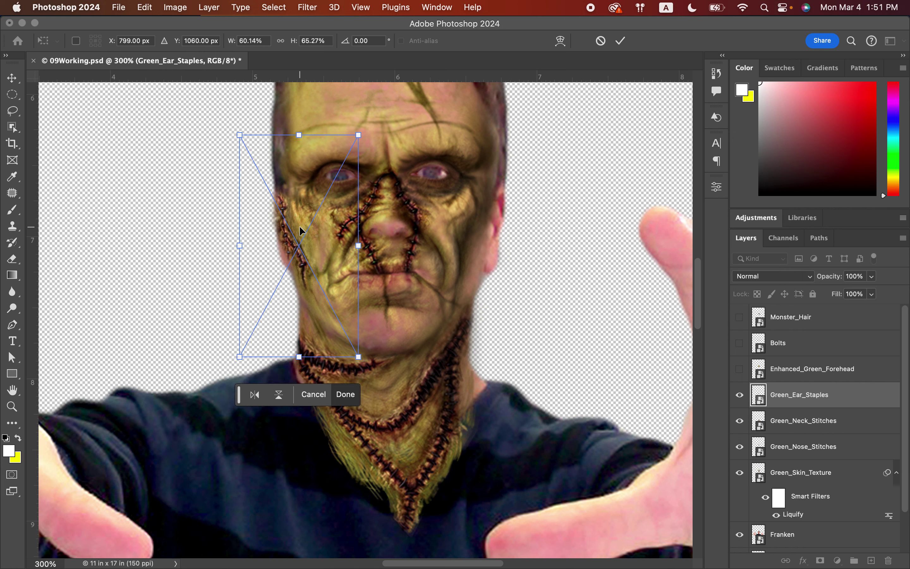
pyautogui.press('Up')
pyautogui.press('Up')
pyautogui.press('Up')
pyautogui.press('Up')
pyautogui.press('Up')
pyautogui.press('Up')
pyautogui.press('Up')
pyautogui.press('Up')
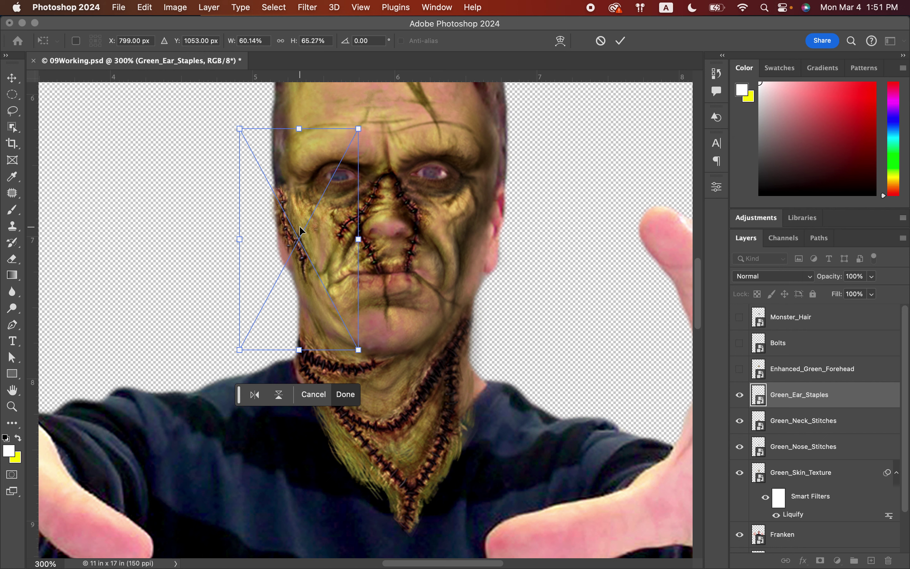
pyautogui.press('Up')
pyautogui.press('Right')
pyautogui.press('Right')
pyautogui.press('Right')
pyautogui.press('Right')
pyautogui.press('Right')
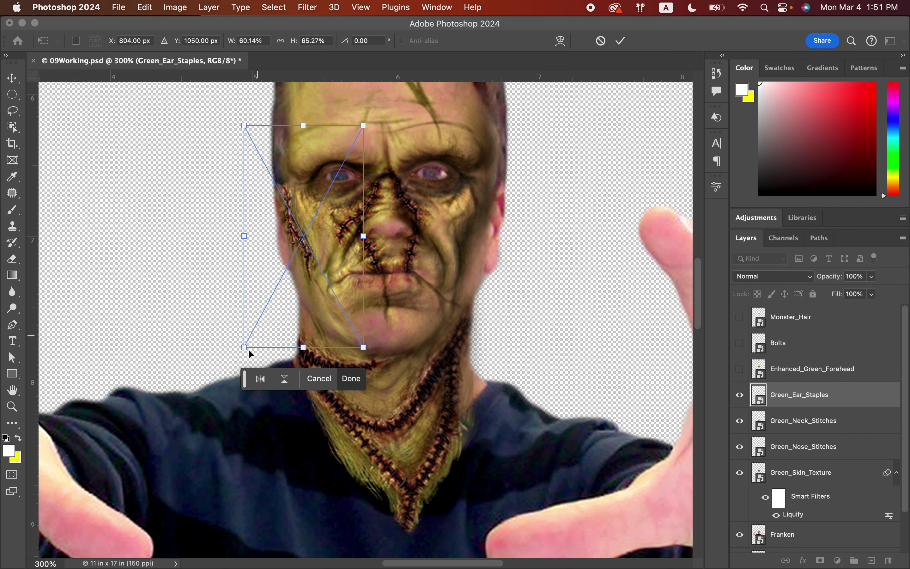
pyautogui.moveTo(243, 348); pyautogui.dragTo(239, 350)
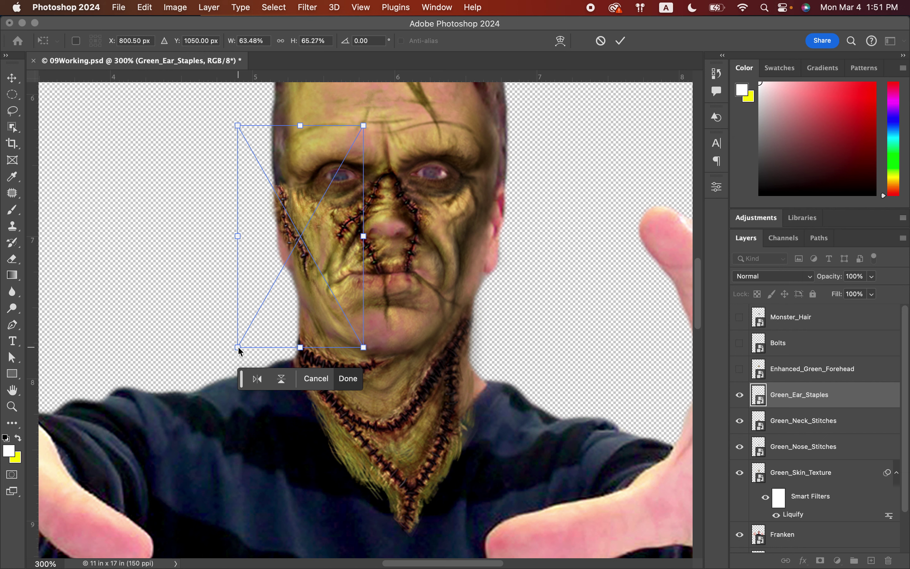
pyautogui.press('Return')
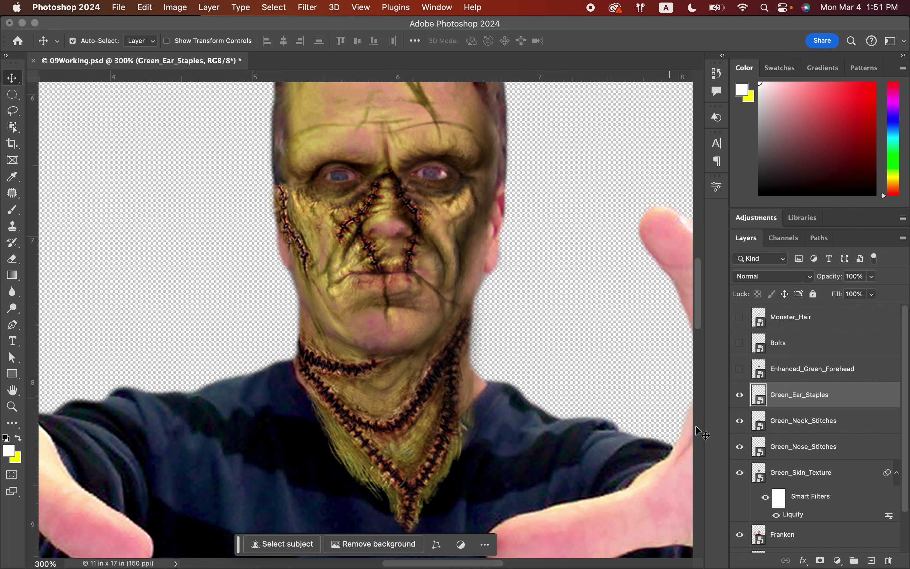
# Show Enhanced_Green_Forehead and position it over the top of the head.
pyautogui.click(740, 370)
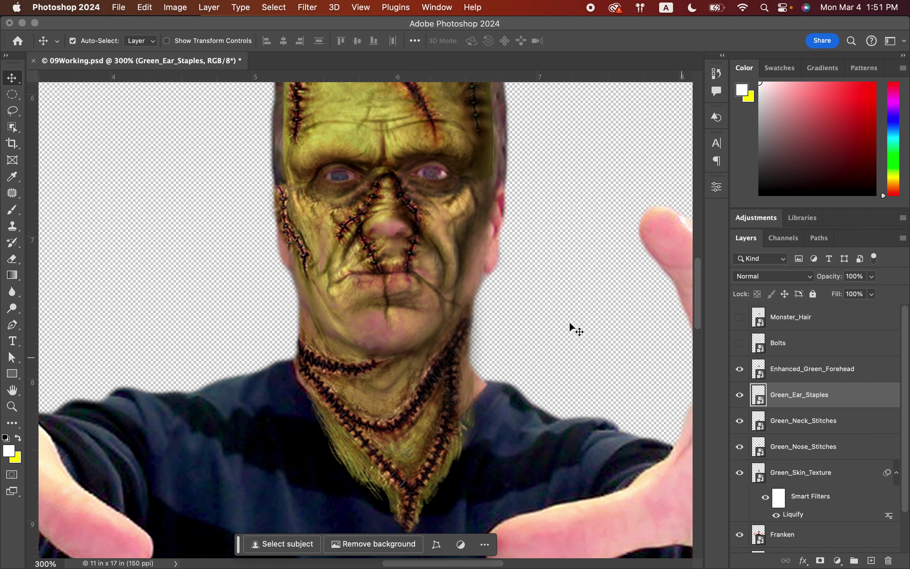
pyautogui.scroll(5, 476, 265)
pyautogui.hscroll(2, 477, 265)
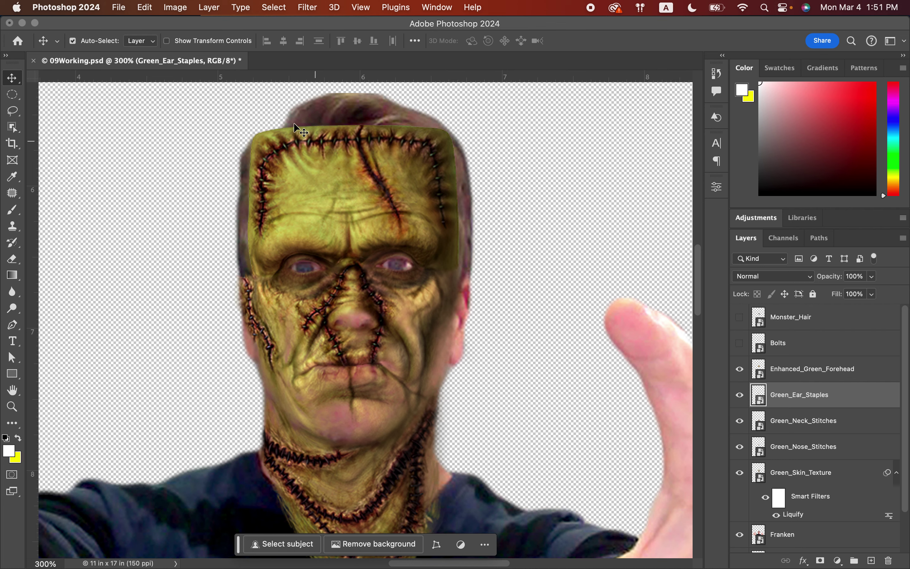
pyautogui.moveTo(335, 190)
pyautogui.mouseDown()
pyautogui.moveTo(393, 173)
pyautogui.moveTo(449, 177)
pyautogui.moveTo(339, 167)
pyautogui.moveTo(329, 171)
pyautogui.moveTo(340, 190)
pyautogui.mouseUp()
pyautogui.moveTo(338, 190); pyautogui.dragTo(339, 191)
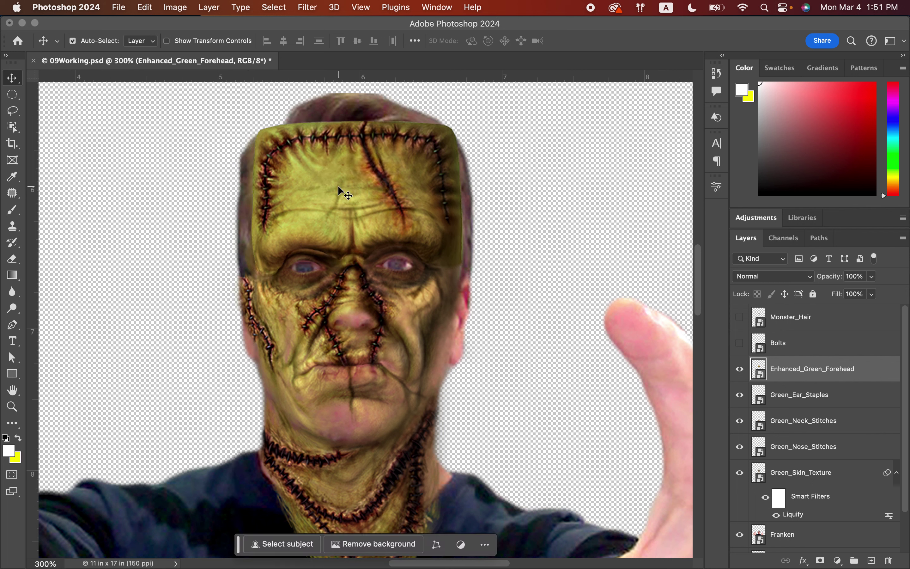
pyautogui.press('Down')
pyautogui.press('Down')
pyautogui.press('Down')
pyautogui.press('Down')
pyautogui.press('Down')
pyautogui.press('Down')
pyautogui.press('Down')
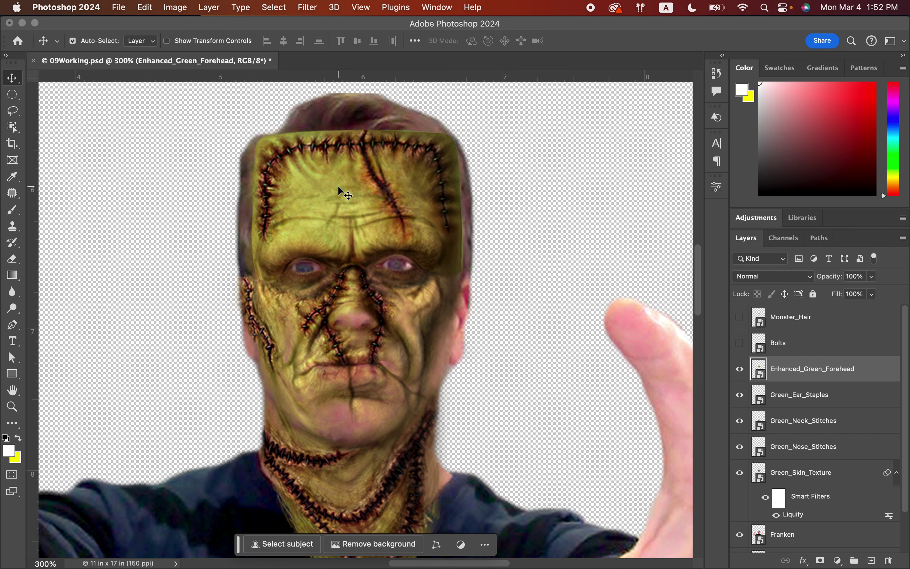
pyautogui.press('Down')
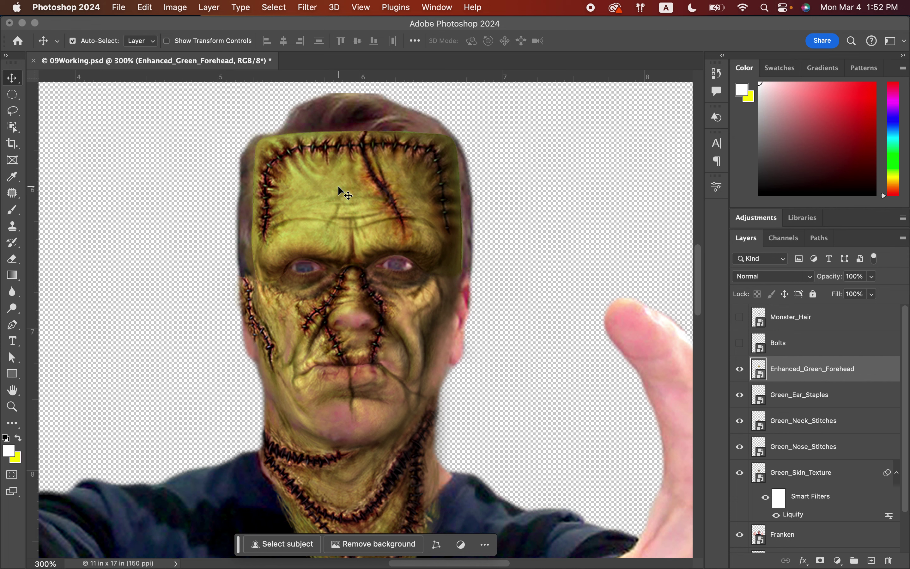
# Enlarge the green forehead to about 80% by 74% and commit the transform.
pyautogui.press('super+t')
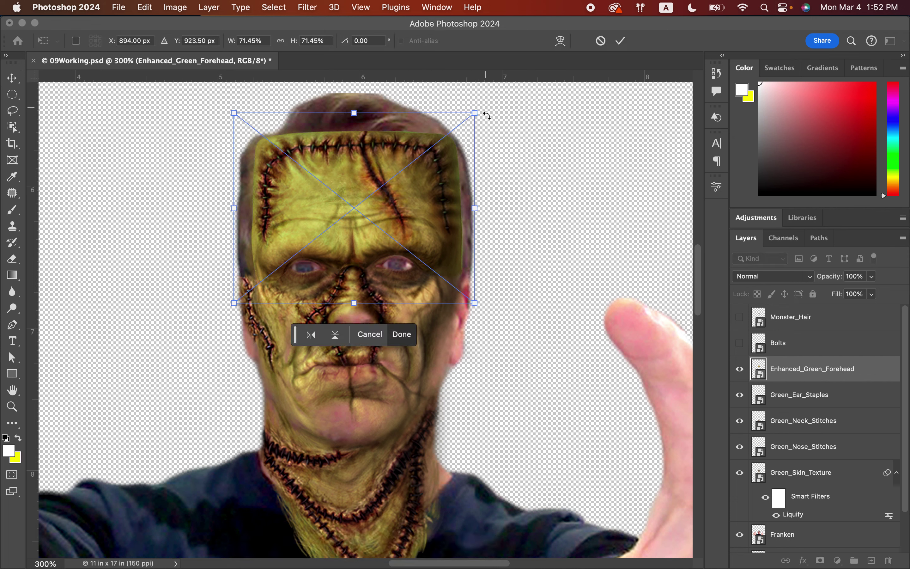
pyautogui.moveTo(473, 112); pyautogui.dragTo(485, 108)
pyautogui.moveTo(233, 109); pyautogui.dragTo(216, 107)
pyautogui.press('Right')
pyautogui.click(620, 41)
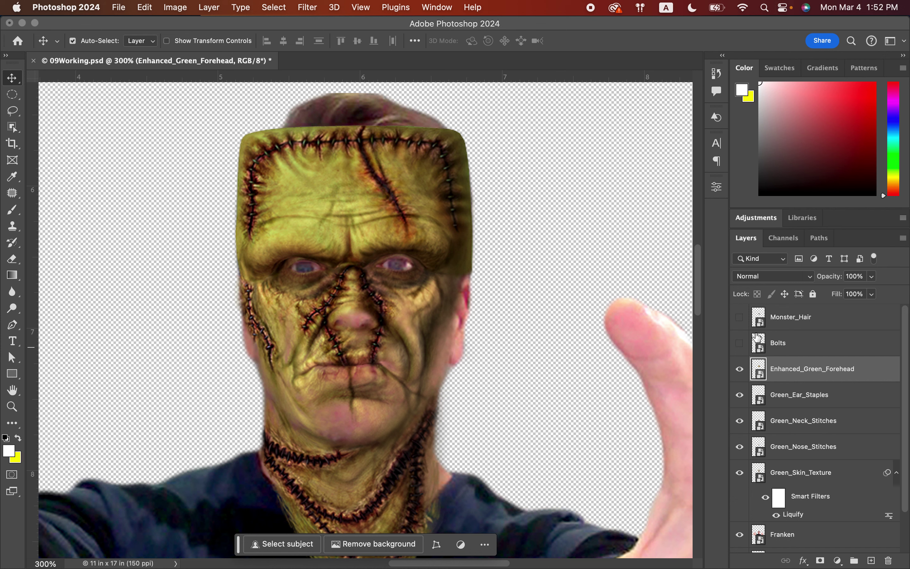
# Show the Bolts layer, scale it to about 63% by 58%, and set it on both sides of the neck.
pyautogui.click(740, 343)
pyautogui.moveTo(493, 221); pyautogui.dragTo(483, 430)
pyautogui.press('super+t')
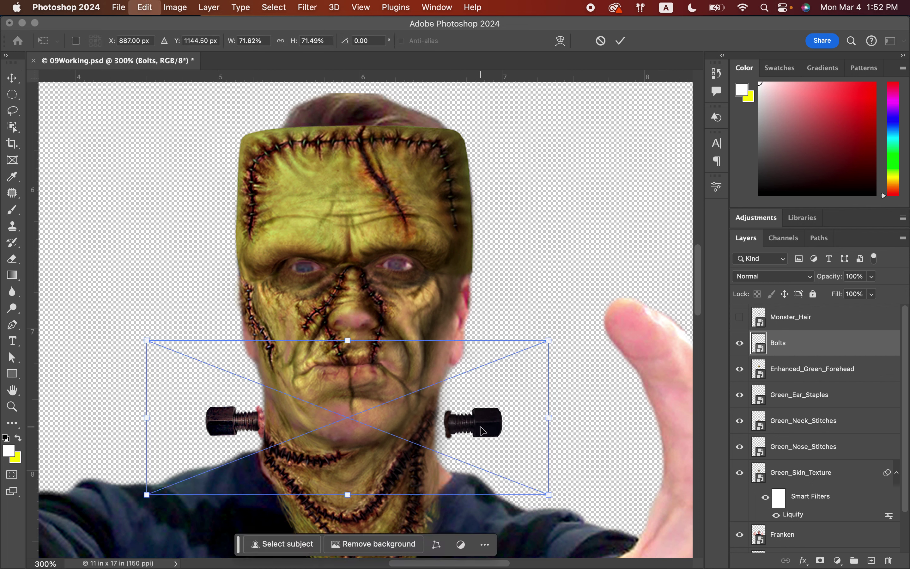
pyautogui.moveTo(550, 490); pyautogui.dragTo(504, 470)
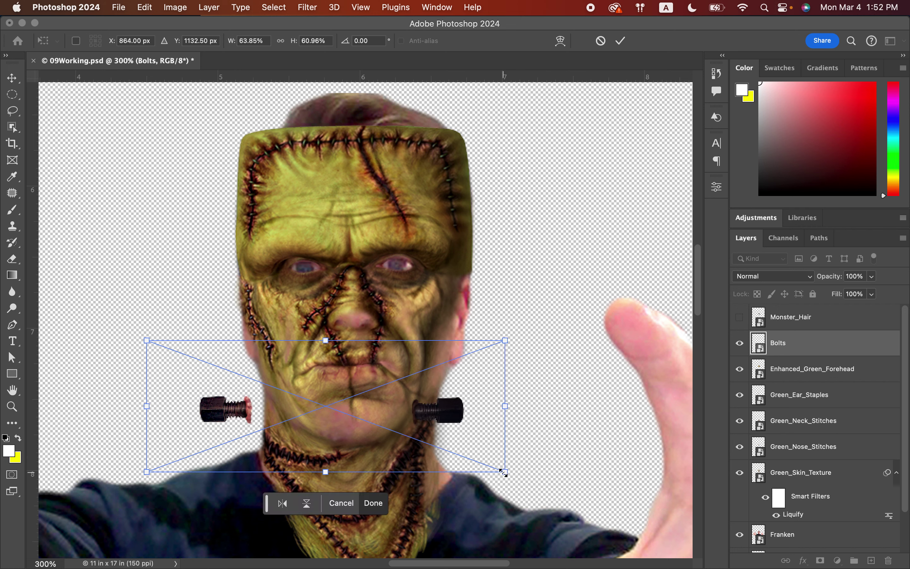
pyautogui.moveTo(459, 428)
pyautogui.mouseDown()
pyautogui.moveTo(470, 449)
pyautogui.moveTo(474, 427)
pyautogui.mouseUp()
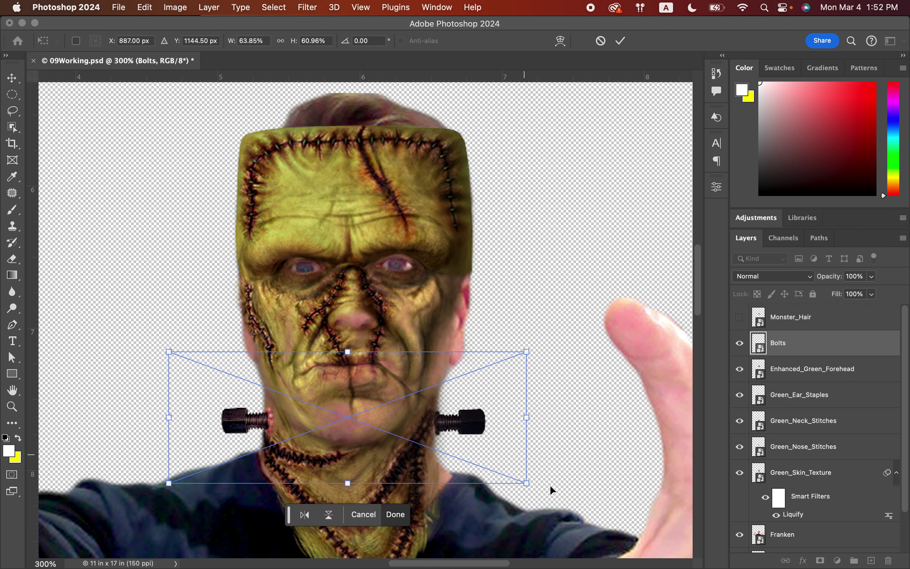
pyautogui.moveTo(527, 483); pyautogui.dragTo(520, 476)
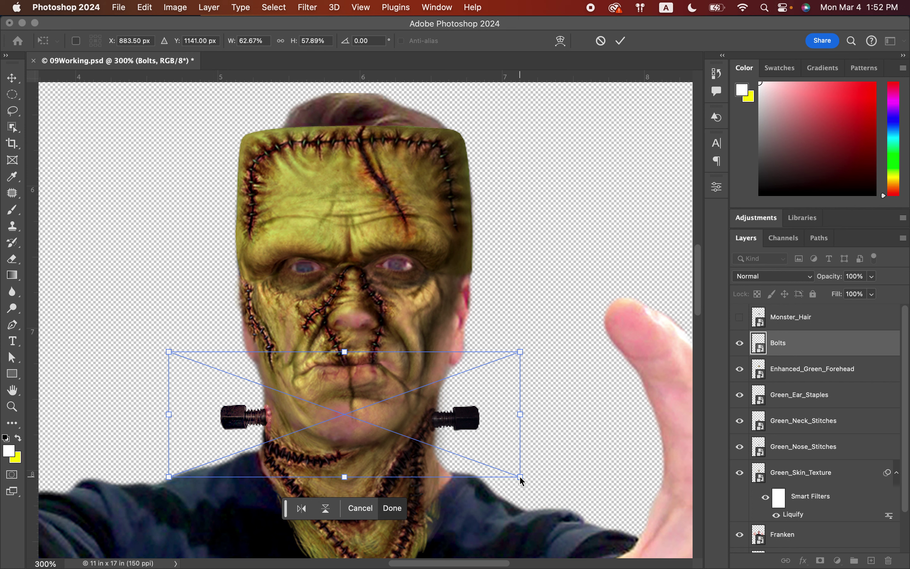
pyautogui.press('Return')
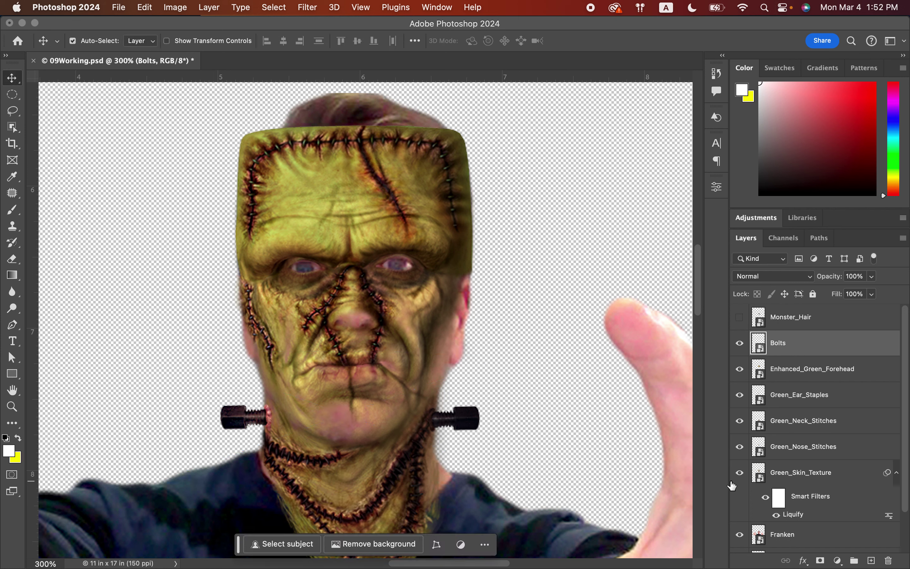
# Show and select Monster_Hair, nudging it slightly up and left.
pyautogui.click(740, 317)
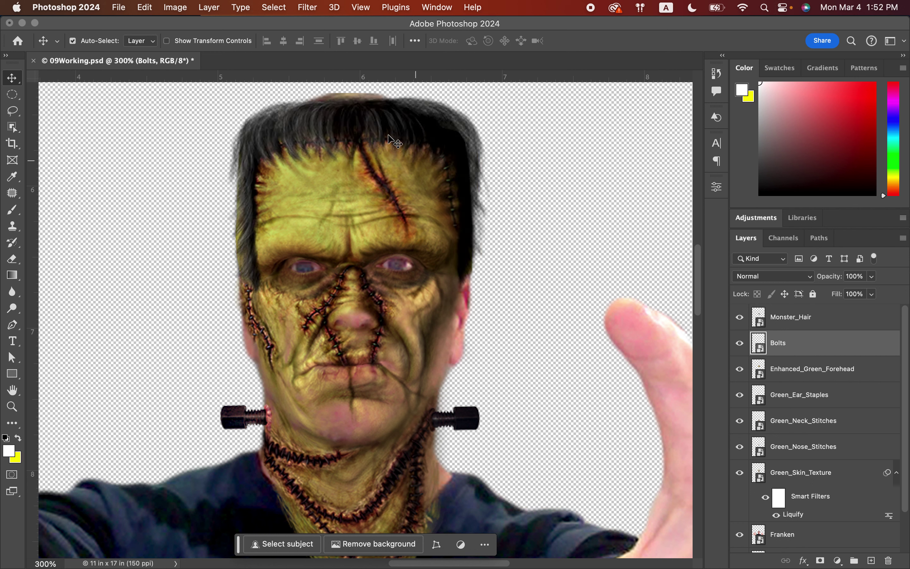
pyautogui.click(356, 112)
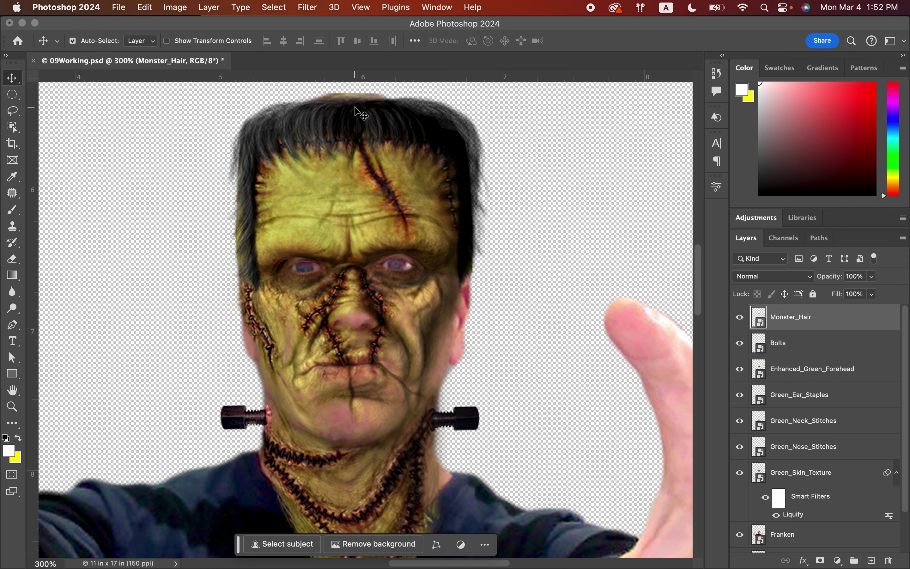
pyautogui.press('Up')
pyautogui.press('Up')
pyautogui.press('Up')
pyautogui.press('Up')
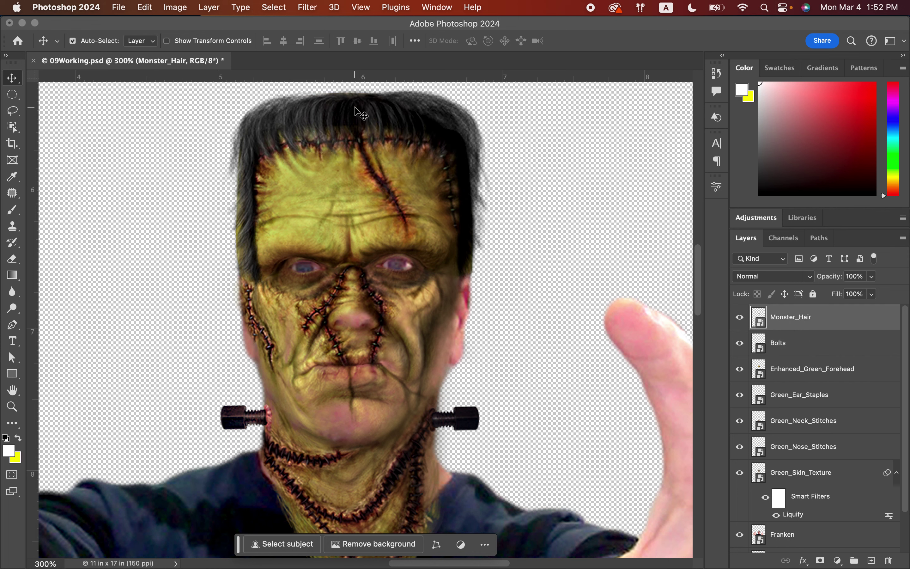
pyautogui.press('Left')
pyautogui.press('Left')
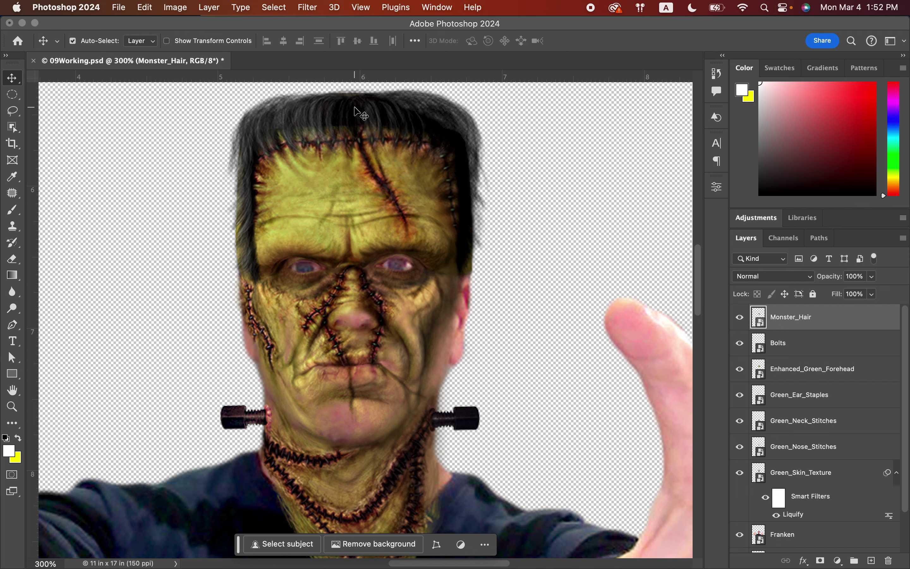
# Enlarge and widen the hair over the head, commit it, and save the document.
pyautogui.press('super+t')
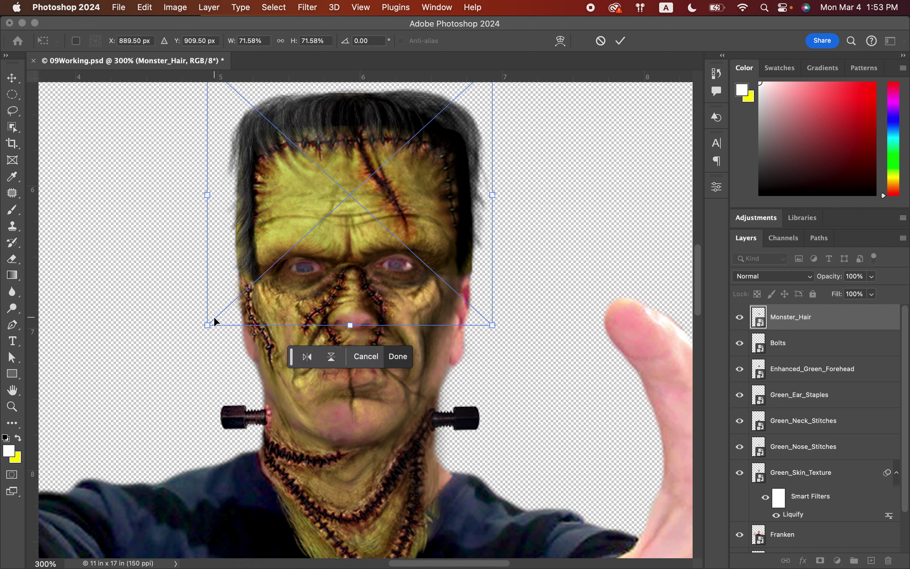
pyautogui.moveTo(207, 325); pyautogui.dragTo(198, 333)
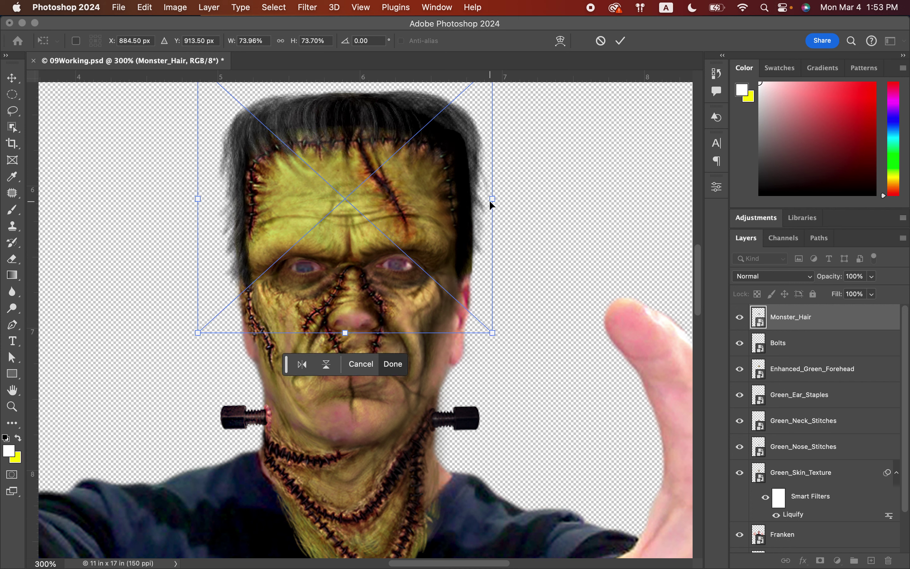
pyautogui.moveTo(495, 198); pyautogui.dragTo(498, 199)
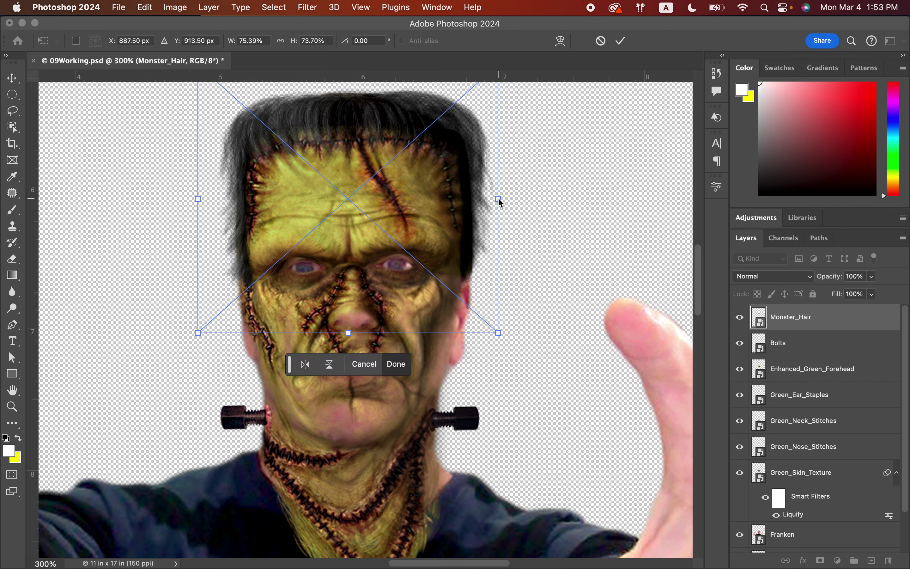
pyautogui.press('Down')
pyautogui.press('Down')
pyautogui.press('Down')
pyautogui.press('Up')
pyautogui.press('Up')
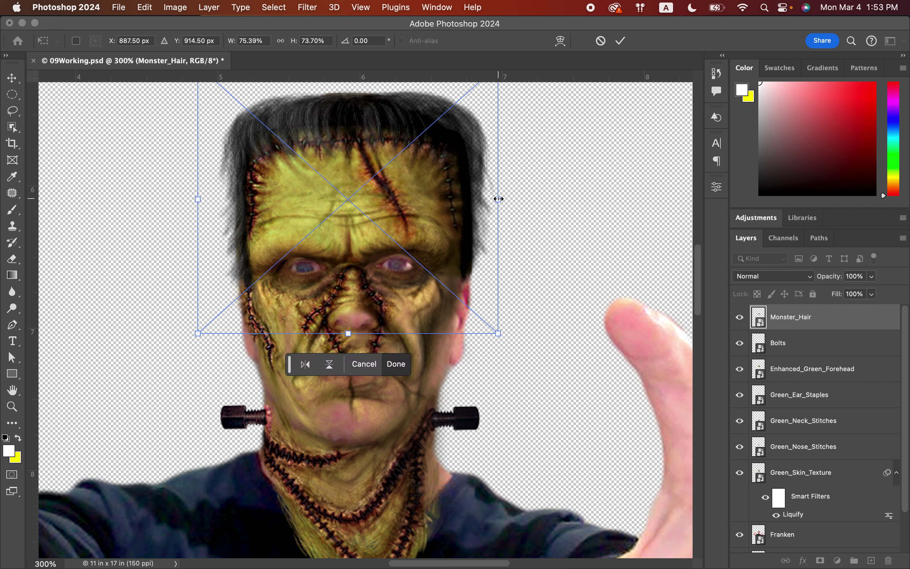
pyautogui.moveTo(197, 333); pyautogui.dragTo(198, 336)
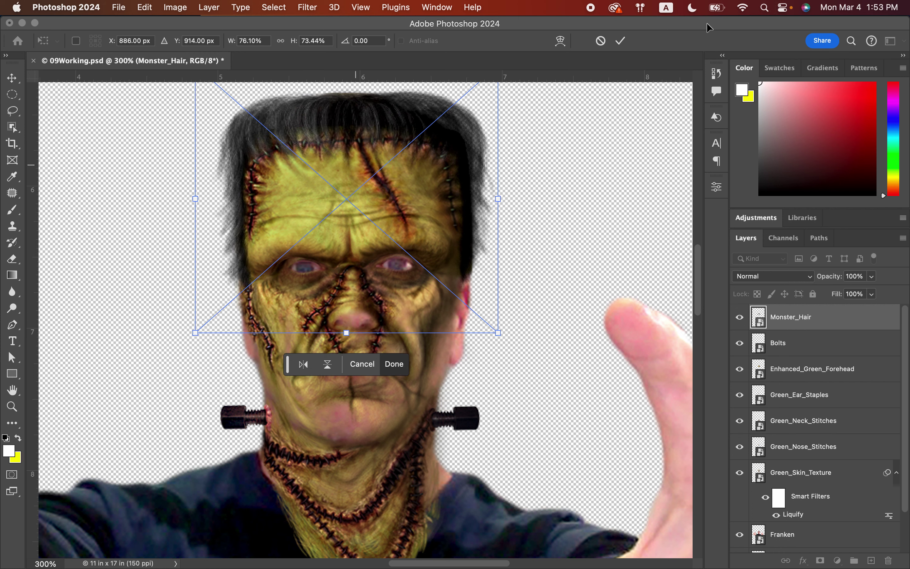
pyautogui.click(621, 42)
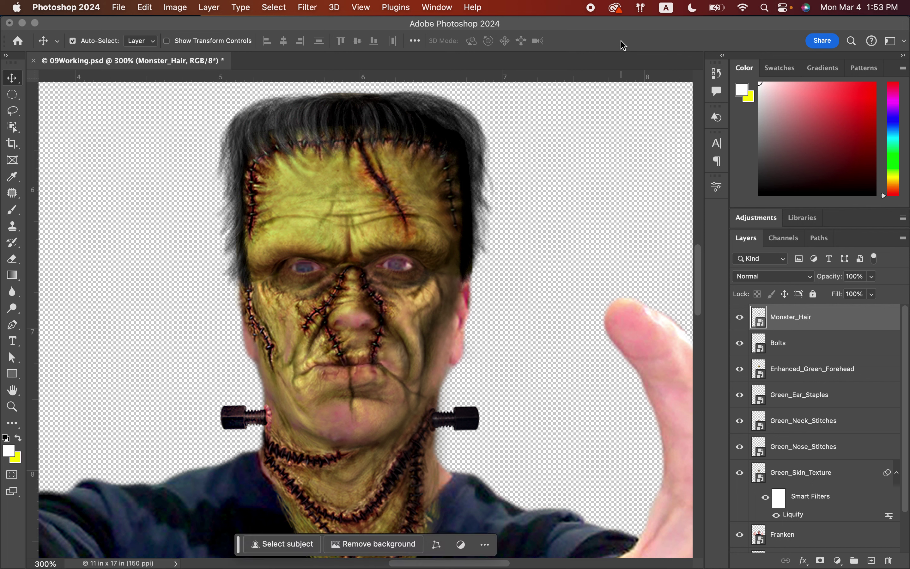
pyautogui.press('super+s')
# Reopen the Liquify filter on Green_Skin_Texture and zoom the preview to 400% on the face.
pyautogui.doubleClick(796, 518)
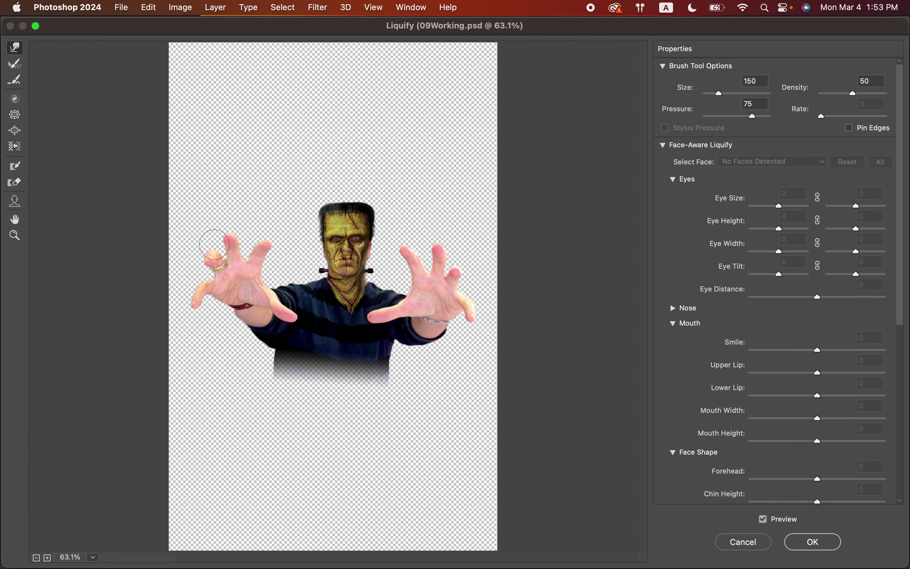
pyautogui.click(14, 235)
pyautogui.click(325, 216)
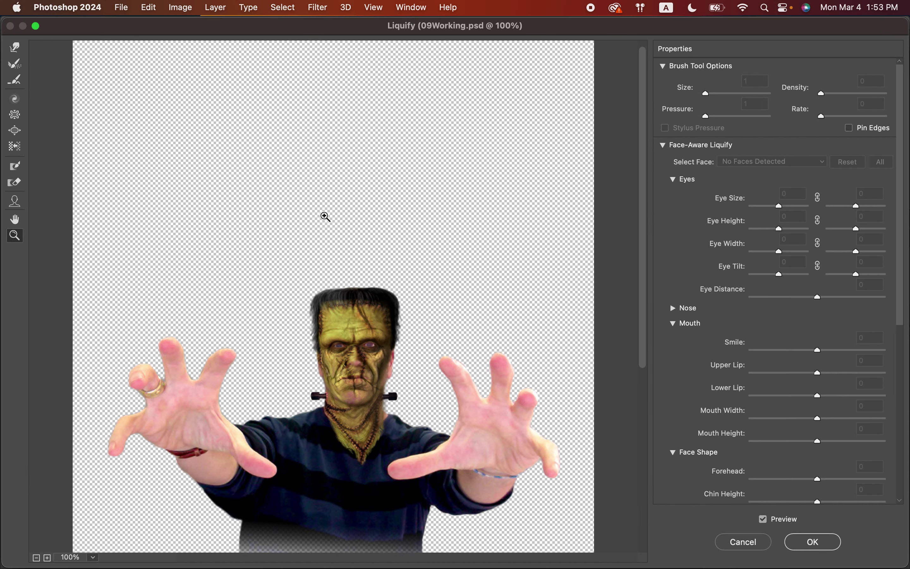
pyautogui.click(326, 216)
pyautogui.click(326, 217)
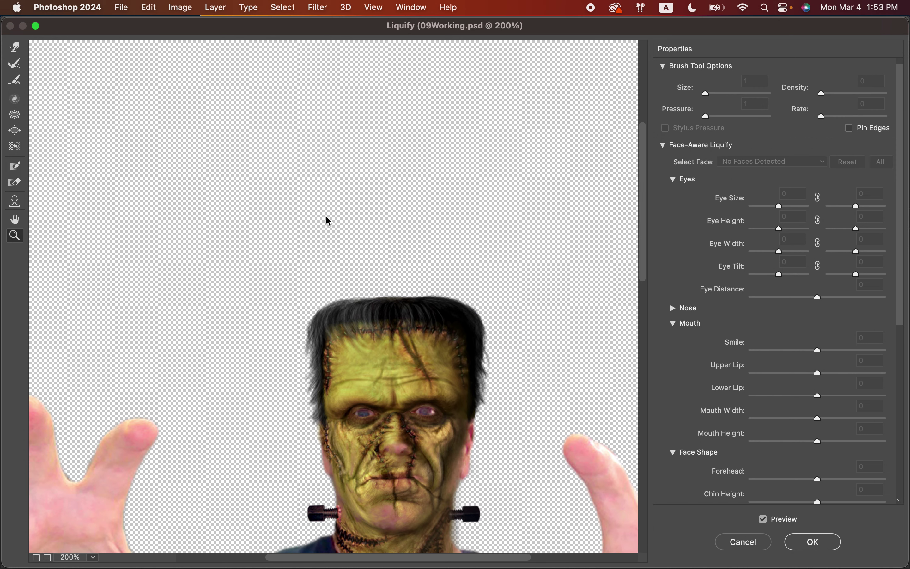
pyautogui.click(326, 217)
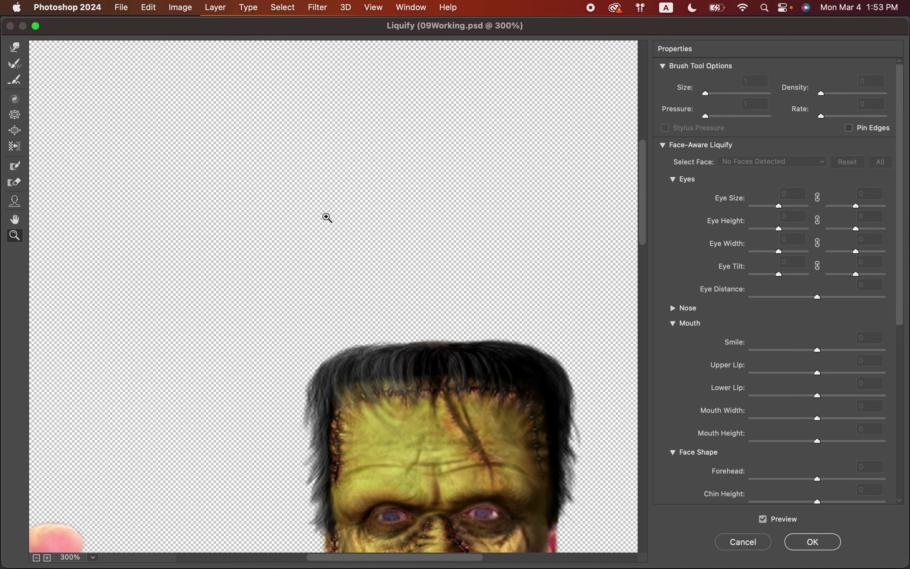
pyautogui.click(326, 218)
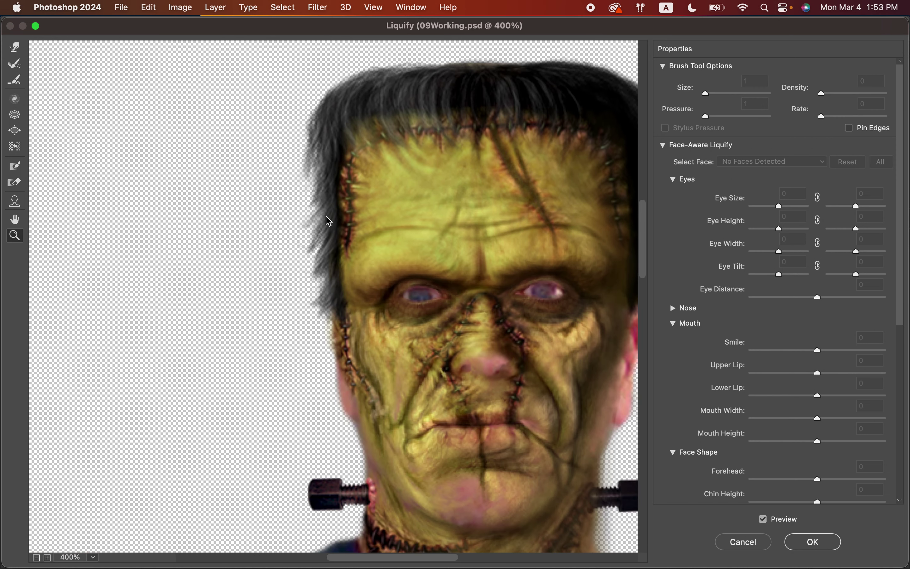
pyautogui.hscroll(5, 328, 221)
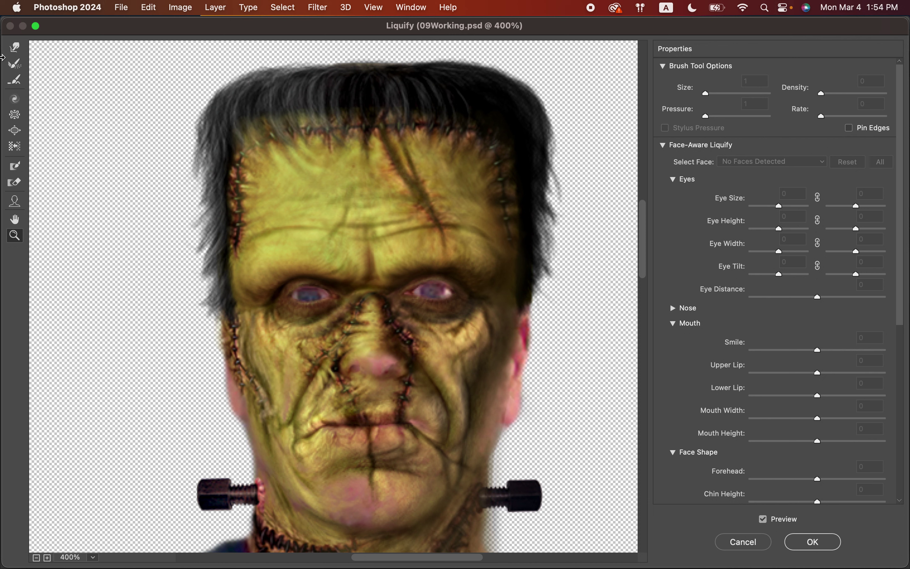
pyautogui.click(16, 77)
pyautogui.click(18, 112)
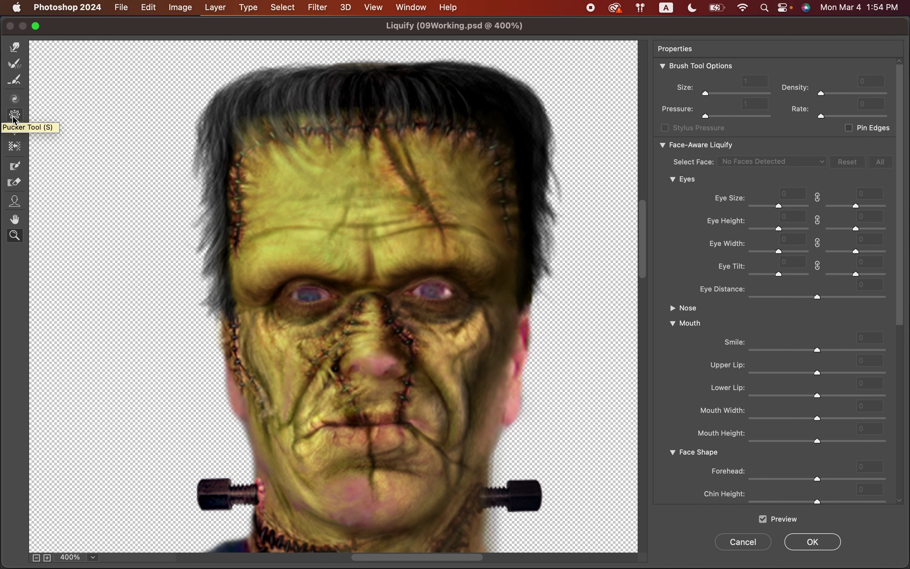
# Pucker both eyes slightly with the Pucker Tool at Size 100, Density 50, Rate 80.
pyautogui.click(15, 119)
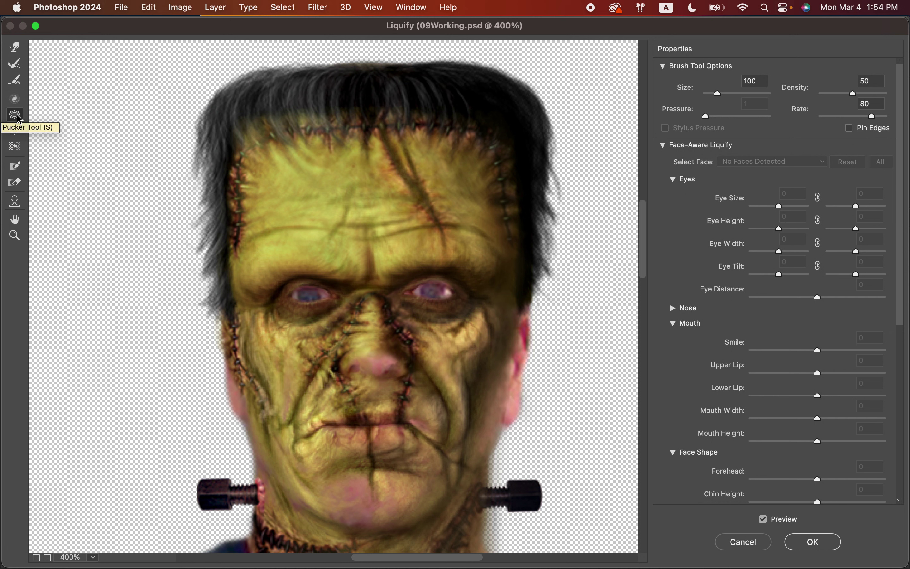
pyautogui.click(16, 114)
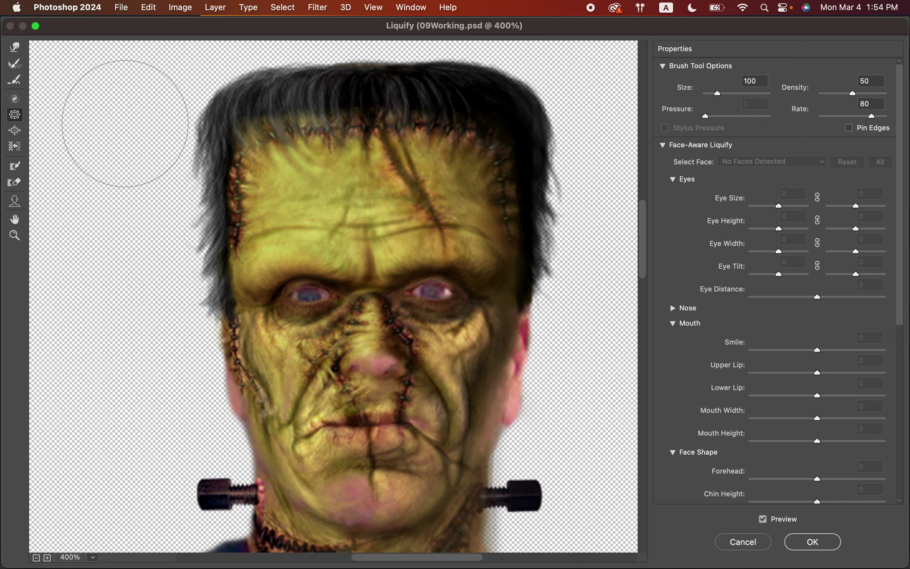
pyautogui.moveTo(290, 293); pyautogui.dragTo(290, 293)
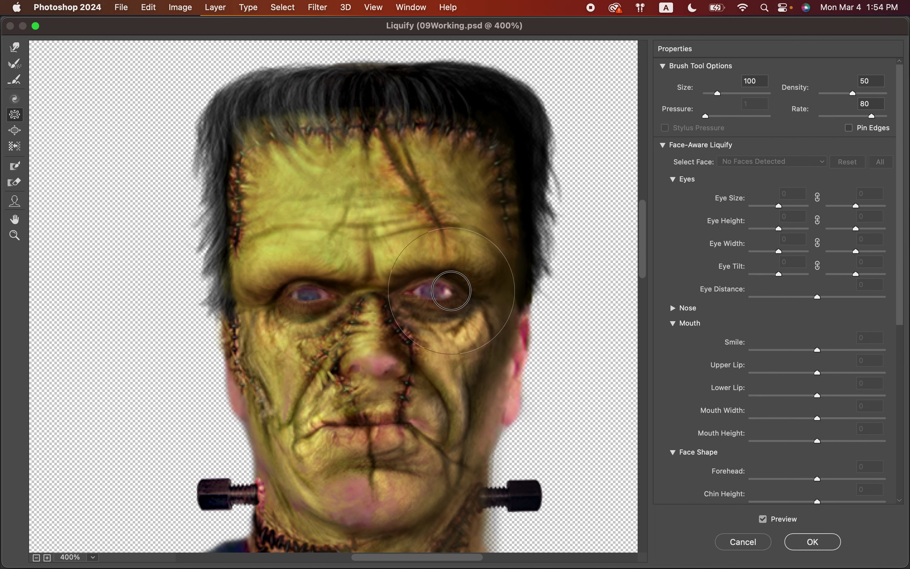
pyautogui.moveTo(451, 291); pyautogui.dragTo(452, 291)
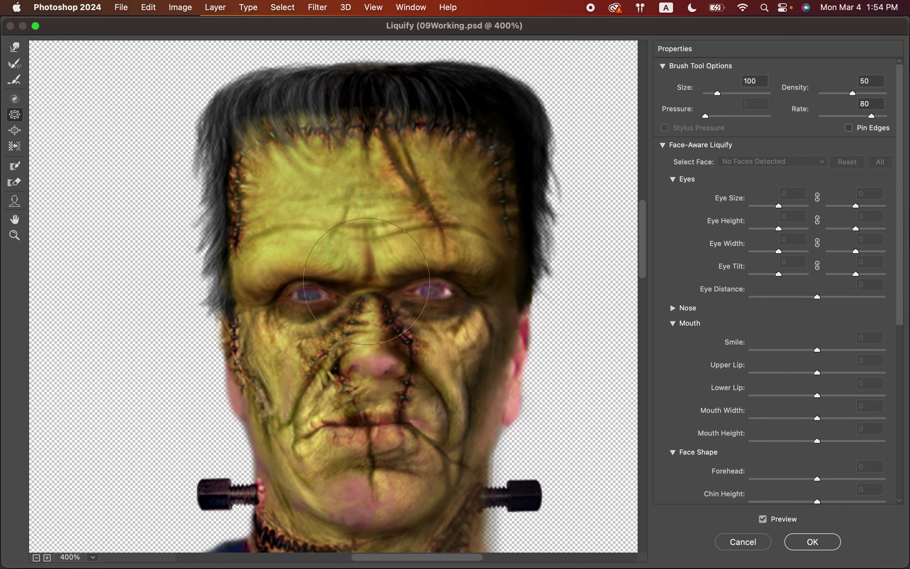
pyautogui.click(15, 133)
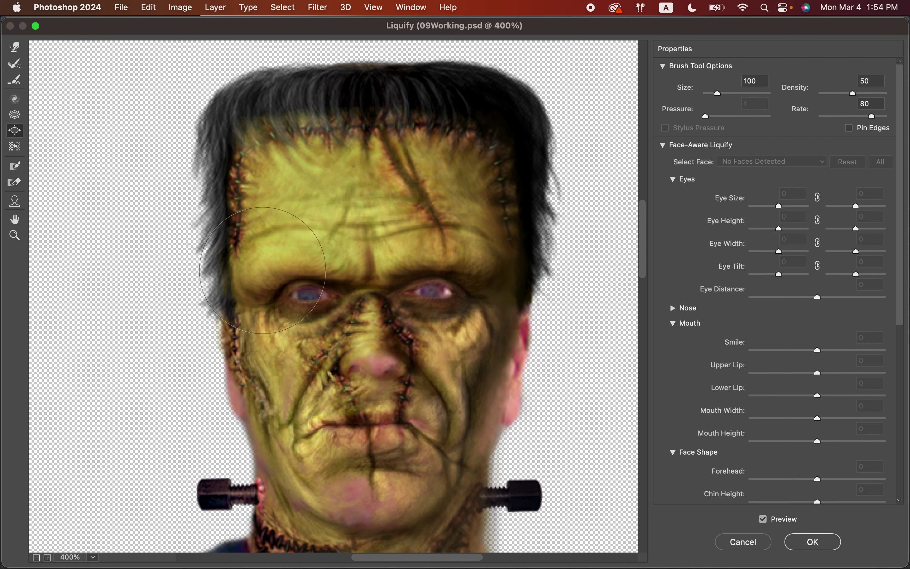
# Bloat the forehead and brow, undo the right-eye warp, and return the brush size to 100.
pyautogui.moveTo(263, 270); pyautogui.dragTo(263, 269)
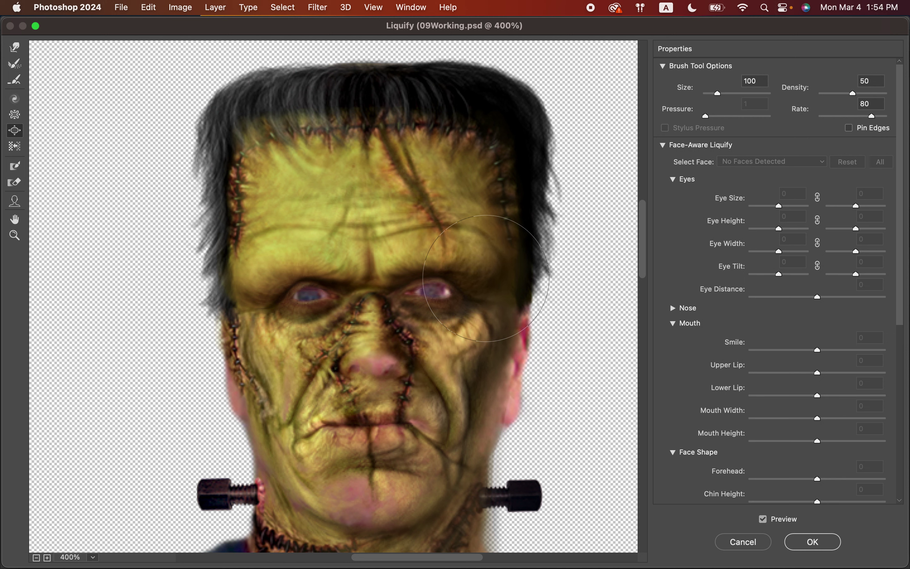
pyautogui.moveTo(486, 279); pyautogui.dragTo(485, 278)
pyautogui.press('super+z')
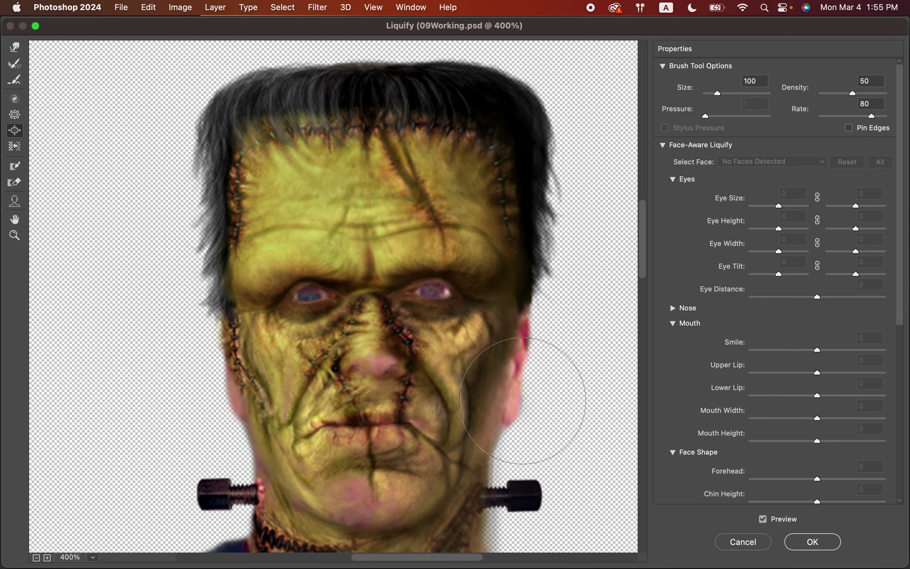
pyautogui.press('[')
pyautogui.press('[')
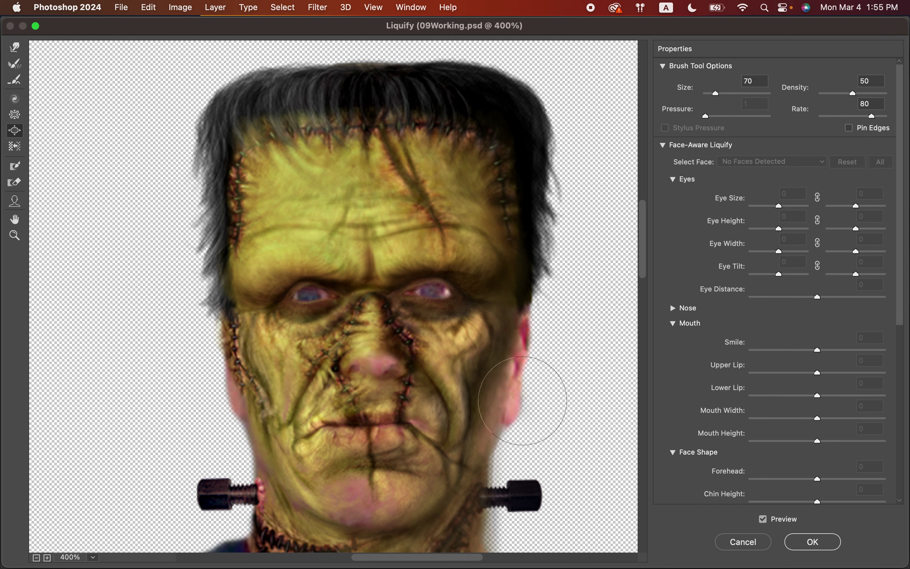
pyautogui.press(']')
pyautogui.press(']')
pyautogui.press(']')
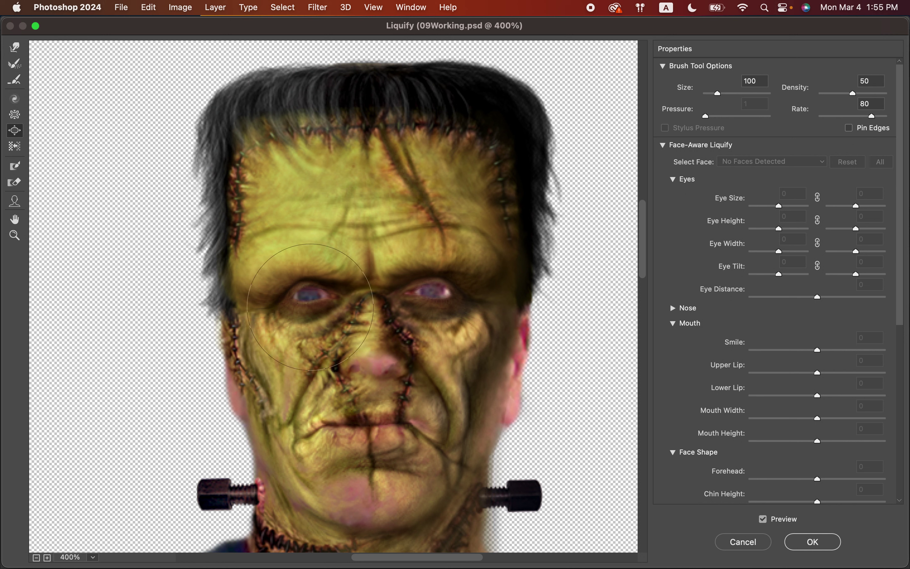
# Forward-warp the skin beside both eyes toward the nose bridge and apply the Liquify edit.
pyautogui.click(14, 47)
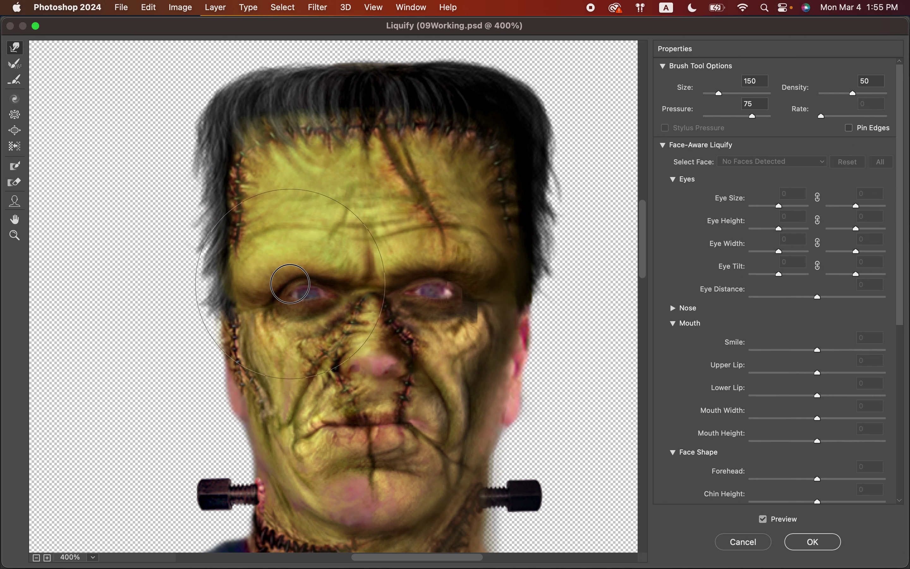
pyautogui.moveTo(290, 284); pyautogui.dragTo(340, 282)
pyautogui.moveTo(478, 309); pyautogui.dragTo(376, 296)
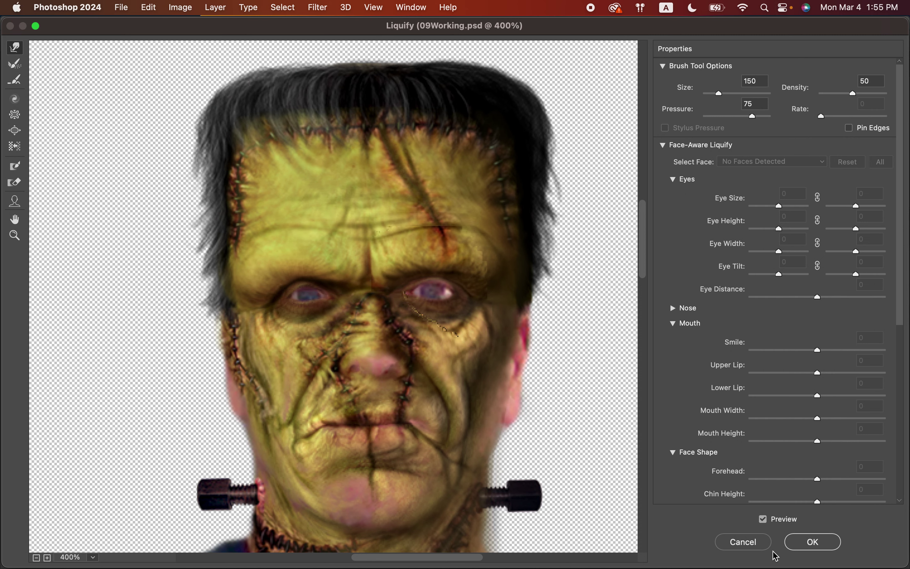
pyautogui.click(813, 542)
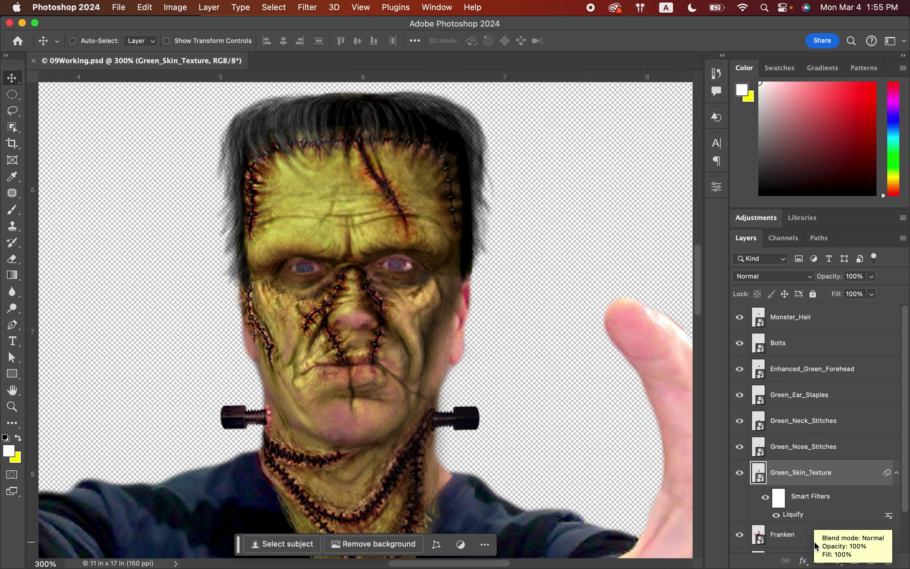
# Reopen Liquify, zoom in on the head, pucker the skin around the left eye, and apply it.
pyautogui.doubleClick(792, 515)
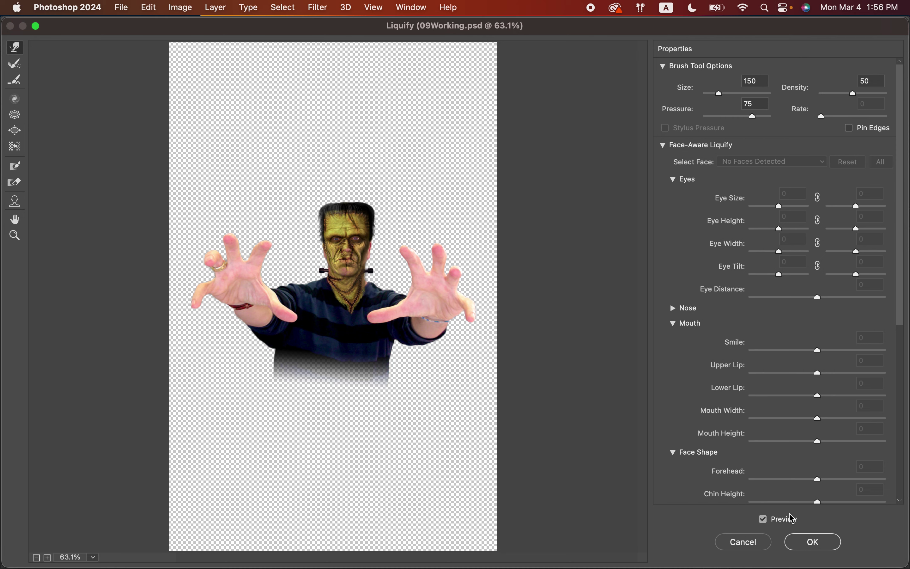
pyautogui.click(15, 235)
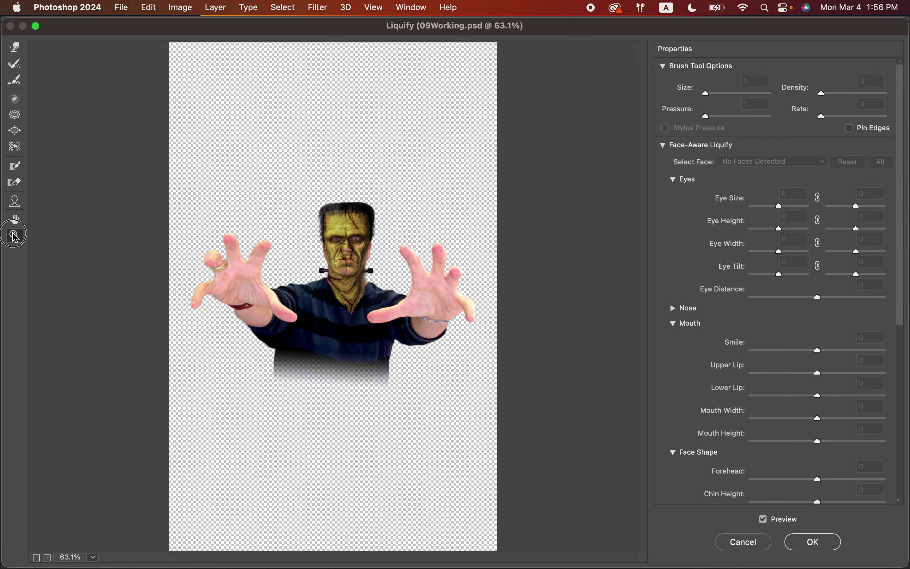
pyautogui.click(360, 296)
pyautogui.click(360, 296)
pyautogui.scroll(10, 360, 297)
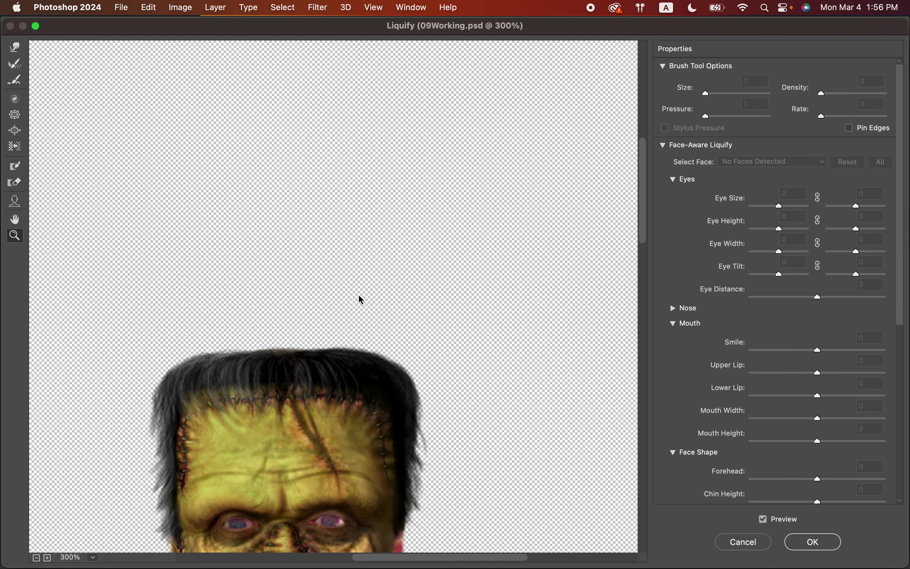
pyautogui.scroll(-10, 359, 297)
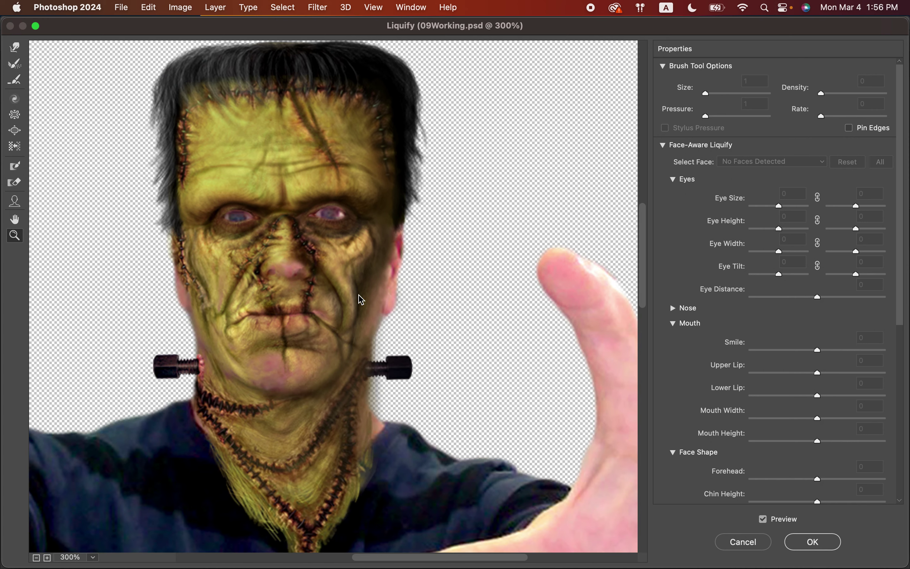
pyautogui.click(14, 115)
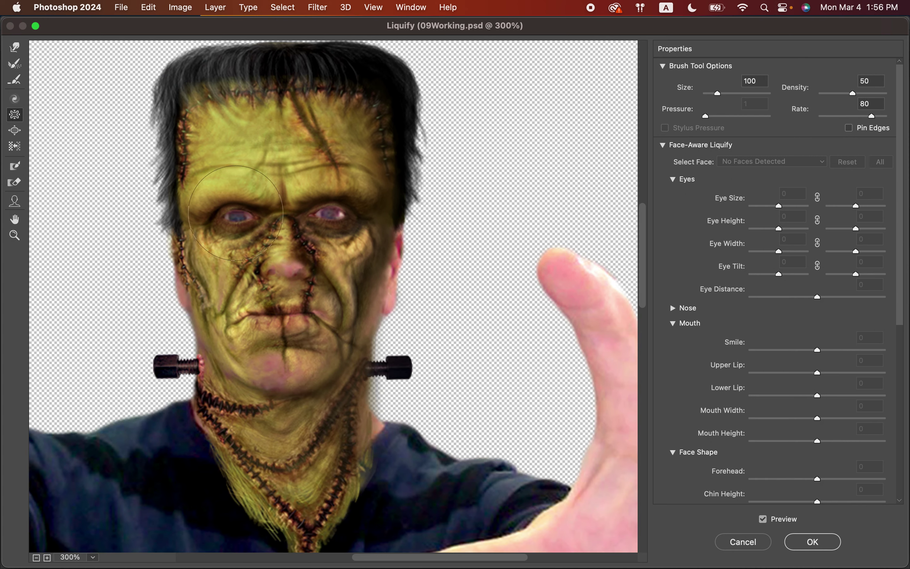
pyautogui.moveTo(234, 213)
pyautogui.mouseDown()
pyautogui.moveTo(225, 211)
pyautogui.moveTo(275, 224)
pyautogui.mouseUp()
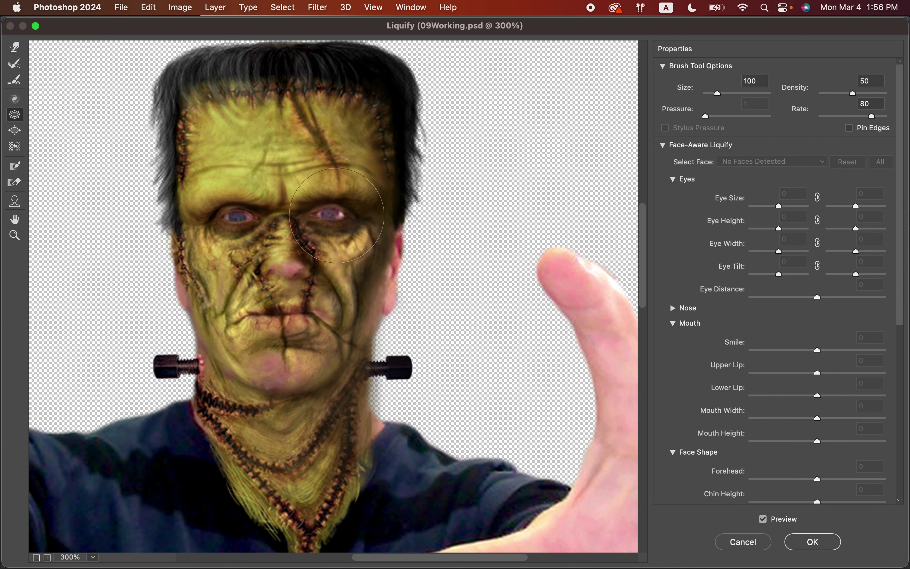
pyautogui.click(14, 130)
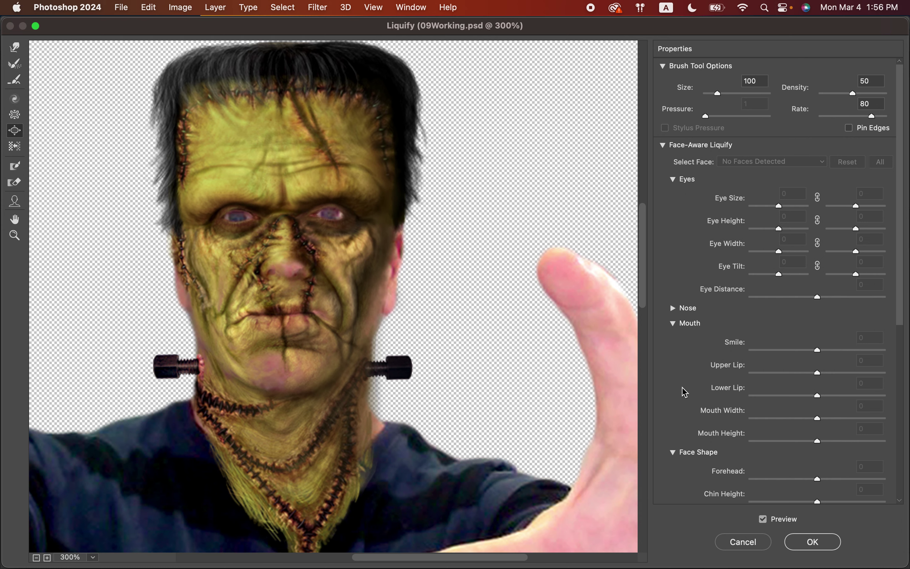
pyautogui.click(817, 545)
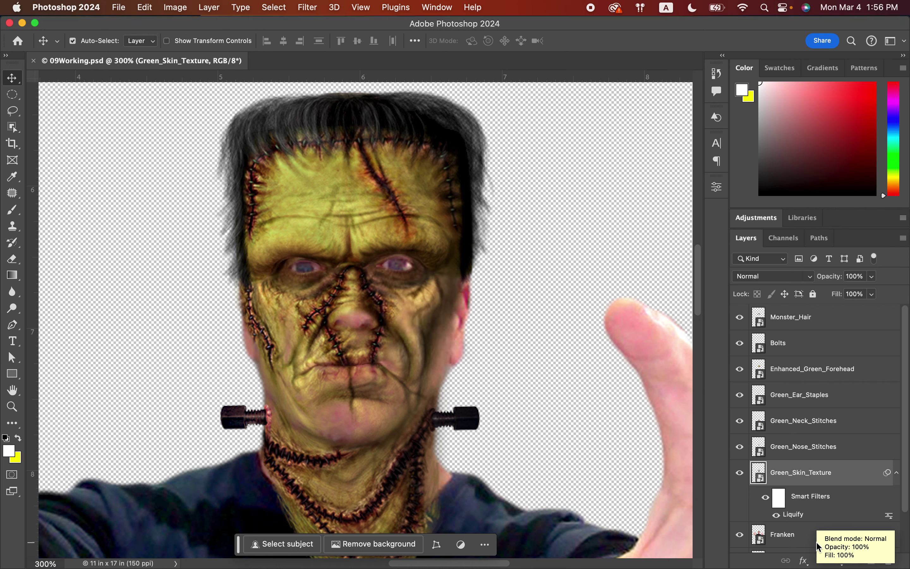
# Reopen the Liquify filter settings once more and commit them again.
pyautogui.doubleClick(791, 516)
pyautogui.scroll(-8, 784, 412)
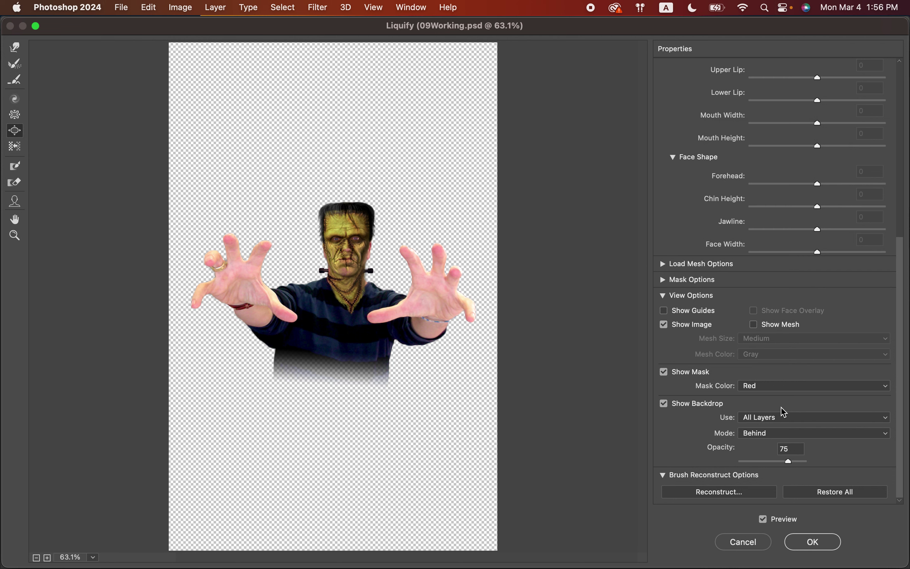
pyautogui.click(814, 542)
pyautogui.click(810, 543)
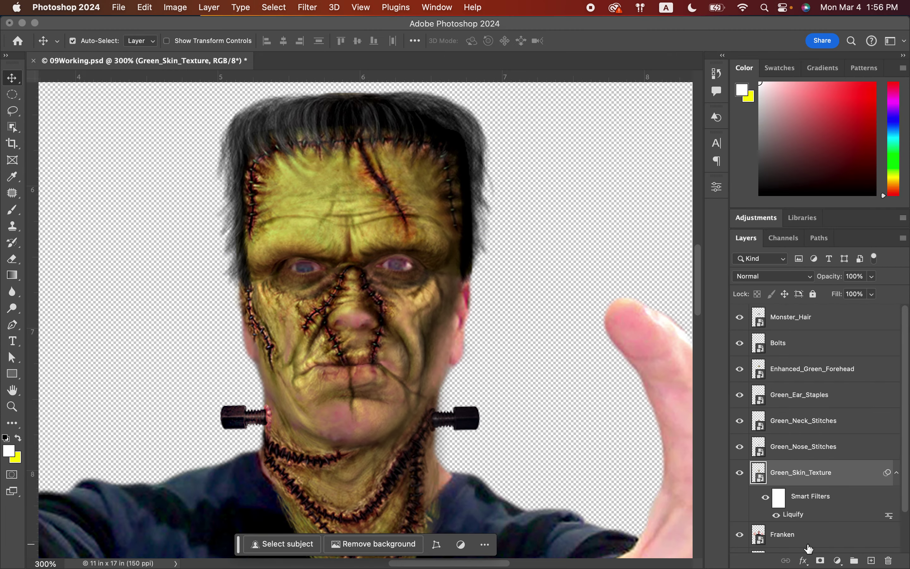
# Add a new empty layer above Franken and set its blend mode to Color.
pyautogui.scroll(-3, 821, 498)
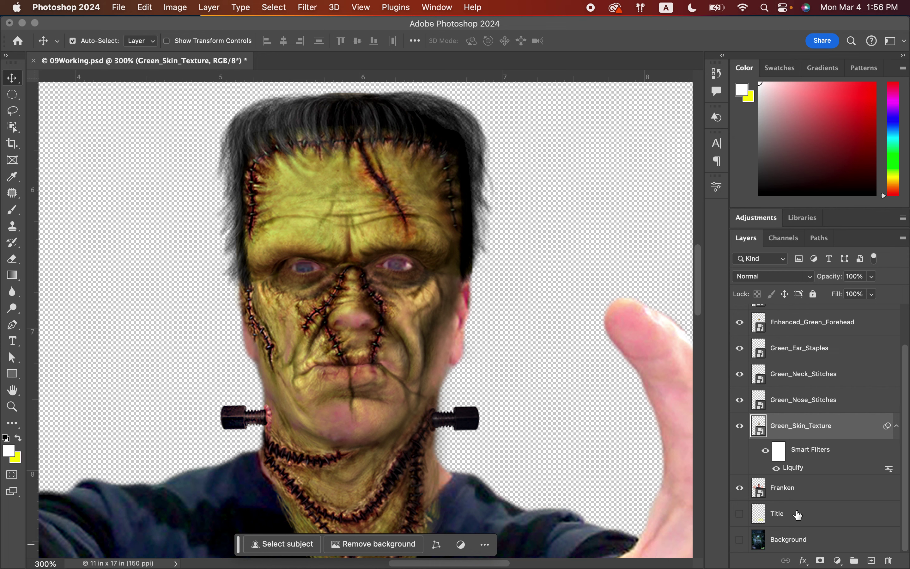
pyautogui.click(807, 484)
pyautogui.click(871, 560)
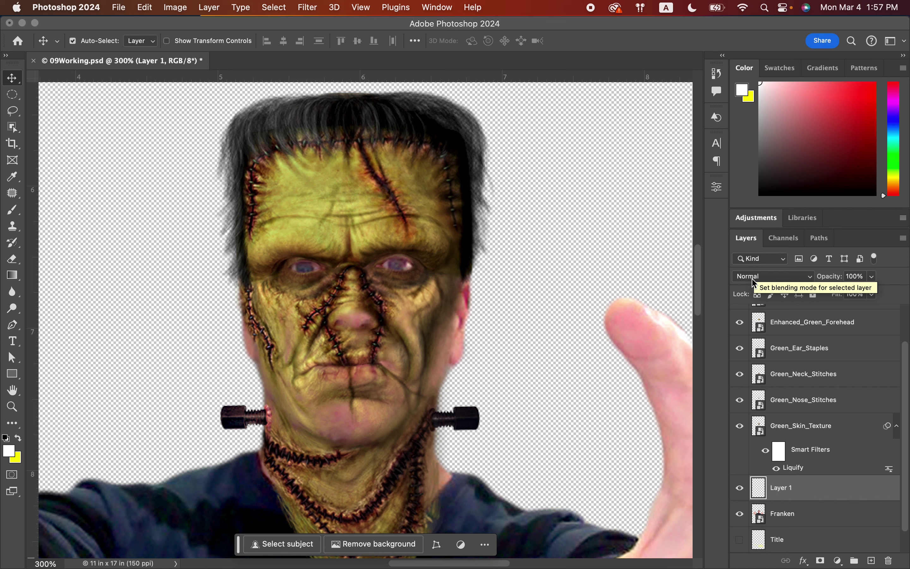
pyautogui.click(753, 282)
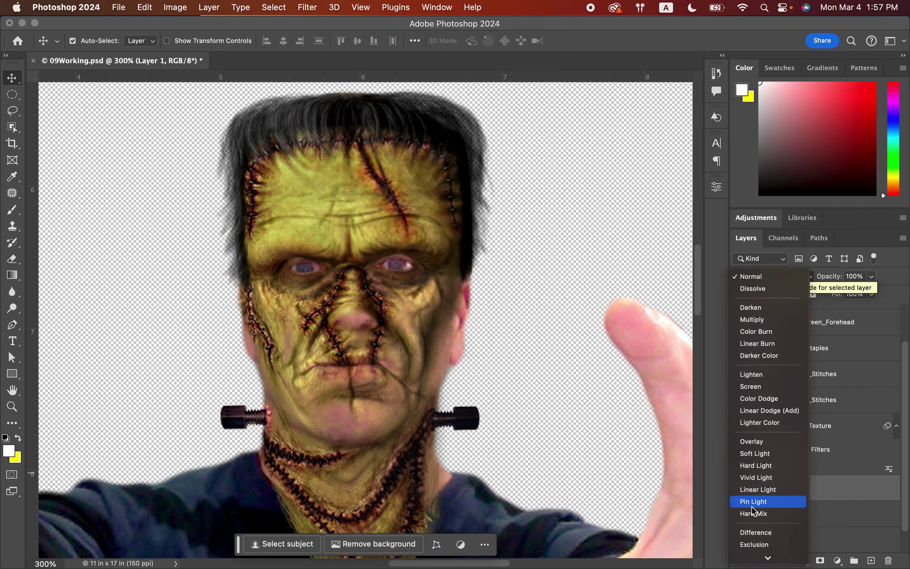
pyautogui.scroll(-3, 760, 504)
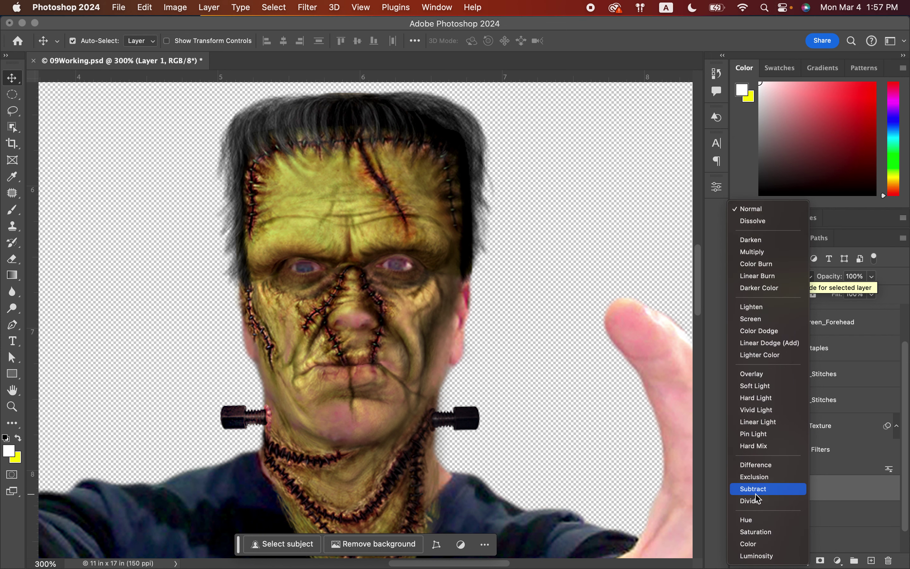
pyautogui.click(751, 544)
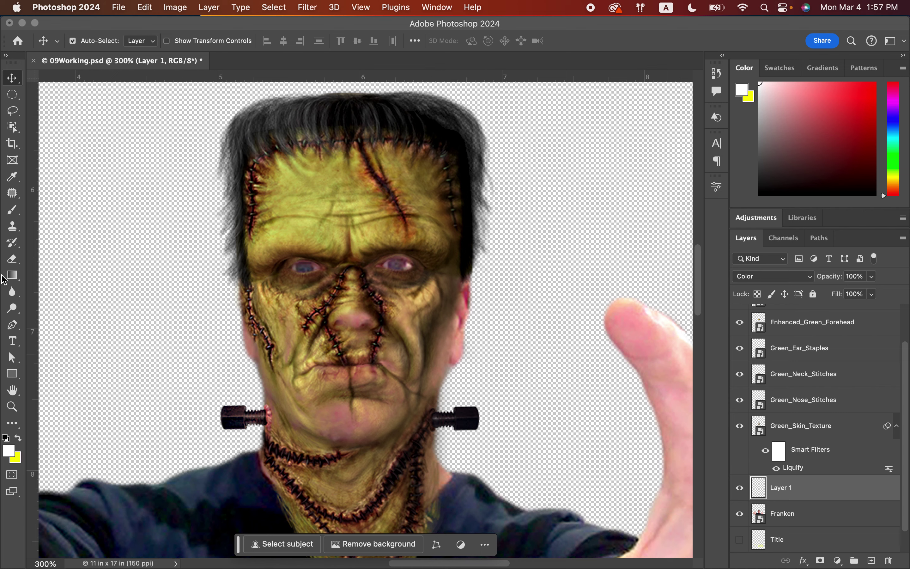
# Select the Brush tool, enlarge it to 60 px and set Hardness to 2%.
pyautogui.click(13, 213)
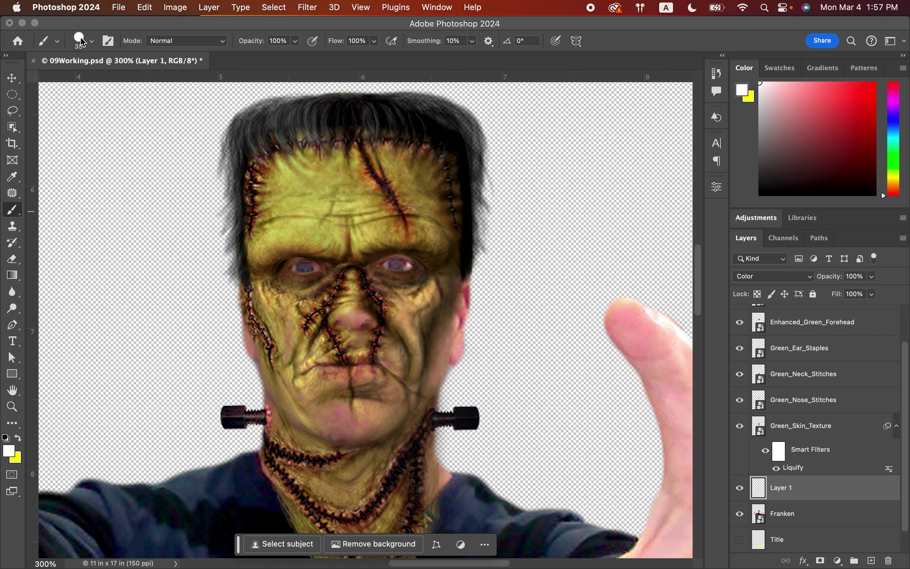
pyautogui.press(']')
pyautogui.press(']')
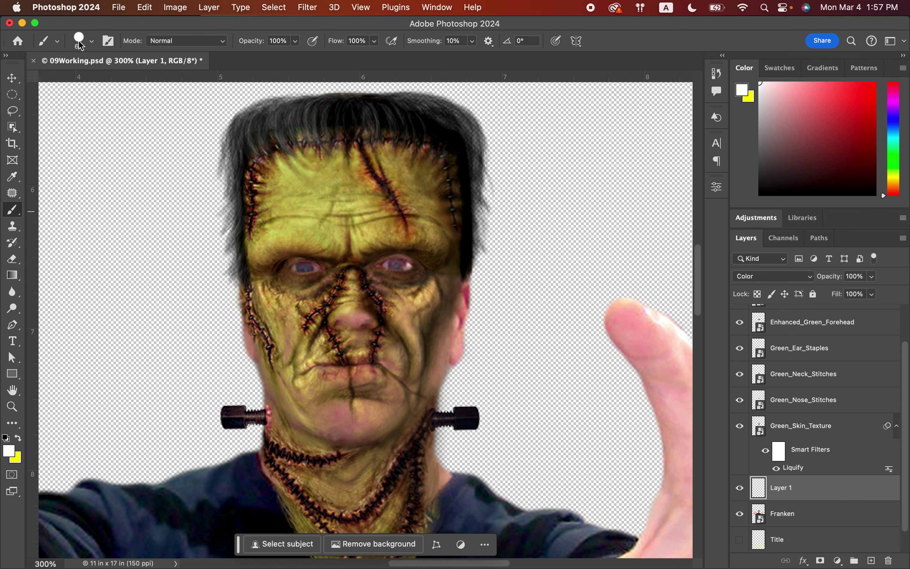
pyautogui.click(91, 41)
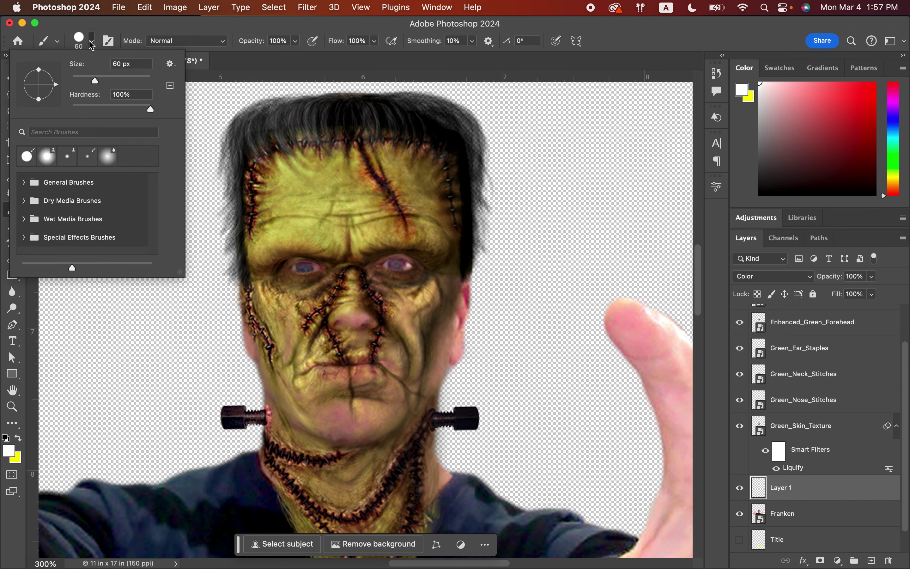
pyautogui.moveTo(151, 109); pyautogui.dragTo(74, 107)
pyautogui.click(91, 42)
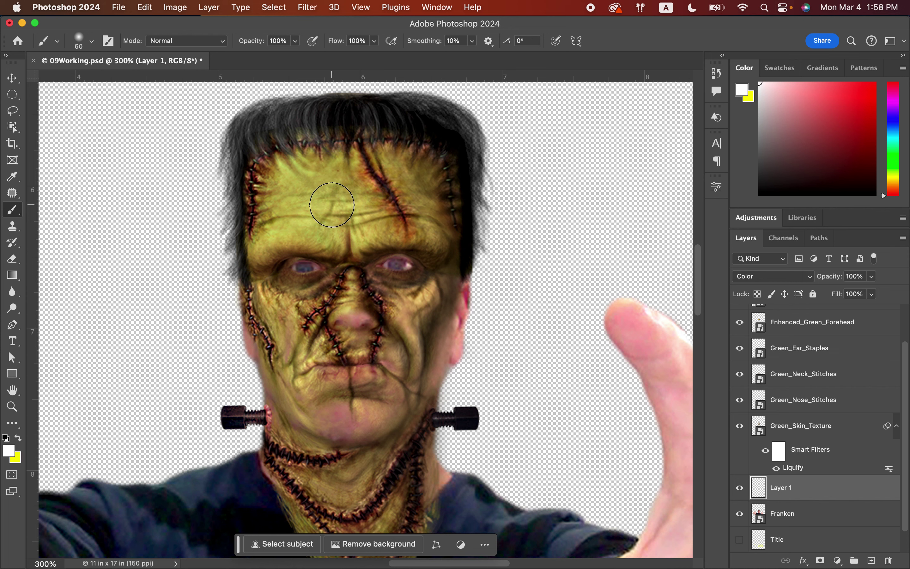
# Sample the olive green skin colour from the monster's forehead as the foreground colour.
pyautogui.press('alt')
pyautogui.keyDown('alt'); pyautogui.click(333, 204); pyautogui.keyUp('alt')
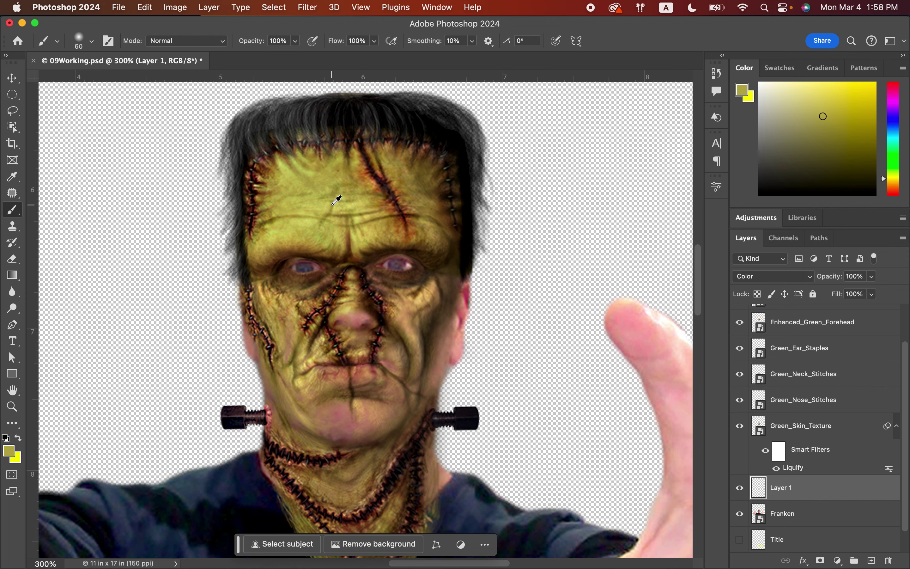
pyautogui.keyDown('alt'); pyautogui.click(311, 209); pyautogui.keyUp('alt')
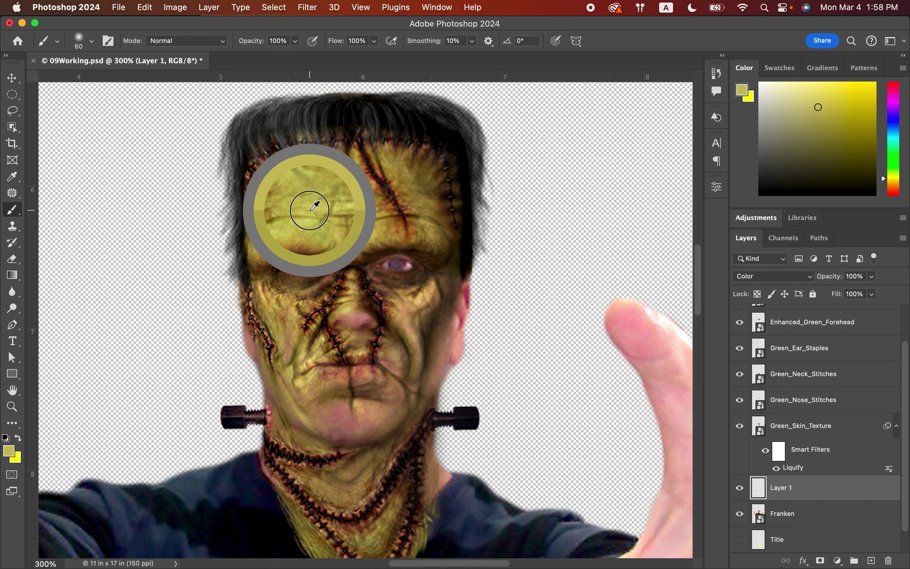
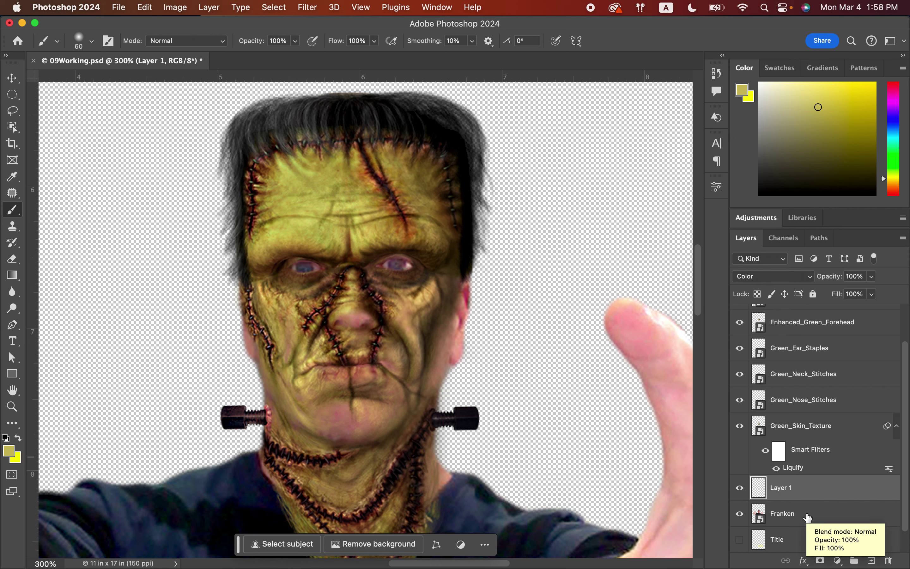
# Load the Franken layer's pixels as a selection outlining the monster and both hands.
pyautogui.keyDown('shift'); pyautogui.click(808, 515); pyautogui.keyUp('shift')
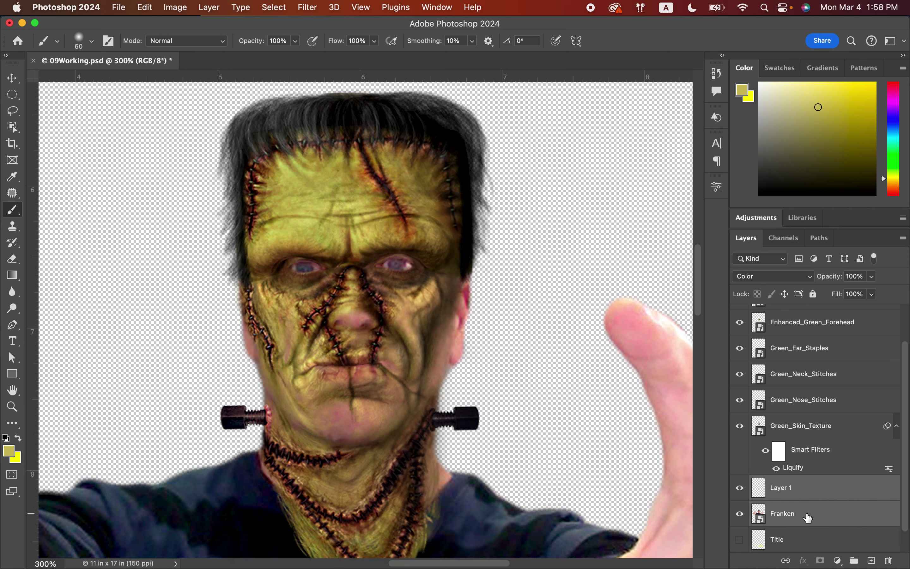
pyautogui.keyDown('super'); pyautogui.click(807, 515); pyautogui.keyUp('super')
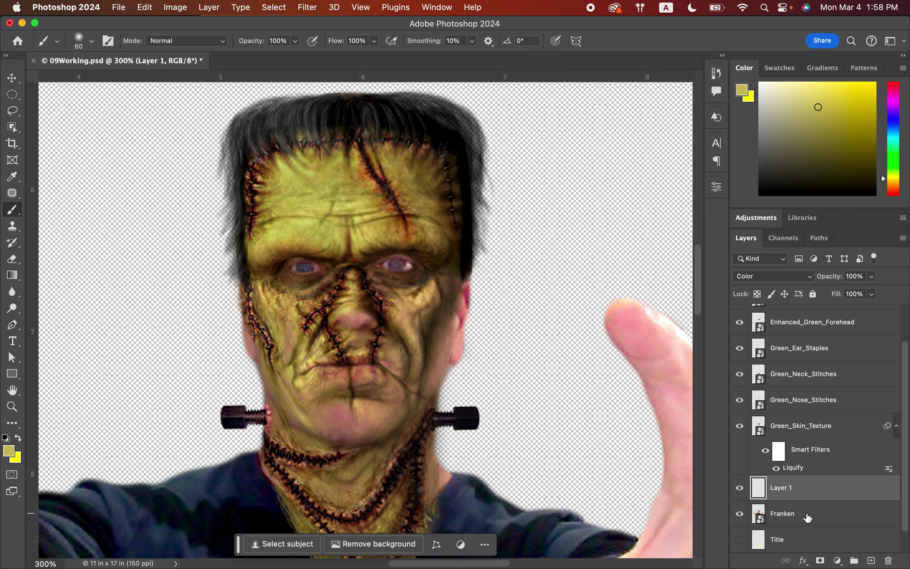
pyautogui.keyDown('super'); pyautogui.click(808, 517); pyautogui.keyUp('super')
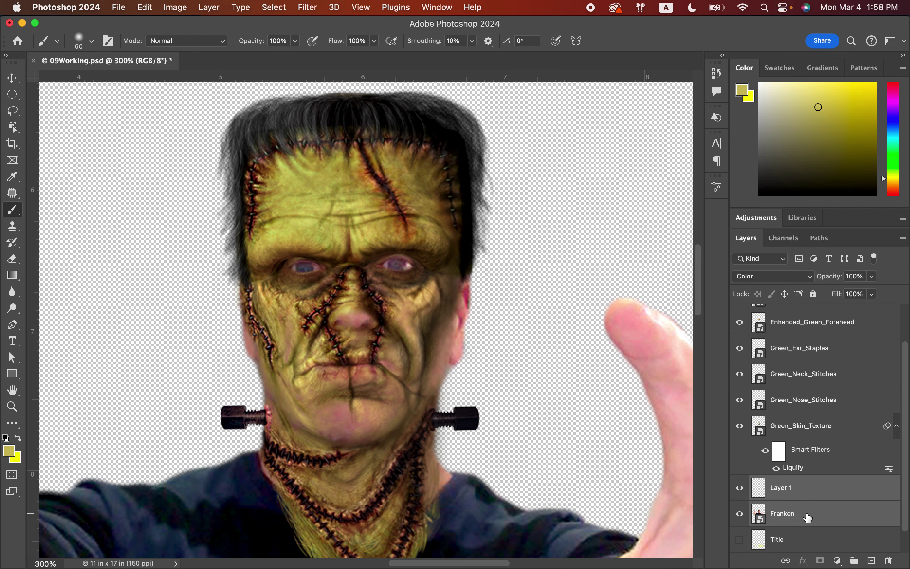
pyautogui.click(807, 517)
pyautogui.rightClick(808, 516)
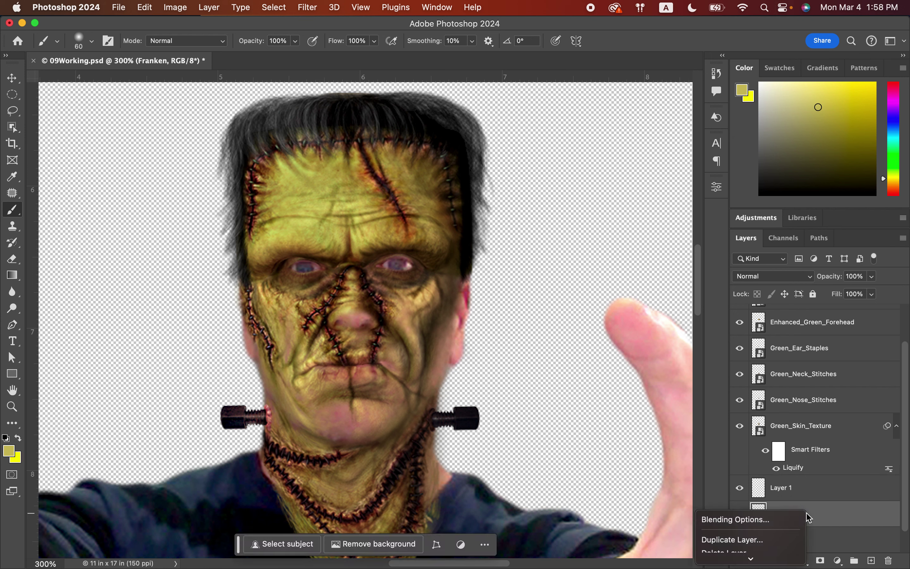
pyautogui.click(807, 517)
pyautogui.keyDown('super'); pyautogui.click(808, 514); pyautogui.keyUp('super')
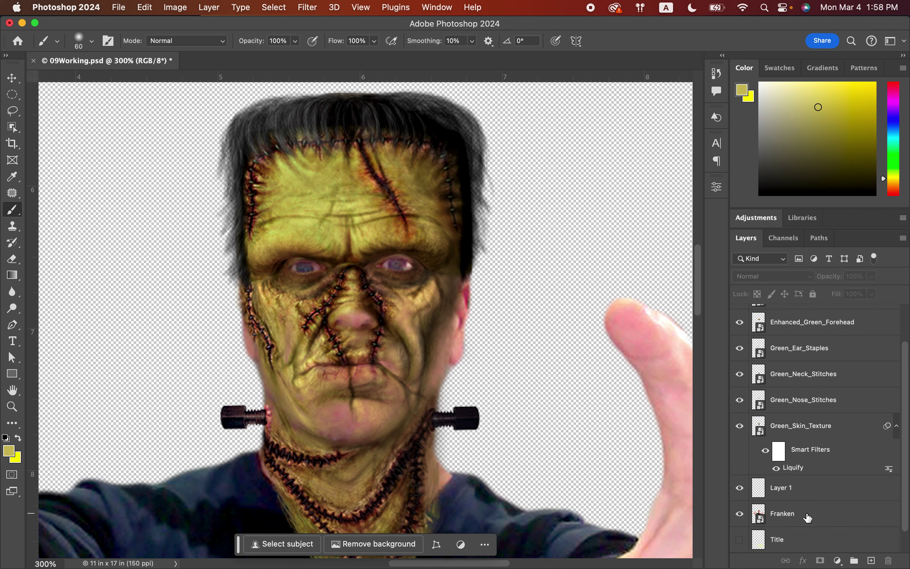
pyautogui.keyDown('super'); pyautogui.click(760, 515); pyautogui.keyUp('super')
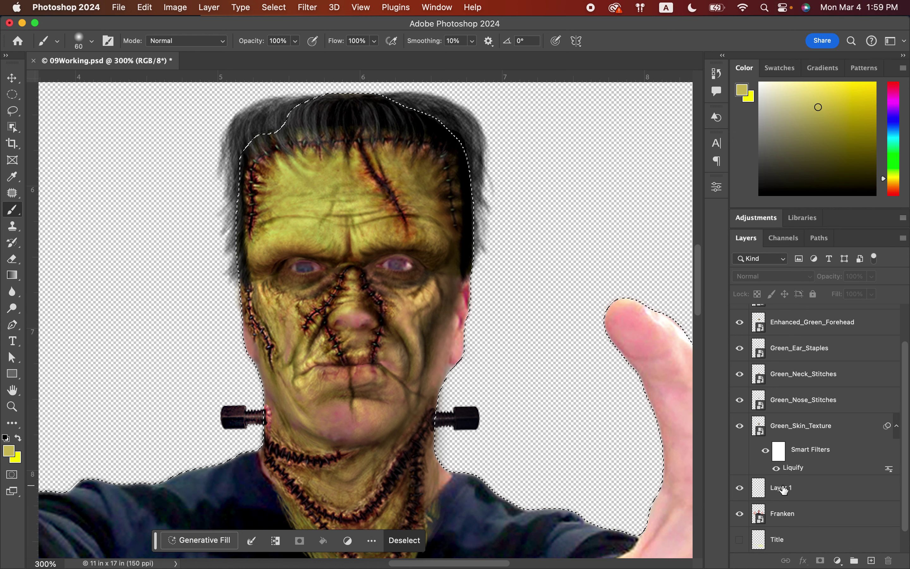
# On the Color-mode Layer 1, paint the first hand's palm, fingers and thumb yellow-green.
pyautogui.click(806, 491)
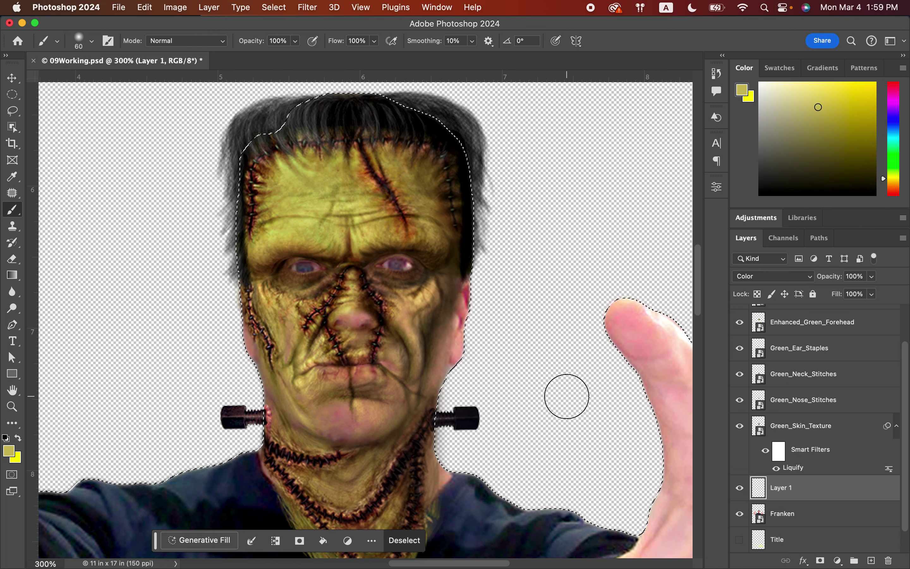
pyautogui.scroll(-5, 469, 366)
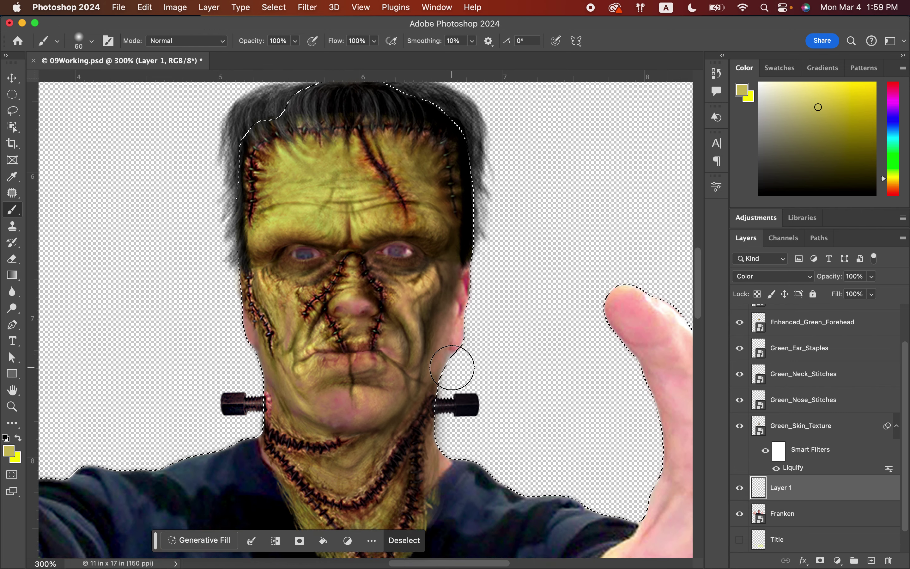
pyautogui.scroll(-5, 452, 368)
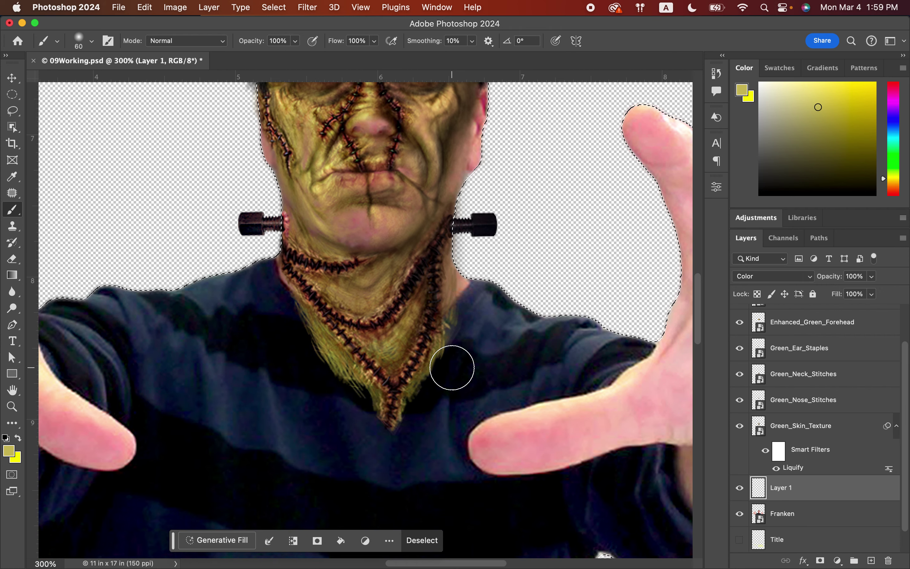
pyautogui.hscroll(-20, 452, 367)
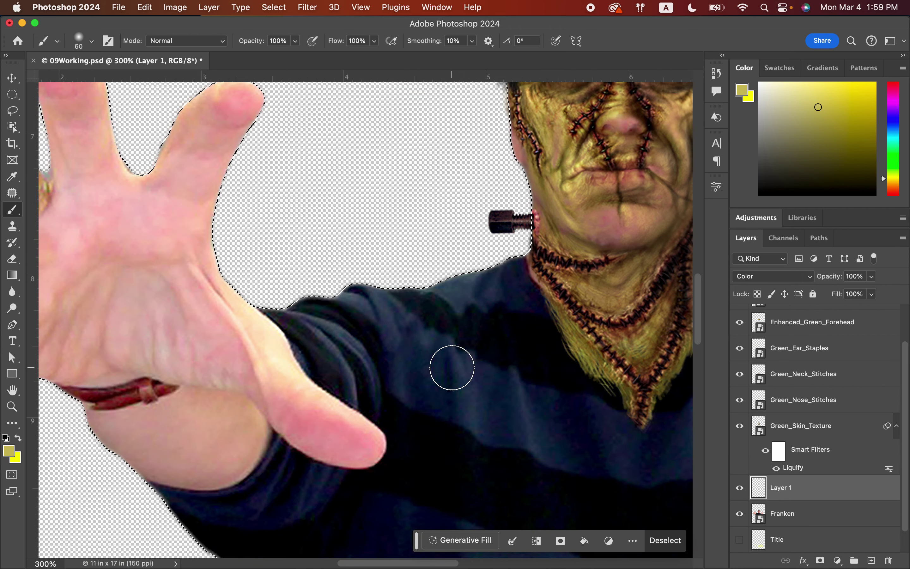
pyautogui.hscroll(-3, 452, 367)
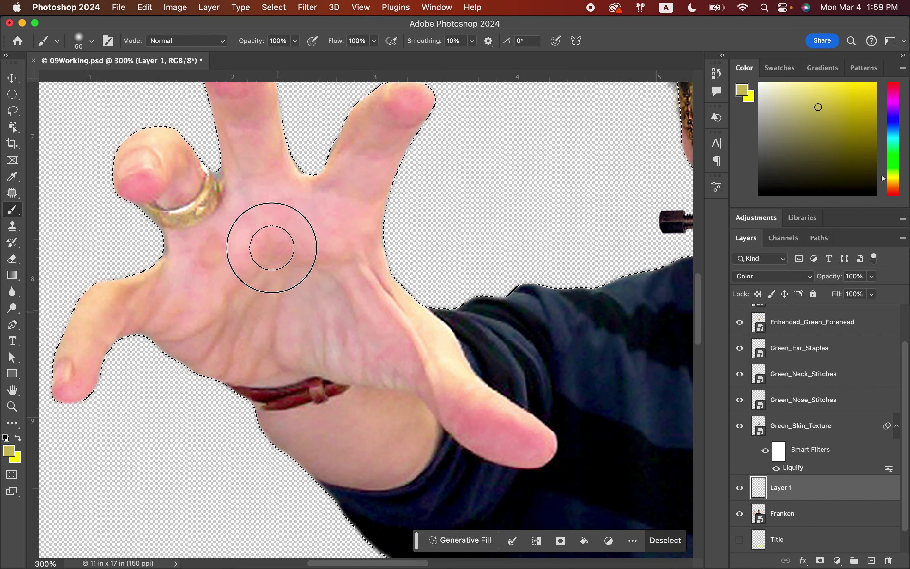
pyautogui.moveTo(270, 248)
pyautogui.mouseDown()
pyautogui.moveTo(263, 362)
pyautogui.moveTo(225, 243)
pyautogui.moveTo(227, 383)
pyautogui.moveTo(193, 226)
pyautogui.moveTo(168, 388)
pyautogui.moveTo(161, 283)
pyautogui.moveTo(136, 289)
pyautogui.moveTo(120, 317)
pyautogui.moveTo(104, 322)
pyautogui.moveTo(83, 377)
pyautogui.moveTo(61, 379)
pyautogui.moveTo(79, 340)
pyautogui.mouseUp()
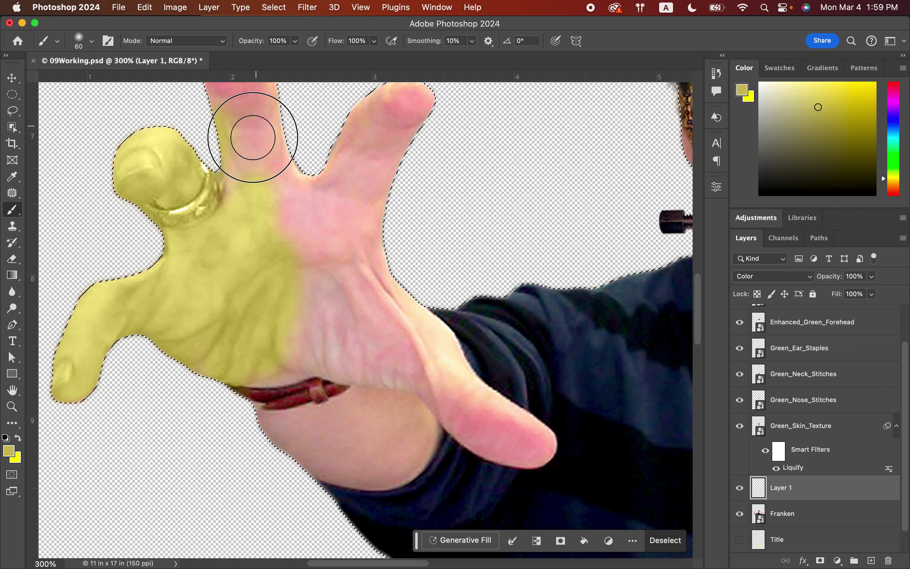
pyautogui.moveTo(253, 137); pyautogui.dragTo(291, 284)
pyautogui.moveTo(269, 397)
pyautogui.mouseDown()
pyautogui.moveTo(404, 432)
pyautogui.moveTo(415, 444)
pyautogui.moveTo(395, 428)
pyautogui.moveTo(423, 422)
pyautogui.moveTo(406, 460)
pyautogui.moveTo(336, 473)
pyautogui.moveTo(288, 433)
pyautogui.moveTo(368, 451)
pyautogui.moveTo(336, 421)
pyautogui.moveTo(406, 433)
pyautogui.mouseUp()
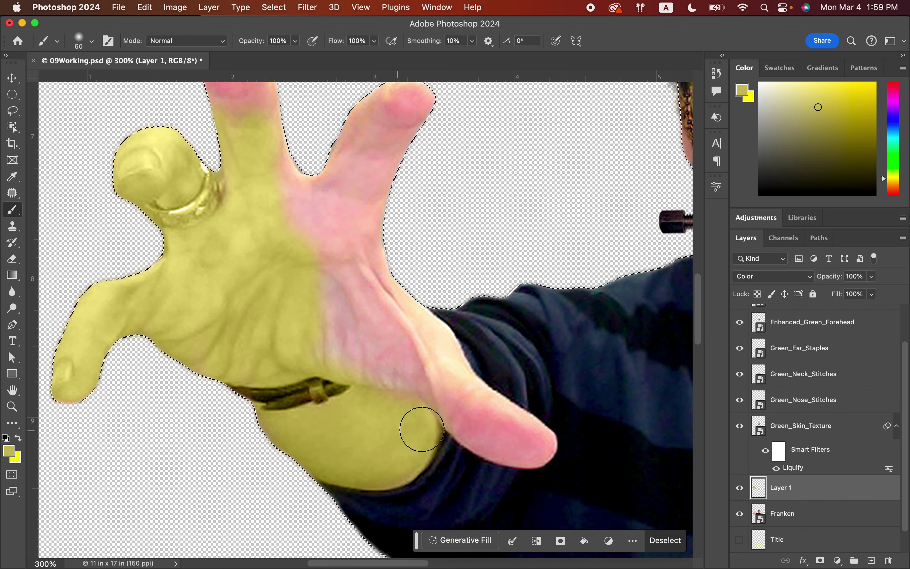
pyautogui.moveTo(538, 448)
pyautogui.mouseDown()
pyautogui.moveTo(463, 388)
pyautogui.moveTo(429, 331)
pyautogui.moveTo(393, 309)
pyautogui.moveTo(381, 303)
pyautogui.moveTo(449, 424)
pyautogui.moveTo(495, 449)
pyautogui.moveTo(537, 452)
pyautogui.moveTo(541, 443)
pyautogui.moveTo(449, 411)
pyautogui.moveTo(314, 335)
pyautogui.moveTo(415, 384)
pyautogui.moveTo(346, 319)
pyautogui.moveTo(379, 349)
pyautogui.moveTo(366, 276)
pyautogui.moveTo(345, 249)
pyautogui.moveTo(355, 214)
pyautogui.moveTo(374, 240)
pyautogui.moveTo(398, 103)
pyautogui.moveTo(377, 189)
pyautogui.moveTo(406, 132)
pyautogui.mouseUp()
pyautogui.scroll(5, 404, 131)
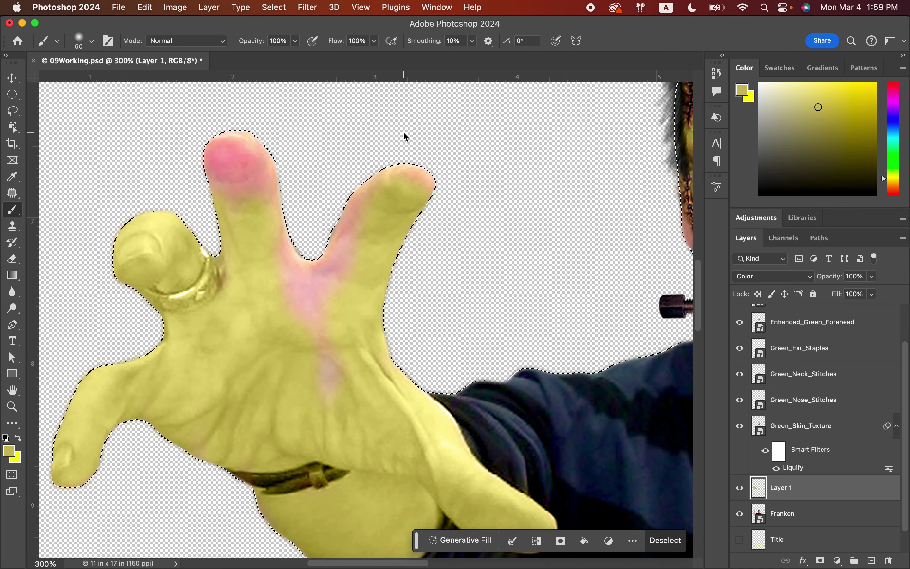
pyautogui.moveTo(433, 185)
pyautogui.mouseDown()
pyautogui.moveTo(365, 184)
pyautogui.moveTo(342, 216)
pyautogui.moveTo(328, 347)
pyautogui.moveTo(315, 287)
pyautogui.moveTo(329, 362)
pyautogui.moveTo(278, 258)
pyautogui.mouseUp()
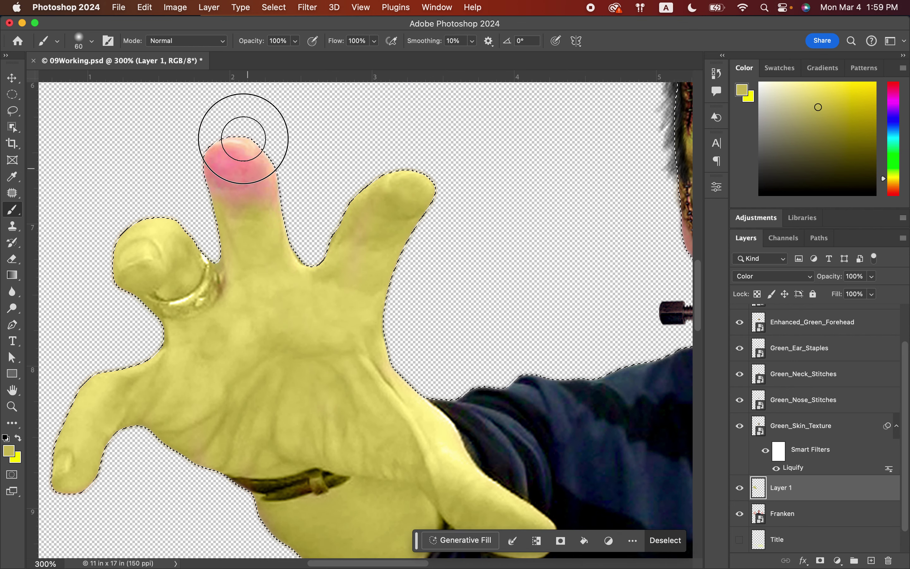
pyautogui.moveTo(243, 138)
pyautogui.mouseDown()
pyautogui.moveTo(237, 178)
pyautogui.moveTo(265, 192)
pyautogui.moveTo(228, 201)
pyautogui.moveTo(233, 183)
pyautogui.mouseUp()
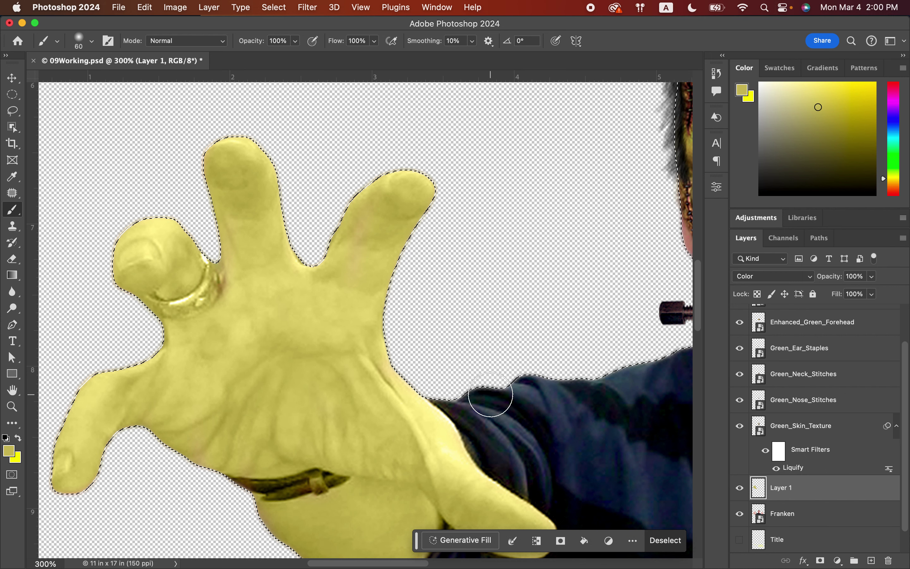
# Paint the second hand and forearm yellow-green, covering the remaining pink.
pyautogui.hscroll(20, 490, 395)
pyautogui.scroll(-10, 491, 395)
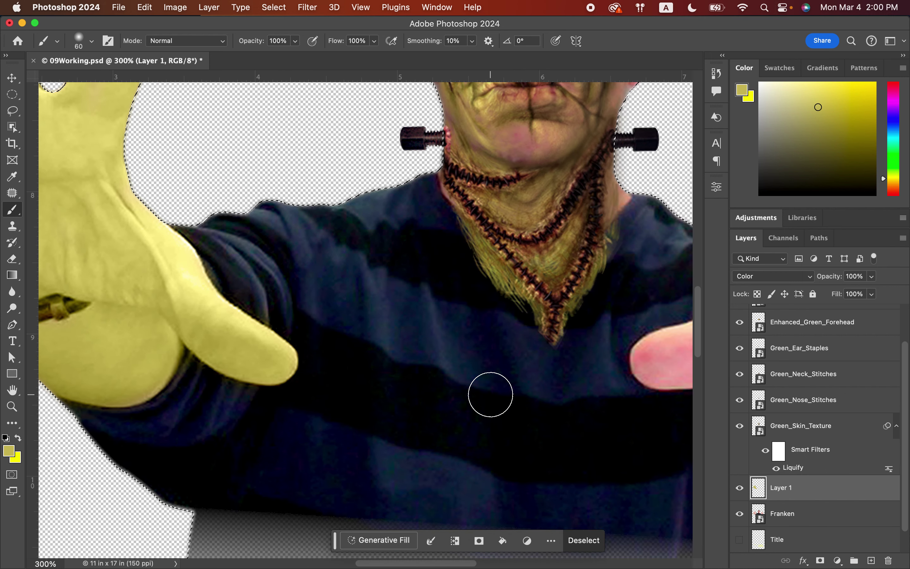
pyautogui.hscroll(10, 491, 394)
pyautogui.scroll(2, 490, 395)
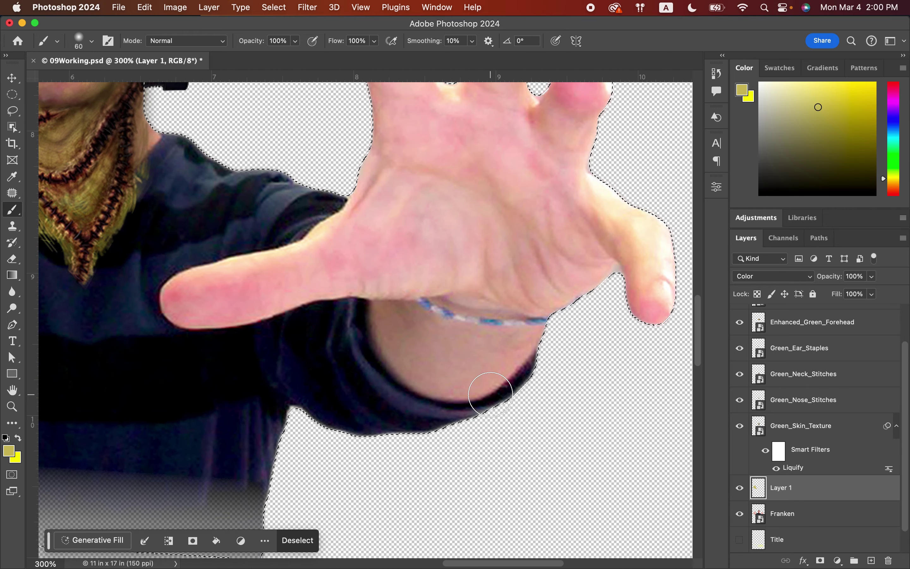
pyautogui.moveTo(487, 378)
pyautogui.mouseDown()
pyautogui.moveTo(513, 342)
pyautogui.moveTo(512, 363)
pyautogui.moveTo(484, 385)
pyautogui.moveTo(407, 373)
pyautogui.moveTo(388, 348)
pyautogui.moveTo(387, 305)
pyautogui.moveTo(538, 327)
pyautogui.moveTo(410, 340)
pyautogui.moveTo(442, 355)
pyautogui.moveTo(505, 348)
pyautogui.moveTo(416, 307)
pyautogui.moveTo(301, 293)
pyautogui.moveTo(175, 314)
pyautogui.moveTo(206, 288)
pyautogui.moveTo(312, 268)
pyautogui.moveTo(358, 247)
pyautogui.moveTo(379, 213)
pyautogui.moveTo(328, 317)
pyautogui.moveTo(203, 332)
pyautogui.mouseUp()
pyautogui.scroll(5, 507, 203)
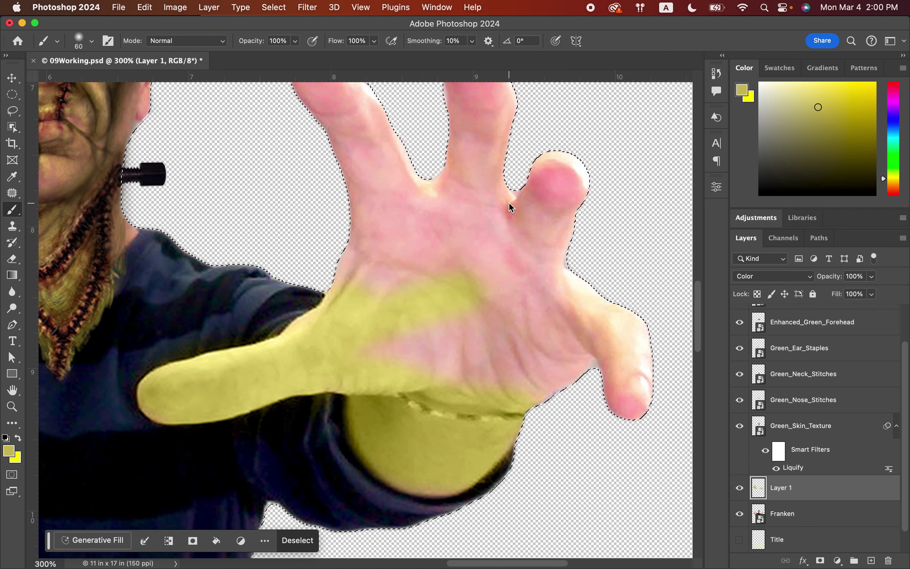
pyautogui.moveTo(457, 361)
pyautogui.mouseDown()
pyautogui.moveTo(604, 360)
pyautogui.moveTo(630, 400)
pyautogui.moveTo(632, 319)
pyautogui.moveTo(605, 319)
pyautogui.moveTo(567, 431)
pyautogui.moveTo(510, 211)
pyautogui.moveTo(425, 427)
pyautogui.moveTo(463, 200)
pyautogui.moveTo(429, 212)
pyautogui.moveTo(397, 412)
pyautogui.moveTo(356, 299)
pyautogui.moveTo(356, 229)
pyautogui.mouseUp()
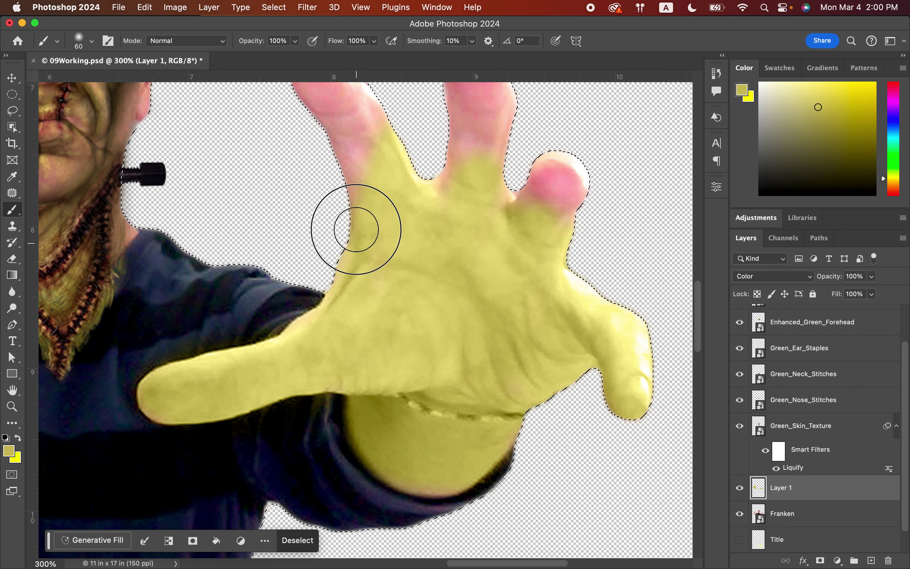
pyautogui.scroll(5, 358, 233)
pyautogui.moveTo(311, 417)
pyautogui.mouseDown()
pyautogui.moveTo(305, 392)
pyautogui.moveTo(366, 262)
pyautogui.moveTo(296, 116)
pyautogui.moveTo(380, 196)
pyautogui.moveTo(360, 181)
pyautogui.moveTo(342, 136)
pyautogui.moveTo(454, 265)
pyautogui.moveTo(461, 286)
pyautogui.moveTo(460, 123)
pyautogui.moveTo(497, 149)
pyautogui.moveTo(510, 240)
pyautogui.moveTo(489, 132)
pyautogui.moveTo(482, 303)
pyautogui.moveTo(544, 294)
pyautogui.moveTo(581, 230)
pyautogui.moveTo(562, 306)
pyautogui.moveTo(553, 226)
pyautogui.moveTo(553, 313)
pyautogui.moveTo(526, 254)
pyautogui.moveTo(519, 293)
pyautogui.moveTo(501, 268)
pyautogui.mouseUp()
pyautogui.hscroll(-10, 503, 268)
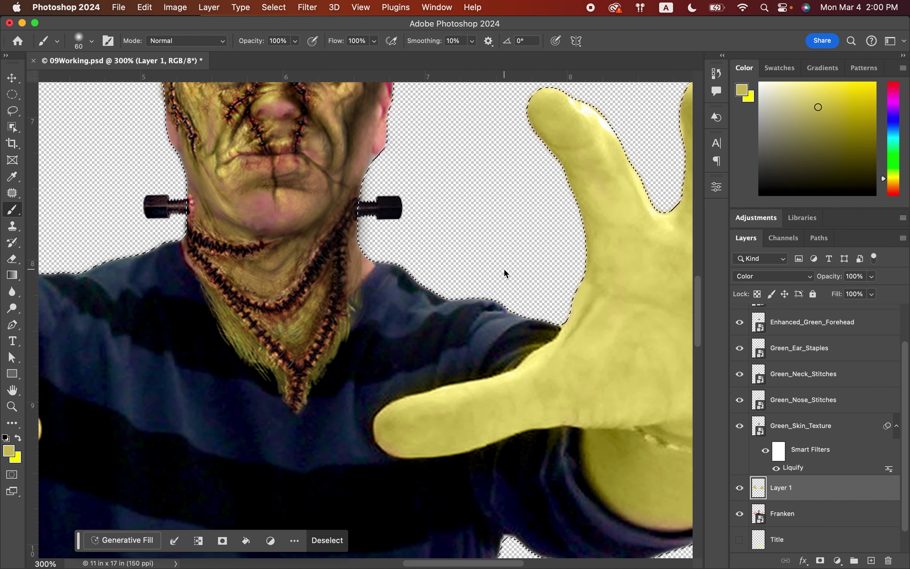
pyautogui.scroll(3, 504, 269)
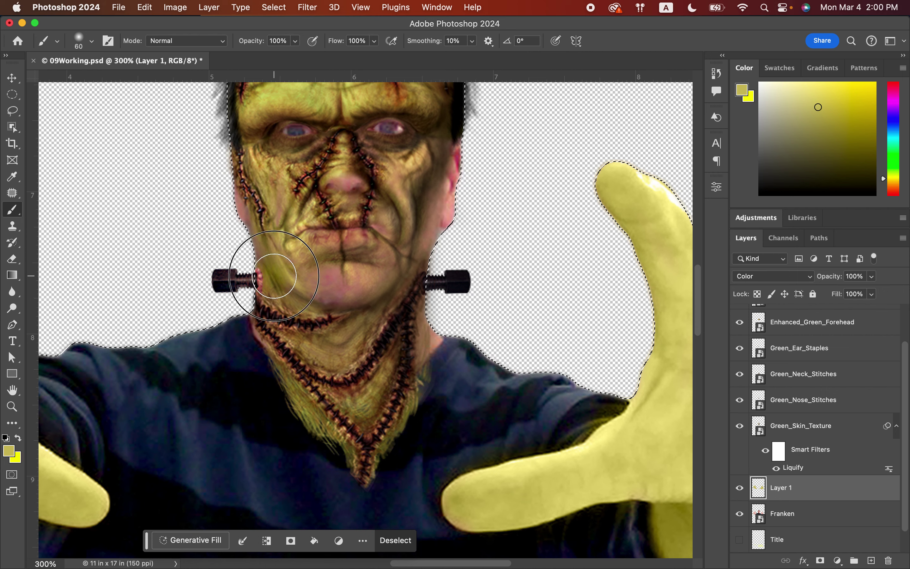
# Tint the jaw, chin, neck, nose, upper lip and cheek yellow-green.
pyautogui.moveTo(275, 276)
pyautogui.mouseDown()
pyautogui.moveTo(267, 337)
pyautogui.moveTo(281, 271)
pyautogui.moveTo(342, 307)
pyautogui.moveTo(372, 282)
pyautogui.moveTo(371, 352)
pyautogui.mouseUp()
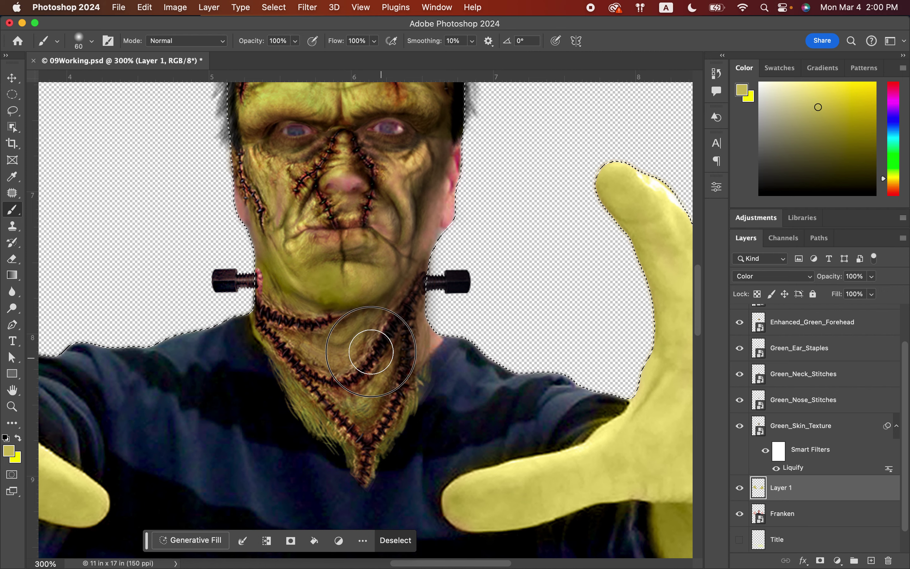
pyautogui.moveTo(326, 289)
pyautogui.mouseDown()
pyautogui.moveTo(308, 435)
pyautogui.moveTo(355, 482)
pyautogui.moveTo(266, 344)
pyautogui.moveTo(381, 311)
pyautogui.mouseUp()
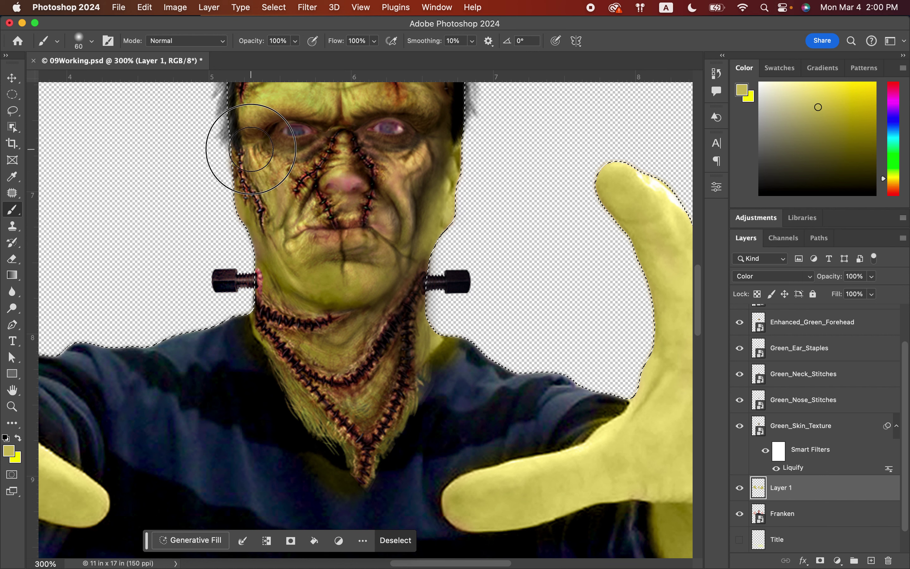
pyautogui.moveTo(275, 238)
pyautogui.mouseDown()
pyautogui.moveTo(354, 166)
pyautogui.moveTo(384, 181)
pyautogui.moveTo(338, 158)
pyautogui.moveTo(309, 241)
pyautogui.moveTo(342, 237)
pyautogui.moveTo(386, 203)
pyautogui.moveTo(338, 181)
pyautogui.mouseUp()
pyautogui.scroll(5, 297, 194)
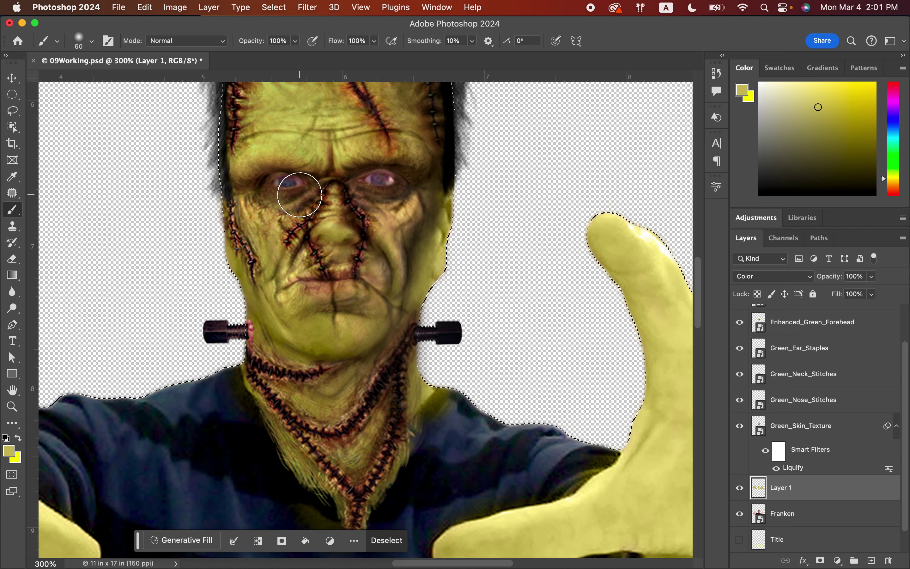
pyautogui.scroll(1, 300, 194)
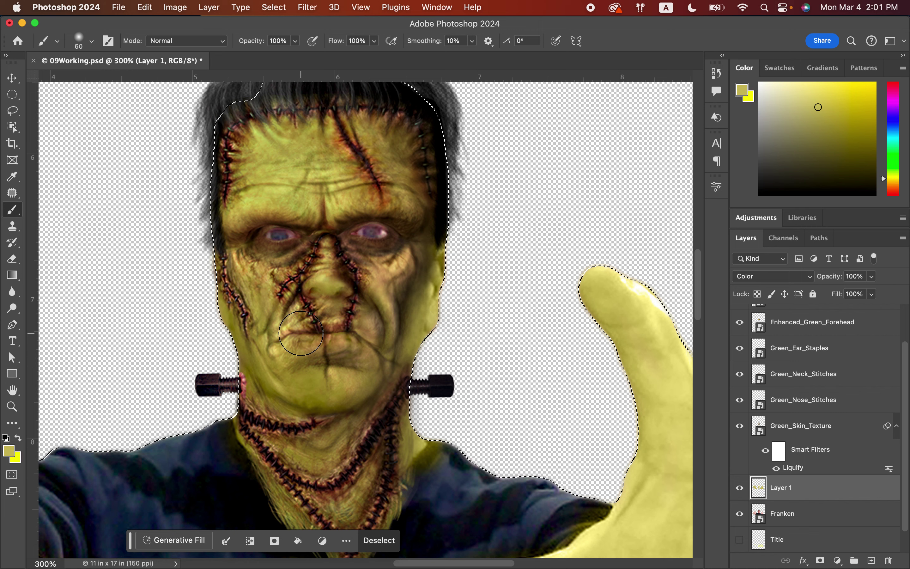
pyautogui.moveTo(405, 302); pyautogui.dragTo(372, 326)
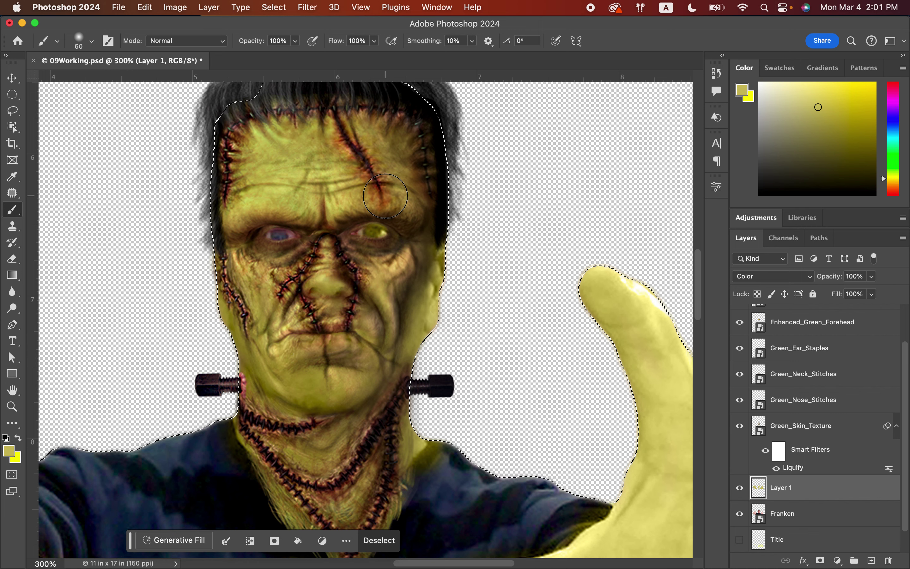
# Paint the brow yellow-green, undoing strokes that tinted the purple eyes.
pyautogui.scroll(-2, 385, 196)
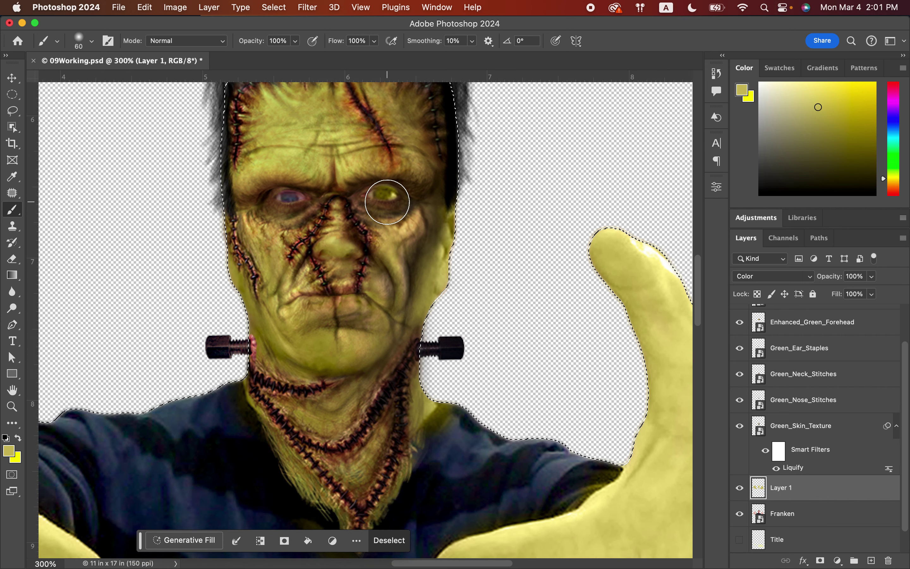
pyautogui.press('super+z')
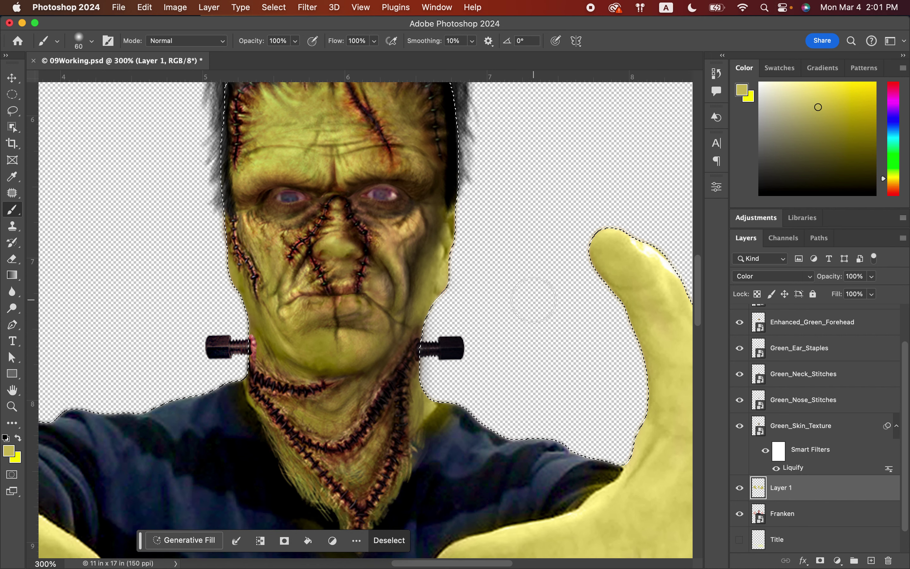
pyautogui.moveTo(401, 170)
pyautogui.mouseDown()
pyautogui.moveTo(376, 158)
pyautogui.moveTo(384, 161)
pyautogui.moveTo(360, 173)
pyautogui.mouseUp()
pyautogui.press('super+z')
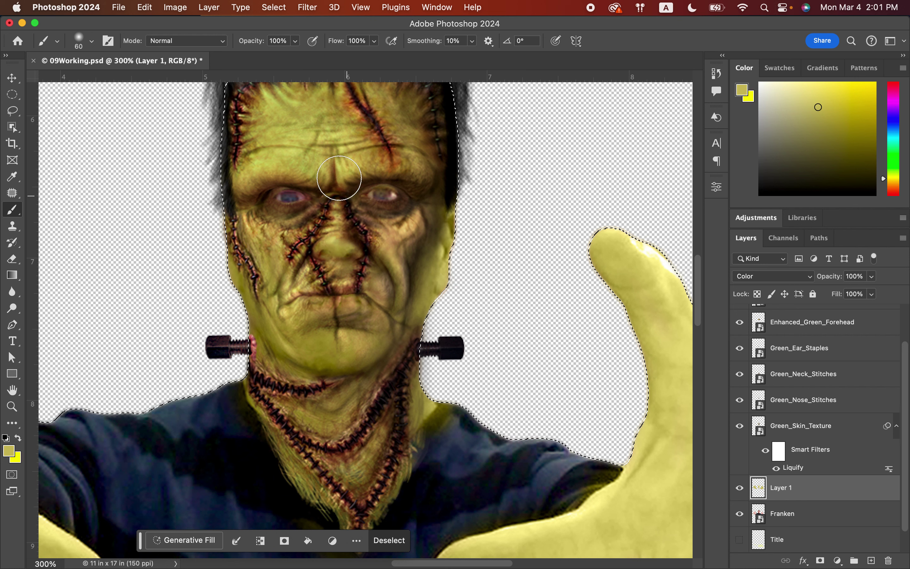
pyautogui.moveTo(314, 177); pyautogui.dragTo(269, 166)
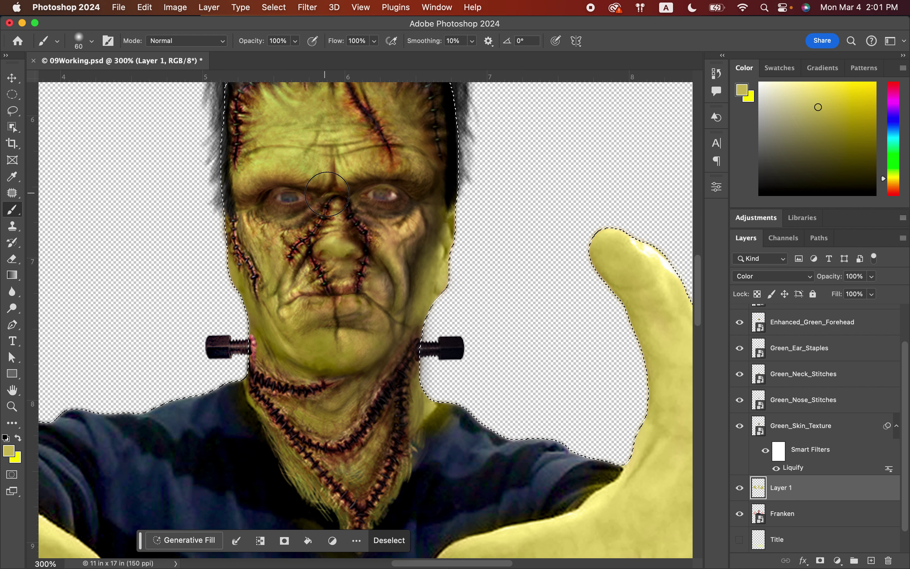
pyautogui.scroll(5, 404, 280)
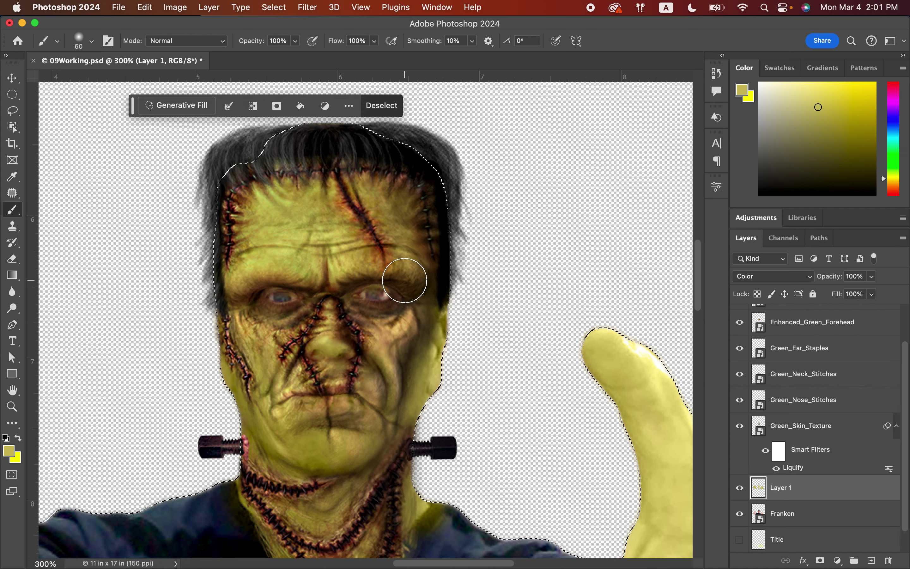
pyautogui.scroll(-15, 404, 281)
pyautogui.scroll(-2, 404, 281)
pyautogui.hscroll(-8, 403, 276)
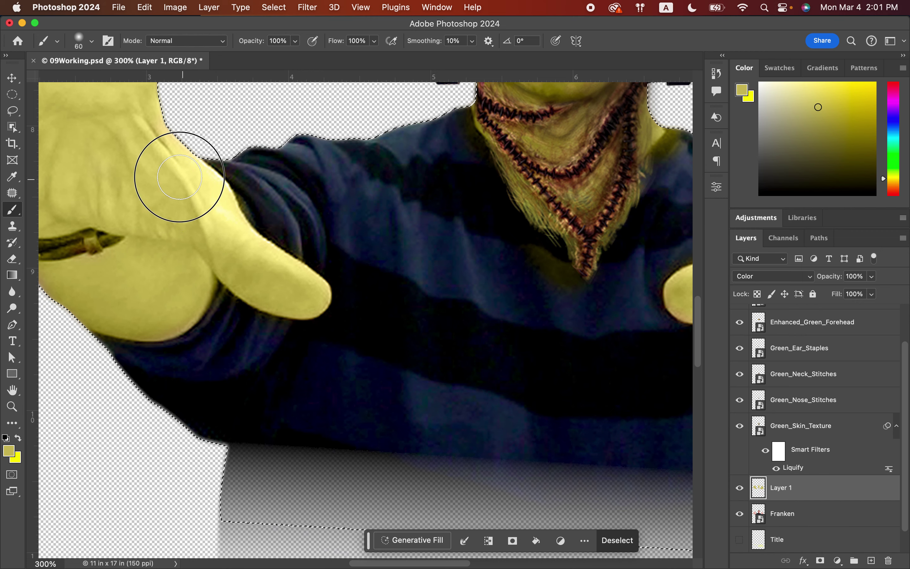
# Zoom out to view the whole tinted figure and deselect with Cmd+D.
pyautogui.click(14, 406)
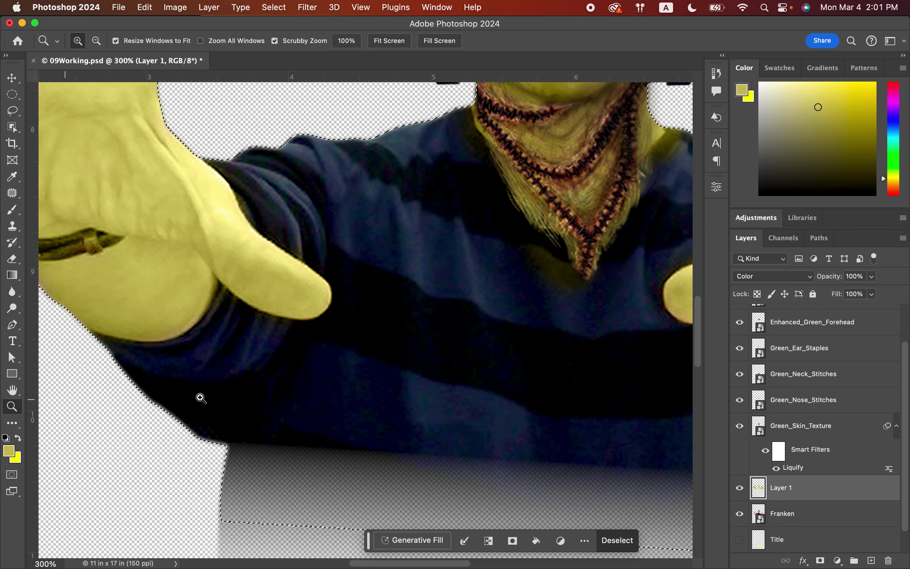
pyautogui.keyDown('alt'); pyautogui.click(253, 402); pyautogui.keyUp('alt')
pyautogui.keyDown('alt'); pyautogui.click(253, 403); pyautogui.keyUp('alt')
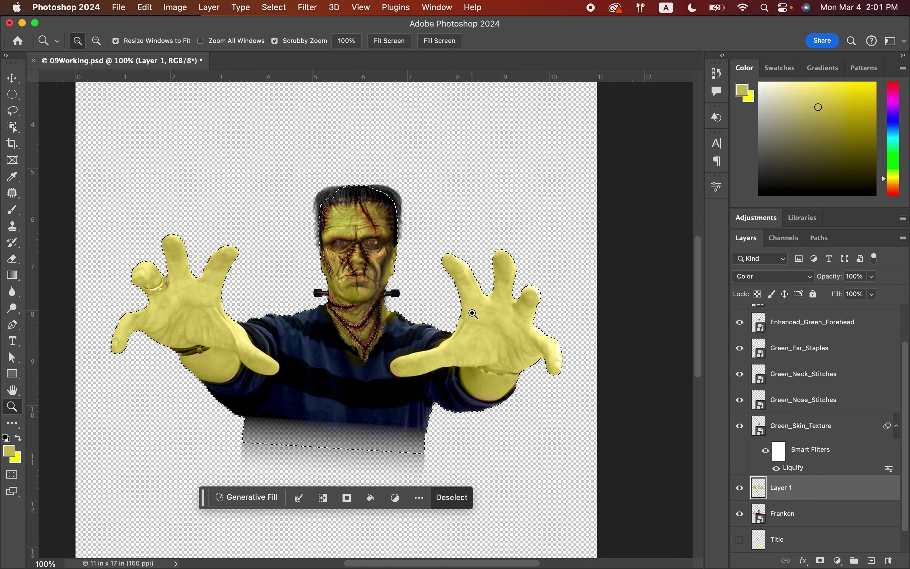
pyautogui.press('super+d')
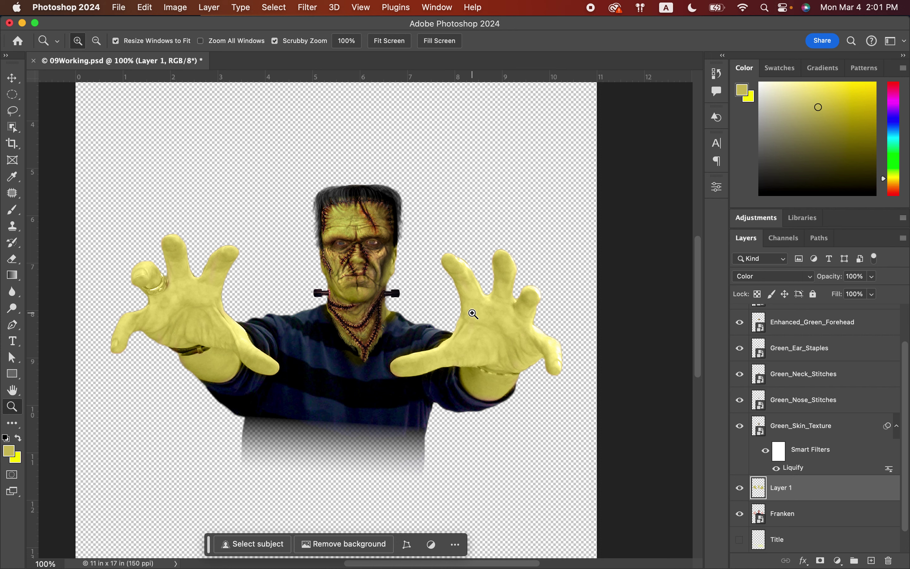
pyautogui.scroll(2, 817, 435)
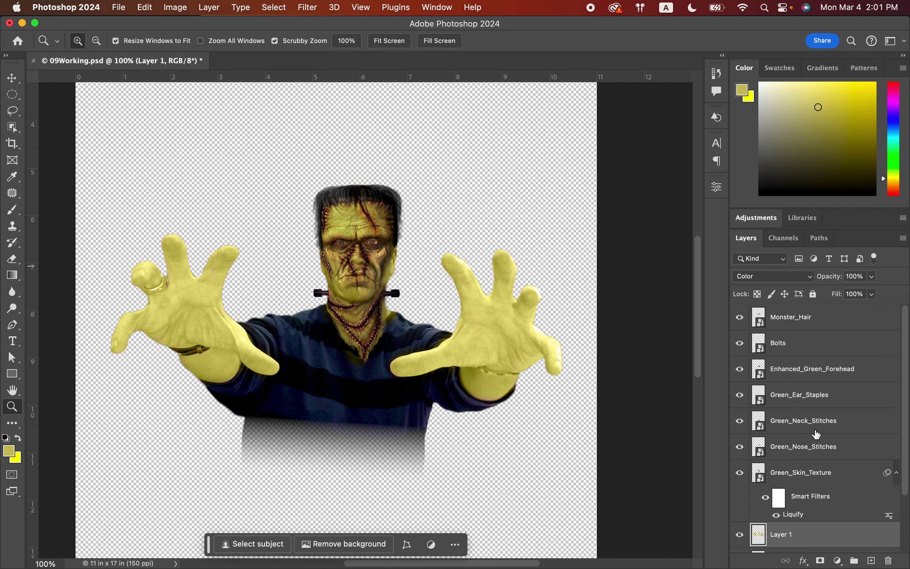
# Merge the visible layers and rename the merged Layer 1 to 'Monster'.
pyautogui.click(904, 238)
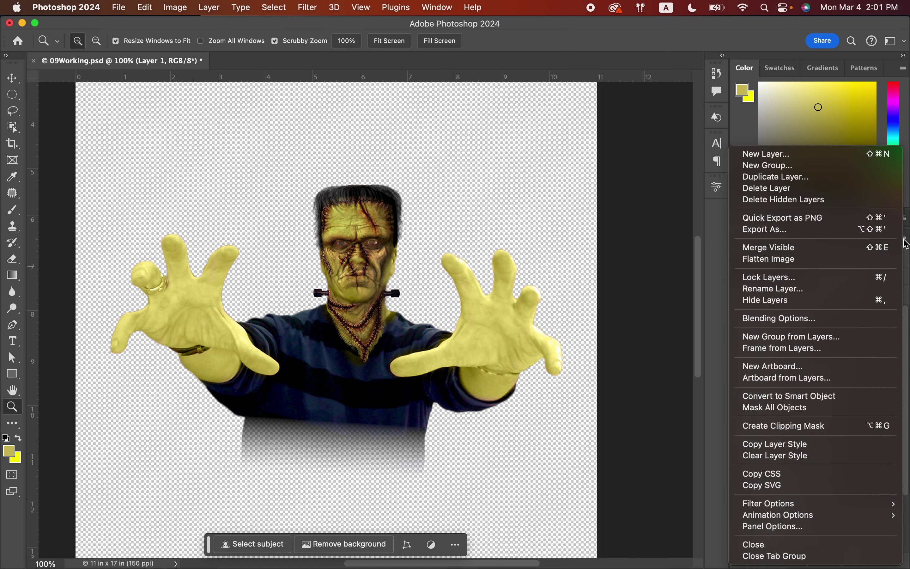
pyautogui.click(785, 249)
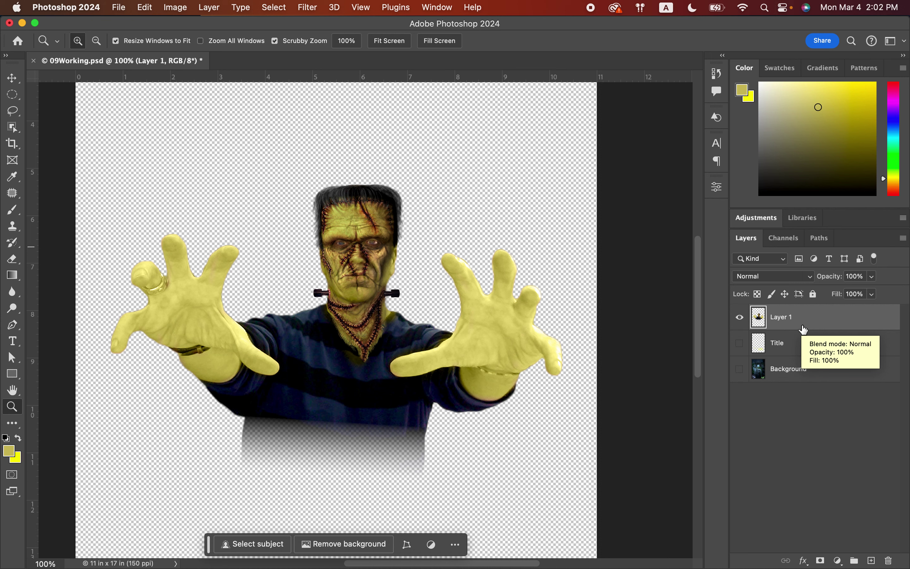
pyautogui.doubleClick(780, 319)
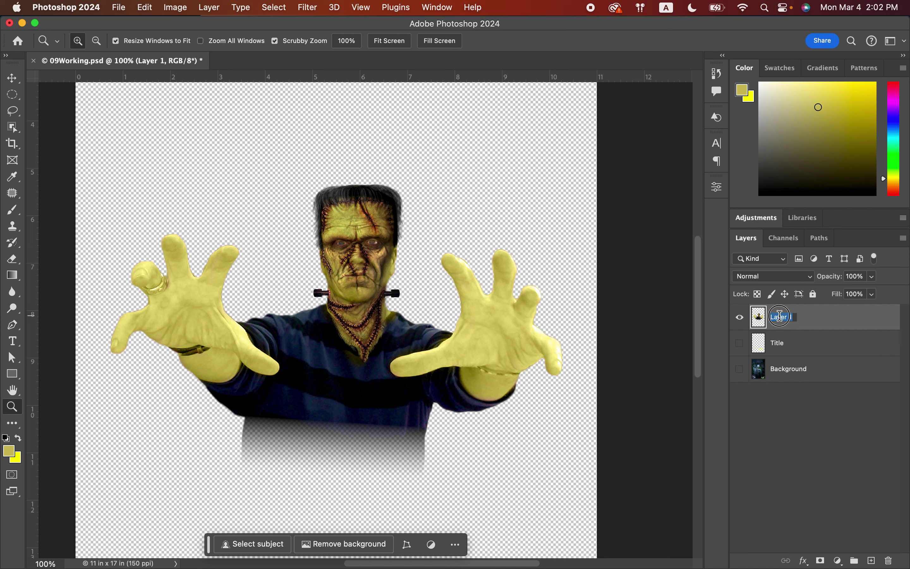
pyautogui.write('Monster')
pyautogui.press('Return')
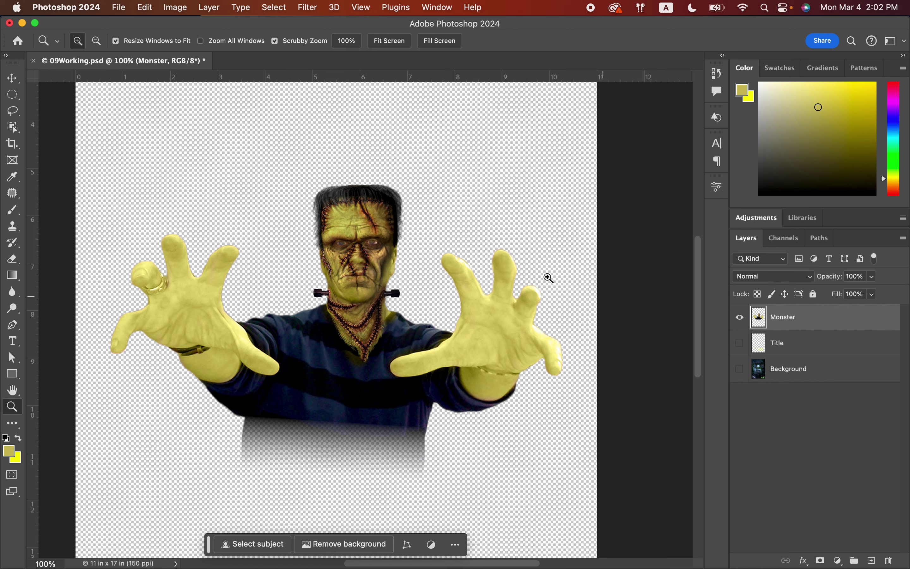
pyautogui.click(124, 8)
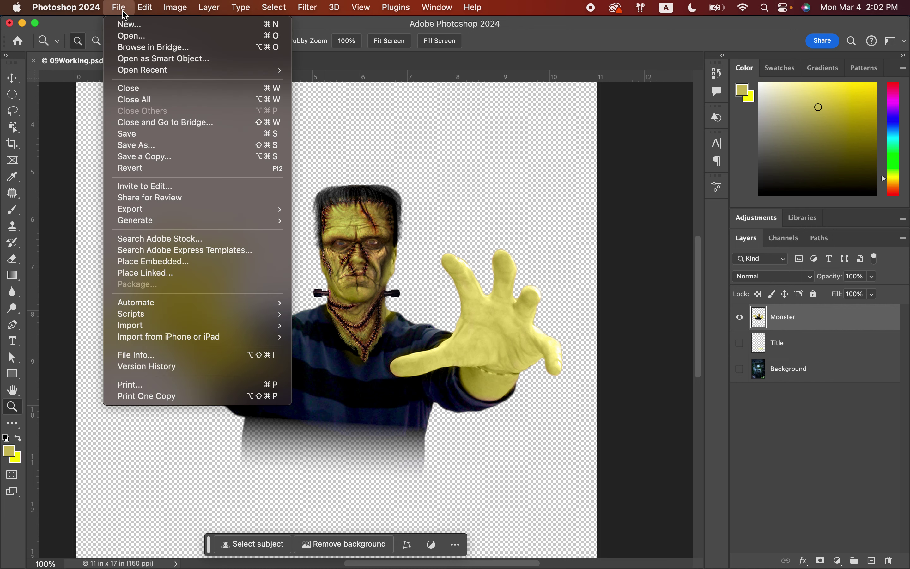
pyautogui.click(130, 37)
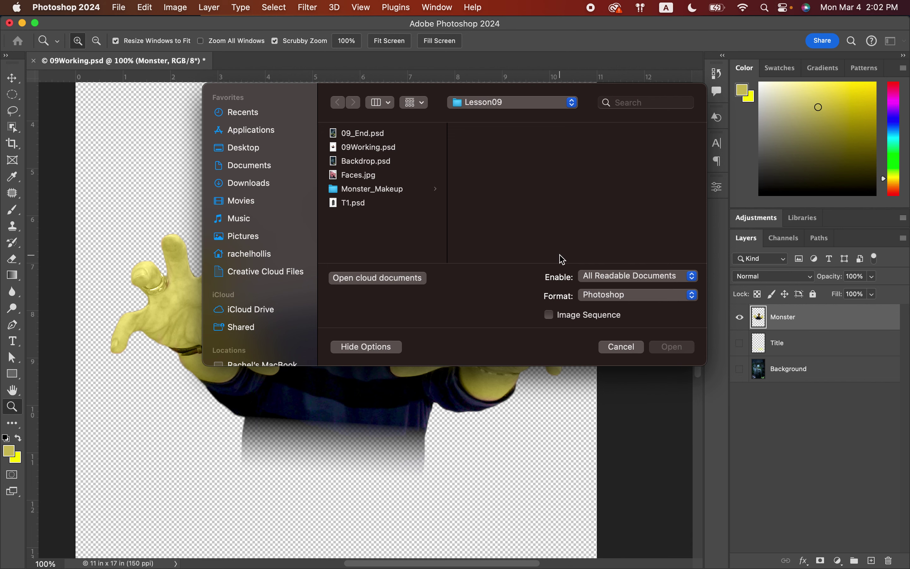
pyautogui.click(622, 346)
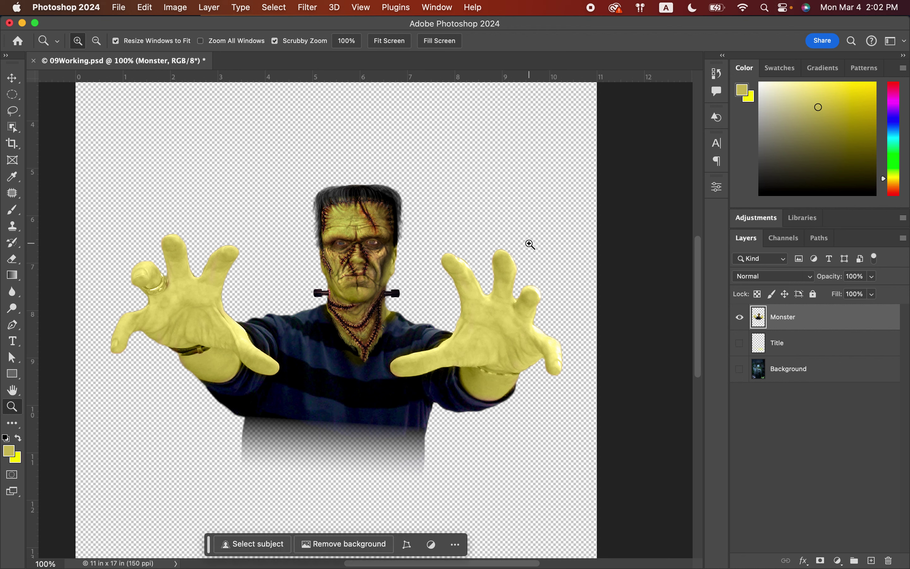
# Save the document and turn on visibility for the Title and Background layers.
pyautogui.press('super+s')
pyautogui.click(739, 343)
pyautogui.click(739, 371)
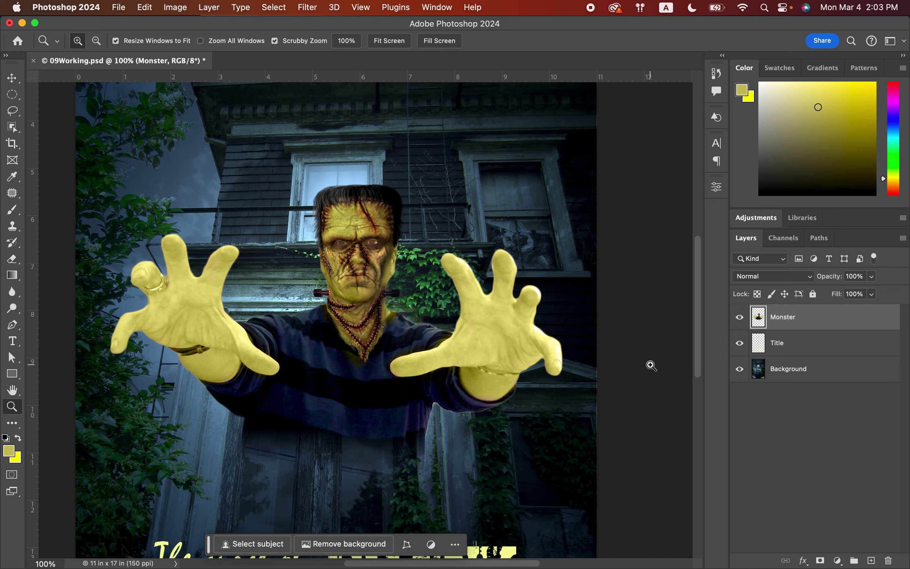
pyautogui.scroll(-5, 651, 365)
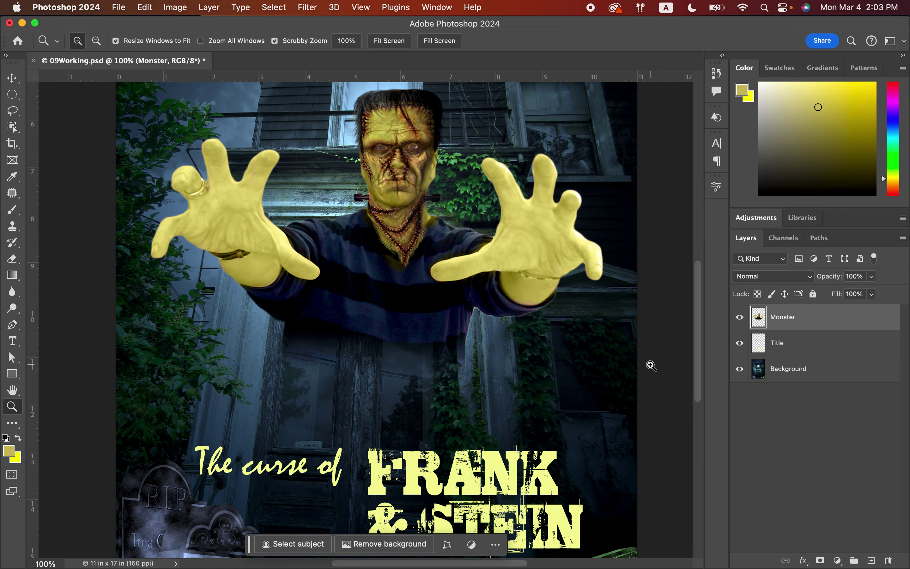
pyautogui.scroll(3, 651, 366)
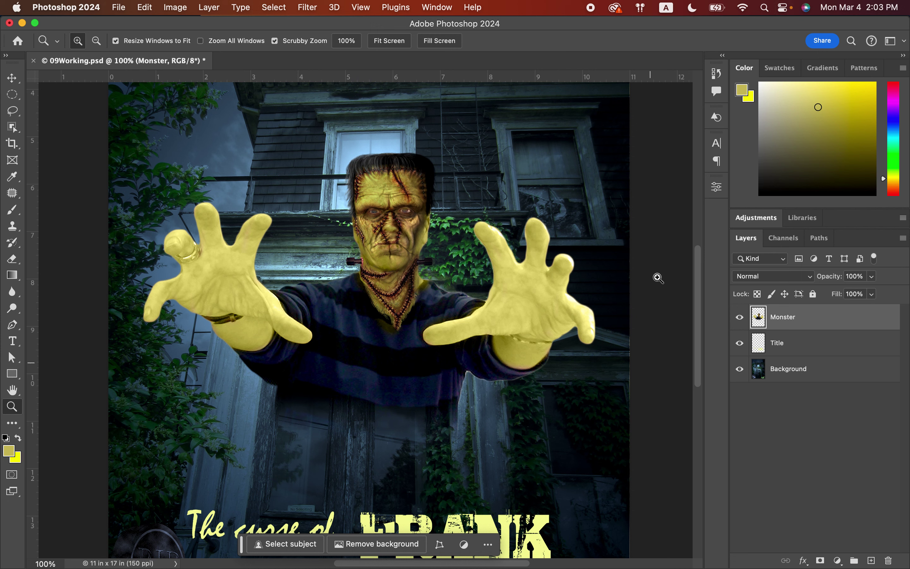
pyautogui.click(717, 73)
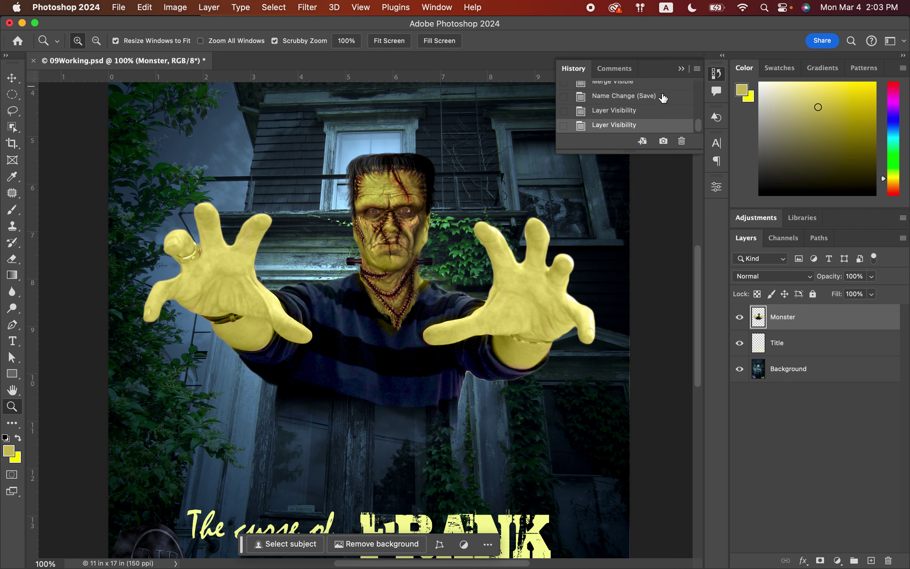
pyautogui.scroll(3, 658, 100)
pyautogui.scroll(10, 657, 101)
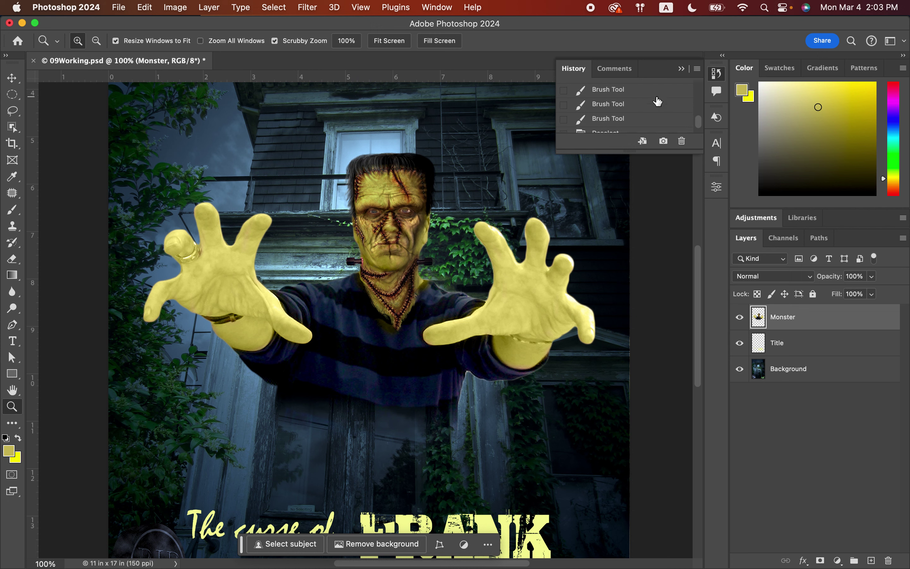
pyautogui.scroll(1, 658, 101)
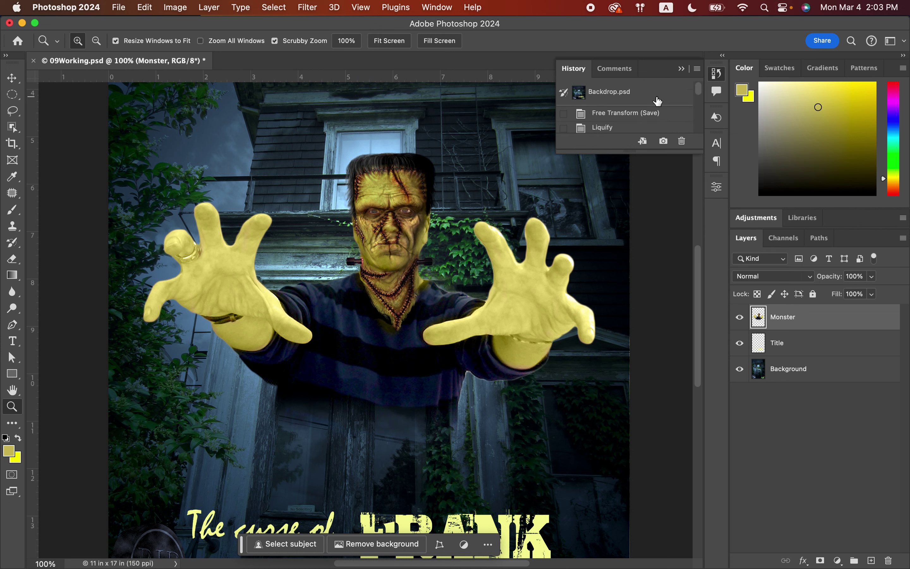
pyautogui.scroll(-12, 658, 100)
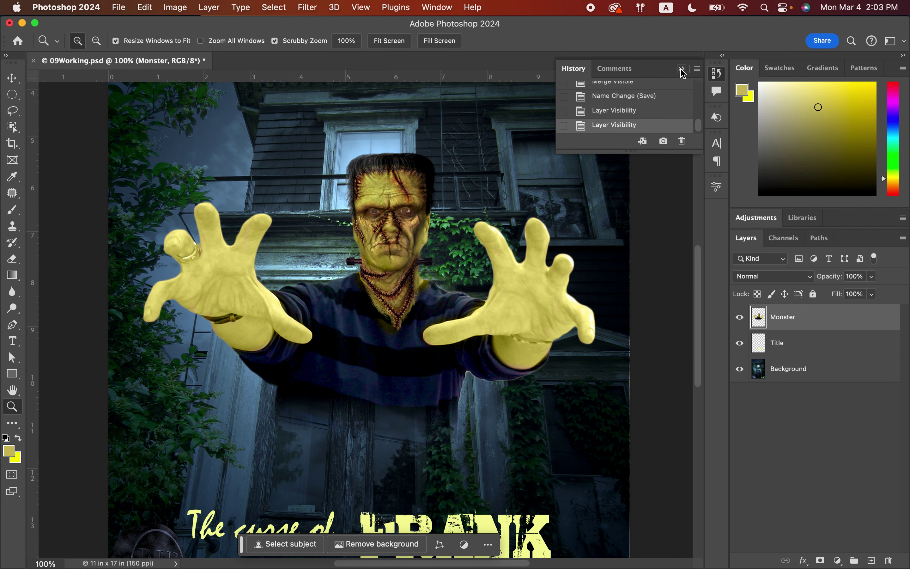
pyautogui.click(683, 71)
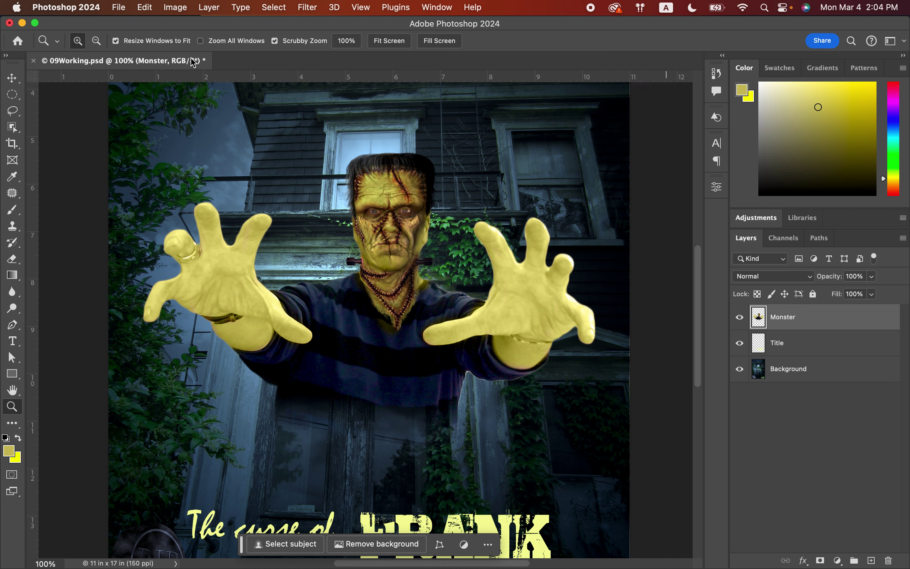
# Save the poster, then open T1.psd from the Lesson09 folder via File > Open.
pyautogui.press('super+s')
pyautogui.click(119, 8)
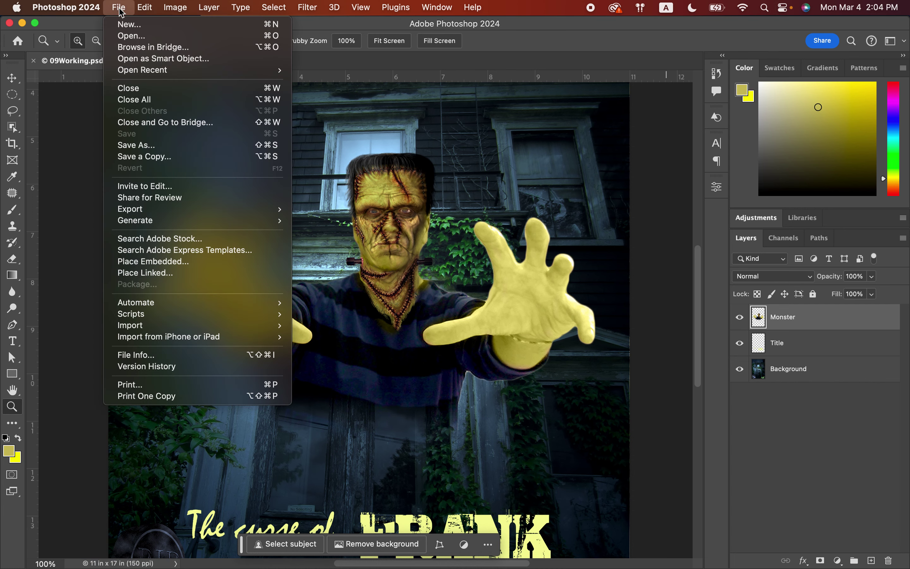
pyautogui.click(137, 35)
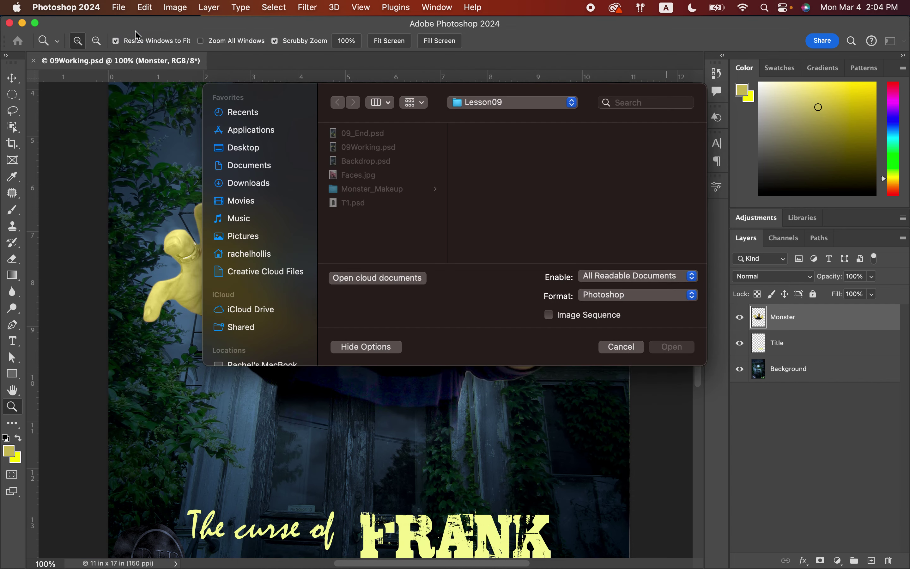
pyautogui.click(341, 203)
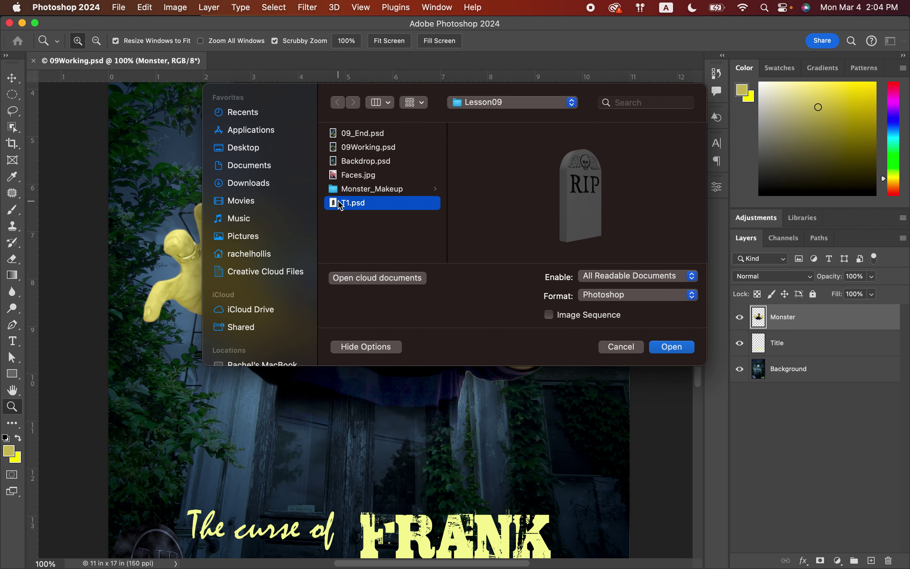
pyautogui.doubleClick(340, 203)
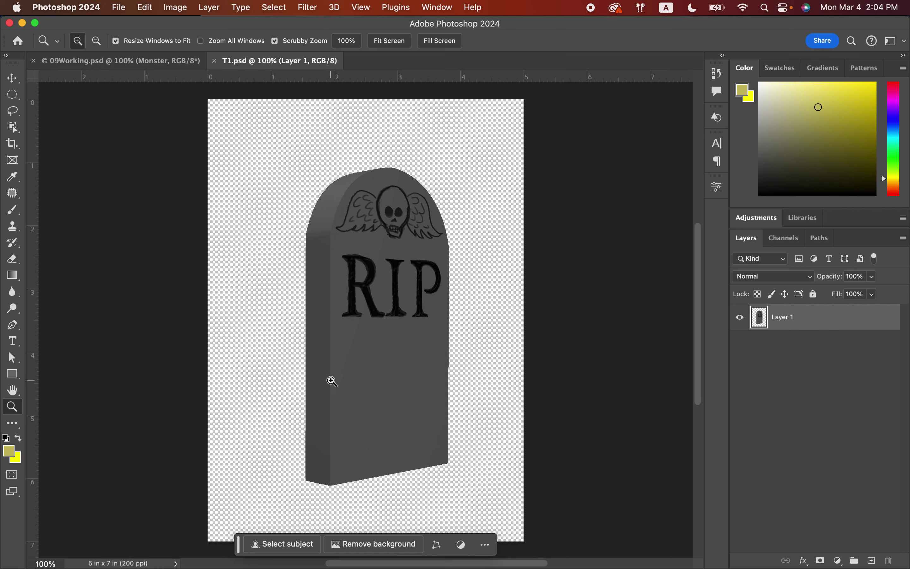
# Reset colours to black and white, try Clouds, undo it, and apply Difference Clouds.
pyautogui.click(5, 438)
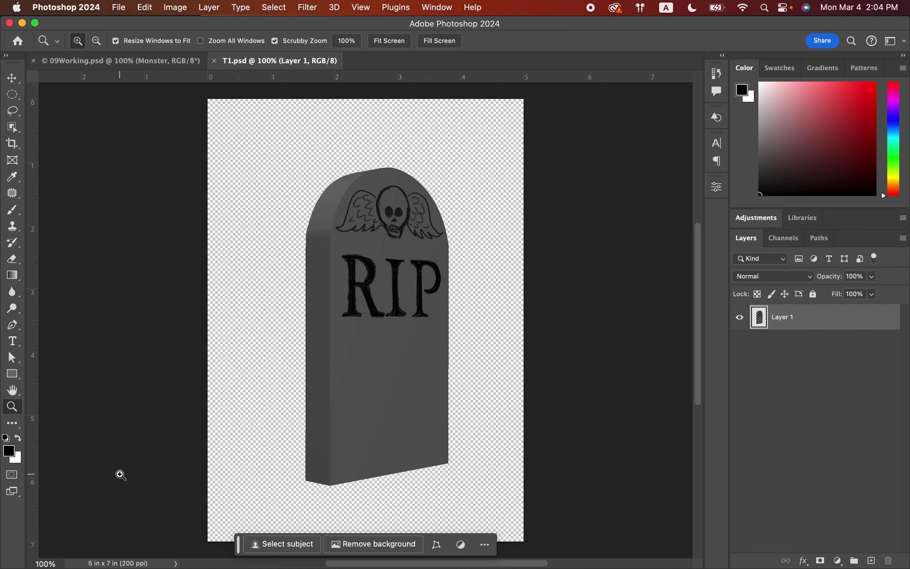
pyautogui.click(306, 7)
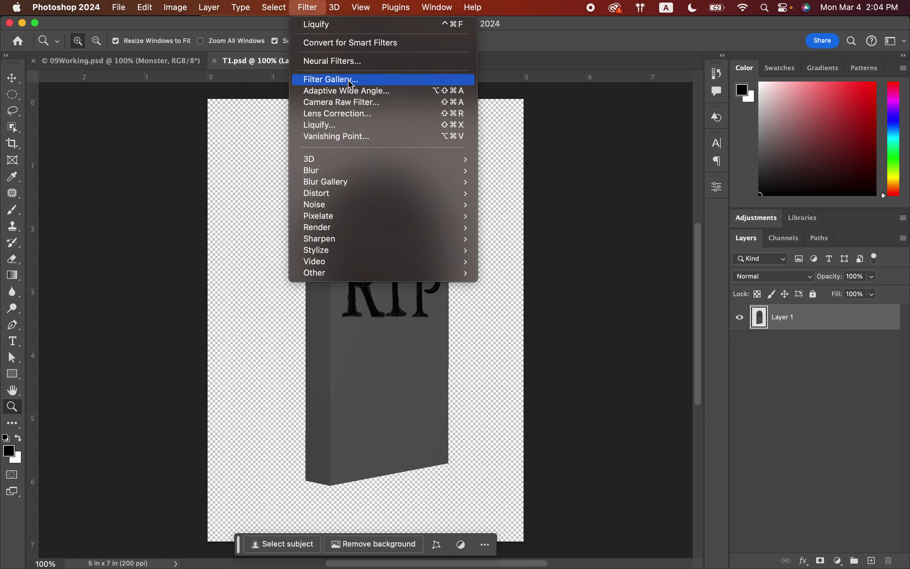
pyautogui.moveTo(370, 230)
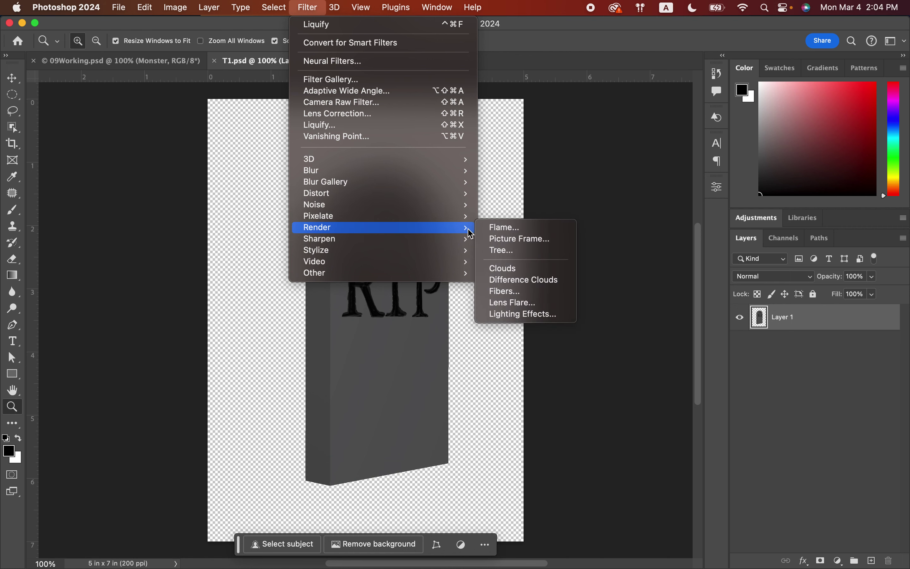
pyautogui.click(503, 270)
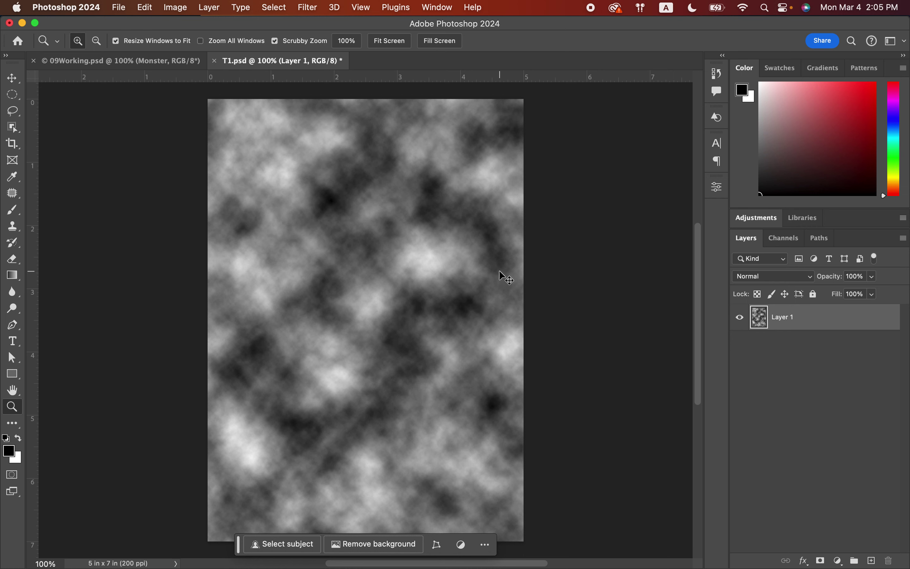
pyautogui.press('super+z')
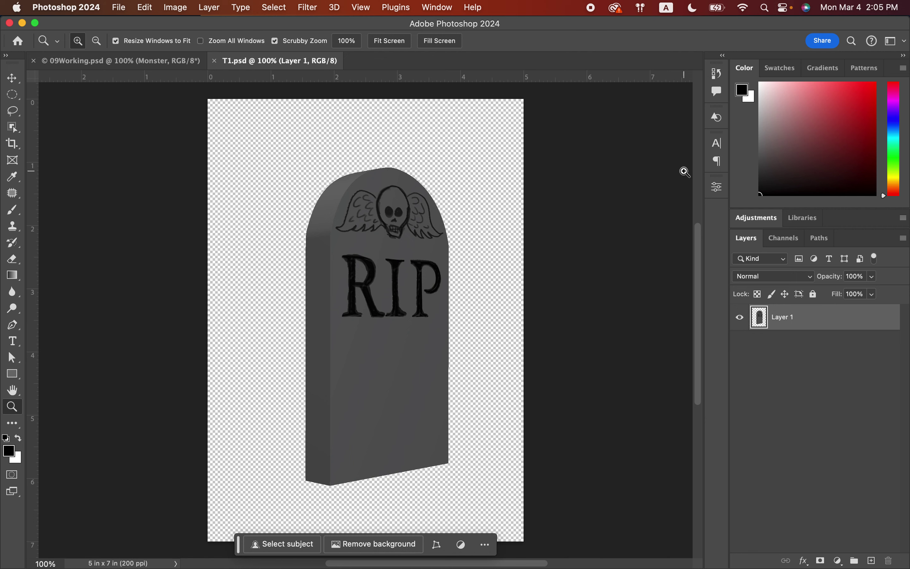
pyautogui.click(314, 8)
pyautogui.moveTo(467, 228)
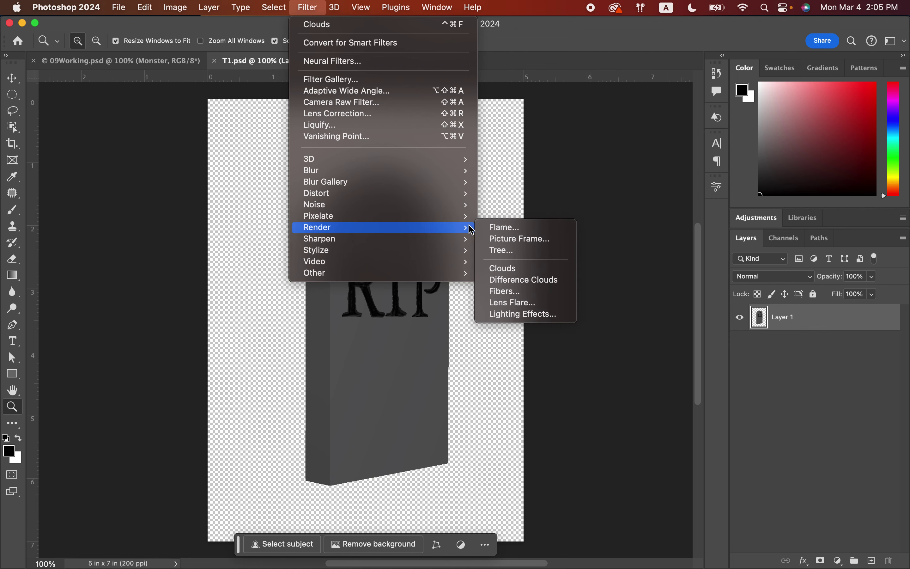
pyautogui.click(496, 284)
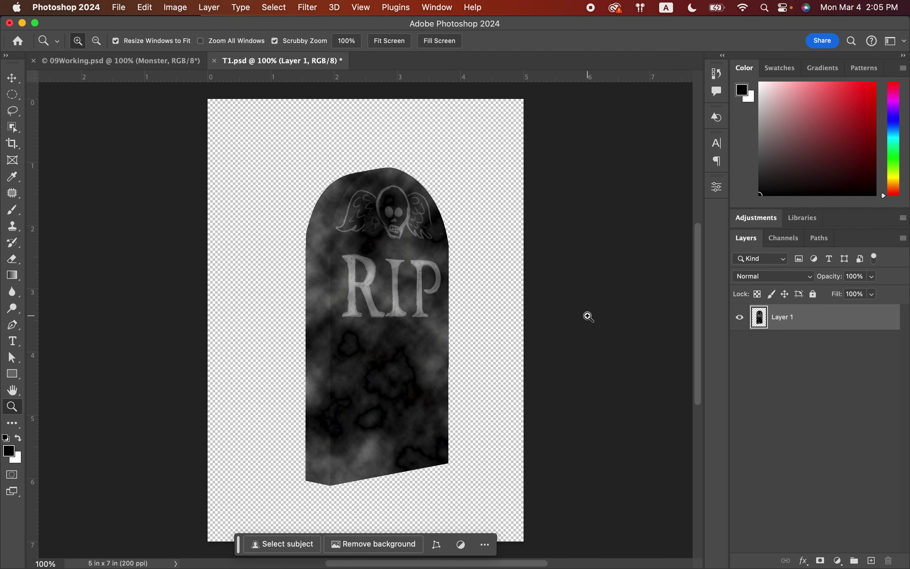
# Apply a 13 px Iris Blur with its sharp ellipse fitted over the RIP lettering.
pyautogui.click(306, 8)
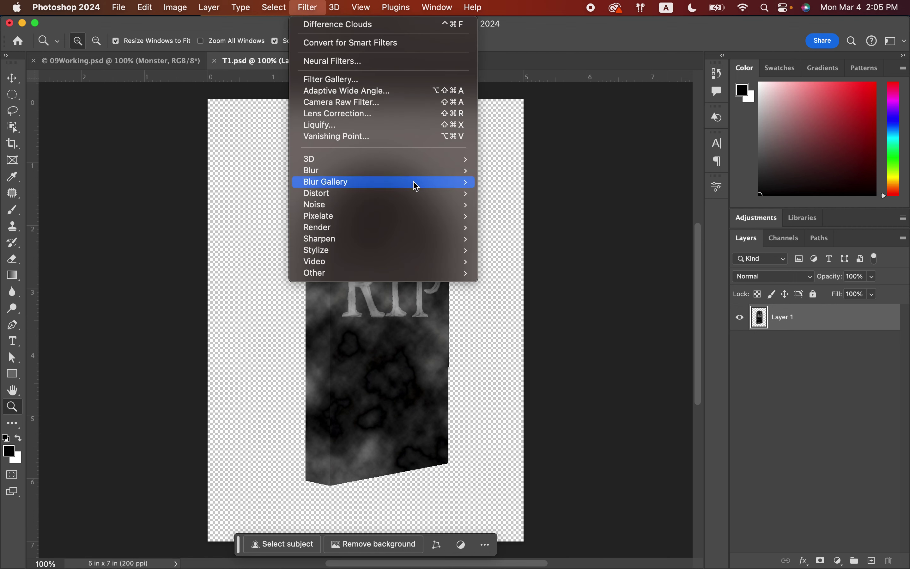
pyautogui.moveTo(413, 181)
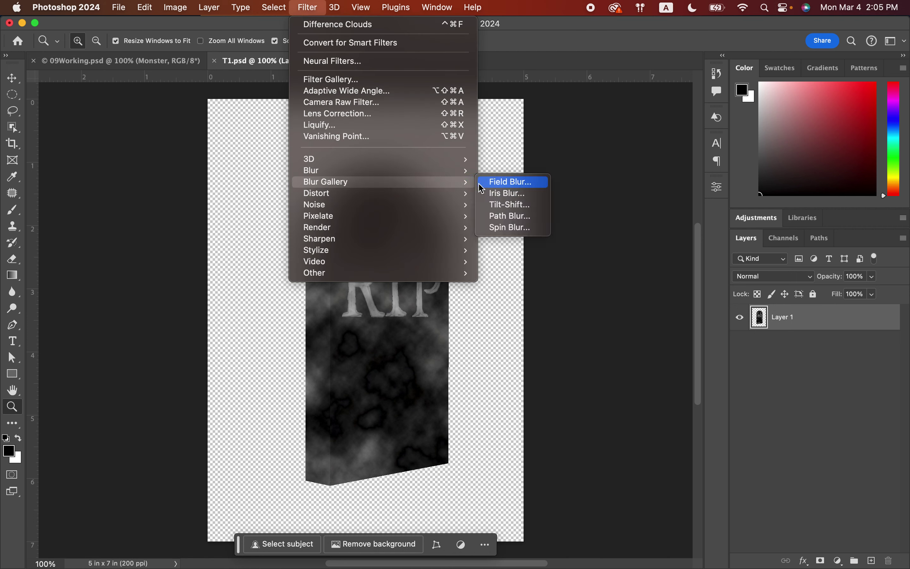
pyautogui.click(504, 193)
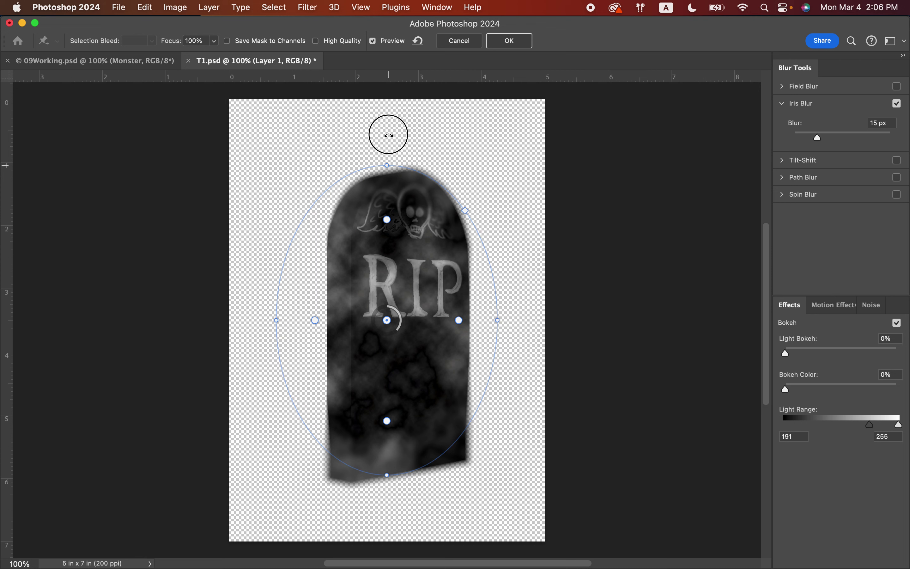
pyautogui.moveTo(386, 164); pyautogui.dragTo(388, 134)
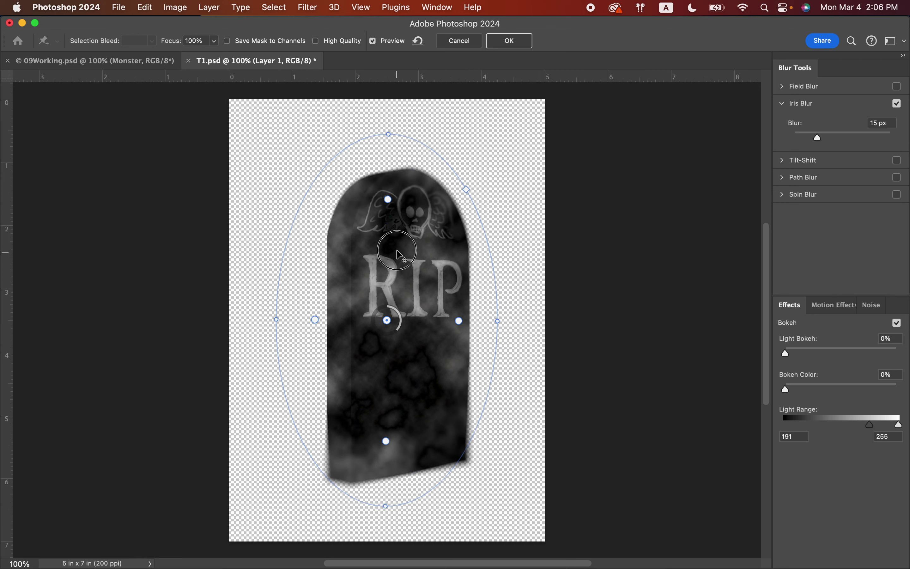
pyautogui.moveTo(397, 251); pyautogui.dragTo(421, 202)
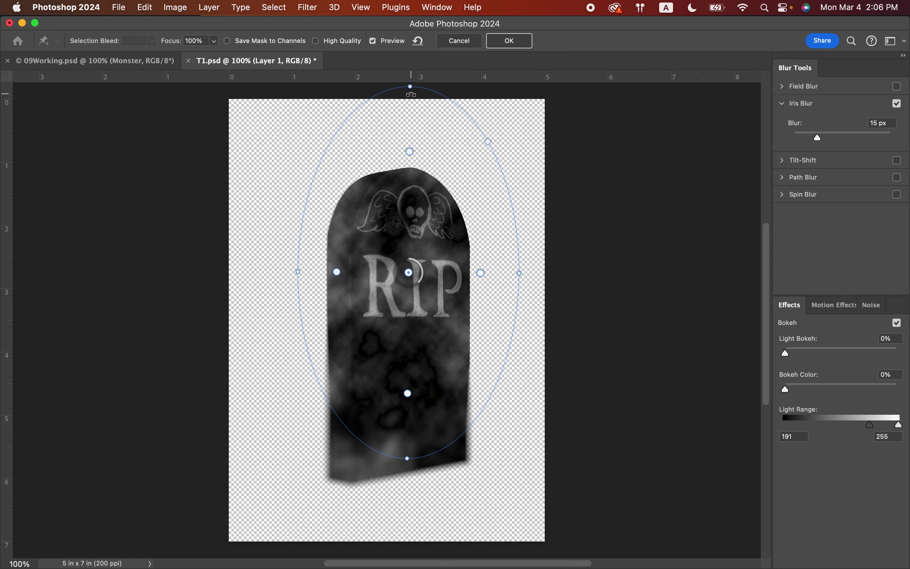
pyautogui.moveTo(411, 94); pyautogui.dragTo(413, 127)
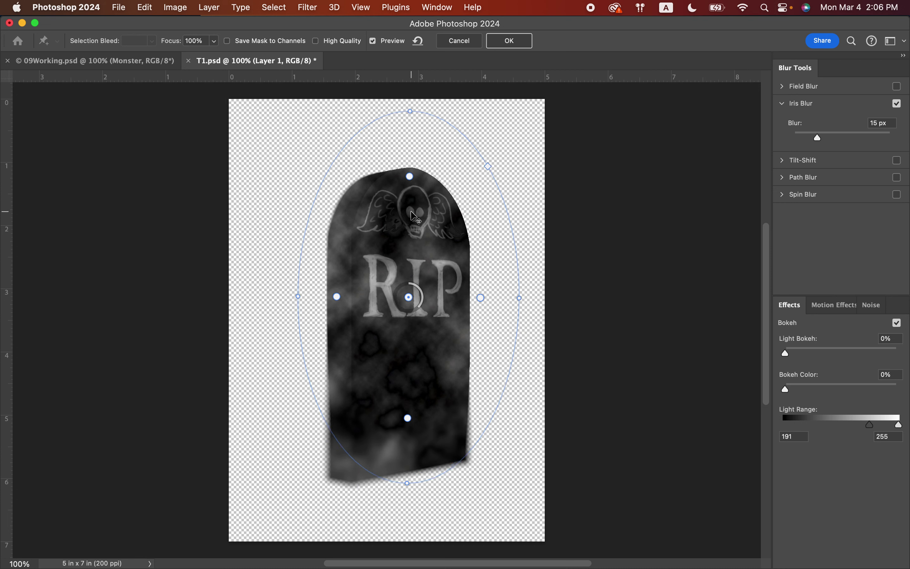
pyautogui.moveTo(414, 216); pyautogui.dragTo(414, 186)
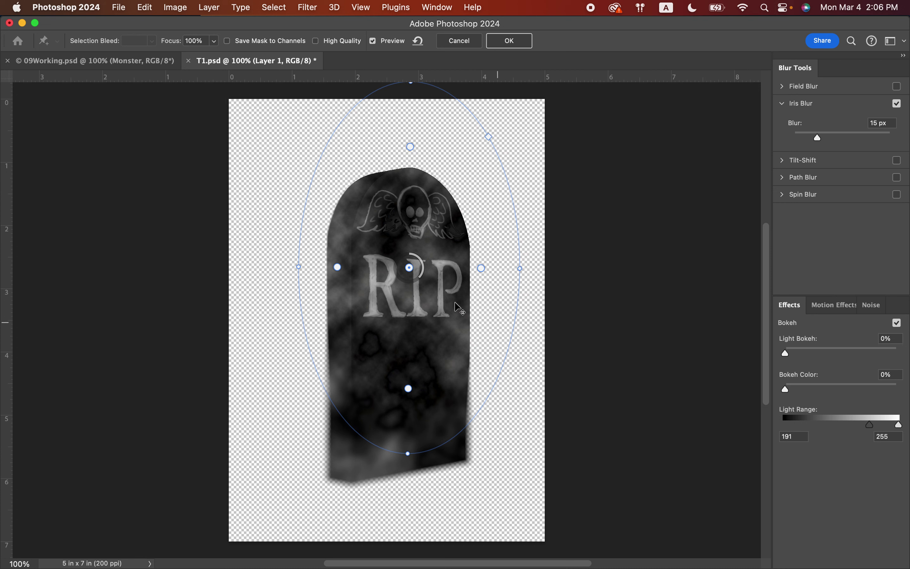
pyautogui.moveTo(413, 255); pyautogui.dragTo(423, 278)
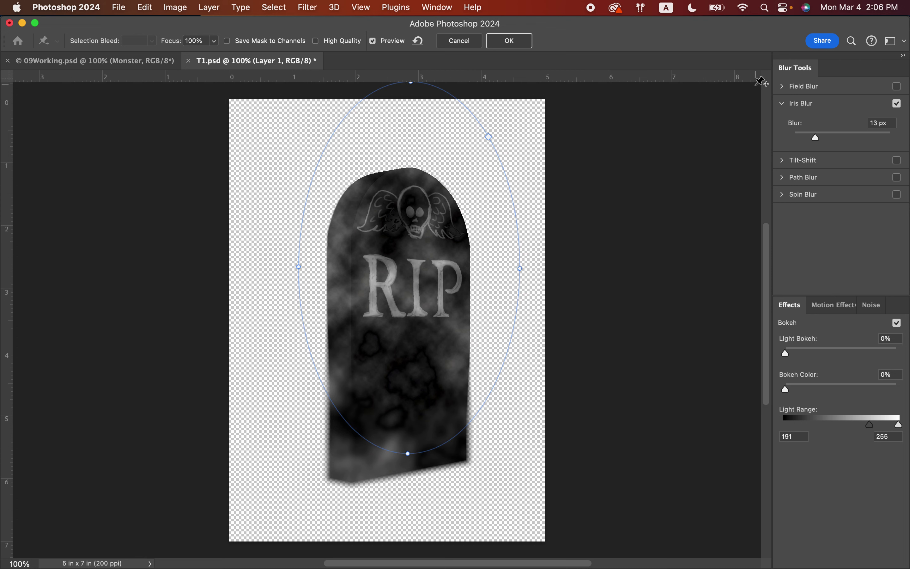
pyautogui.click(509, 40)
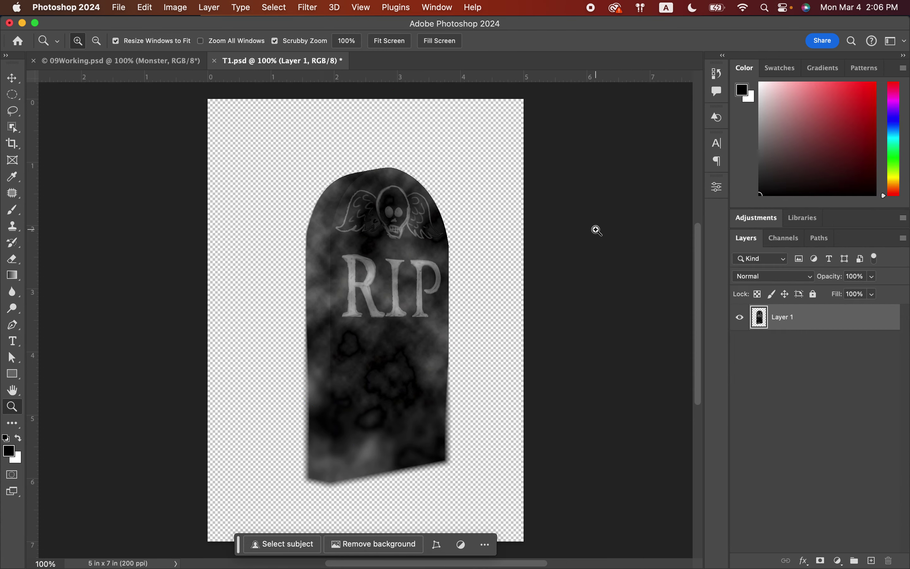
# Add a Brightness/Contrast adjustment layer at Brightness 72 and collapse its Properties panel.
pyautogui.click(766, 220)
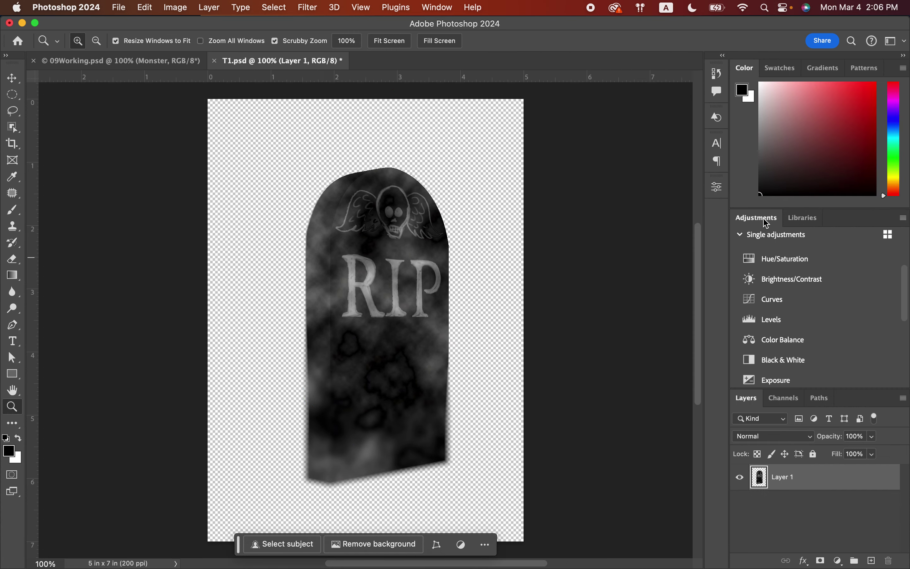
pyautogui.click(776, 282)
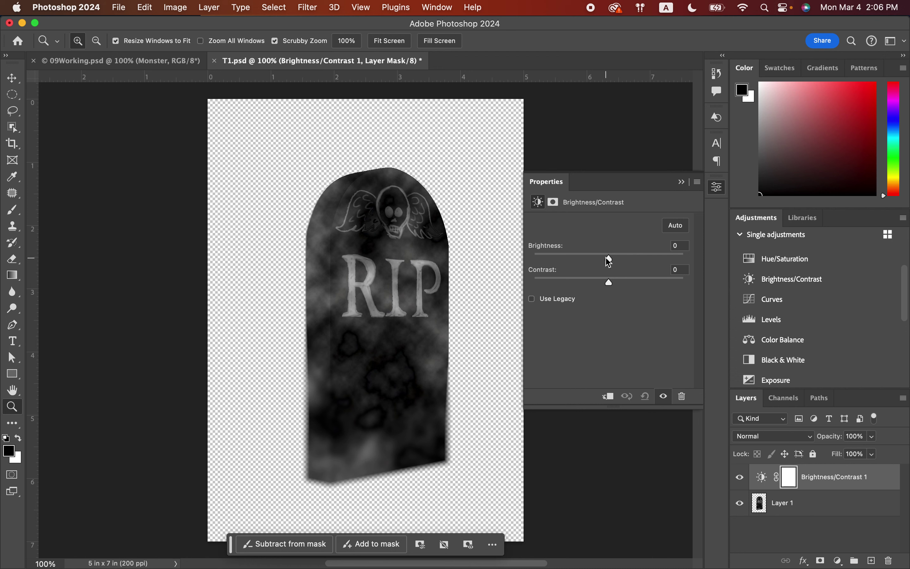
pyautogui.moveTo(609, 260); pyautogui.dragTo(648, 263)
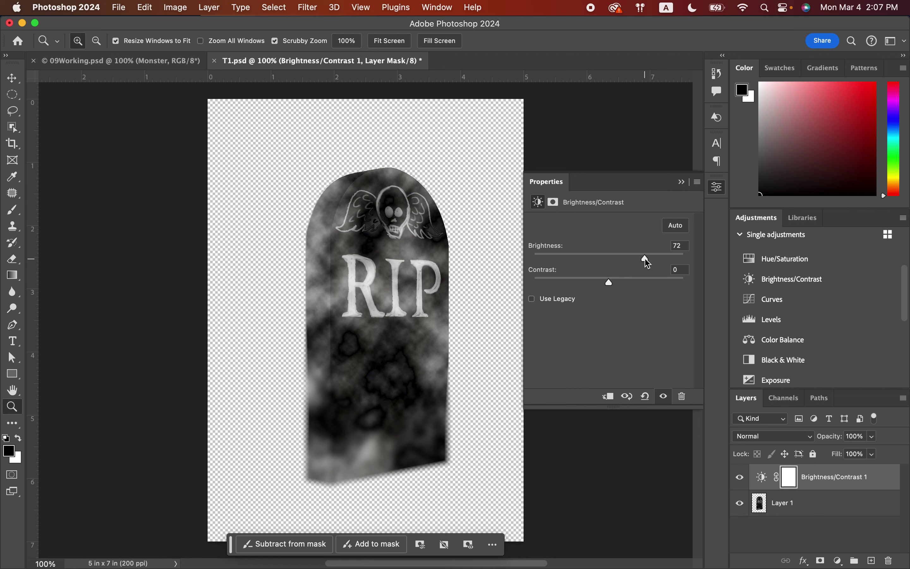
pyautogui.click(681, 182)
pyautogui.scroll(-4, 820, 322)
pyautogui.scroll(-3, 820, 322)
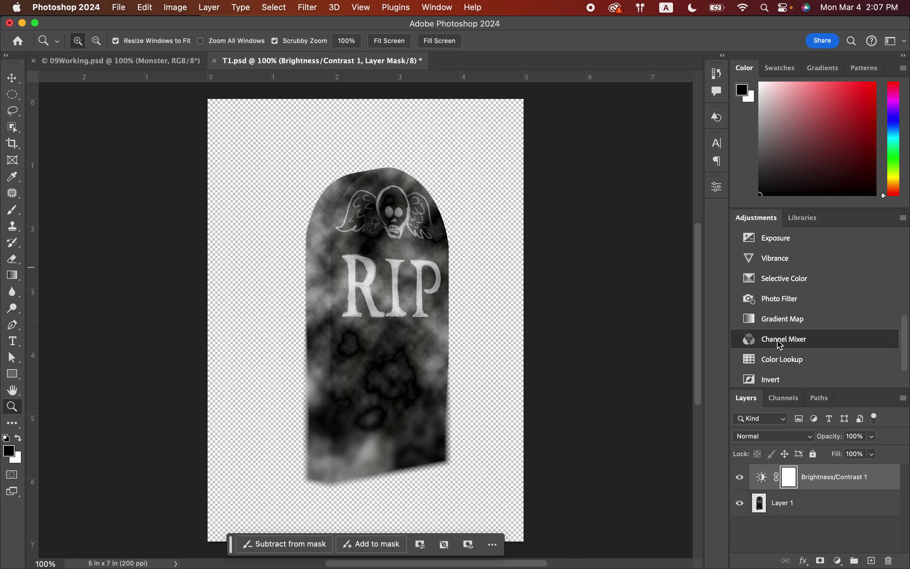
# Add a Channel Mixer layer with Green output set to Green +37 and Blue +108.
pyautogui.click(780, 345)
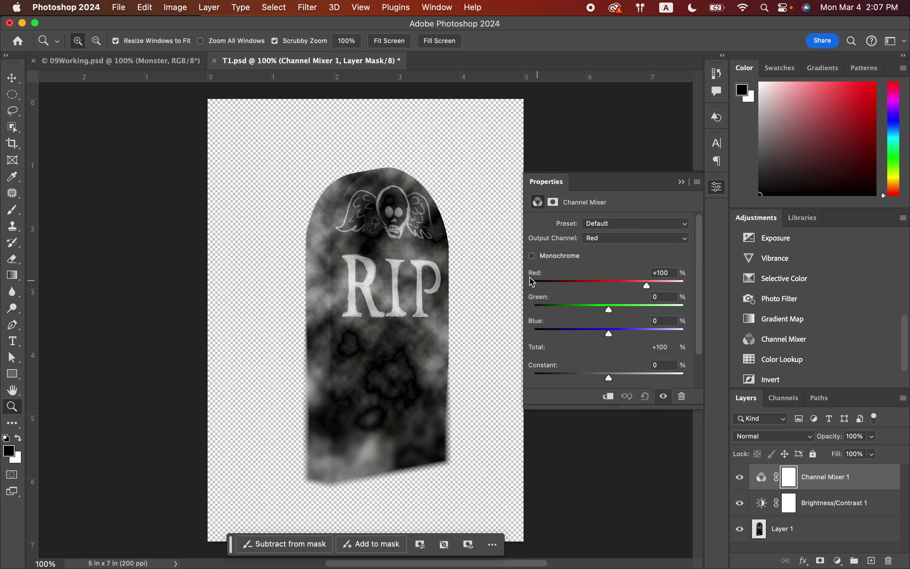
pyautogui.click(593, 241)
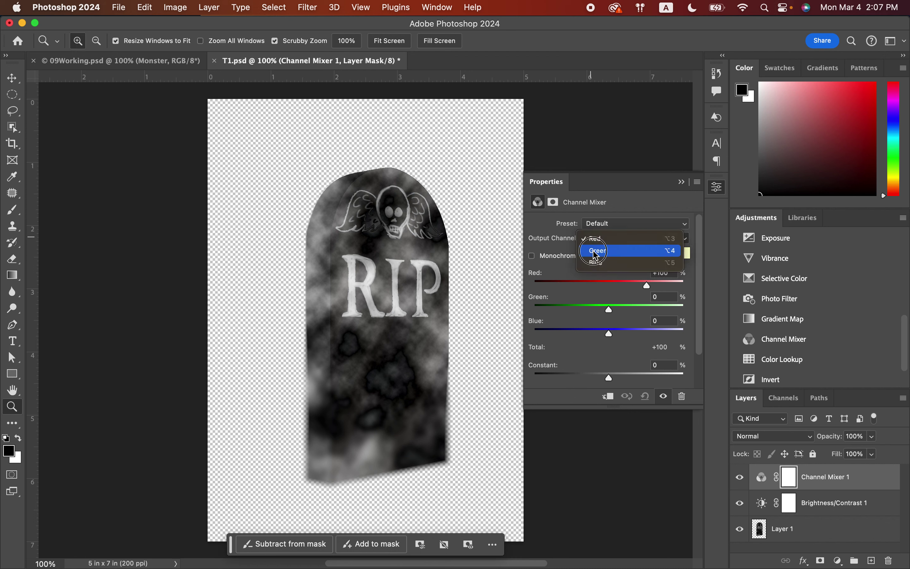
pyautogui.click(595, 249)
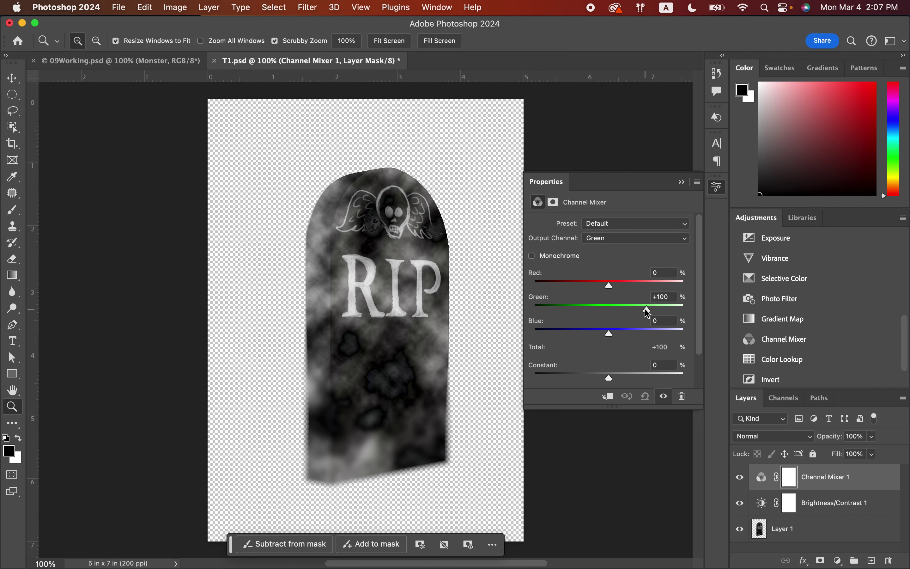
pyautogui.moveTo(647, 312); pyautogui.dragTo(652, 333)
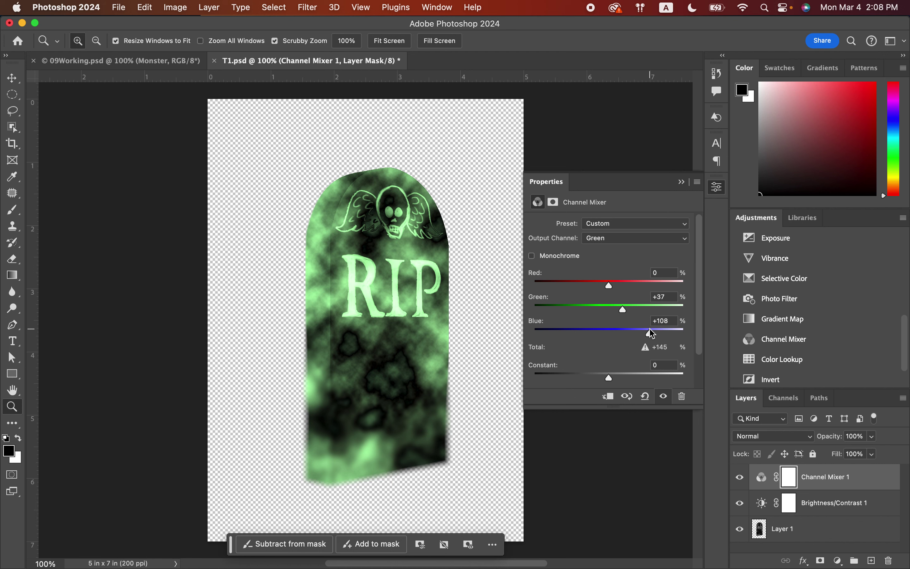
pyautogui.click(681, 182)
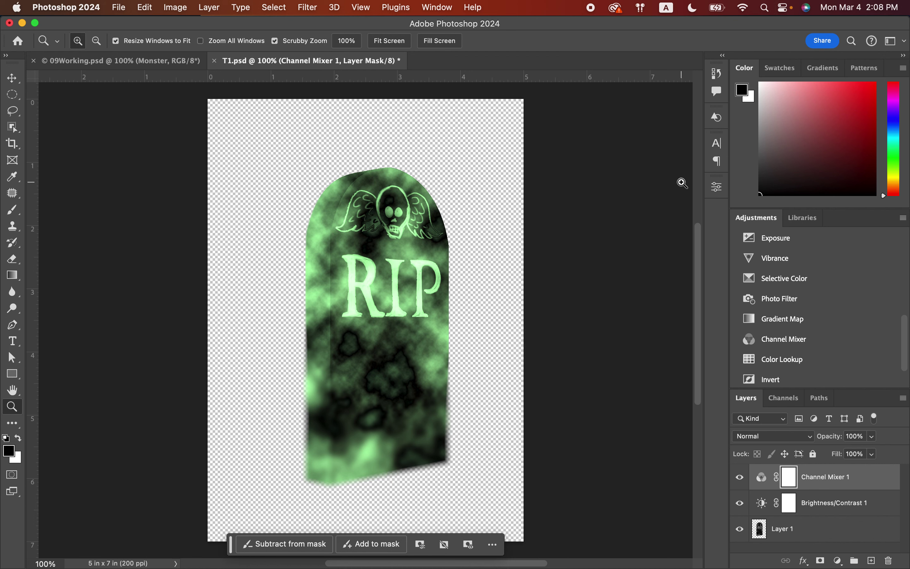
# Add an Exposure adjustment layer and raise exposure to brighten the tombstone.
pyautogui.click(773, 241)
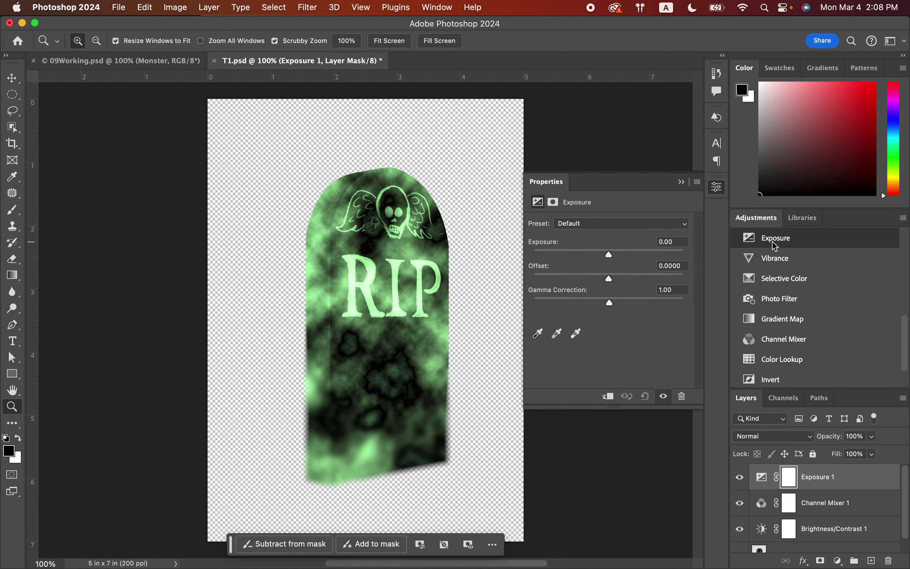
pyautogui.moveTo(610, 255); pyautogui.dragTo(619, 257)
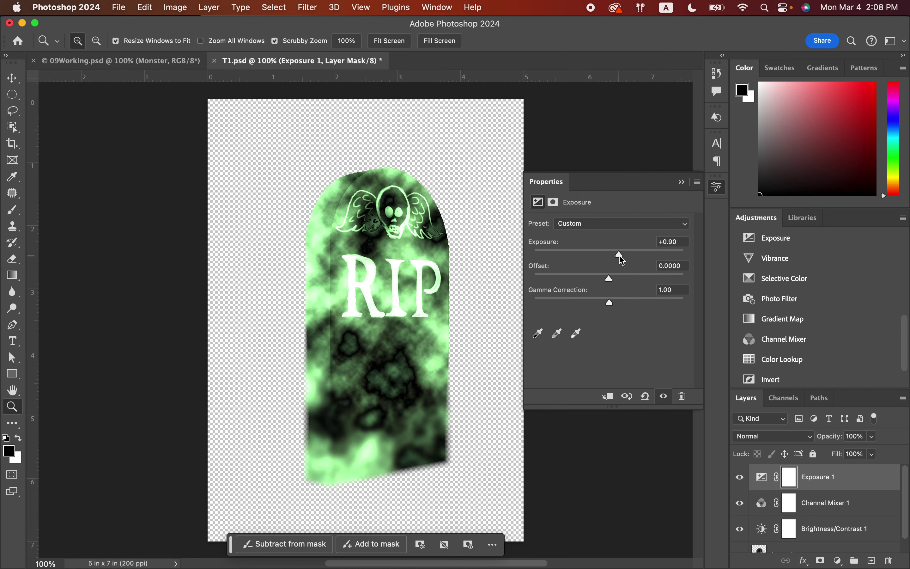
pyautogui.click(682, 182)
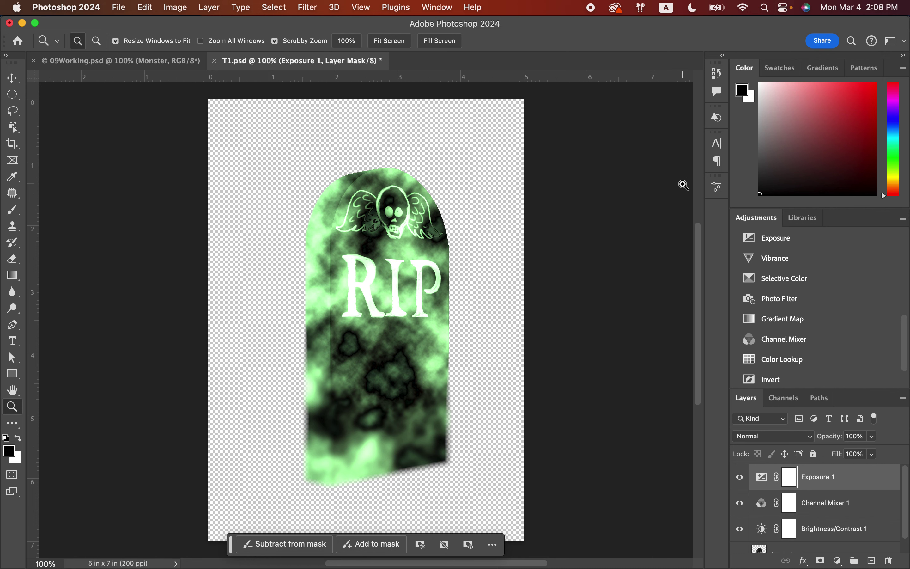
# Enlarge the History panel and revert to the Difference Clouds state, dropping blur and adjustments.
pyautogui.click(719, 75)
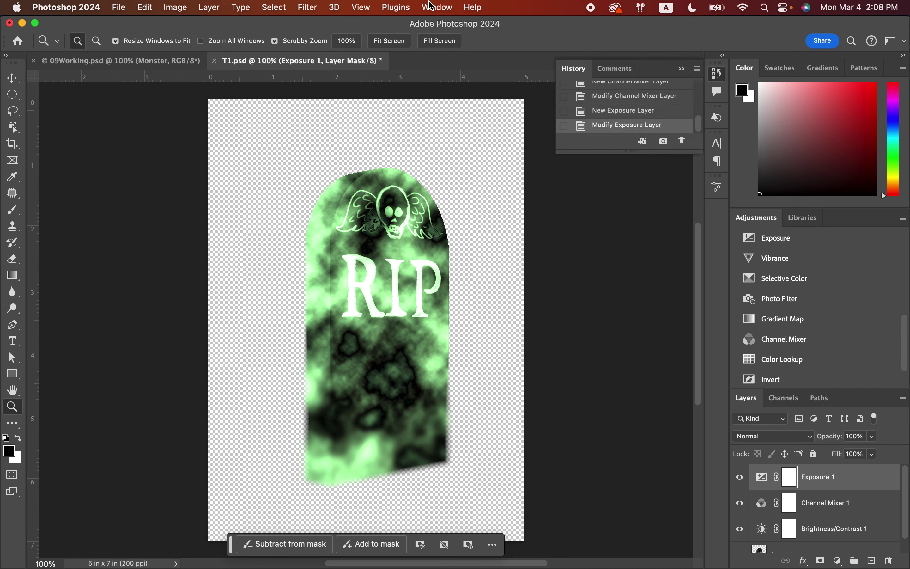
pyautogui.click(434, 6)
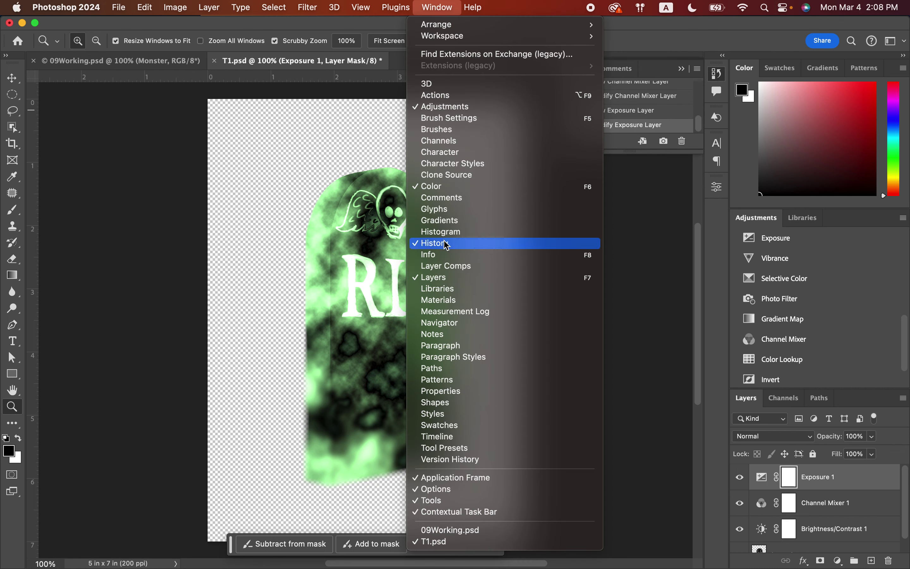
pyautogui.click(666, 161)
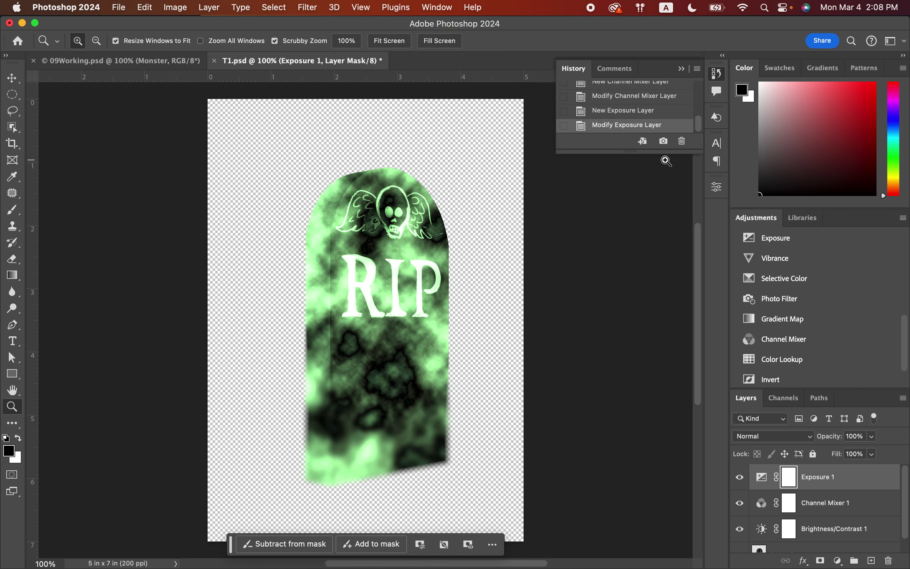
pyautogui.moveTo(610, 151); pyautogui.dragTo(610, 340)
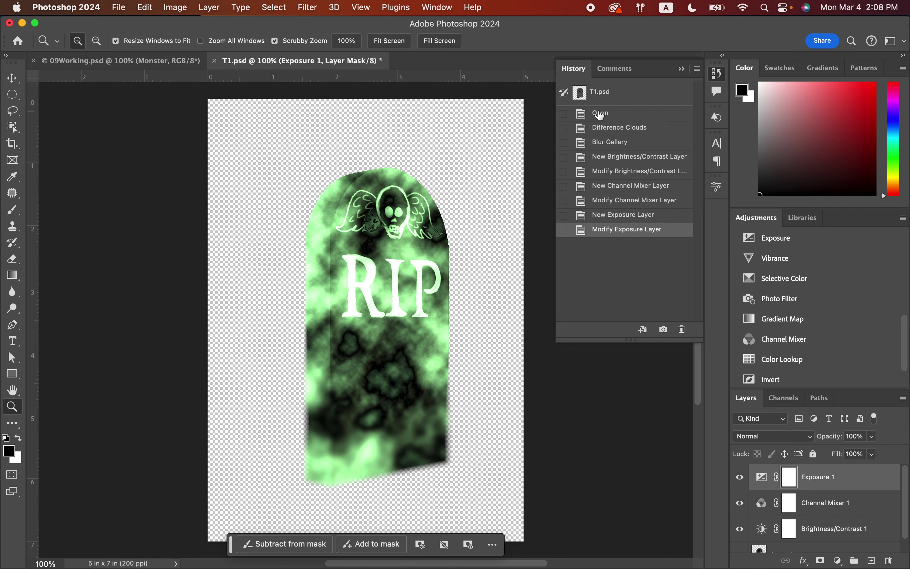
pyautogui.click(602, 146)
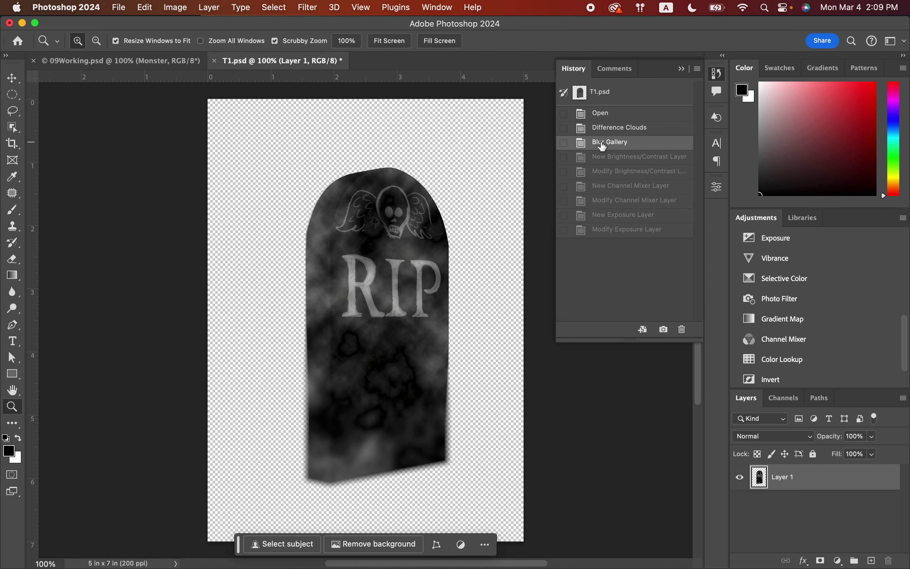
pyautogui.click(617, 234)
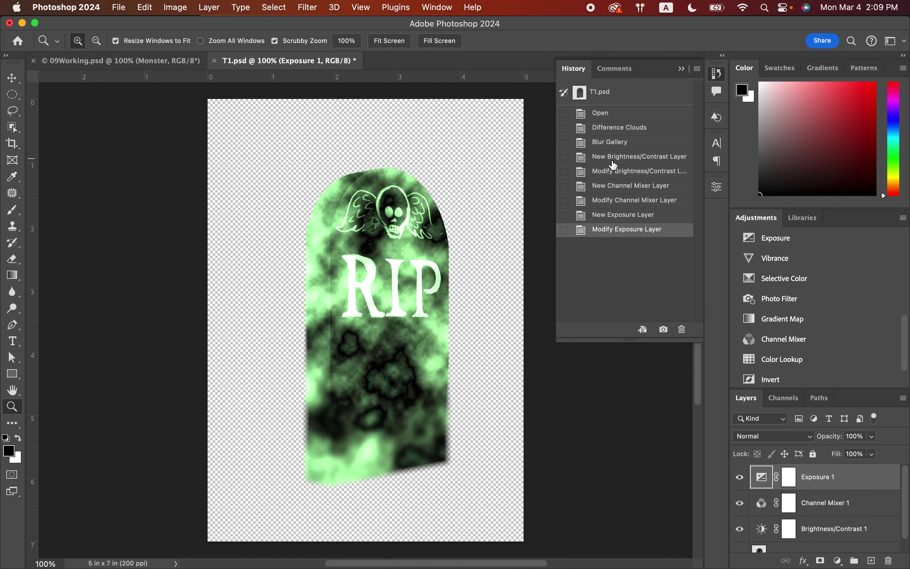
pyautogui.click(616, 187)
pyautogui.click(618, 146)
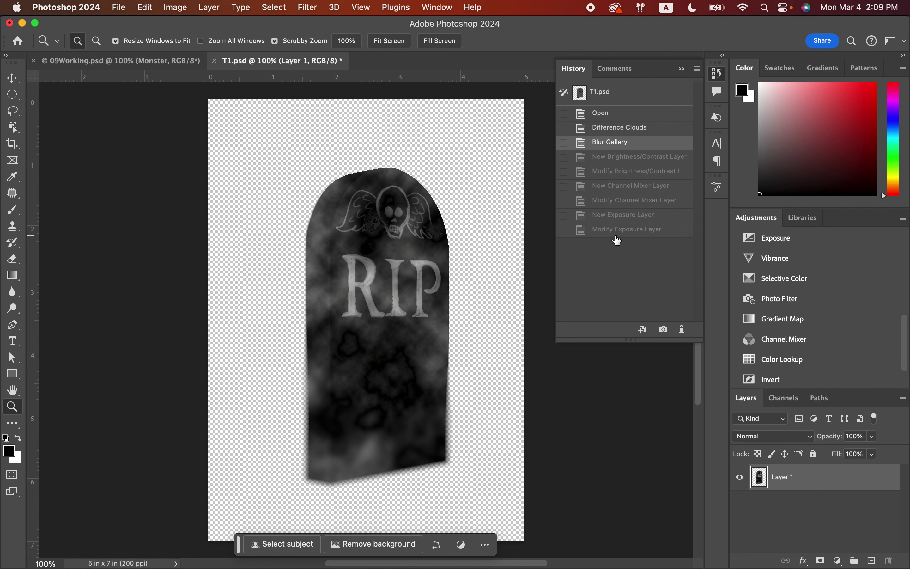
pyautogui.click(635, 132)
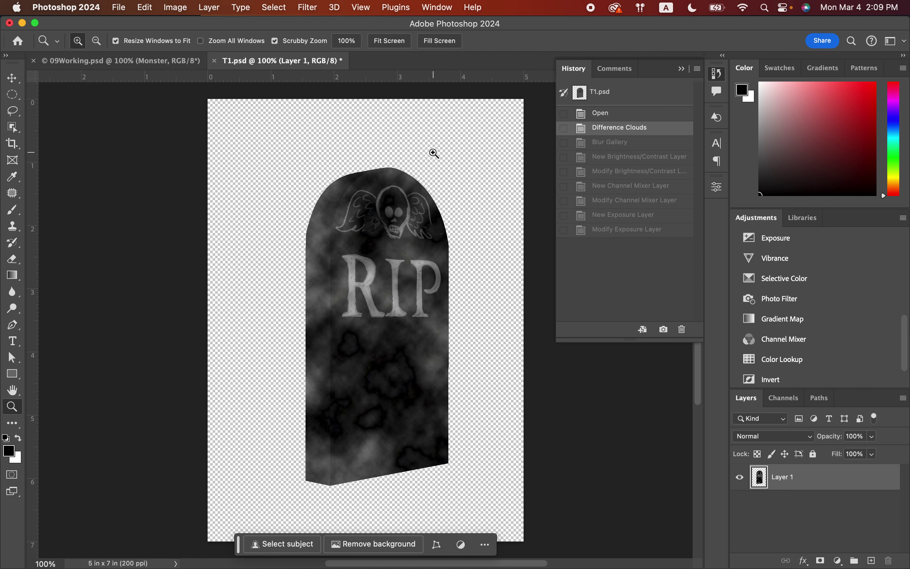
# Open the Add Noise filter and center its preview on the tombstone's clouds.
pyautogui.click(307, 7)
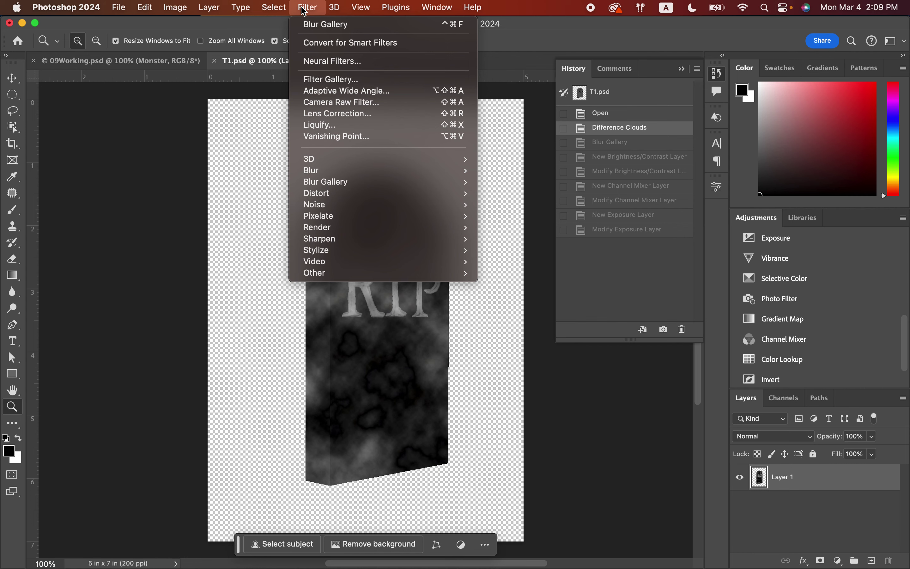
pyautogui.moveTo(348, 205)
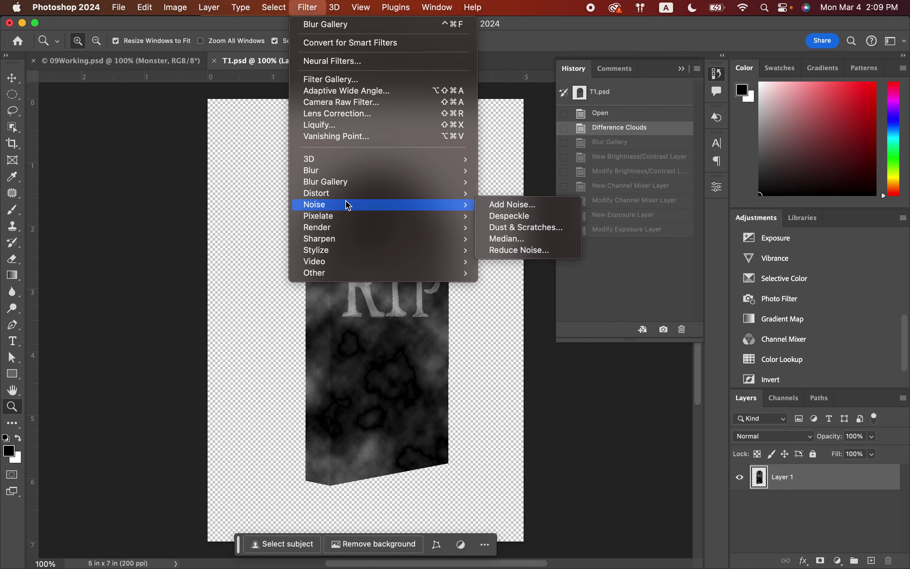
pyautogui.click(487, 206)
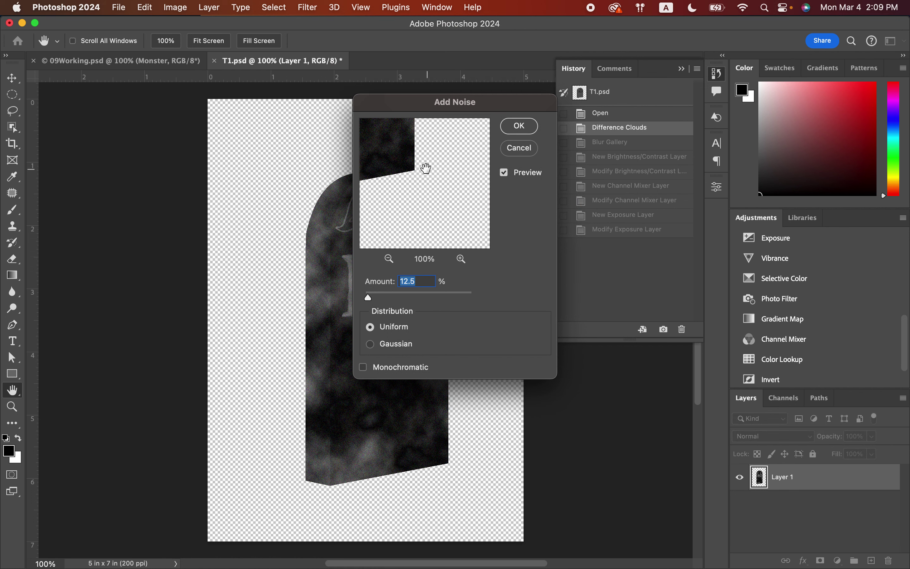
pyautogui.moveTo(426, 168); pyautogui.dragTo(466, 197)
pyautogui.moveTo(392, 140); pyautogui.dragTo(436, 182)
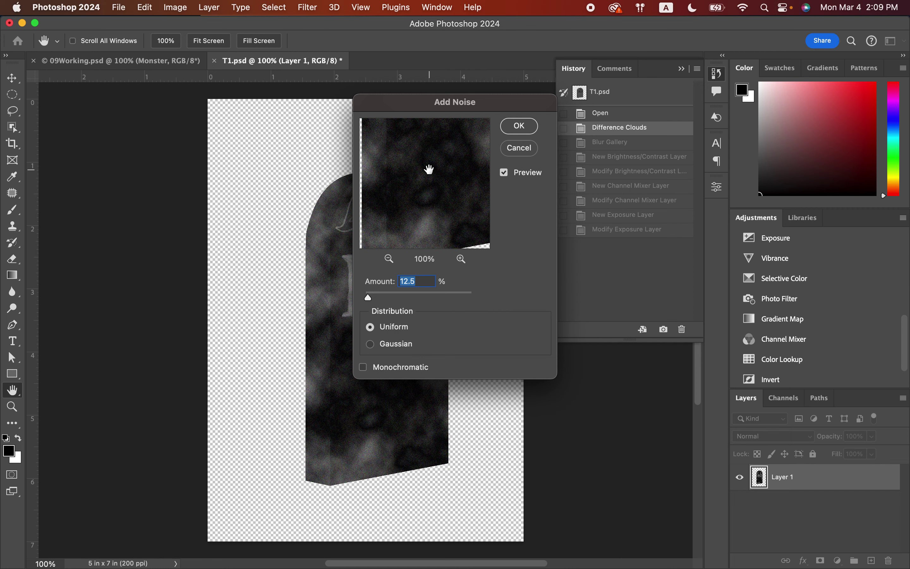
# Apply Add Noise at 3% Amount with Monochromatic checked.
pyautogui.moveTo(369, 298); pyautogui.dragTo(432, 300)
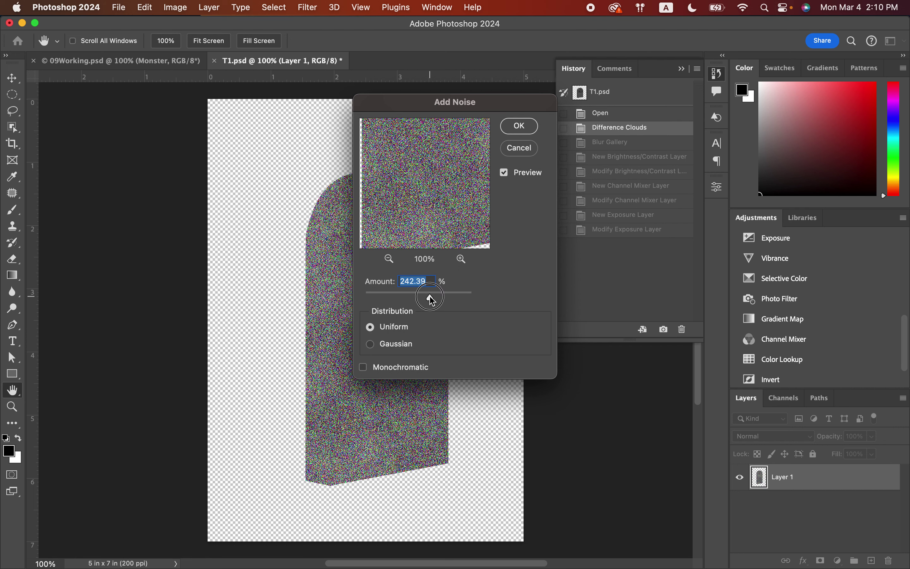
pyautogui.moveTo(429, 295); pyautogui.dragTo(386, 294)
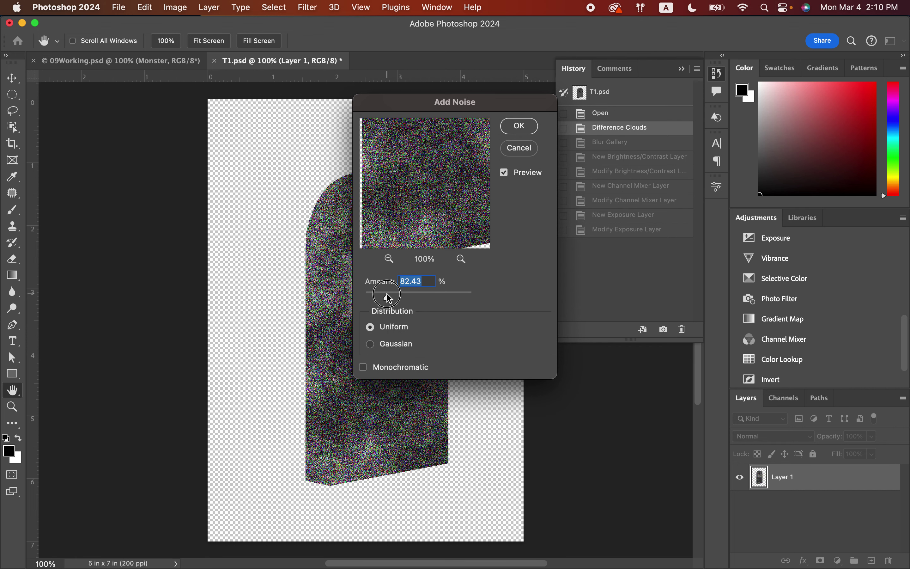
pyautogui.moveTo(387, 293); pyautogui.dragTo(366, 297)
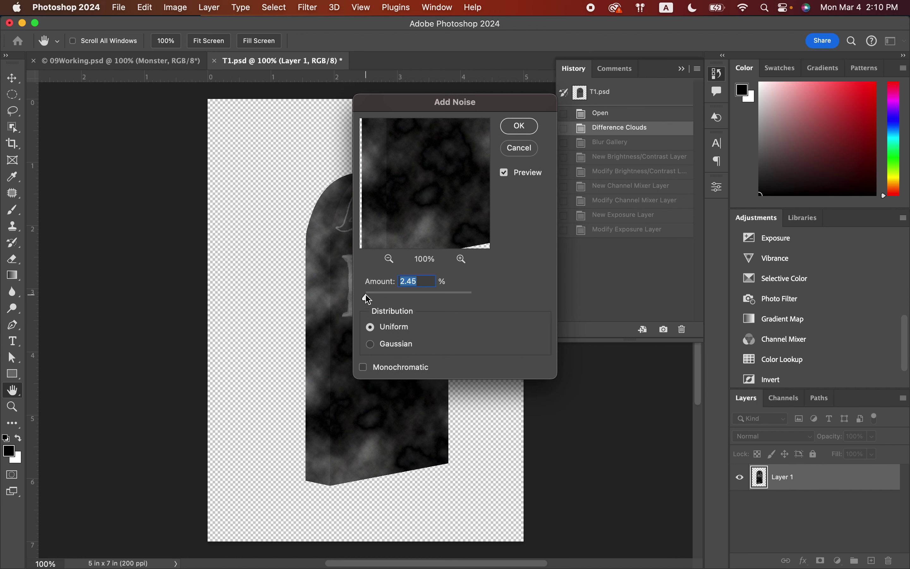
pyautogui.write('3')
pyautogui.click(374, 344)
pyautogui.click(362, 369)
pyautogui.moveTo(366, 299)
pyautogui.mouseDown()
pyautogui.moveTo(394, 299)
pyautogui.moveTo(378, 302)
pyautogui.mouseUp()
pyautogui.write('3')
pyautogui.click(515, 130)
pyautogui.press('z')
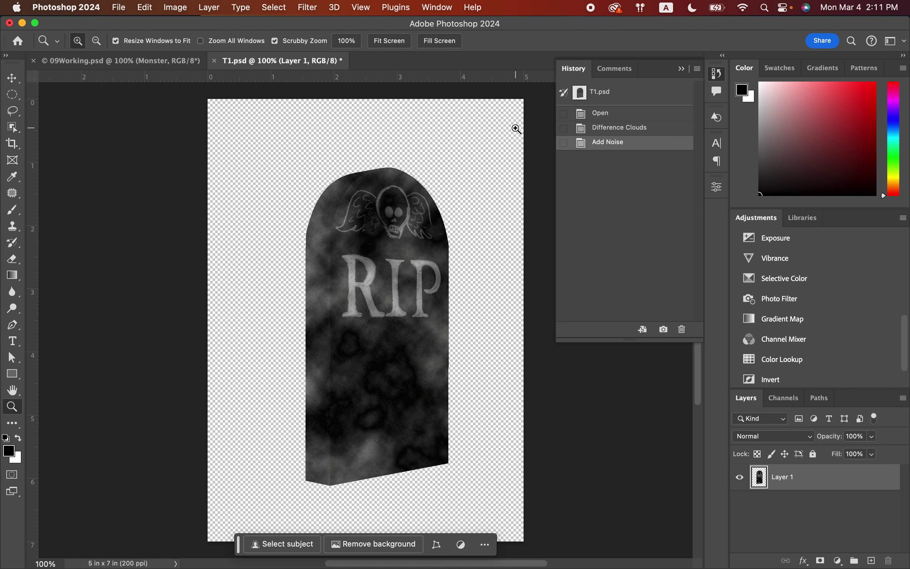
# Tile all documents vertically side by side and collapse the History panel.
pyautogui.click(431, 9)
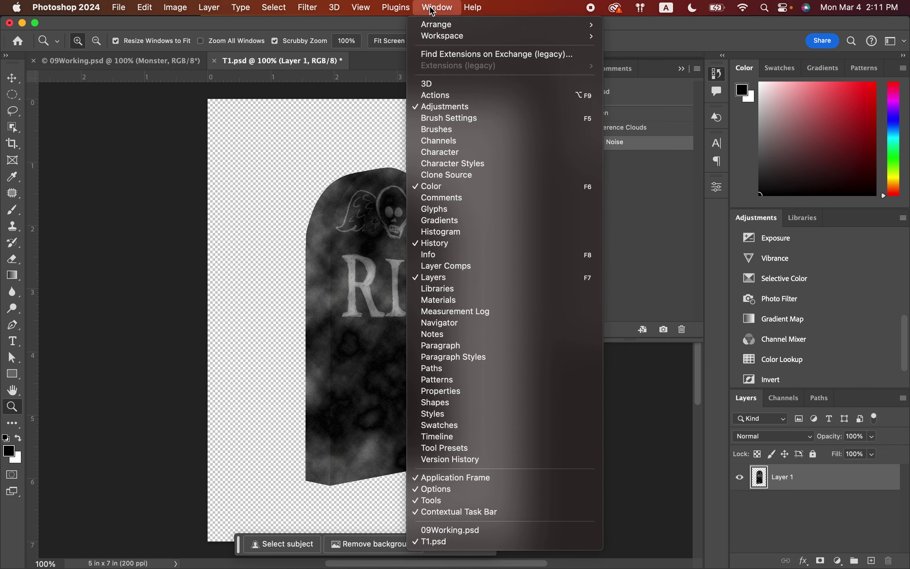
pyautogui.moveTo(441, 26)
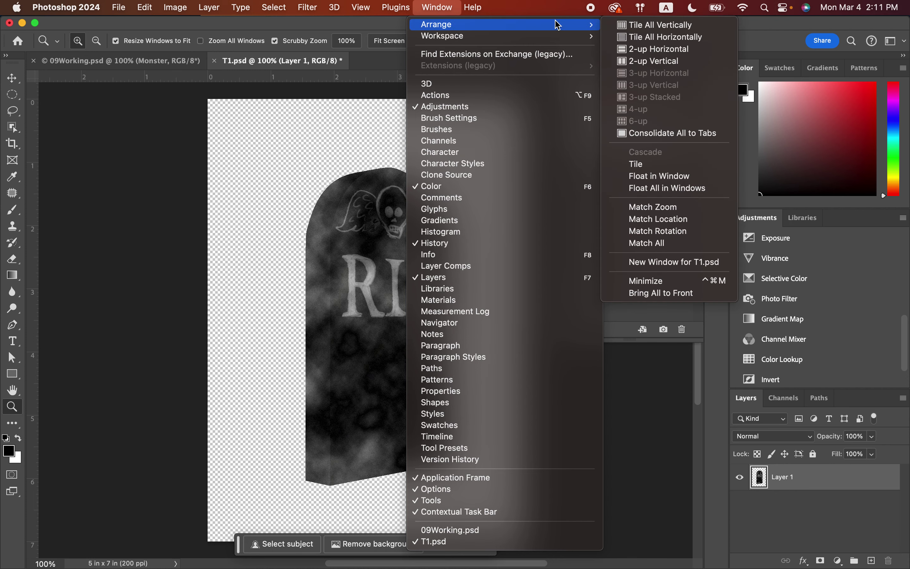
pyautogui.click(634, 27)
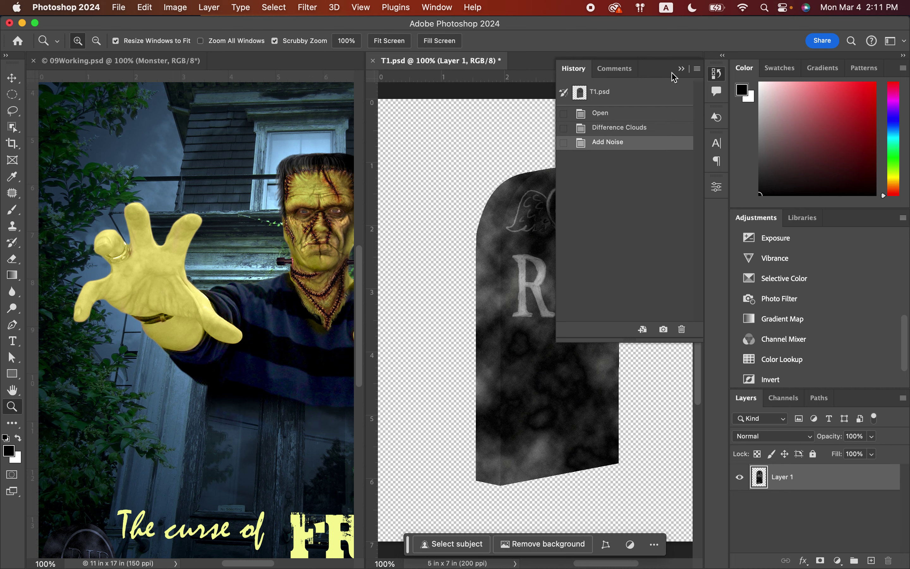
pyautogui.click(681, 69)
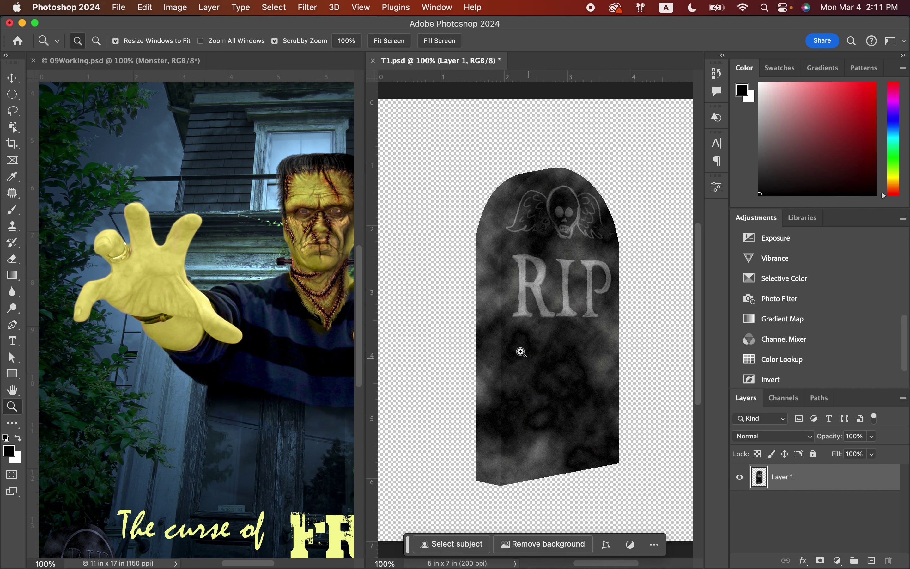
# Drag the tombstone onto 09Working with the Move tool, accepting the profile conversion.
pyautogui.click(13, 79)
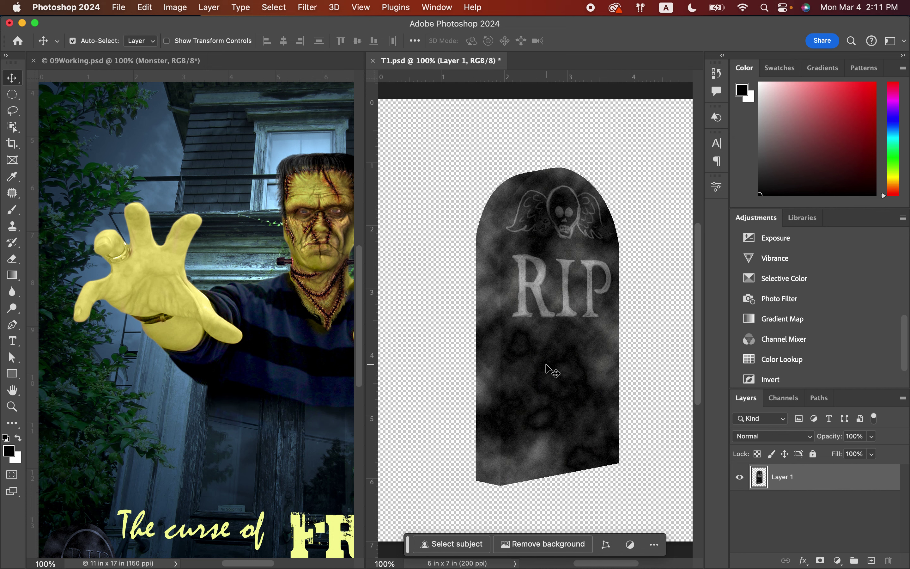
pyautogui.moveTo(545, 364); pyautogui.dragTo(205, 416)
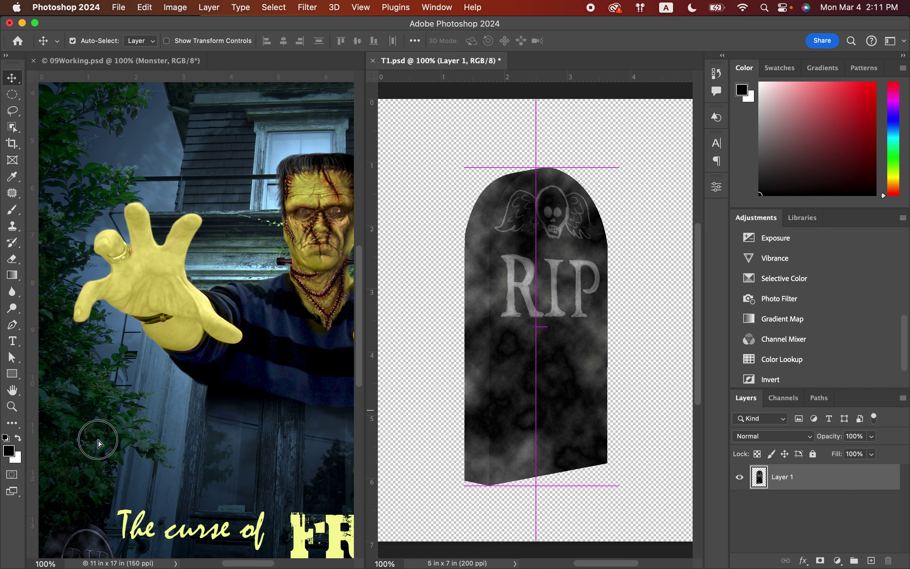
pyautogui.moveTo(91, 440); pyautogui.dragTo(90, 440)
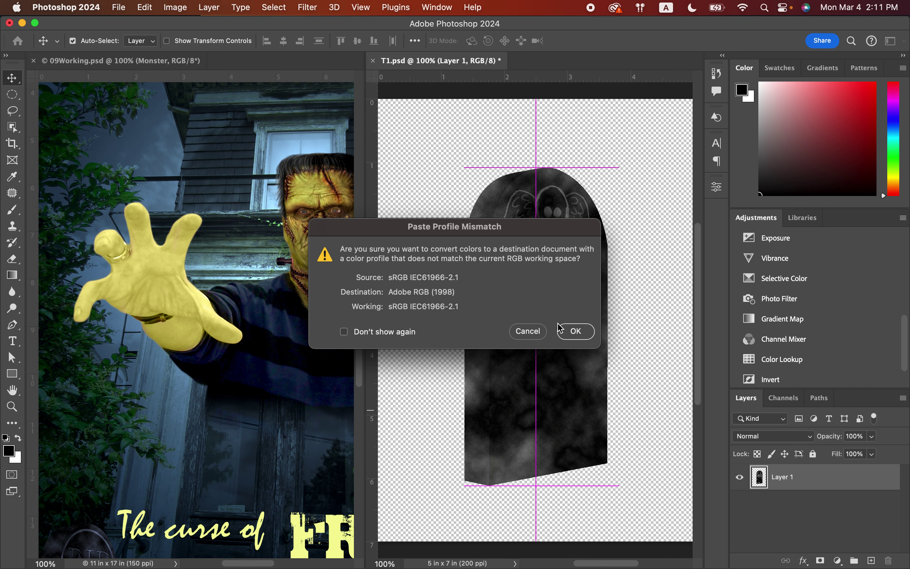
pyautogui.click(576, 332)
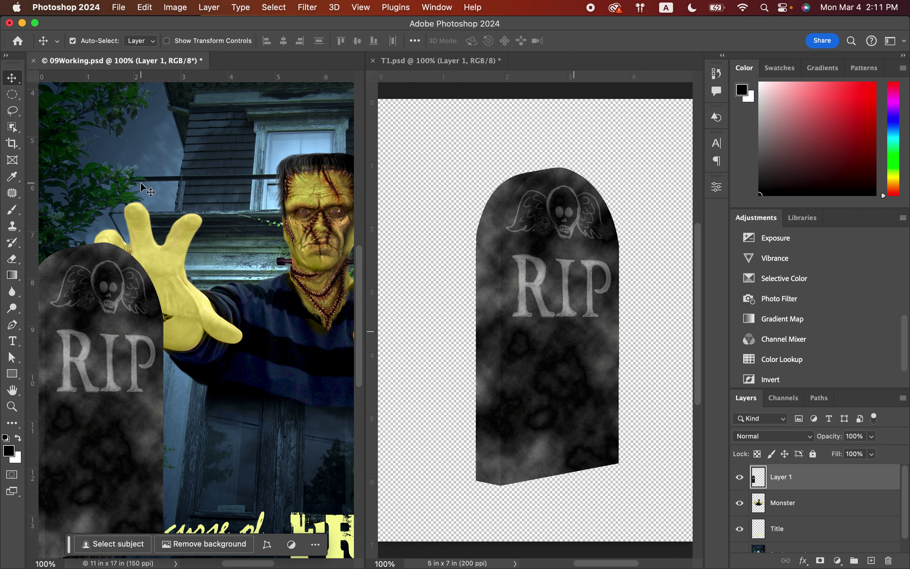
# Close T1.psd without saving changes.
pyautogui.click(373, 61)
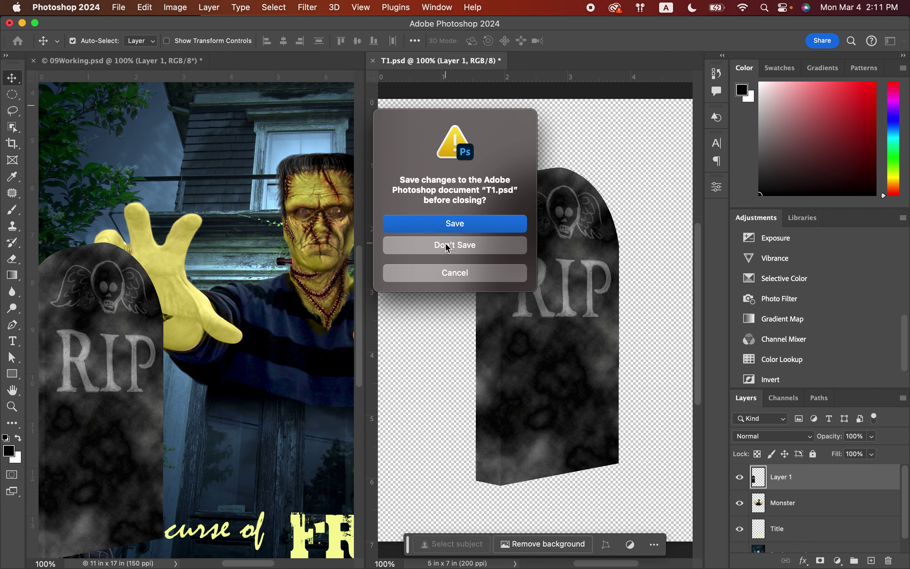
pyautogui.click(448, 245)
pyautogui.scroll(-5, 449, 251)
pyautogui.hscroll(-4, 449, 251)
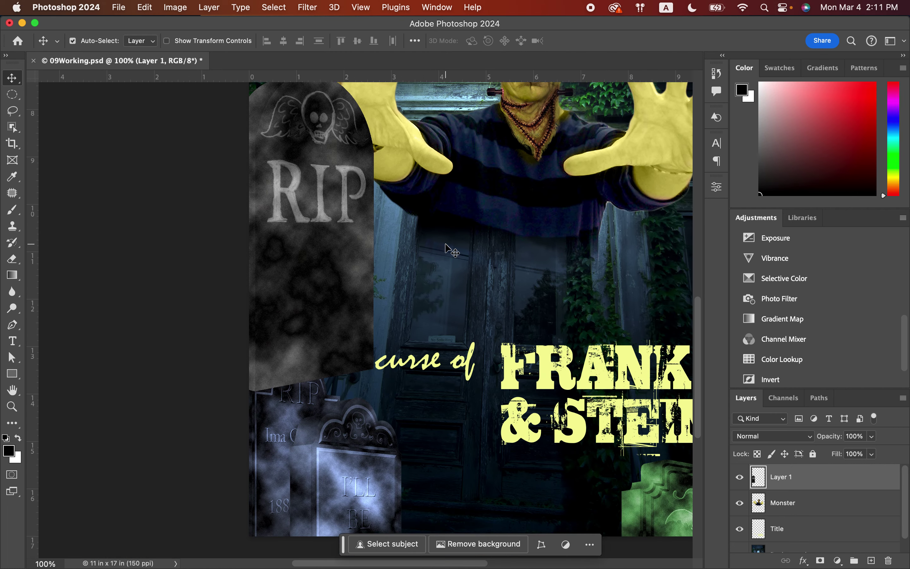
pyautogui.hscroll(-1, 449, 250)
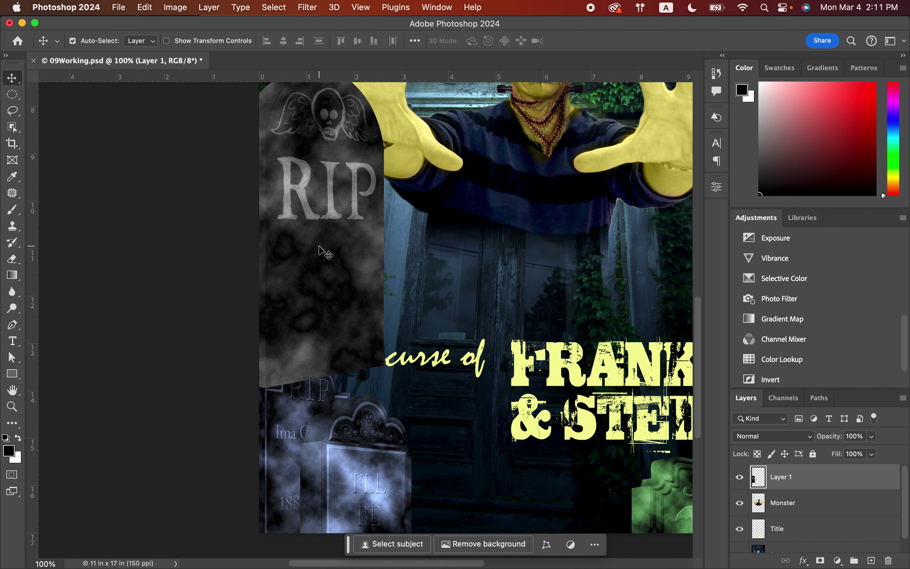
# Move the tombstone among the graves at the poster's lower left.
pyautogui.moveTo(319, 246); pyautogui.dragTo(446, 519)
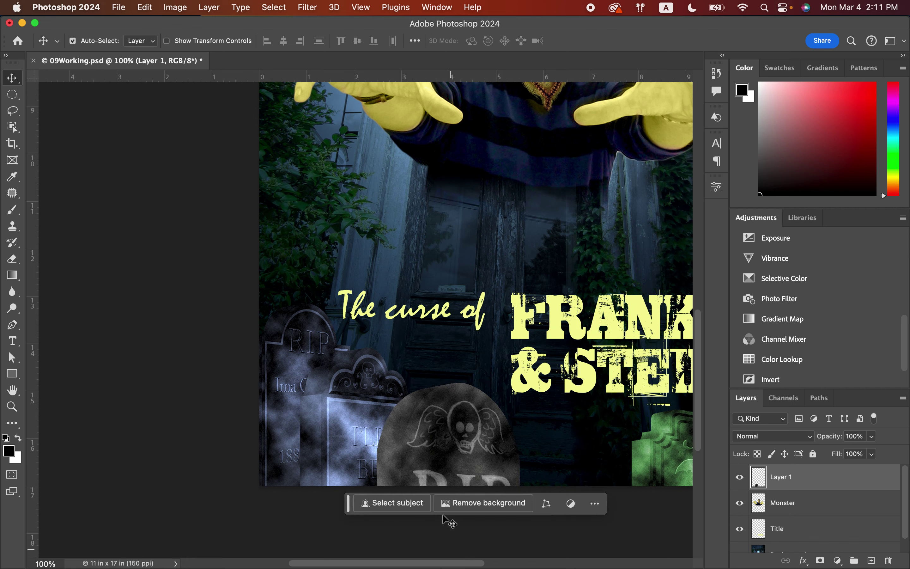
pyautogui.moveTo(448, 434); pyautogui.dragTo(414, 388)
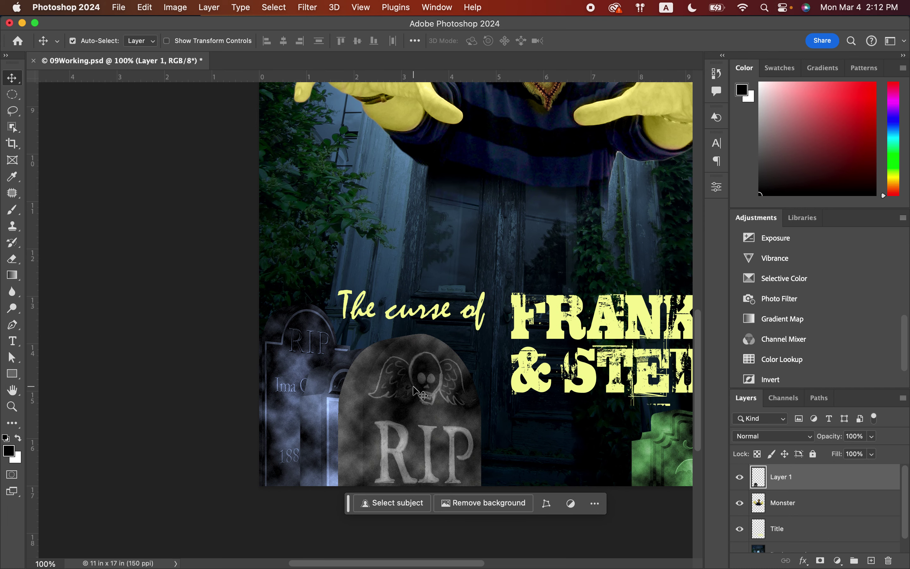
pyautogui.hscroll(5, 413, 391)
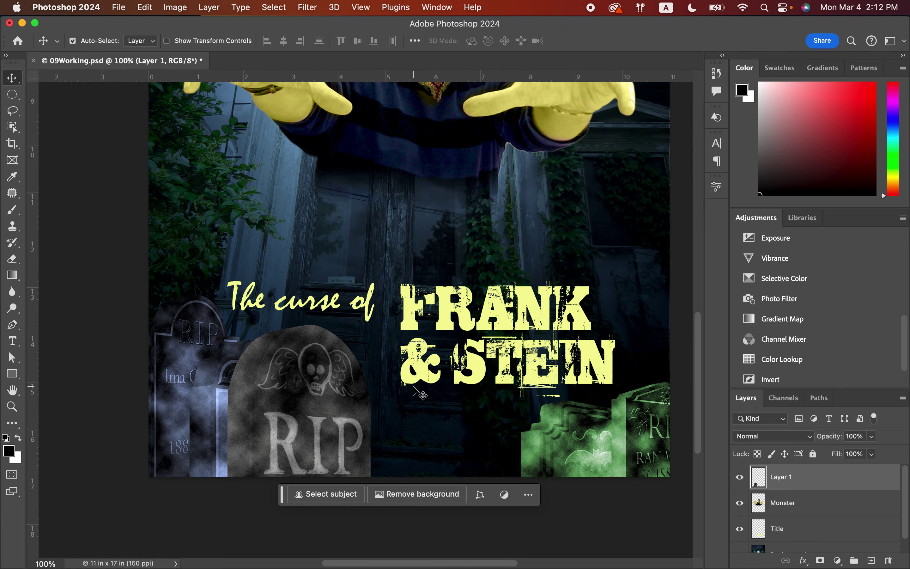
pyautogui.scroll(8, 414, 391)
pyautogui.hscroll(1, 414, 391)
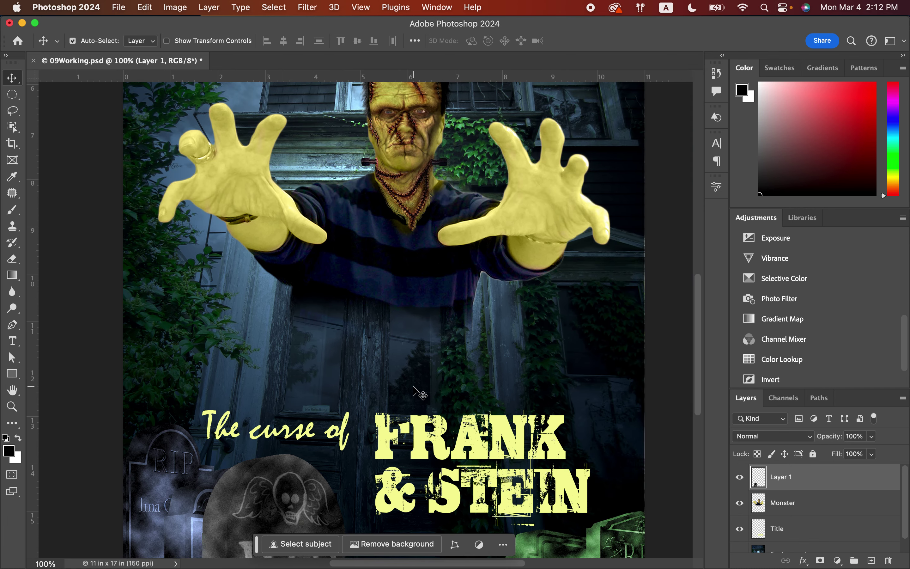
pyautogui.scroll(-5, 414, 392)
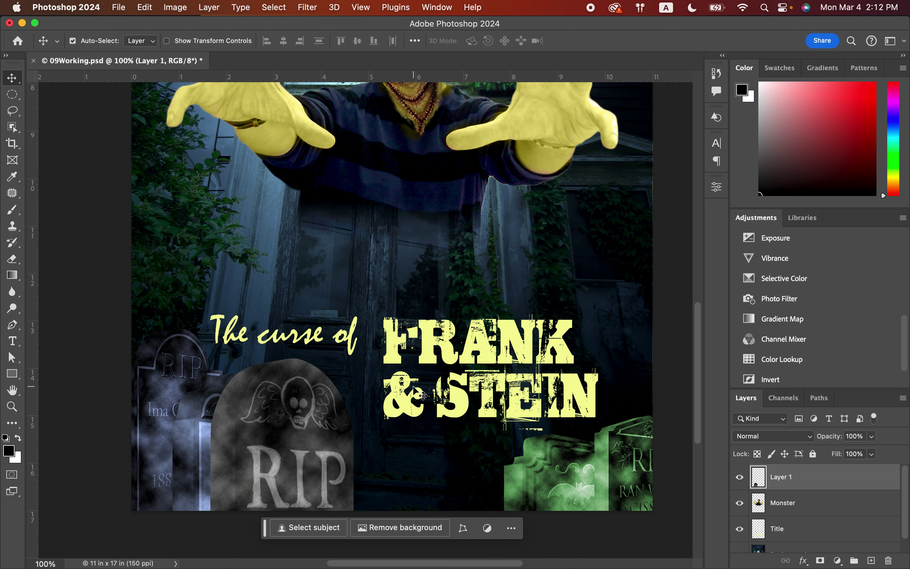
pyautogui.scroll(2, 413, 387)
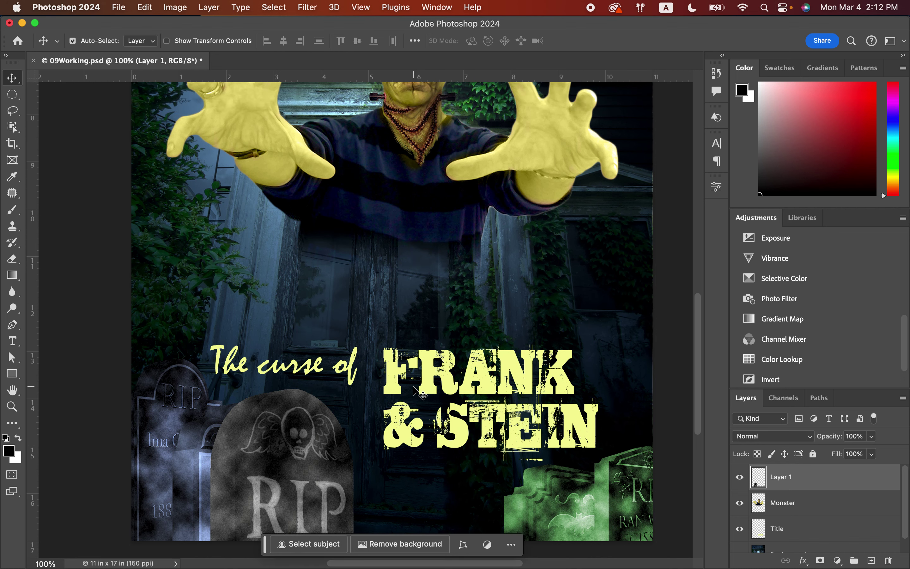
# Save 09Working.psd with Cmd+S.
pyautogui.press('super+s')
pyautogui.scroll(5, 364, 346)
pyautogui.hscroll(2, 364, 346)
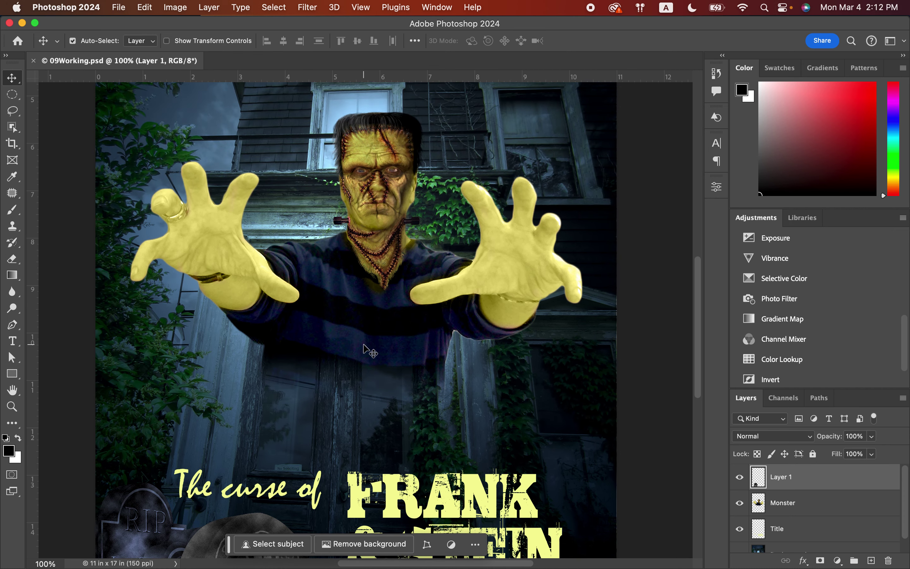
pyautogui.scroll(-4, 364, 346)
pyautogui.hscroll(-1, 363, 345)
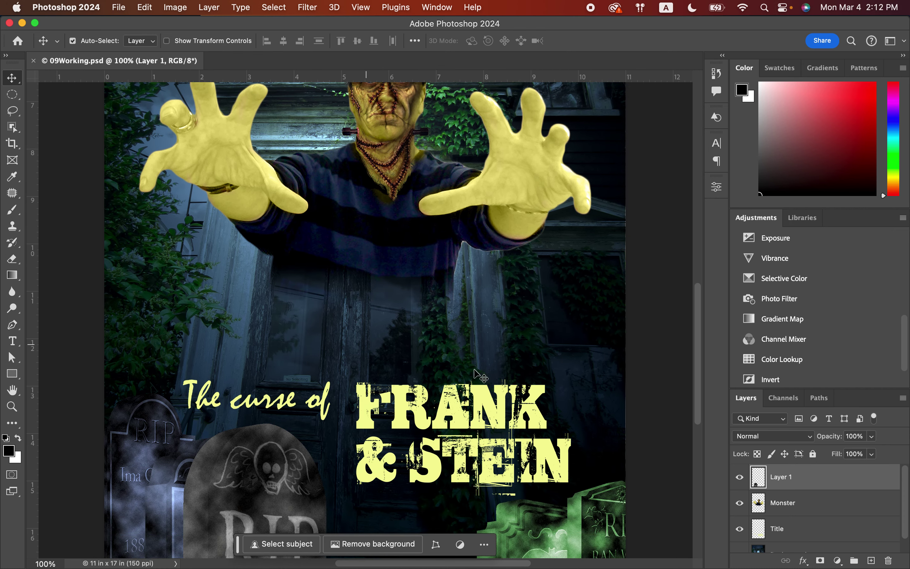
# Drag the Monster layer lower on the poster and stack the Title layer above Monster.
pyautogui.click(792, 514)
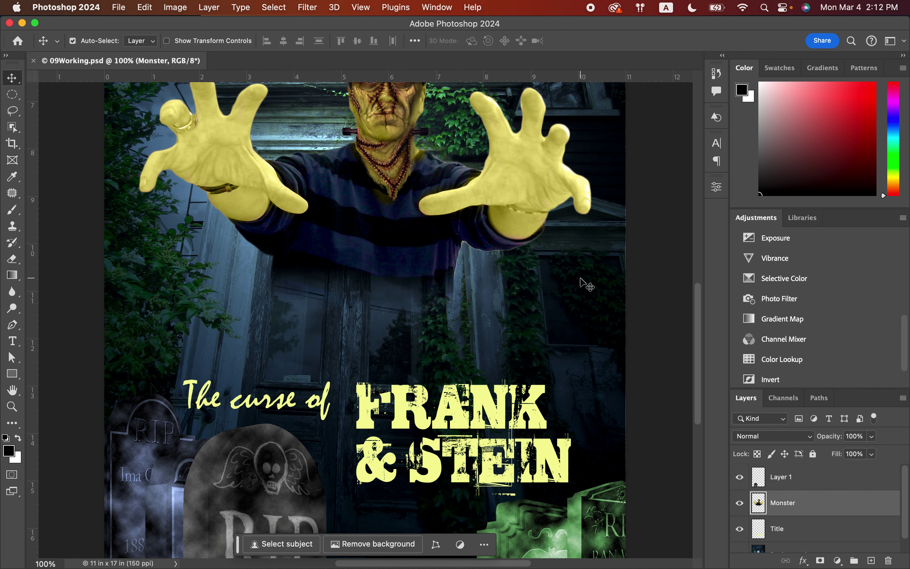
pyautogui.moveTo(398, 173); pyautogui.dragTo(394, 304)
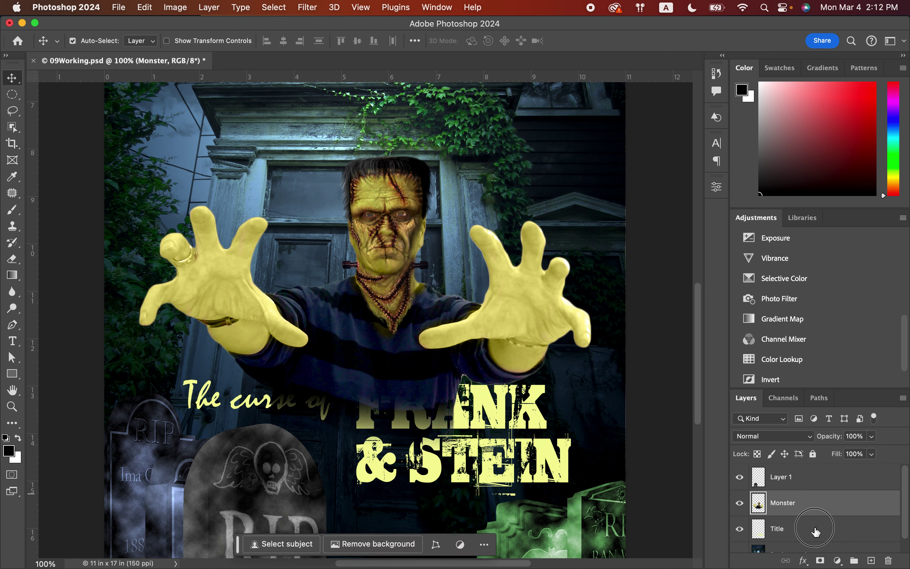
pyautogui.moveTo(815, 530); pyautogui.dragTo(817, 494)
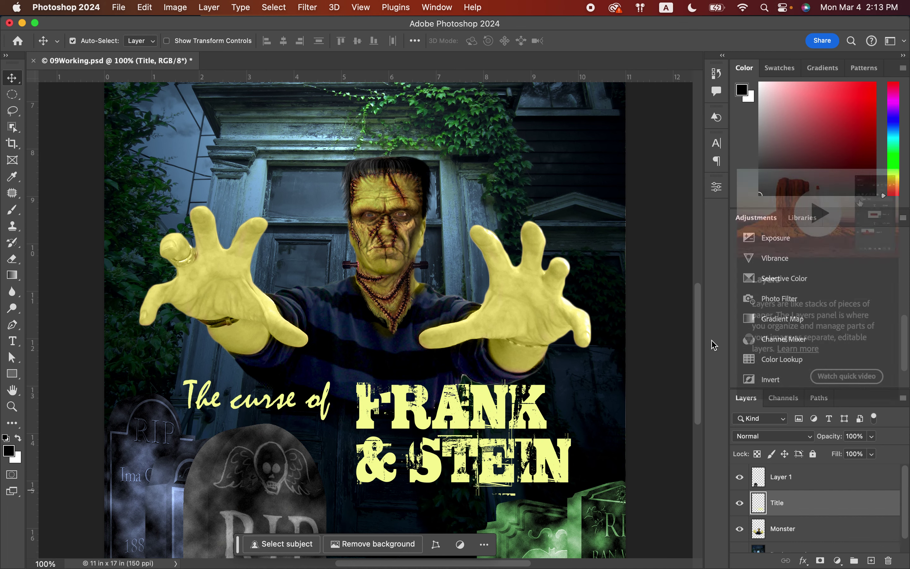
pyautogui.scroll(10, 588, 347)
pyautogui.scroll(3, 588, 346)
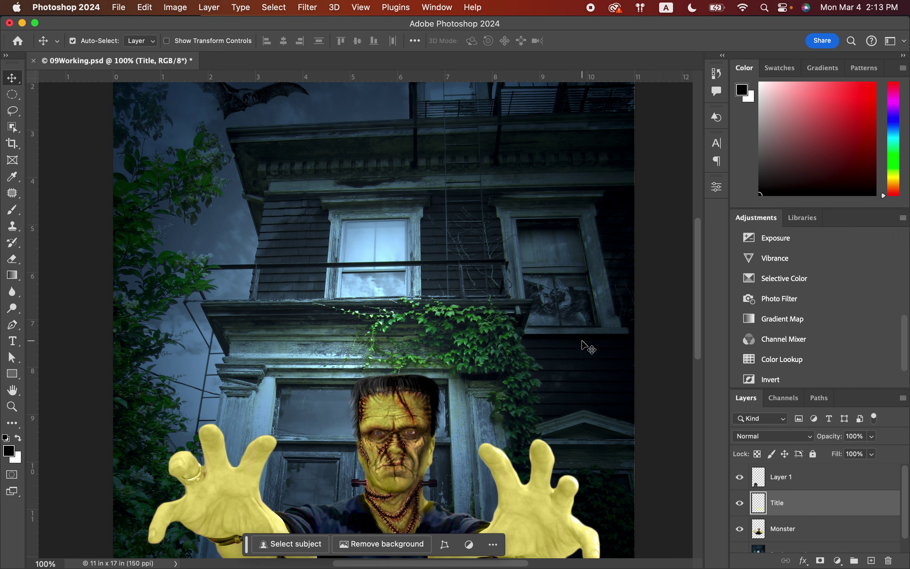
# Open Faces.jpg from the Lesson09 folder as a new document.
pyautogui.click(120, 9)
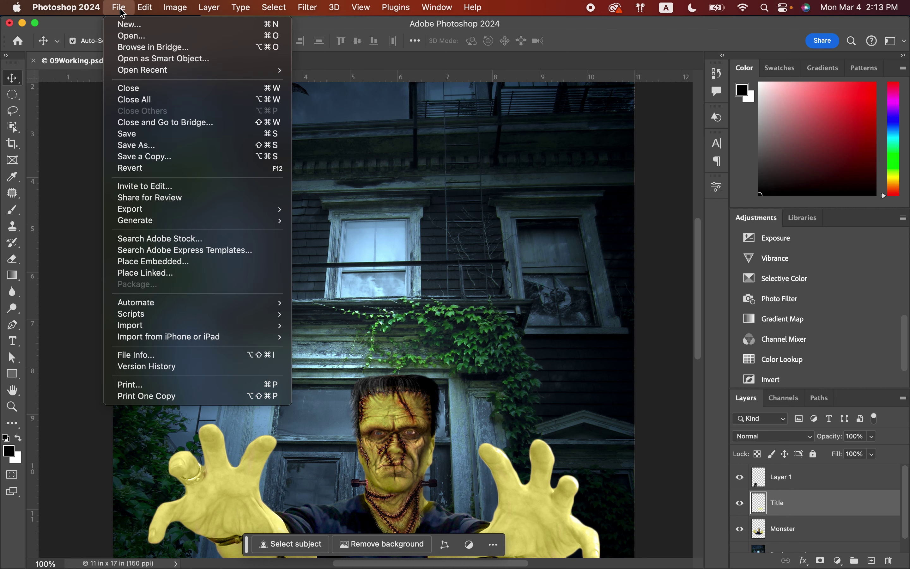
pyautogui.click(138, 36)
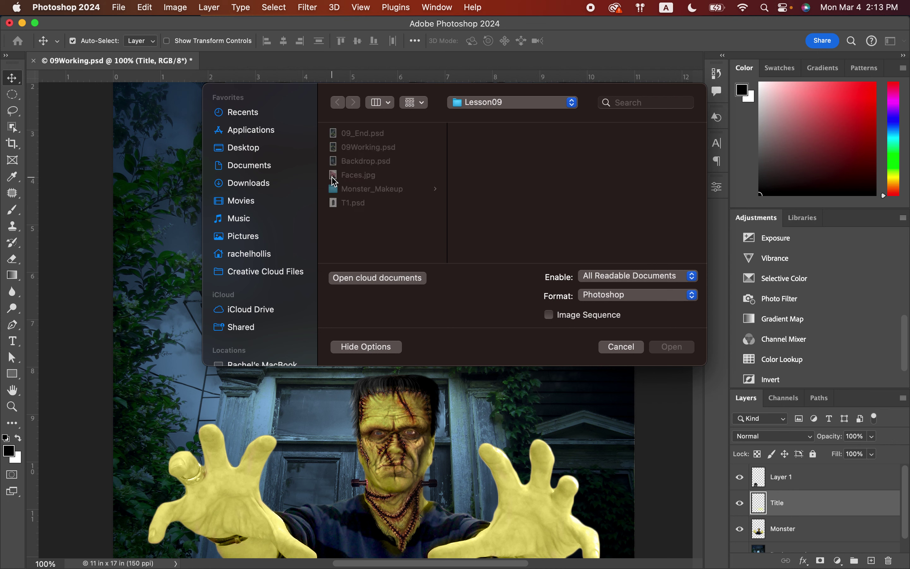
pyautogui.click(364, 178)
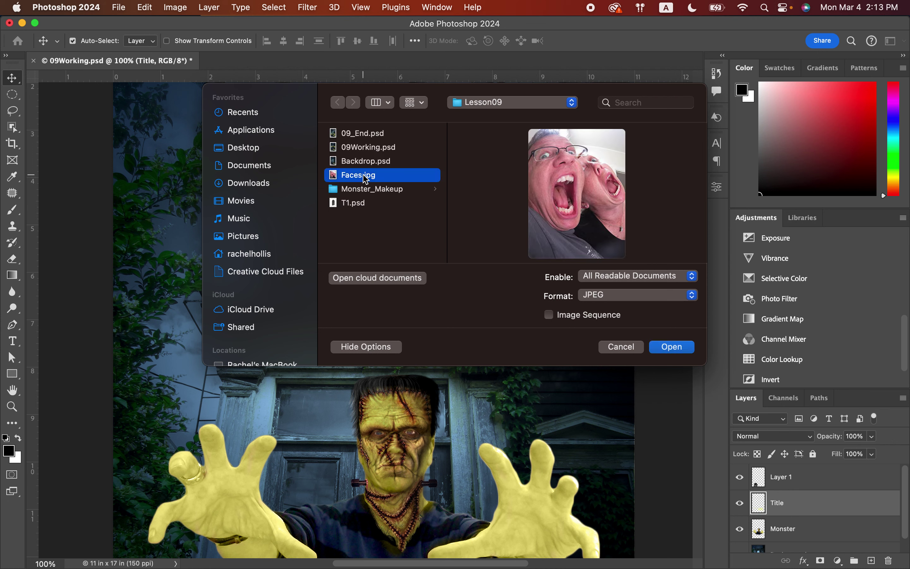
pyautogui.scroll(-5, 556, 193)
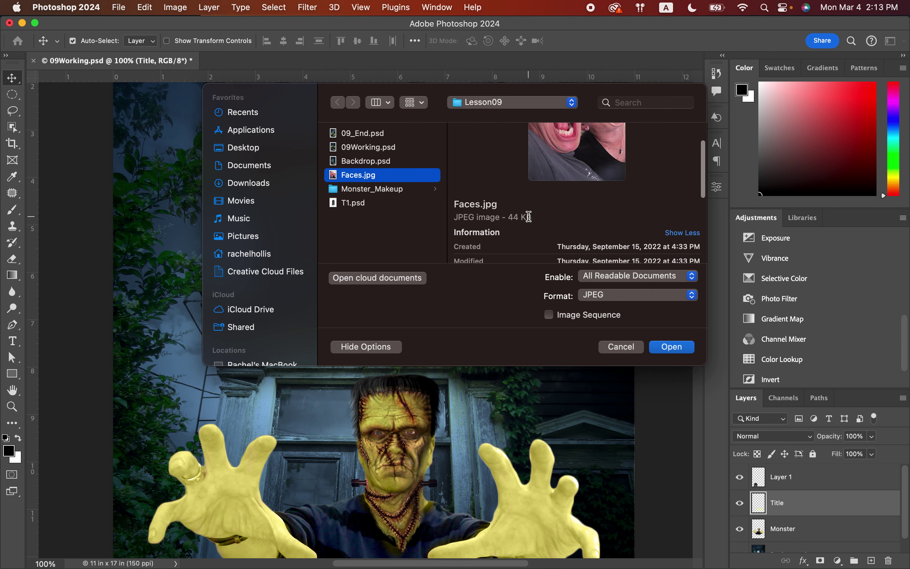
pyautogui.click(671, 346)
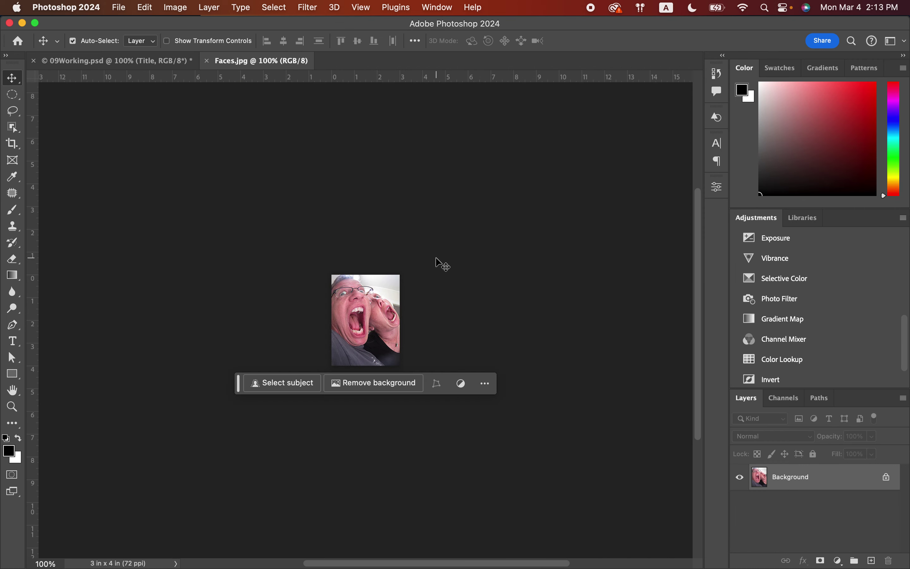
# Zoom into the faces up to 500%, then fit the photo to the window and select the Move tool.
pyautogui.click(12, 407)
pyautogui.click(369, 322)
pyautogui.click(369, 322)
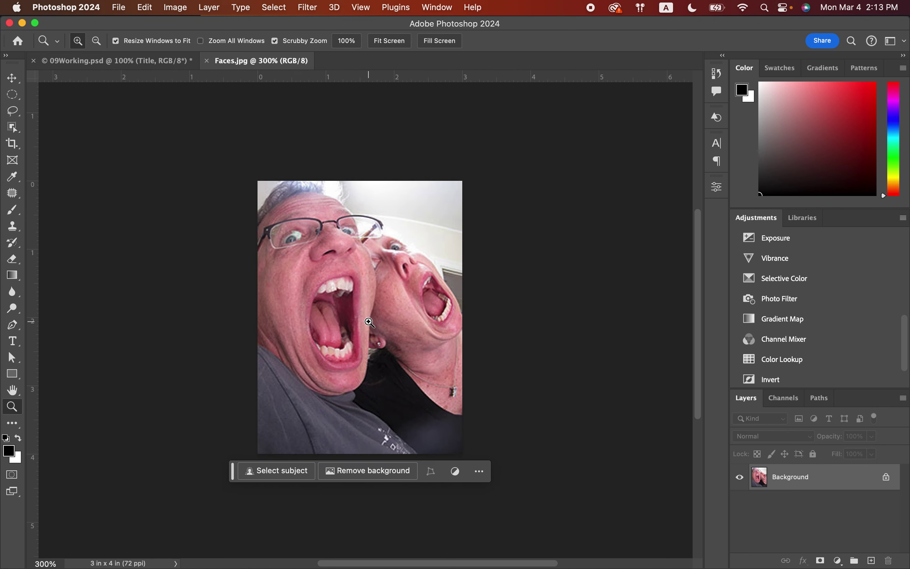
pyautogui.click(338, 331)
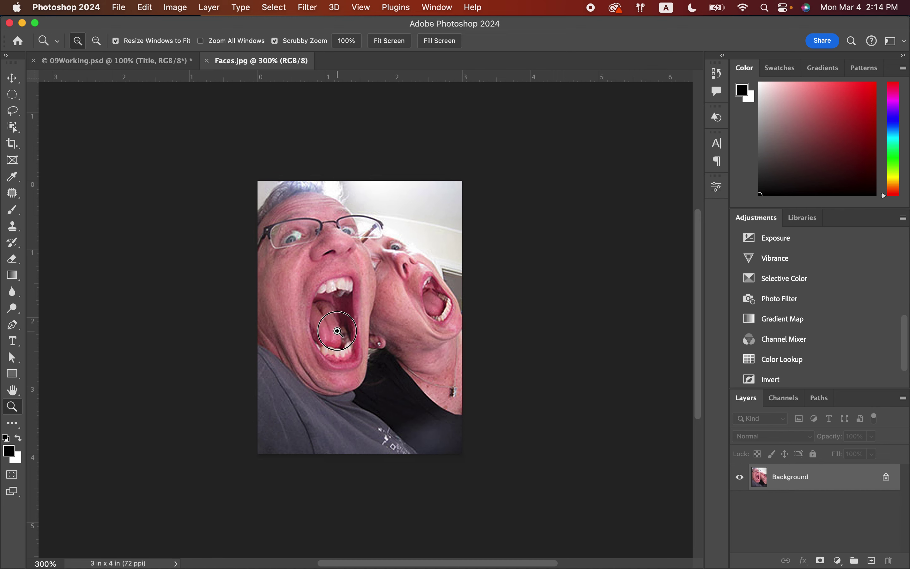
pyautogui.click(338, 331)
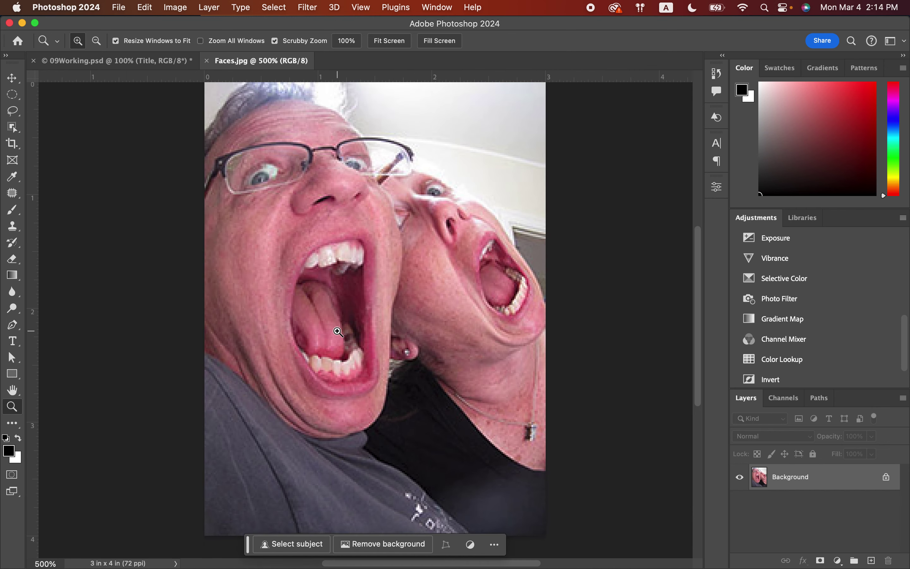
pyautogui.click(388, 42)
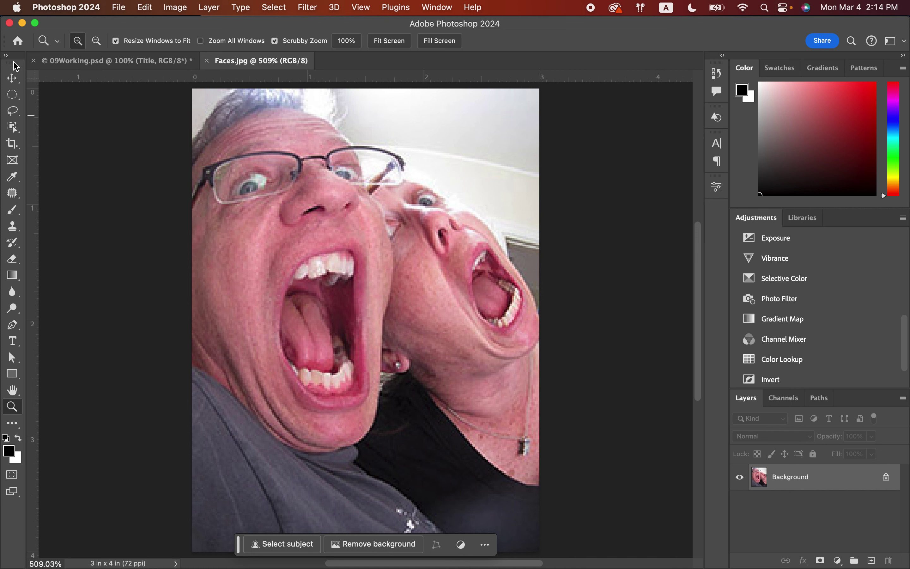
pyautogui.click(18, 76)
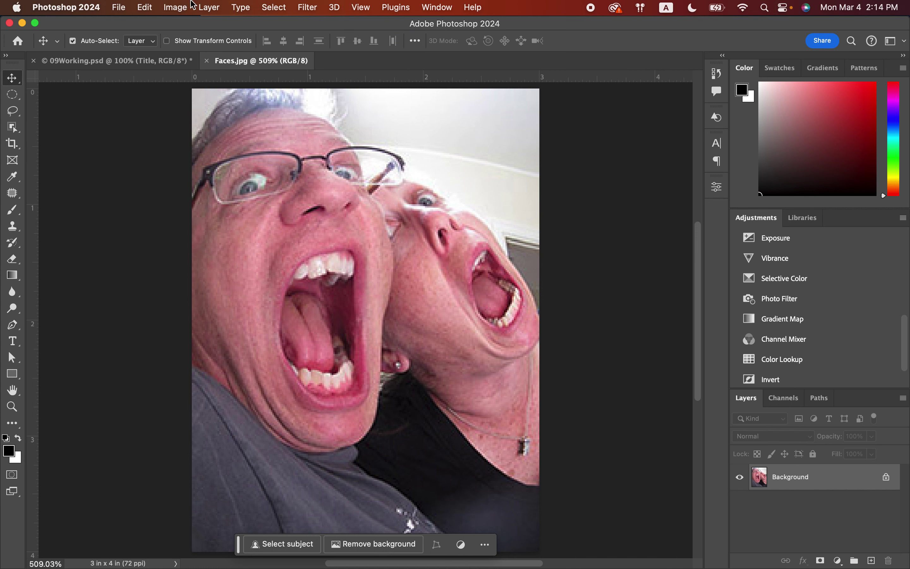
pyautogui.click(180, 10)
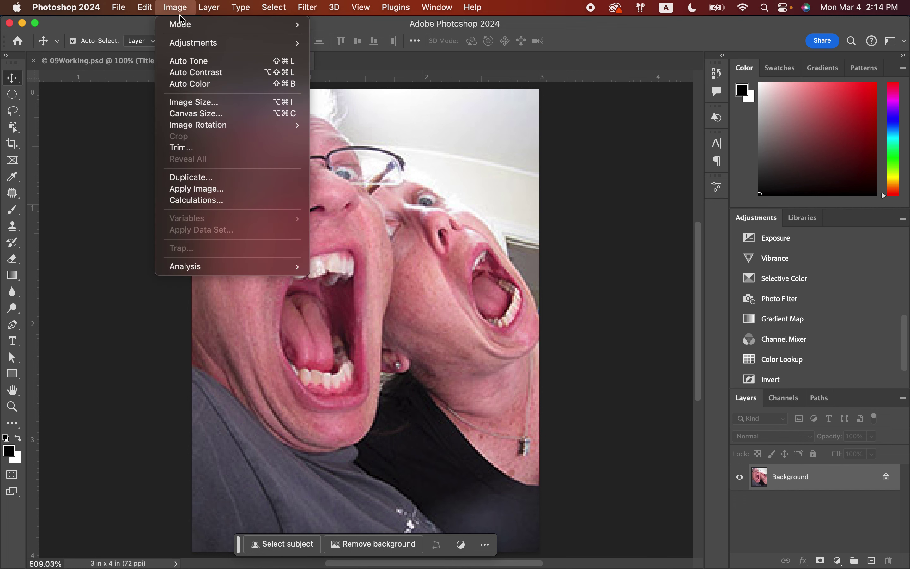
# In Image Size, set width and height to 400 Percent, giving 864 x 1152 px.
pyautogui.click(208, 106)
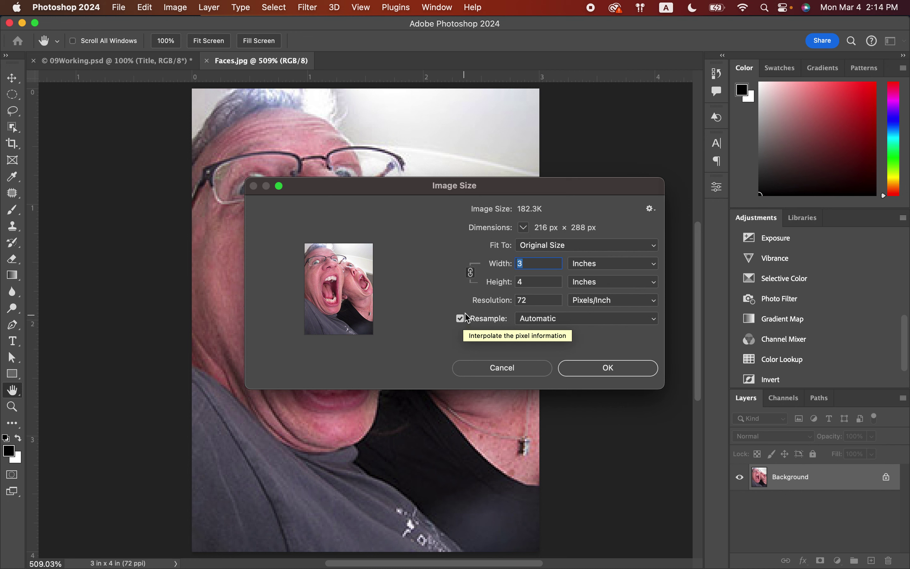
pyautogui.click(588, 265)
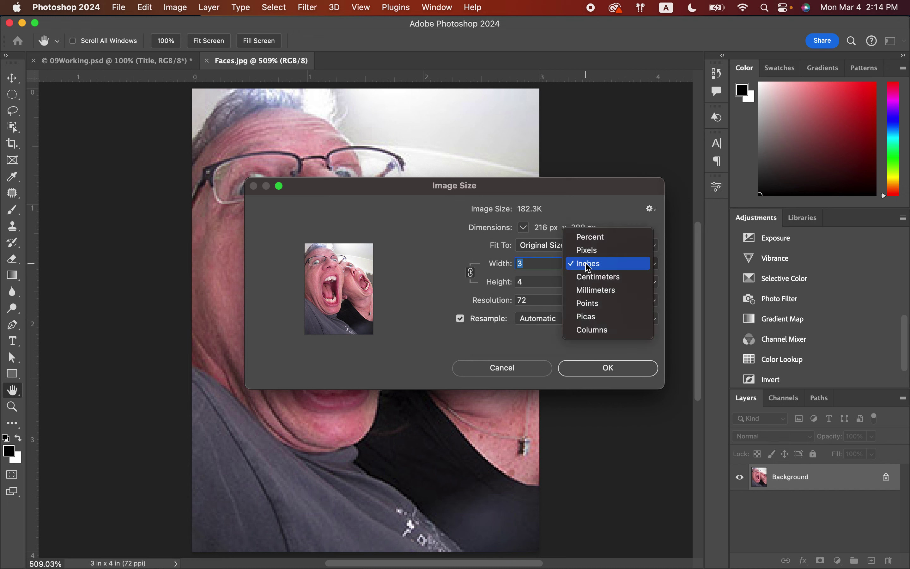
pyautogui.click(589, 238)
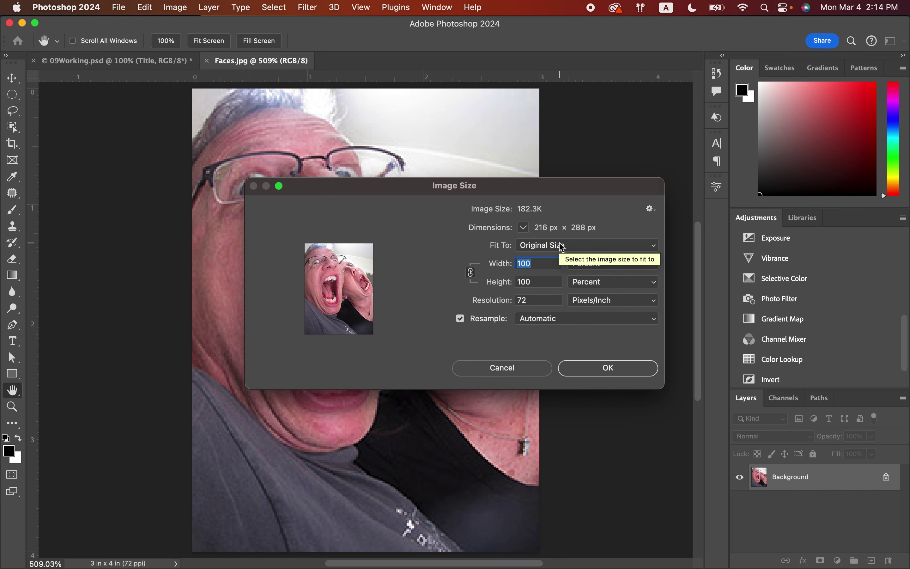
pyautogui.write('400')
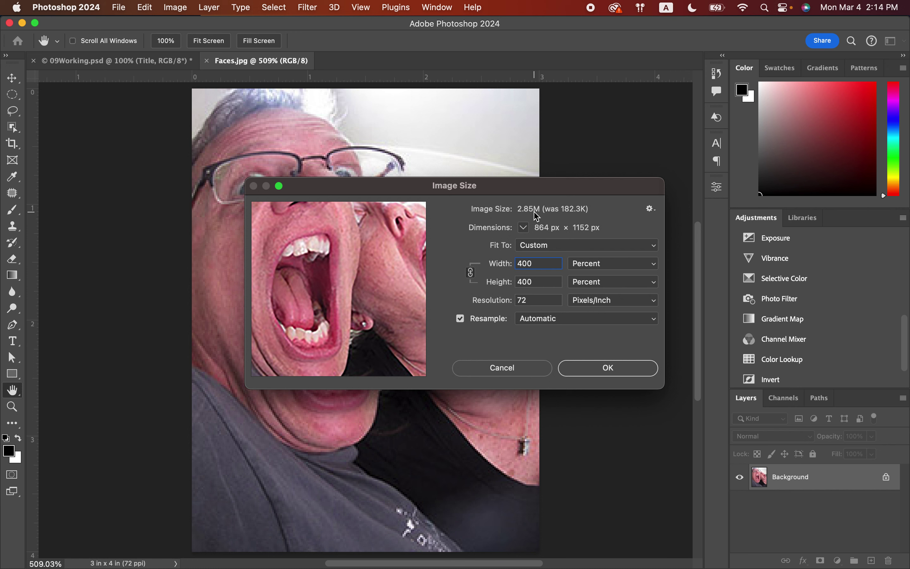
pyautogui.moveTo(352, 282)
pyautogui.moveTo(352, 282)
pyautogui.mouseDown()
pyautogui.moveTo(361, 242)
pyautogui.moveTo(370, 314)
pyautogui.moveTo(369, 285)
pyautogui.mouseUp()
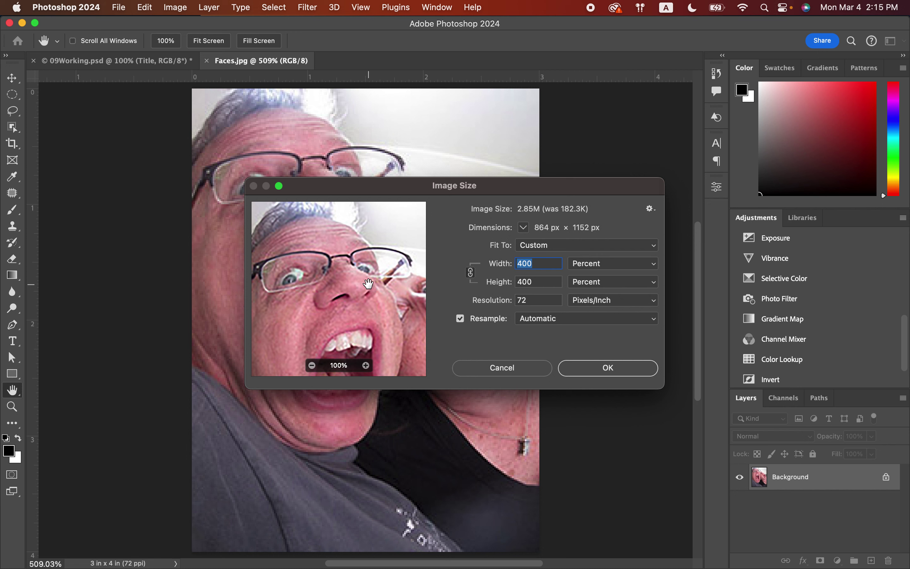
pyautogui.click(546, 318)
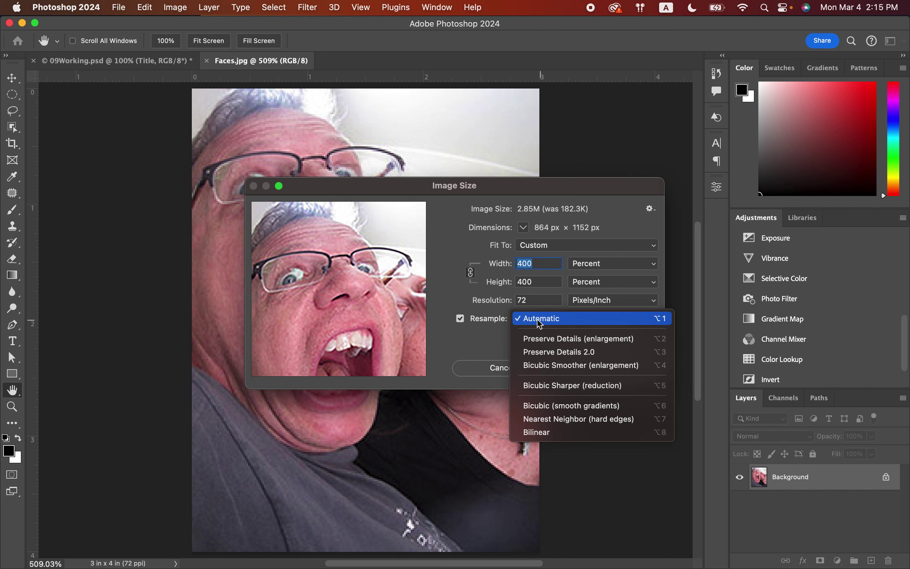
# Resample with Preserve Details (enlargement) and 51% Reduce Noise, then apply the 400% enlargement.
pyautogui.click(547, 365)
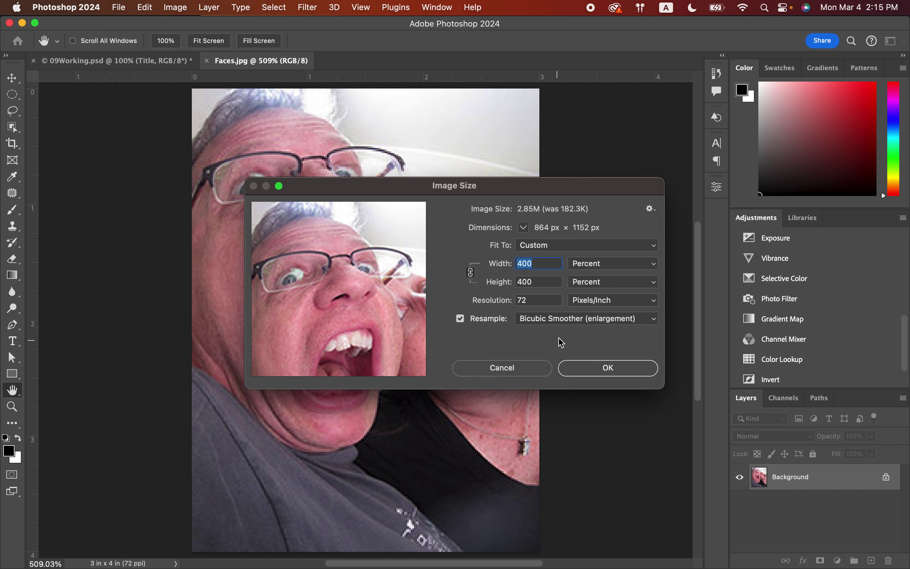
pyautogui.click(566, 319)
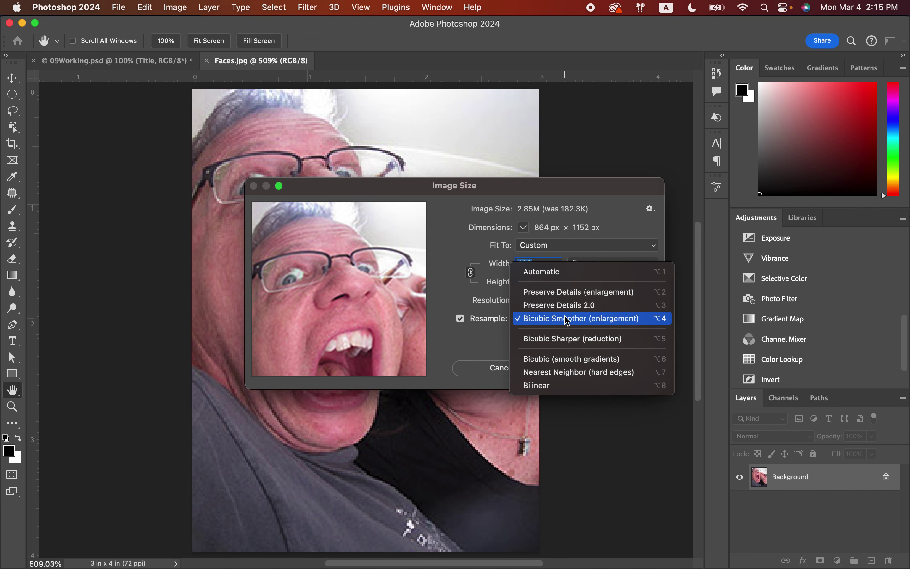
pyautogui.click(571, 293)
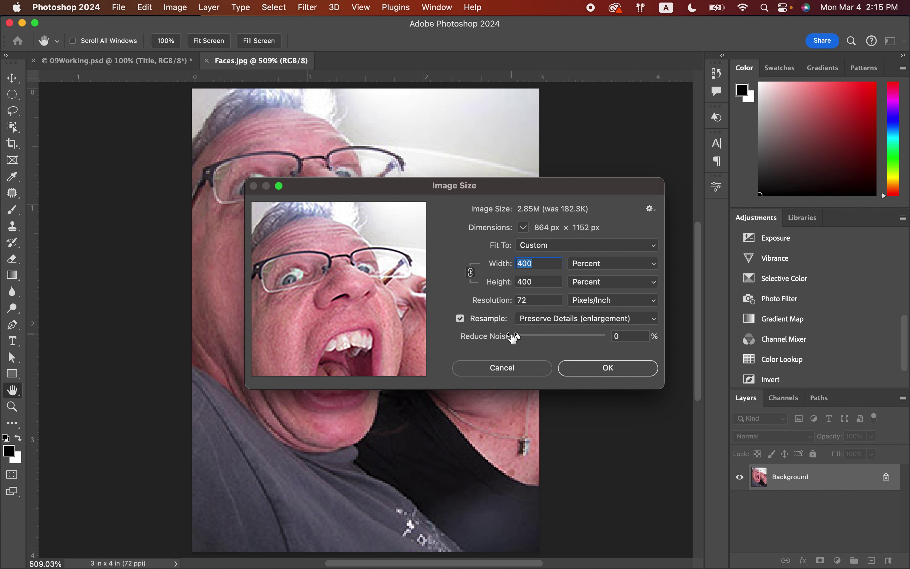
pyautogui.moveTo(299, 329)
pyautogui.moveTo(519, 340); pyautogui.dragTo(577, 341)
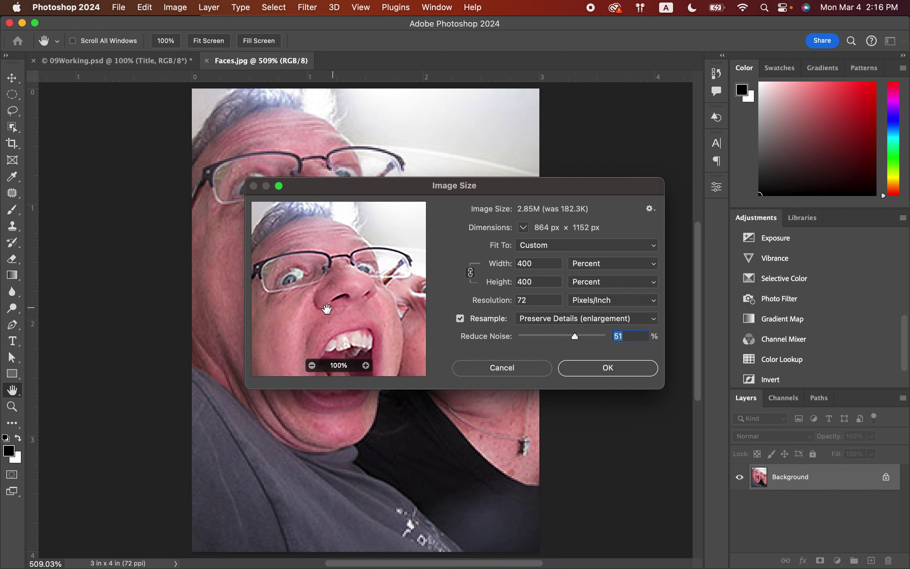
pyautogui.moveTo(319, 314); pyautogui.dragTo(355, 237)
pyautogui.click(355, 237)
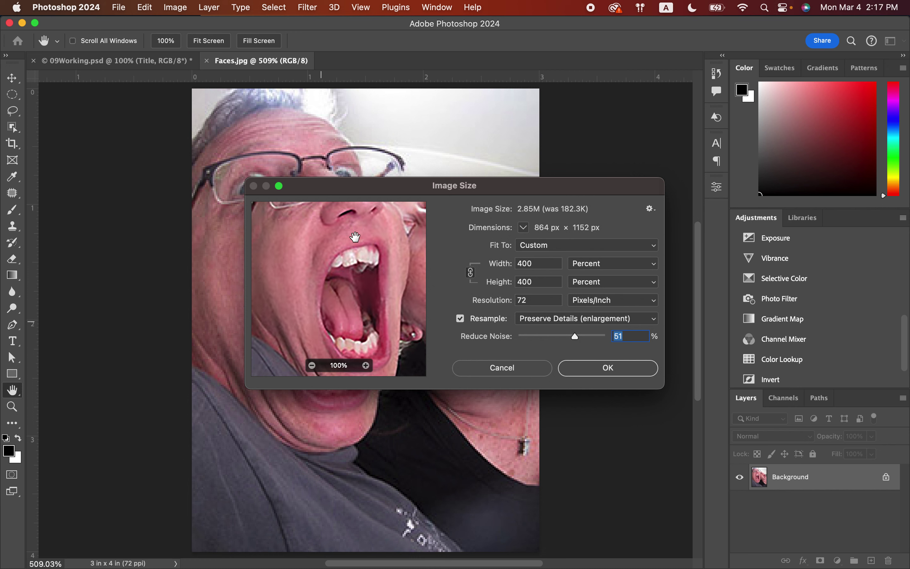
pyautogui.moveTo(355, 236); pyautogui.dragTo(355, 297)
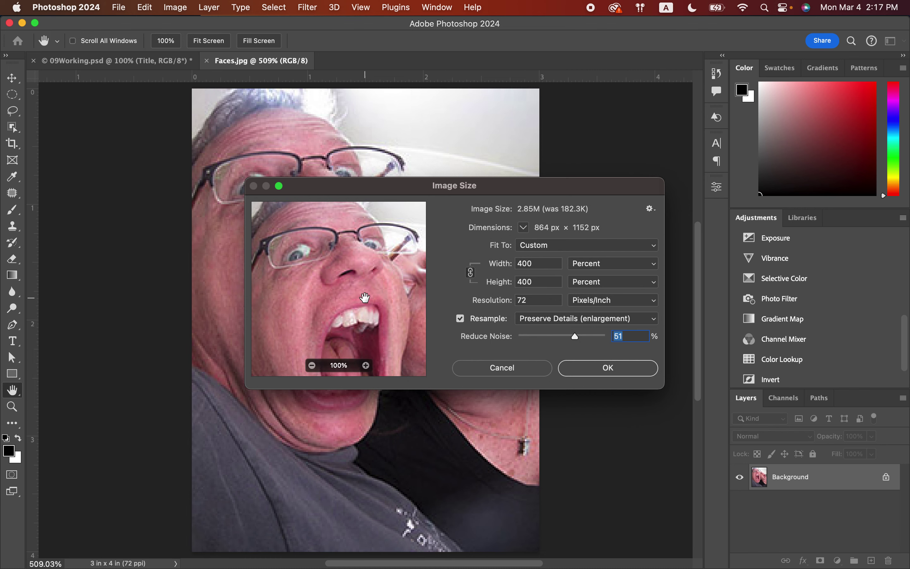
pyautogui.click(608, 369)
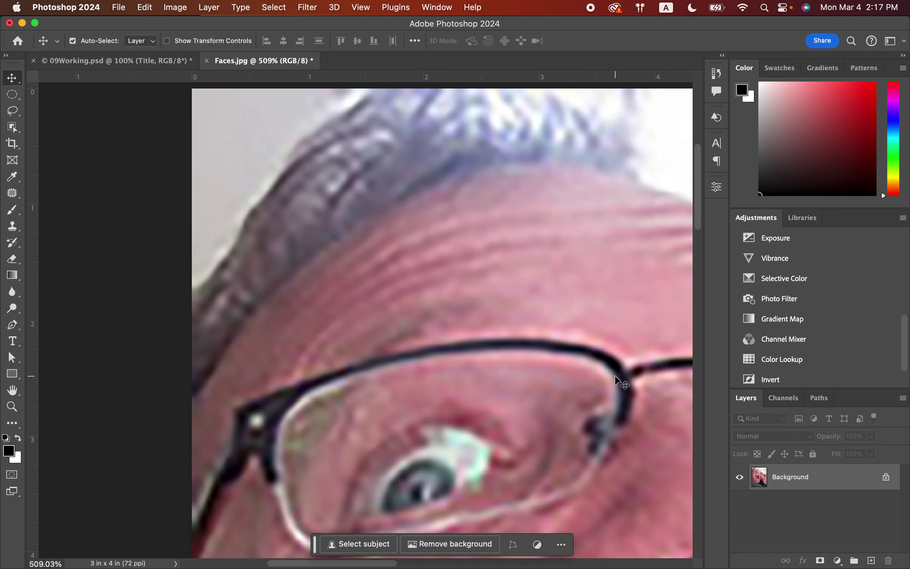
# Inspect the enlarged 864 x 1152 px Faces image, then Select All of the canvas.
pyautogui.scroll(-15, 614, 375)
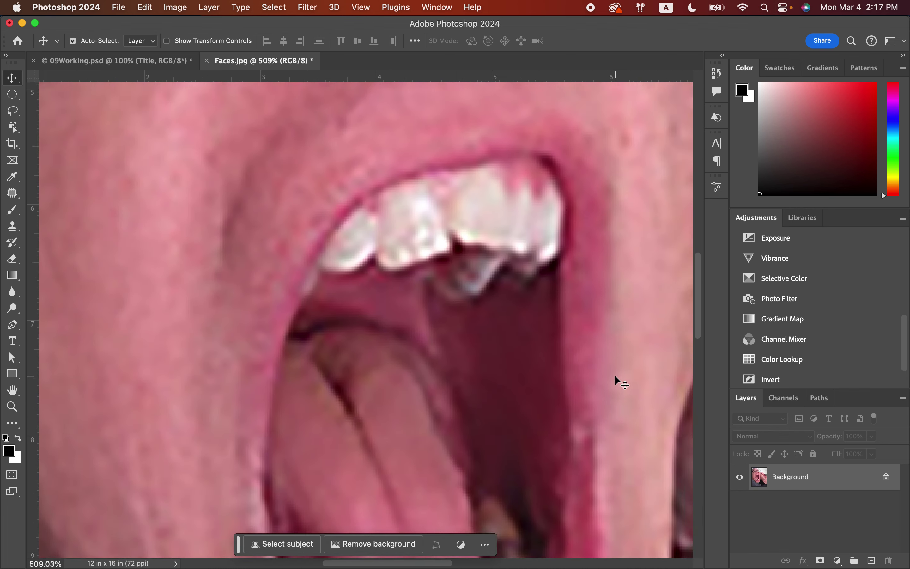
pyautogui.scroll(20, 615, 375)
pyautogui.hscroll(5, 614, 375)
pyautogui.scroll(-5, 614, 375)
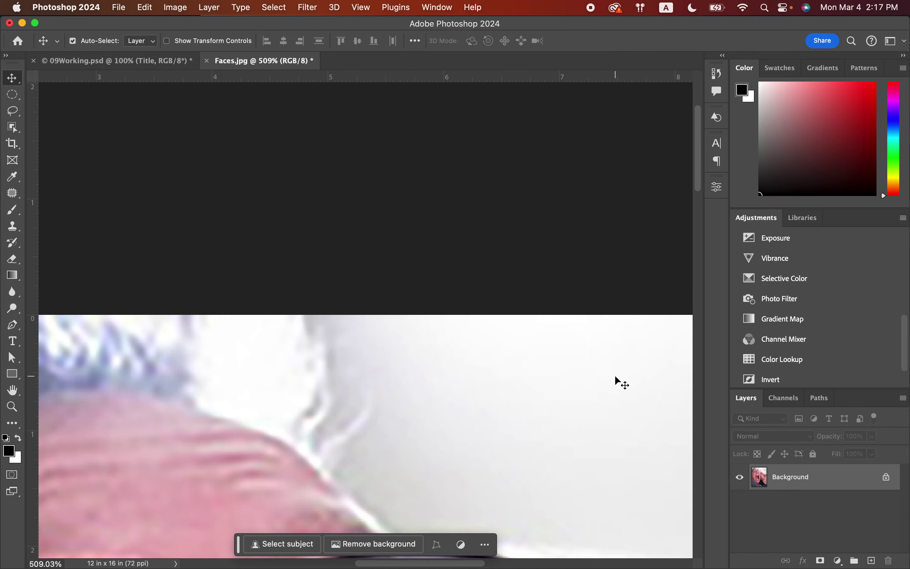
pyautogui.hscroll(-10, 615, 376)
pyautogui.scroll(-2, 615, 376)
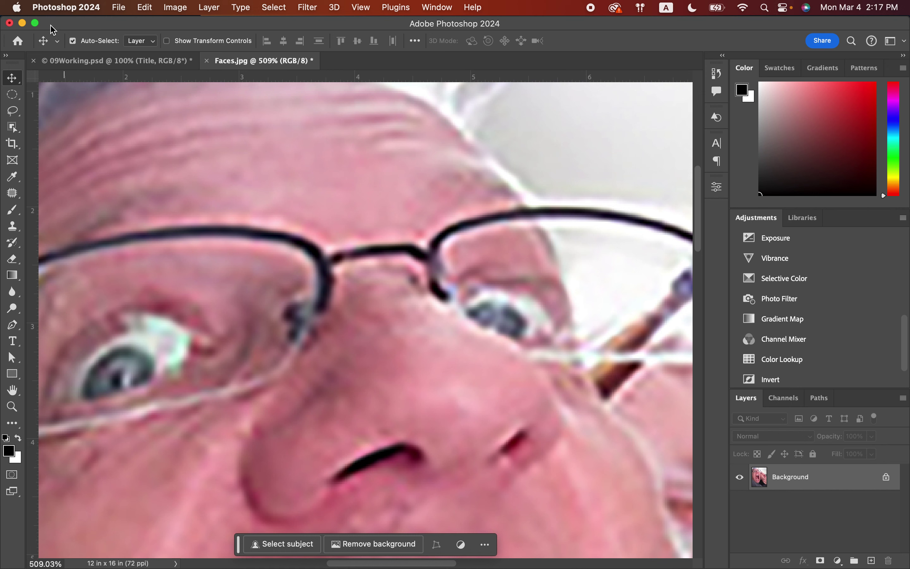
pyautogui.click(274, 7)
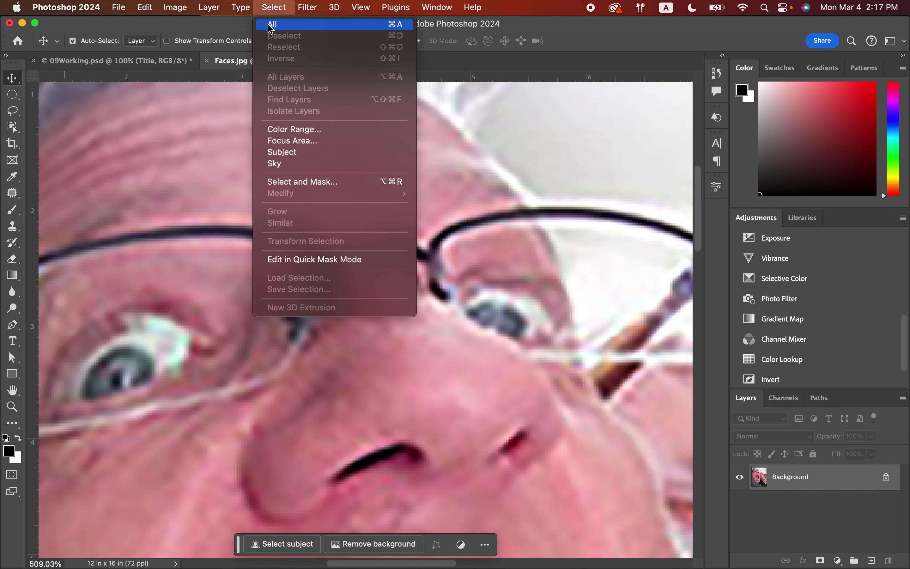
pyautogui.click(270, 23)
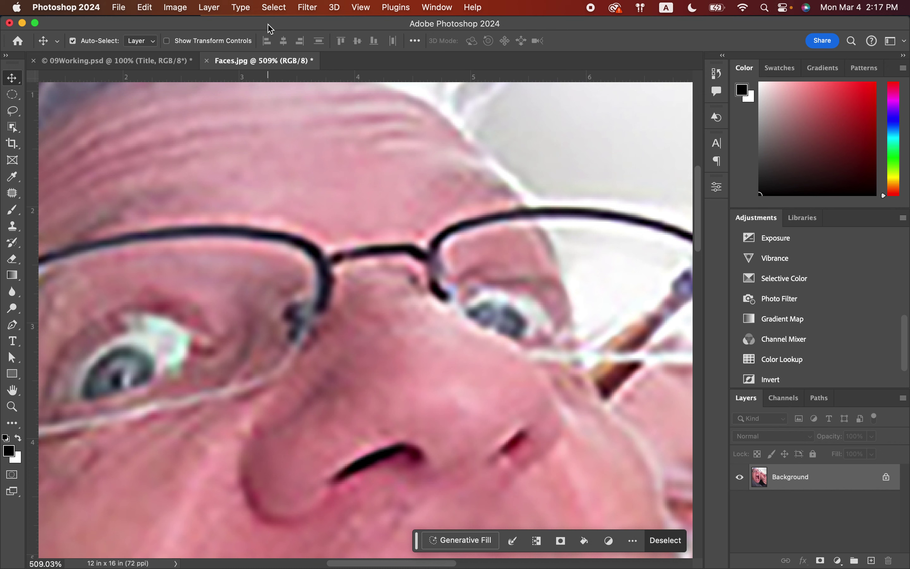
# In 09Working.psd, choose the Elliptical Marquee Tool with a 50 px feather.
pyautogui.click(148, 61)
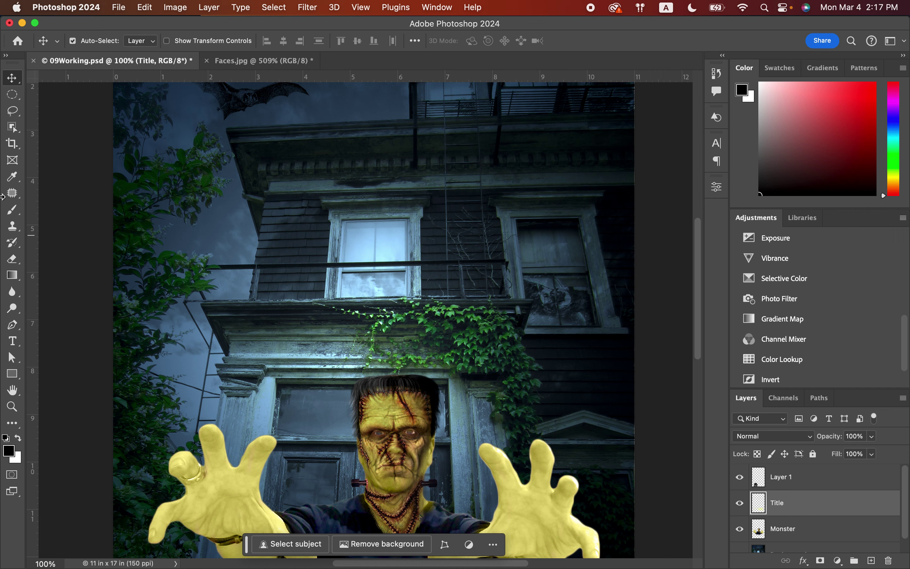
pyautogui.click(11, 97)
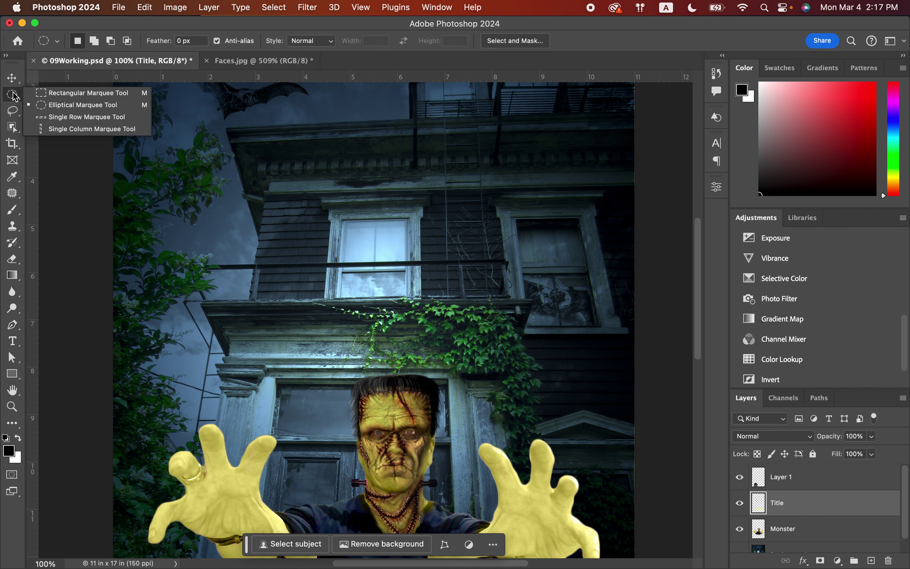
pyautogui.click(69, 105)
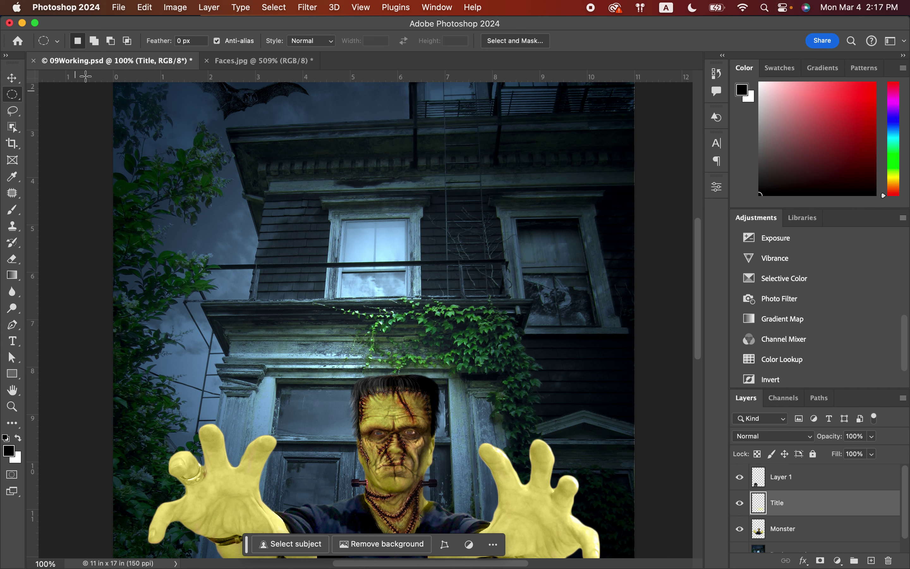
pyautogui.click(173, 41)
pyautogui.write('50')
# Draw an oval selection over the haunted house's roof and upper windows.
pyautogui.scroll(3, 219, 203)
pyautogui.hscroll(2, 220, 203)
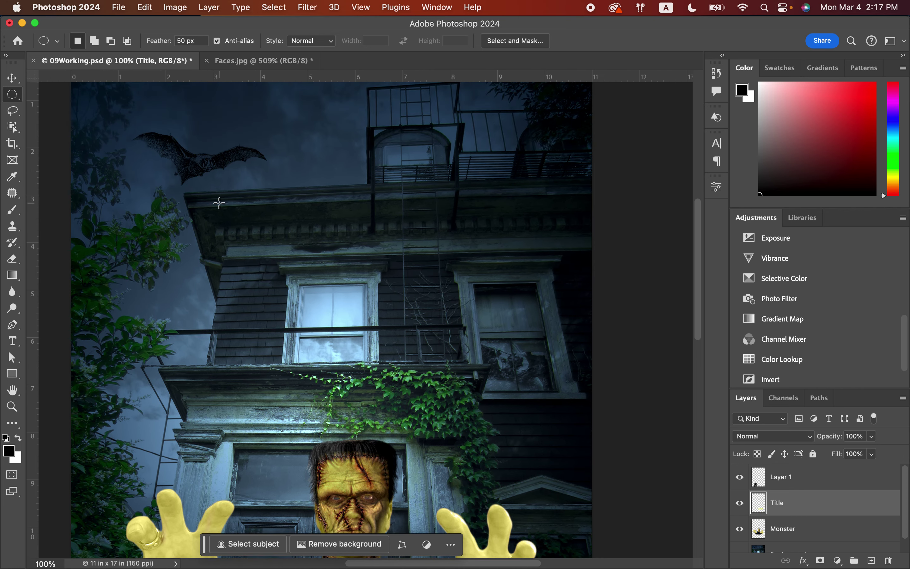
pyautogui.scroll(-1, 219, 203)
pyautogui.hscroll(1, 219, 203)
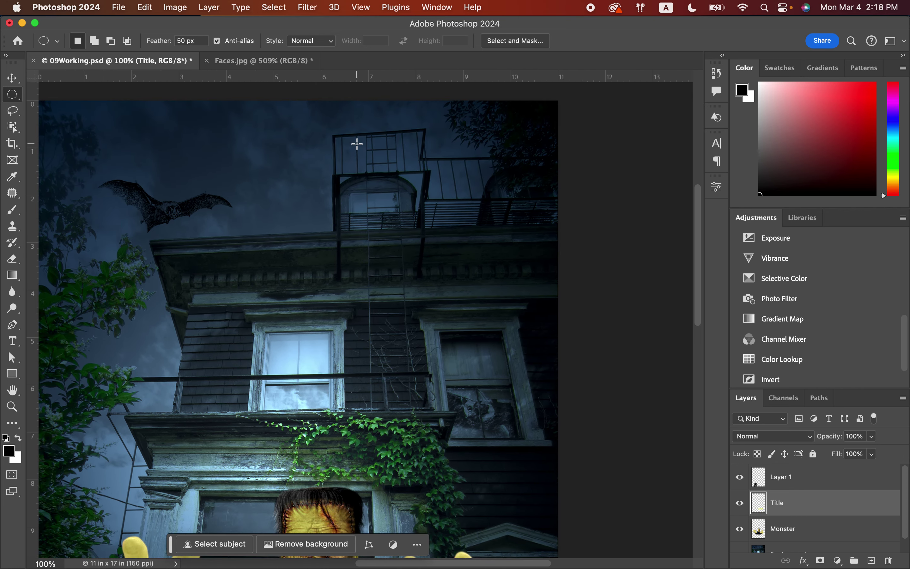
pyautogui.moveTo(356, 144); pyautogui.dragTo(529, 383)
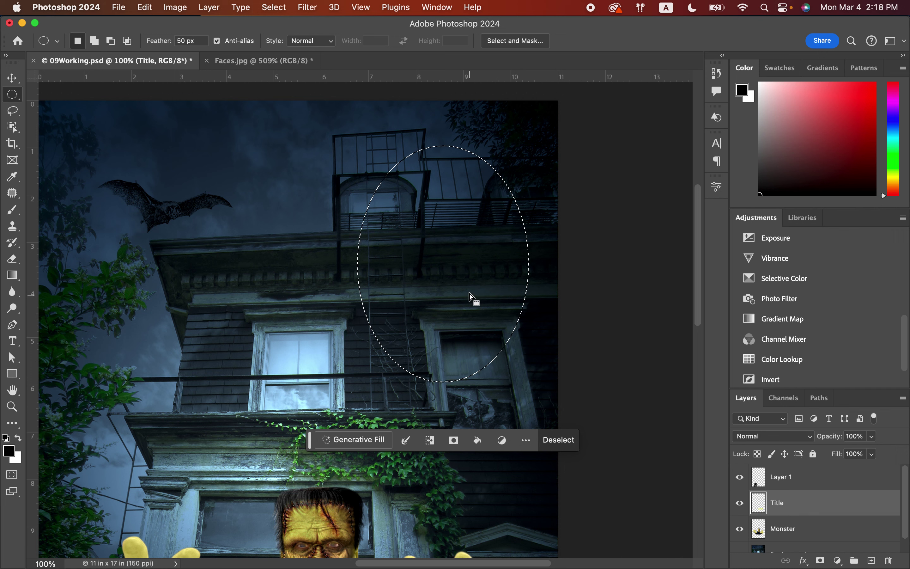
# With Layer 1 targeted, Paste Into the oval and accept the colour profile conversion.
pyautogui.click(800, 482)
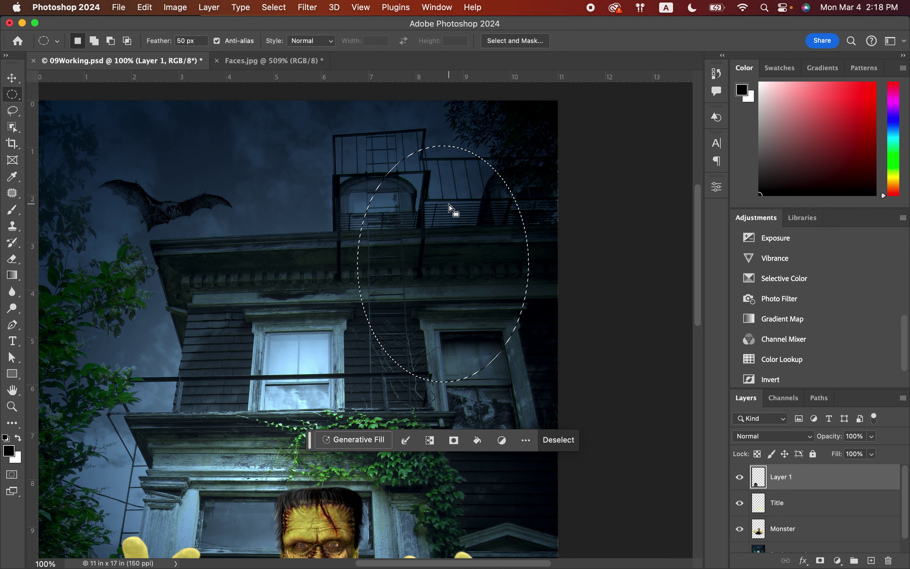
pyautogui.click(145, 8)
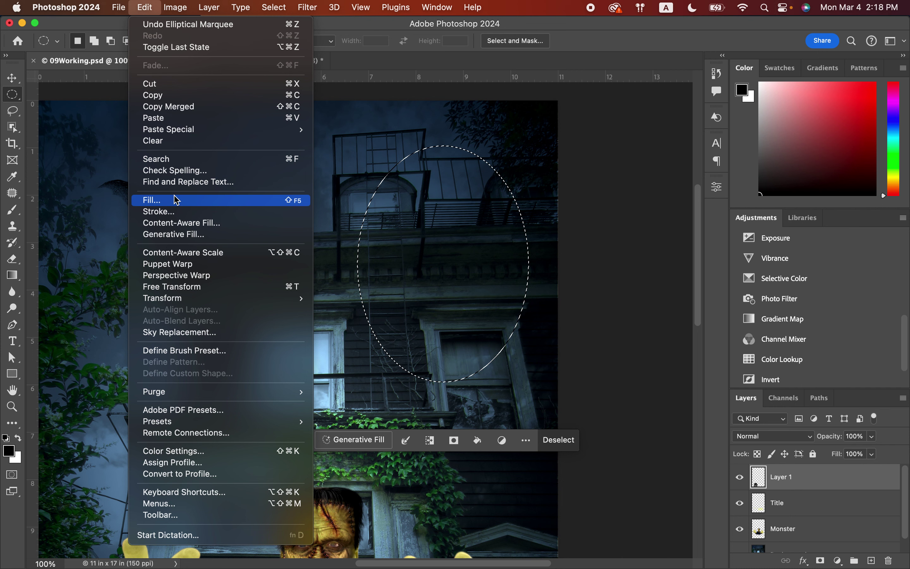
pyautogui.moveTo(212, 135)
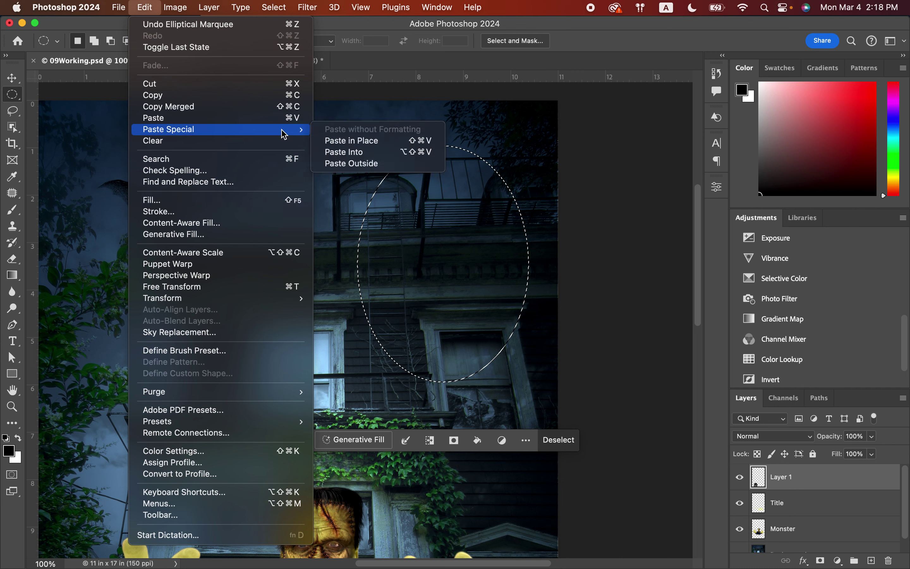
pyautogui.click(356, 155)
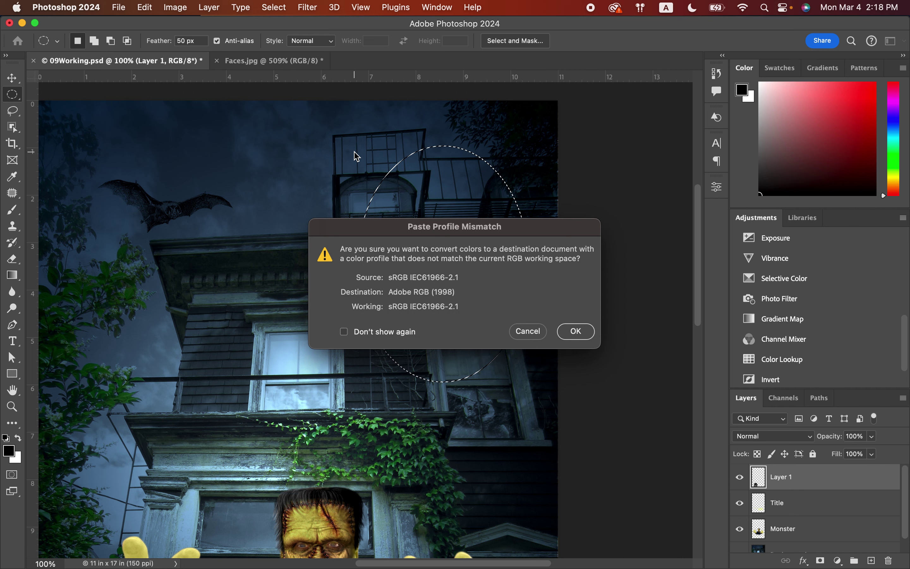
pyautogui.click(575, 330)
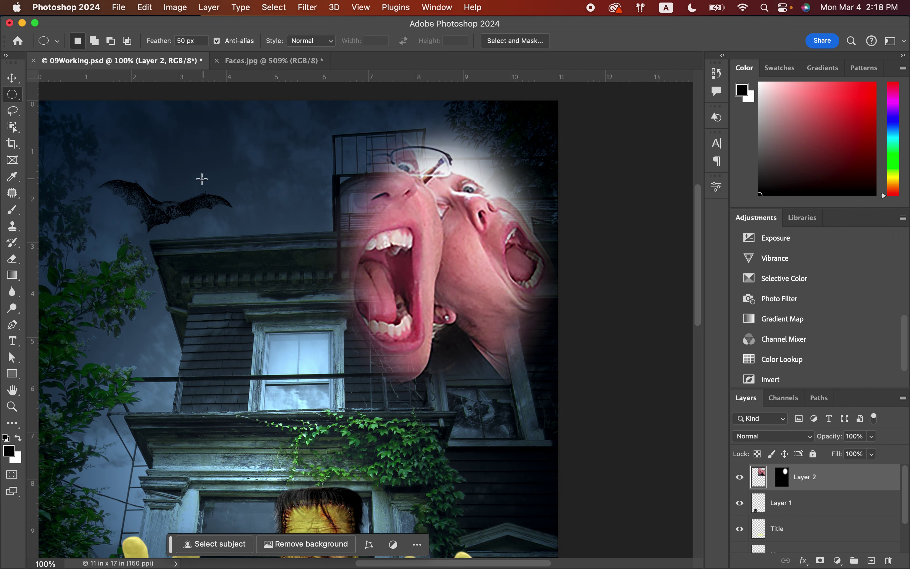
# Nudge the faces slightly and set Layer 2's blend mode to Luminosity.
pyautogui.click(12, 79)
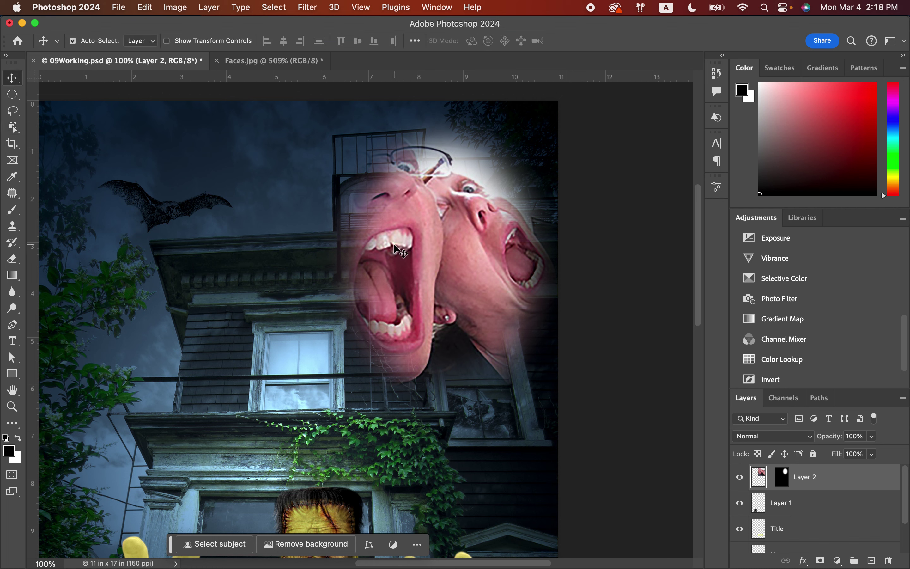
pyautogui.moveTo(455, 245); pyautogui.dragTo(472, 231)
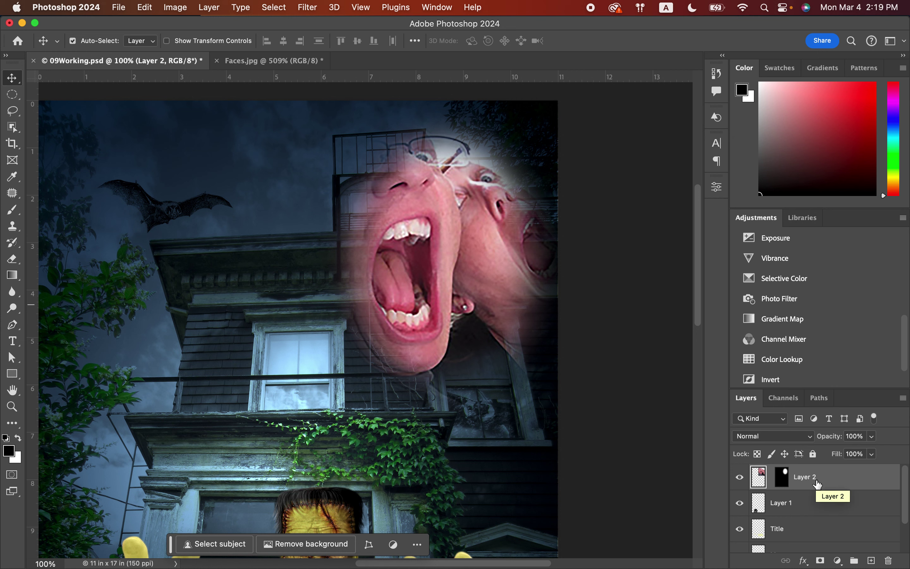
pyautogui.click(779, 437)
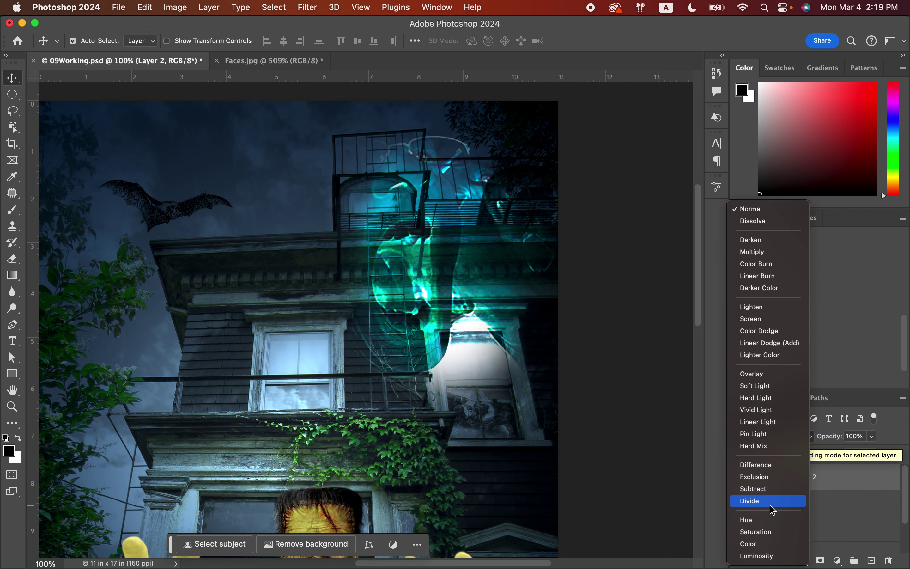
pyautogui.click(771, 557)
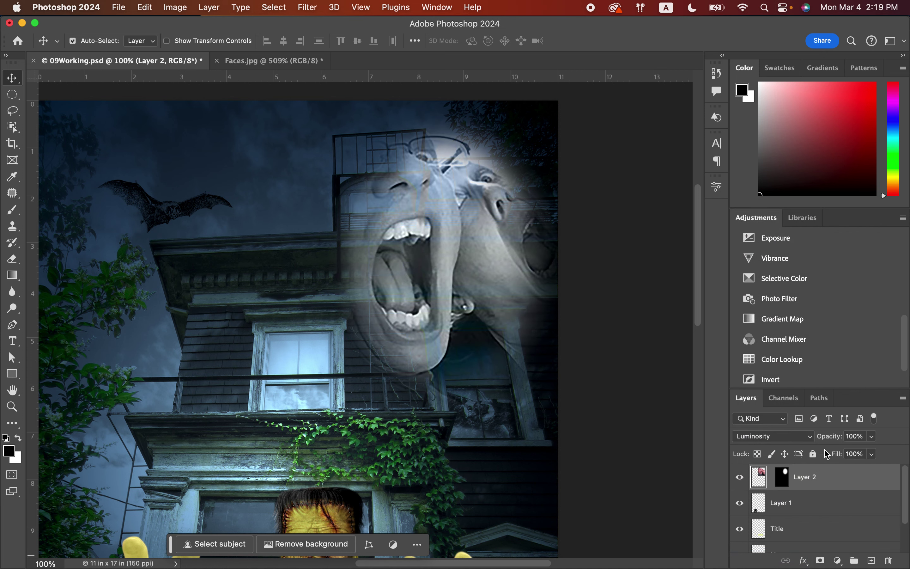
# Lower Layer 2's opacity to 50% and fit the whole poster on screen.
pyautogui.click(872, 436)
pyautogui.moveTo(873, 448); pyautogui.dragTo(843, 456)
pyautogui.click(873, 437)
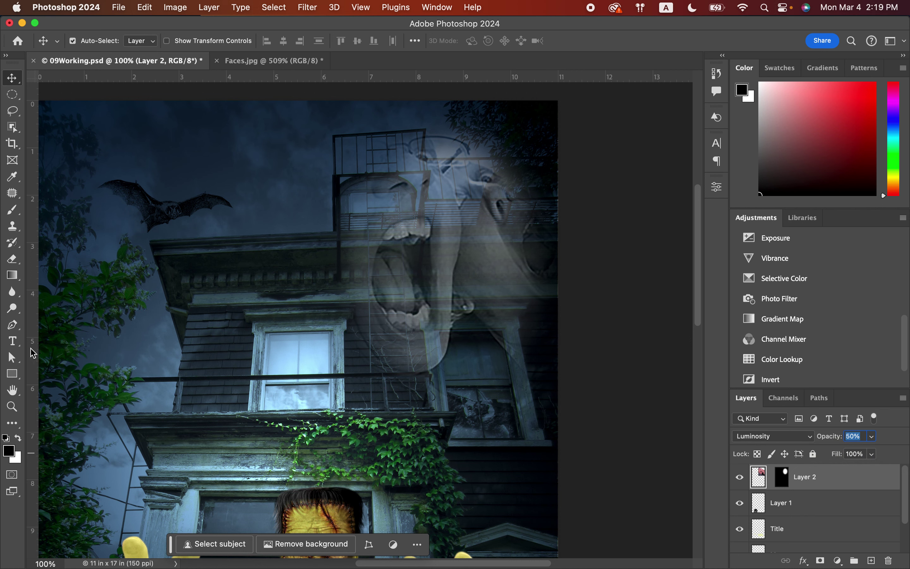
pyautogui.click(12, 408)
pyautogui.click(387, 45)
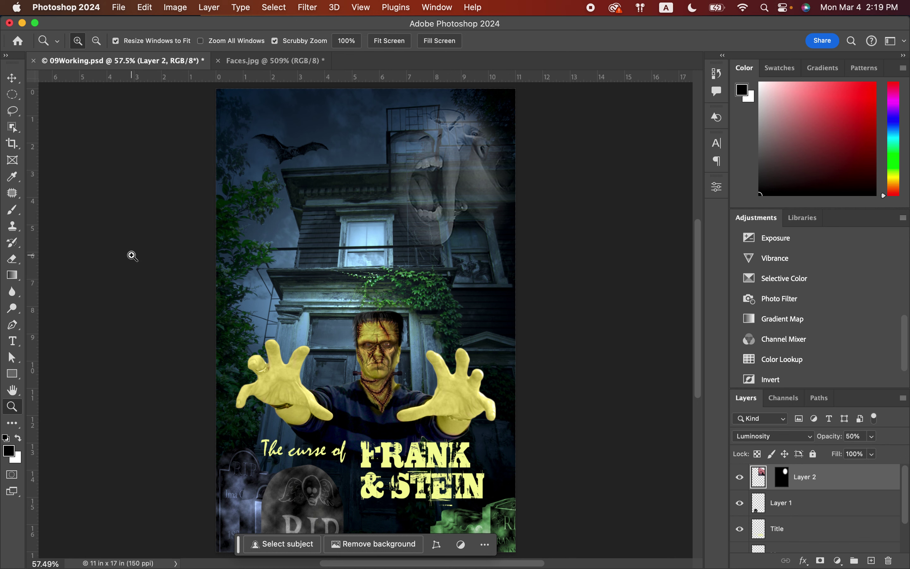
# Save 09Working.psd and bring up the File > Export > Export As dialog.
pyautogui.press('super+s')
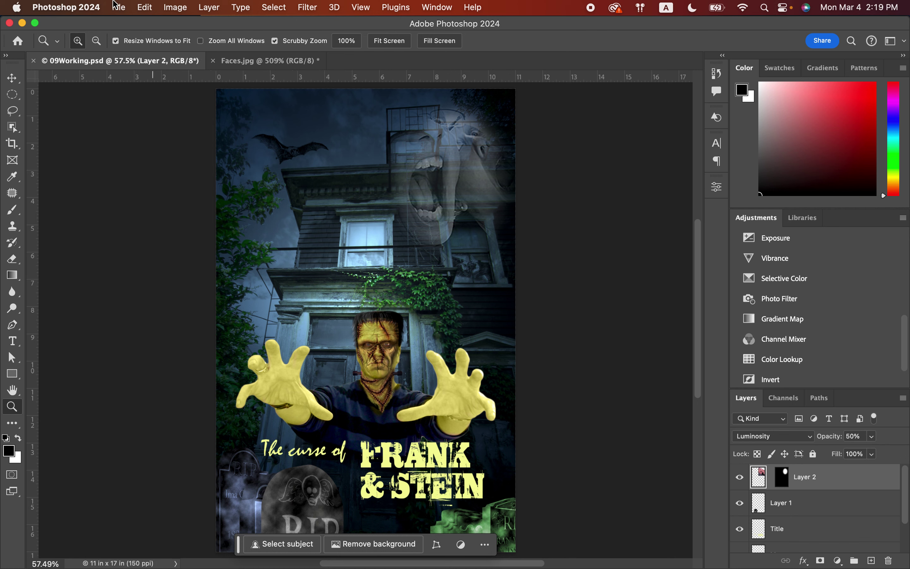
pyautogui.click(119, 7)
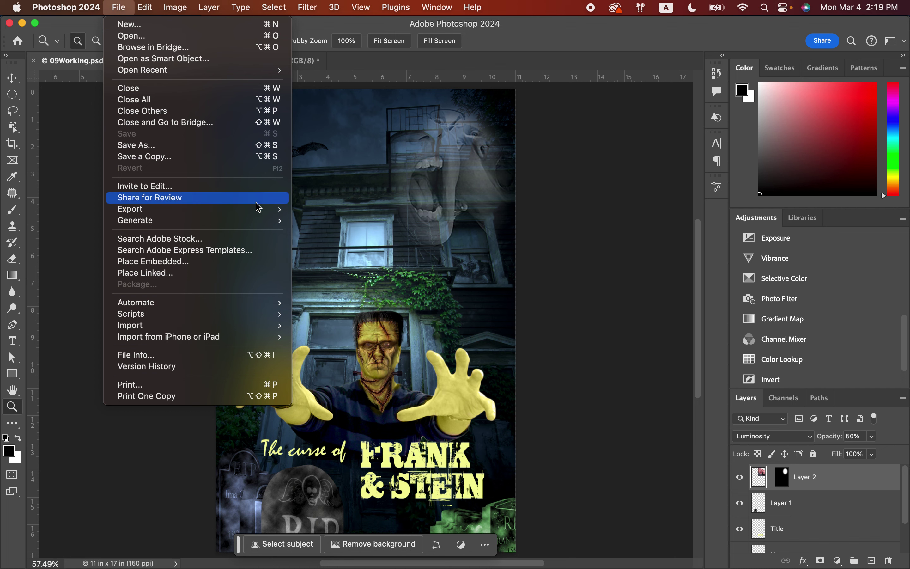
pyautogui.moveTo(288, 209)
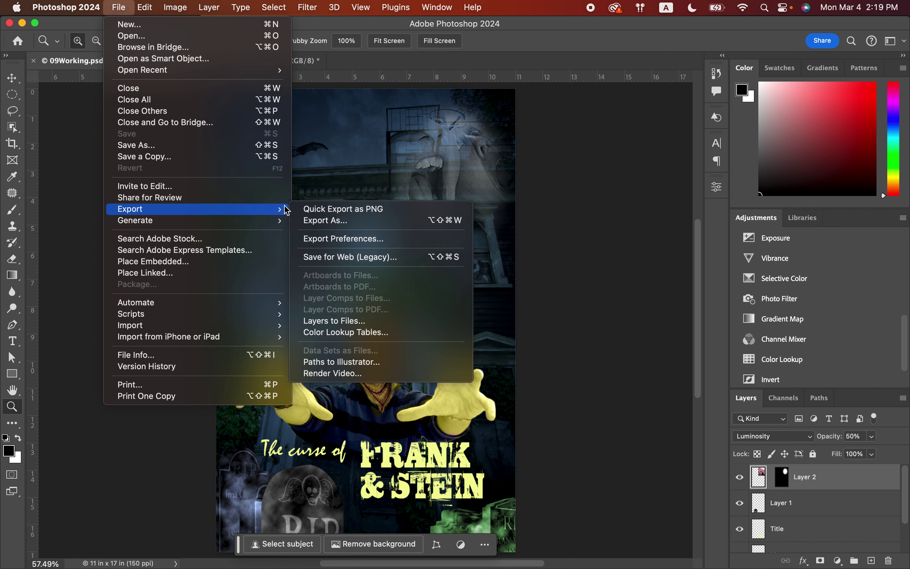
pyautogui.click(321, 222)
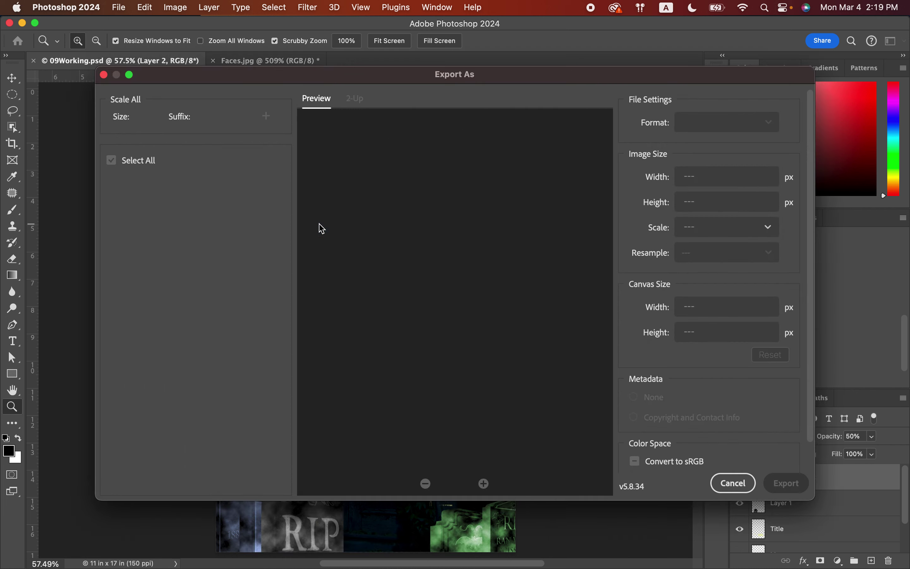